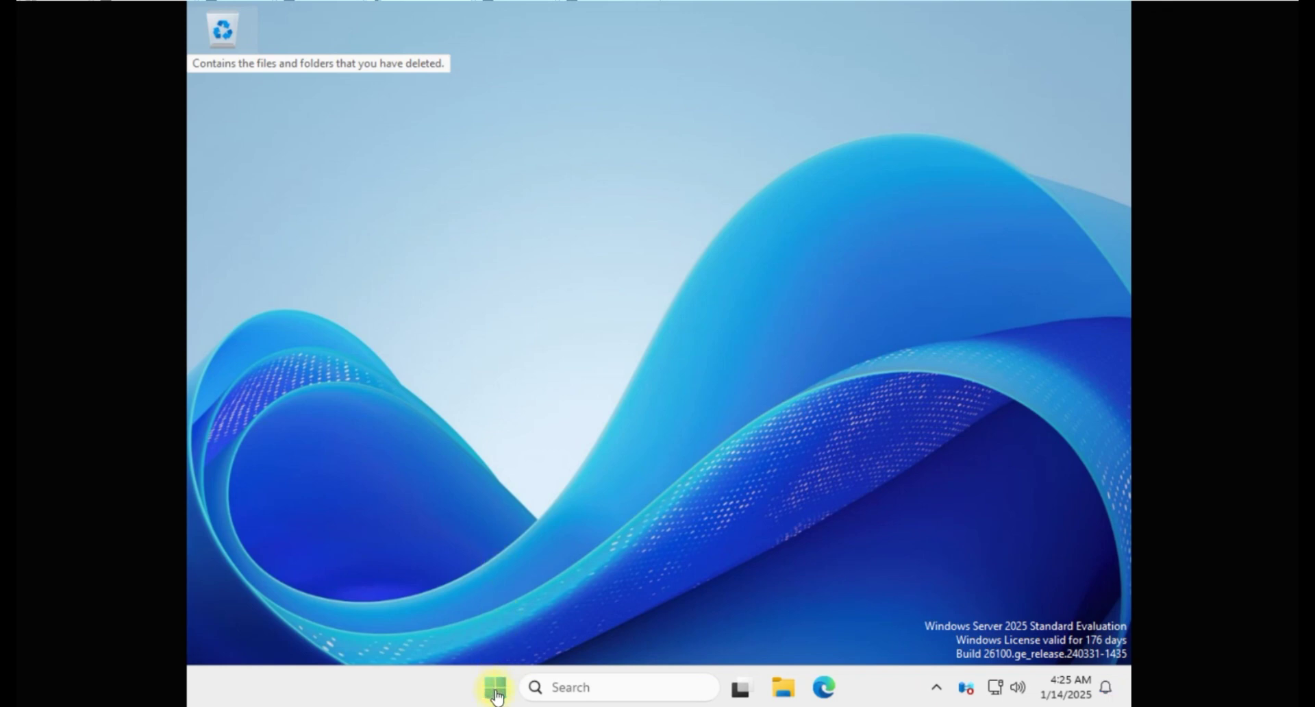
Step: Launch Server Manager from Start, dismiss the Admin Center pop-up, and show the Local Server properties
click(496, 693)
click(522, 207)
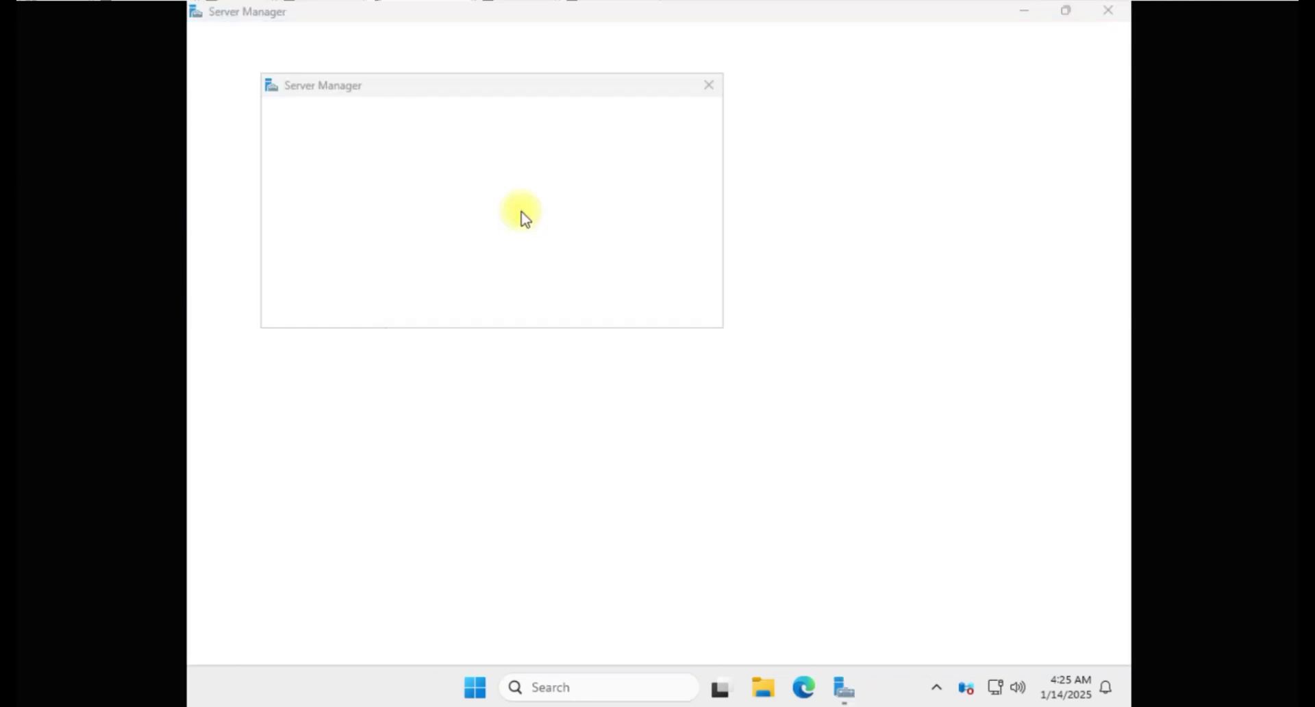
click(787, 91)
click(658, 168)
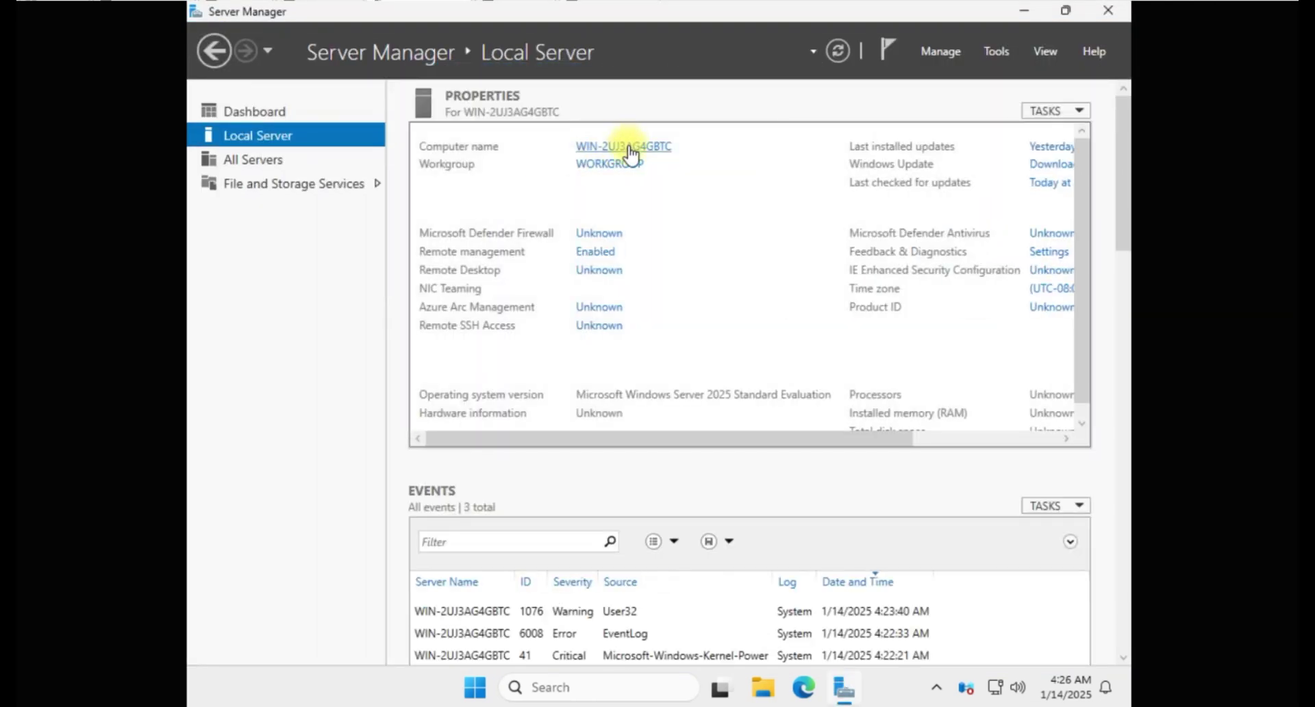
Step: Change the computer name to Davots in System Properties and choose Restart Later
click(627, 146)
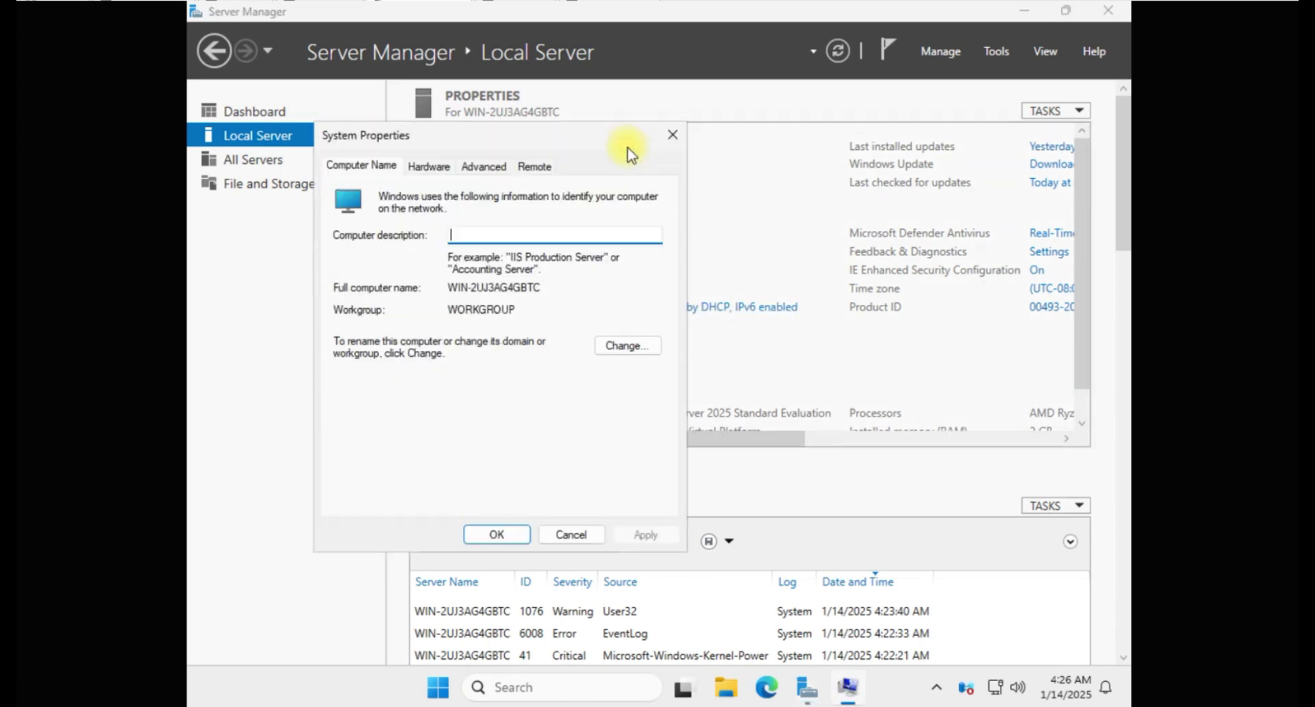
click(623, 350)
drag(470, 277, 208, 293)
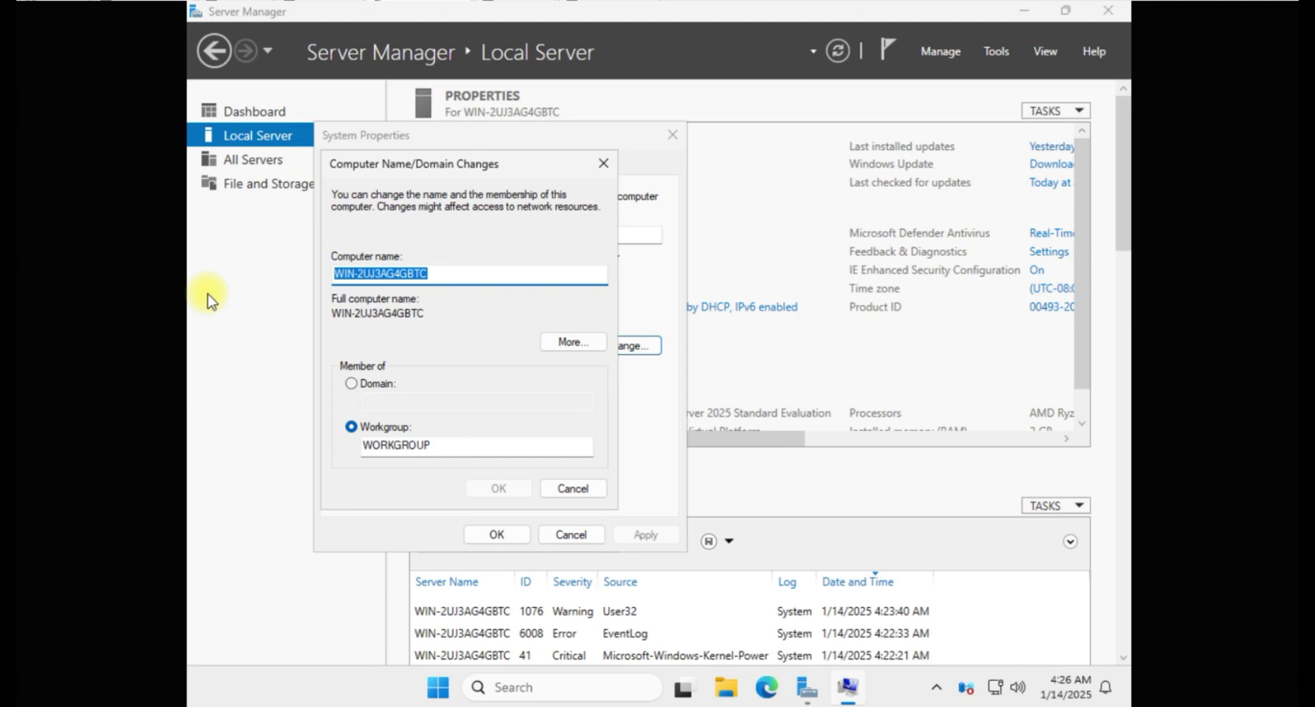
text(Davots)
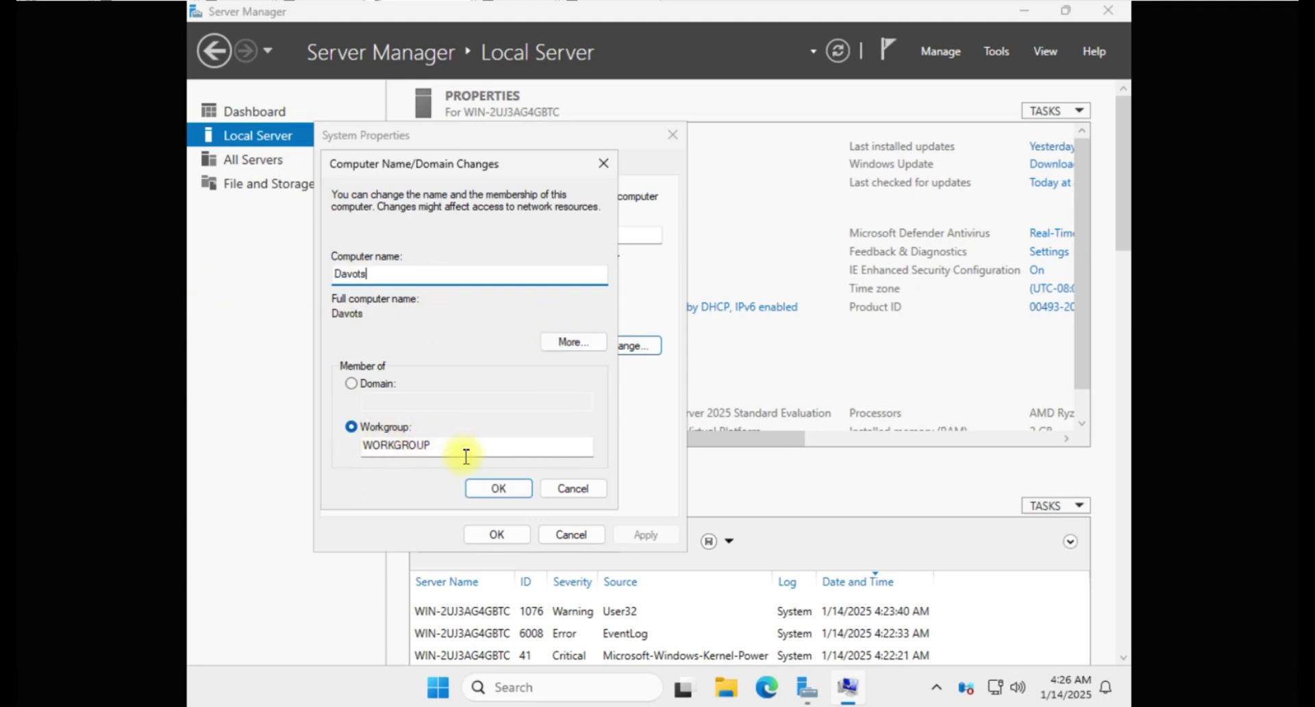
click(493, 489)
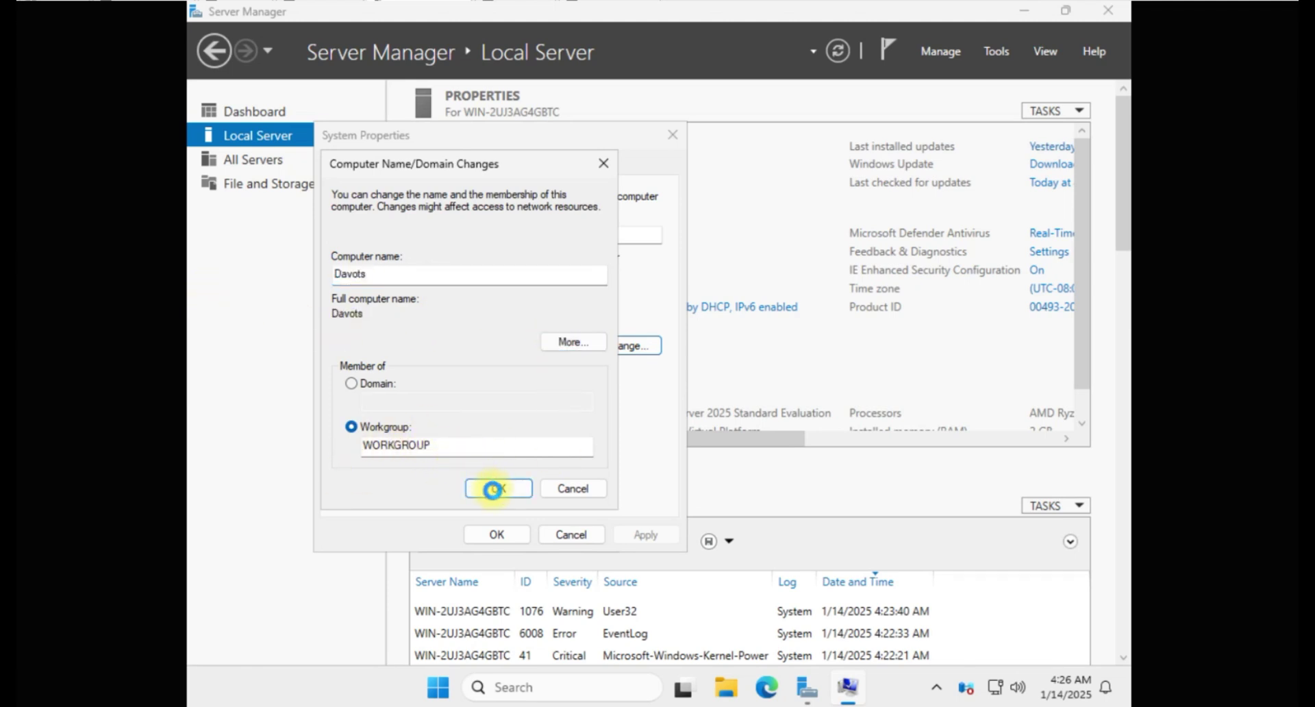
click(772, 368)
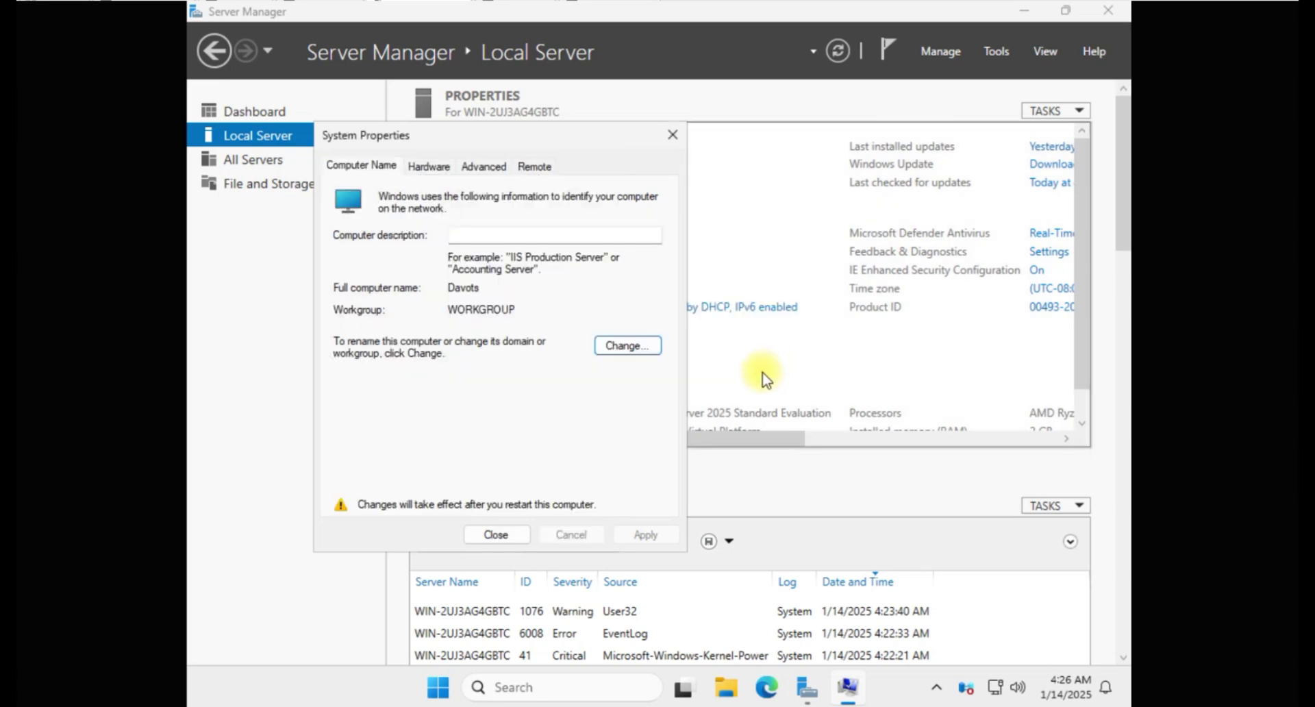
key(Return)
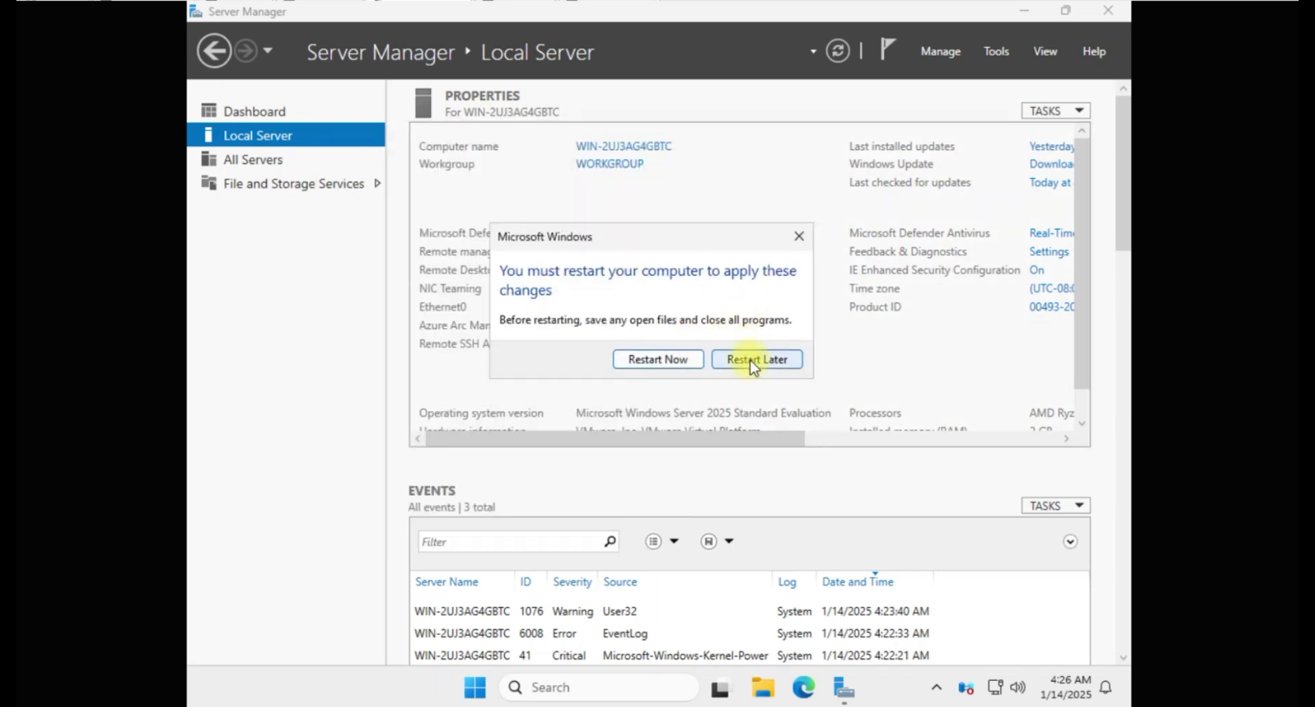
click(754, 360)
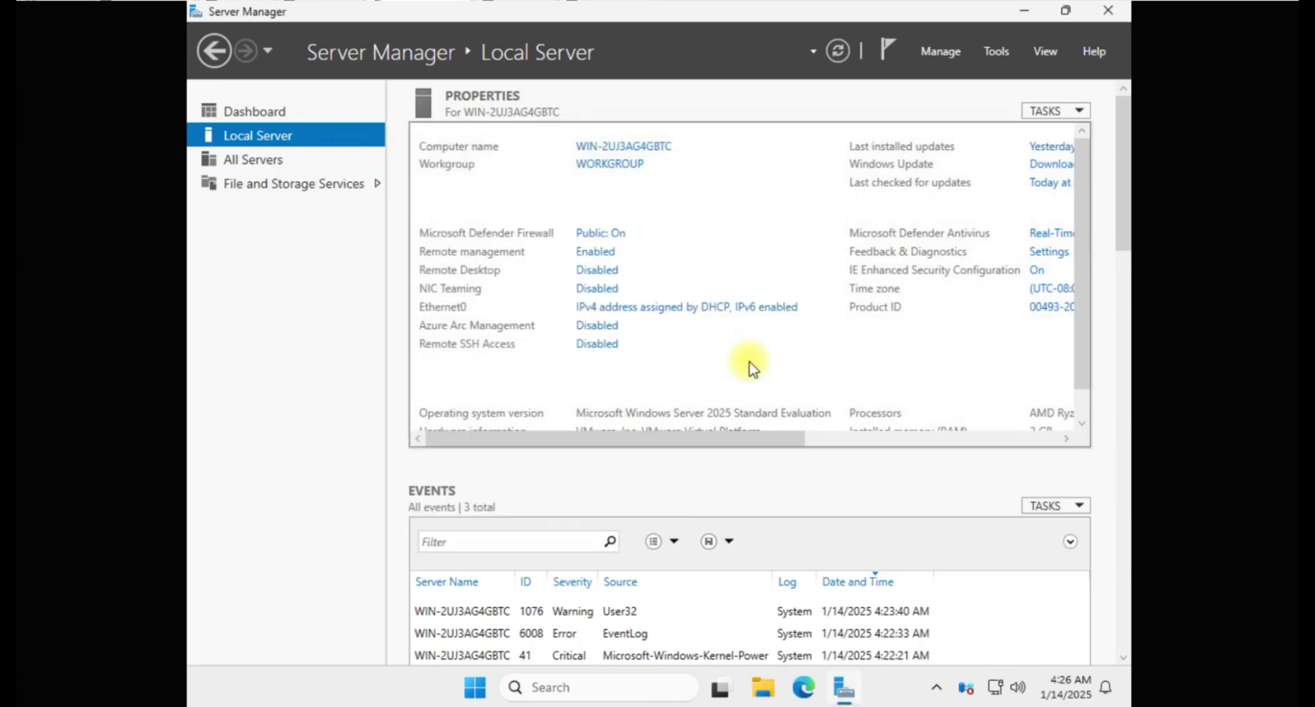
Step: Set Ethernet0's TCP/IPv4 to static 192.168.253.229, mask 255.255.255.0, gateway 192.168.253.0
click(650, 314)
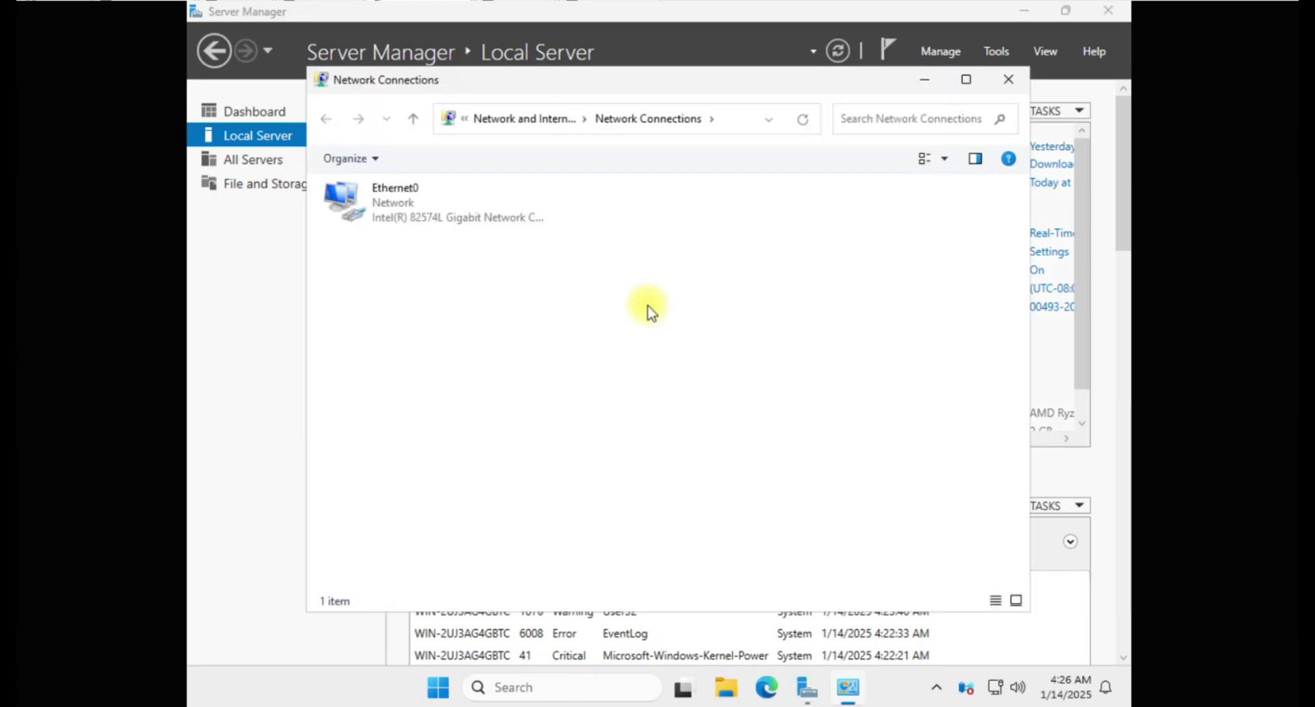
double_click(416, 207)
click(566, 500)
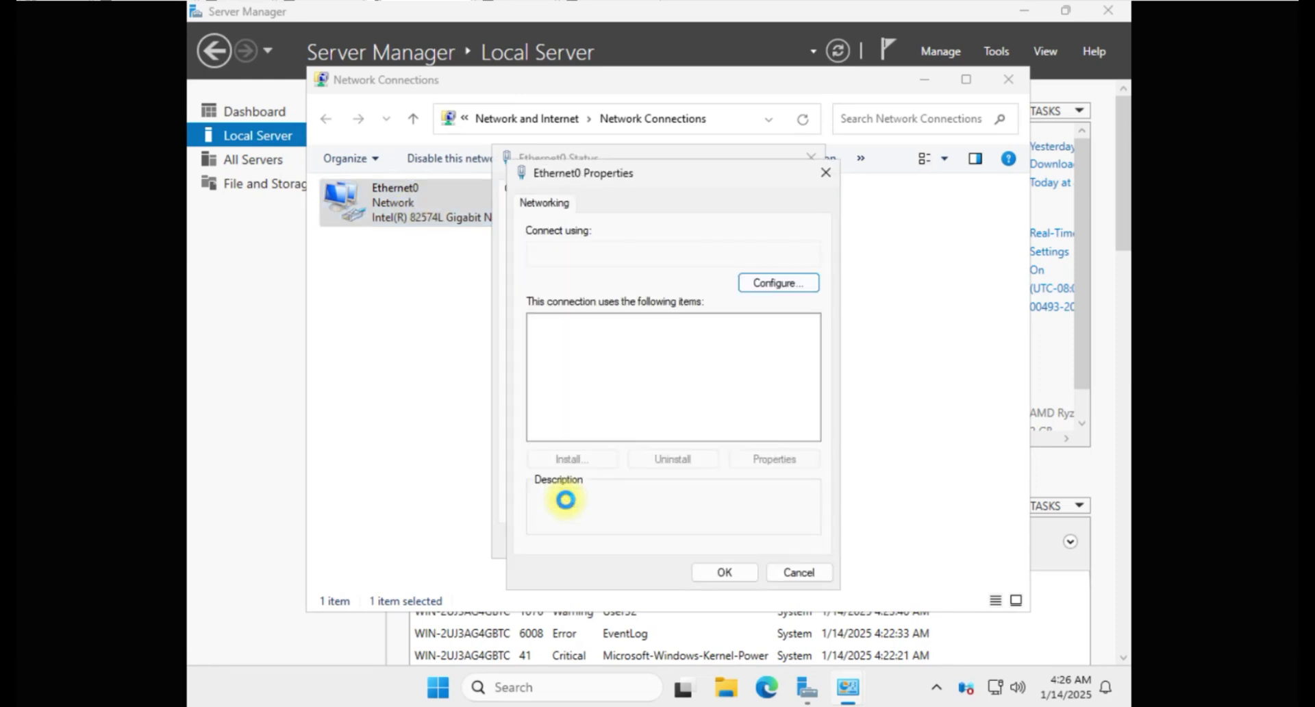
click(677, 370)
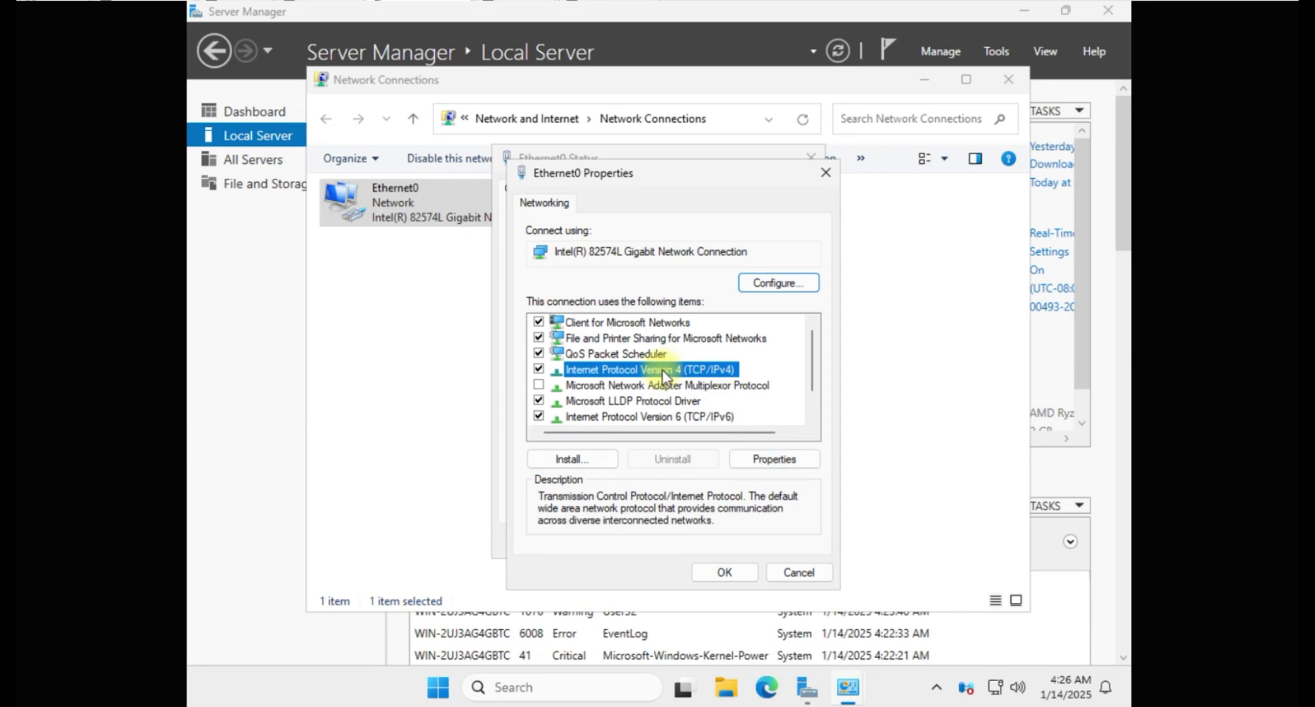
click(776, 460)
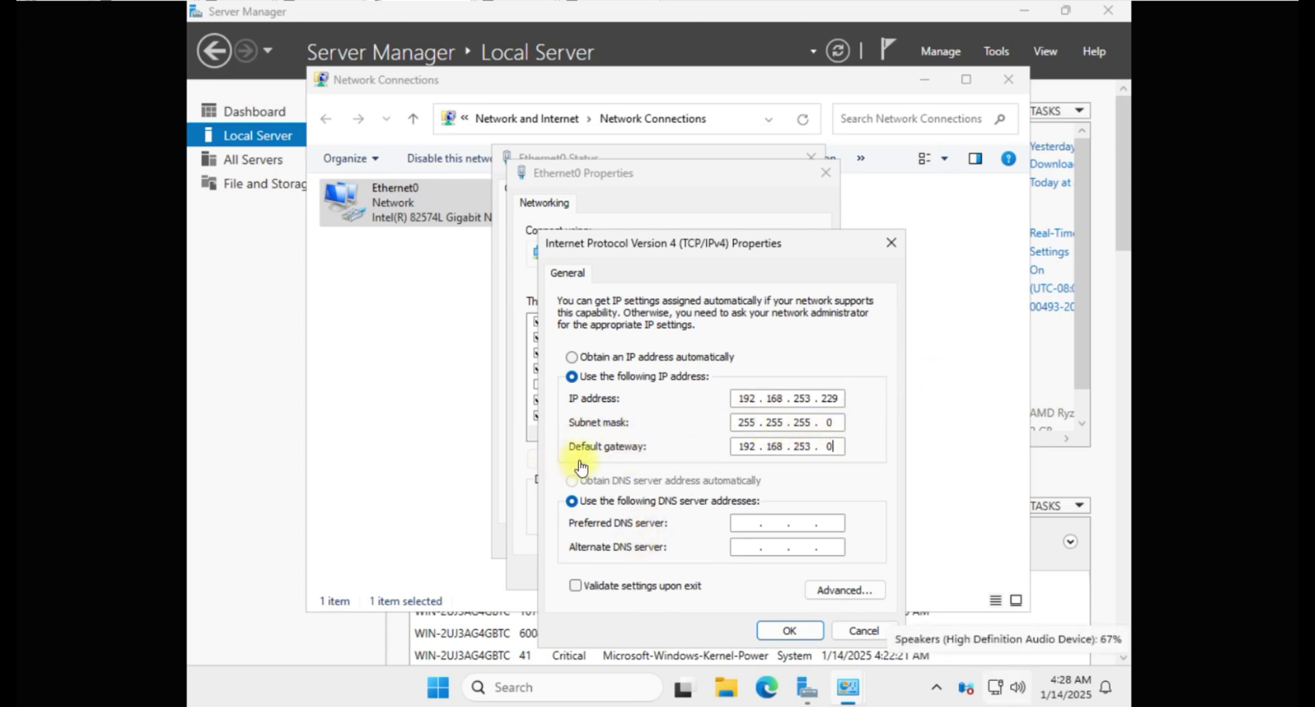
click(798, 631)
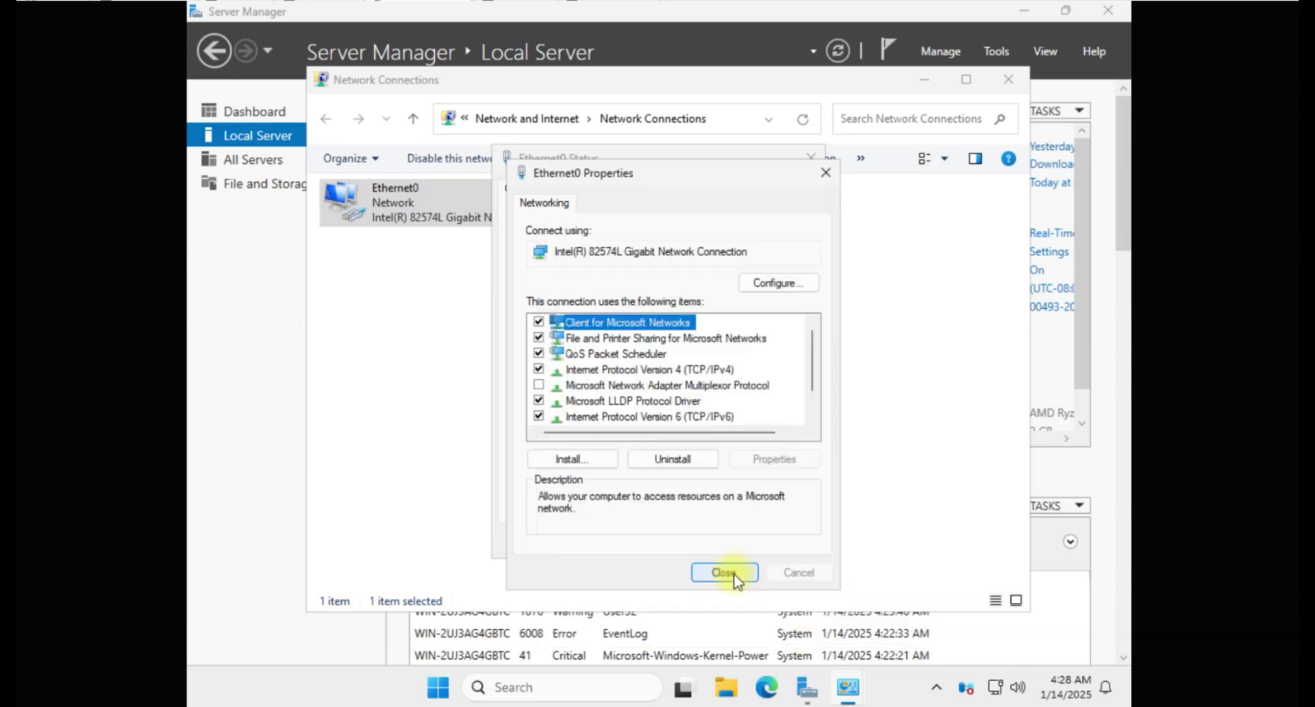
click(724, 572)
click(491, 625)
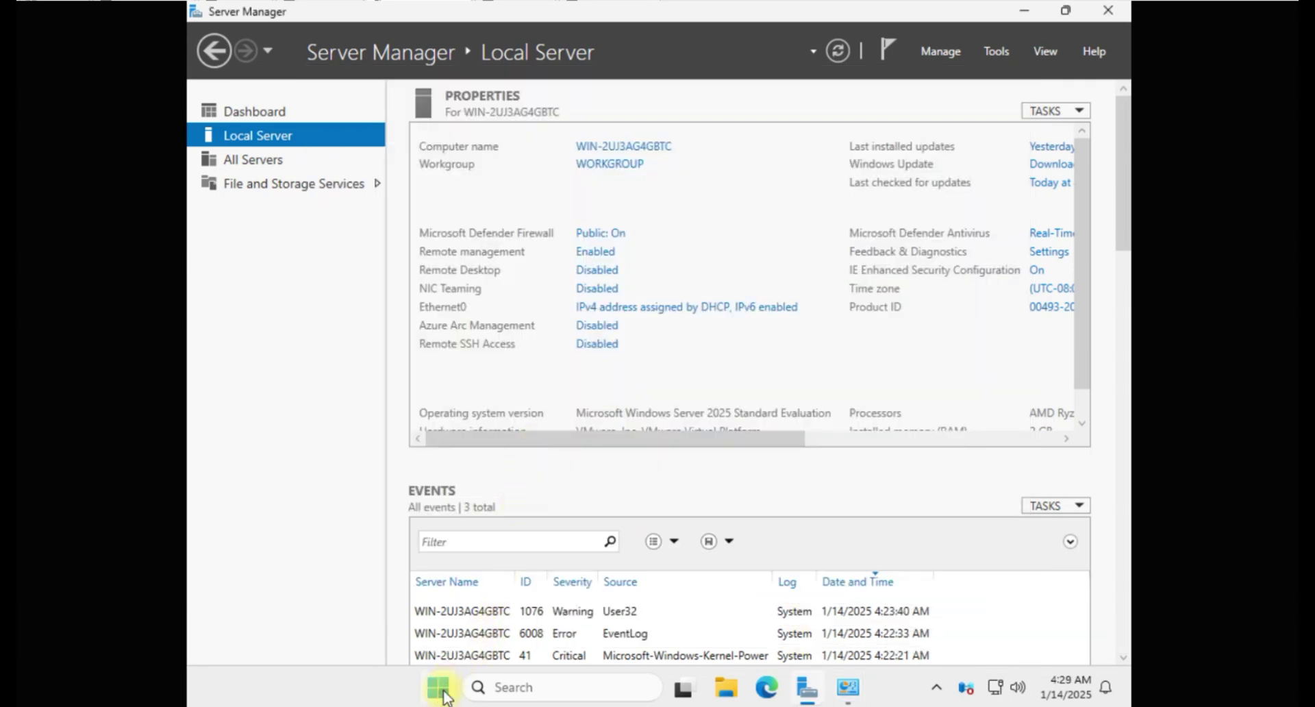
Step: Restart the server from the Start power menu, then reopen Local Server showing Davots at 192.168.253.229
click(442, 693)
click(888, 624)
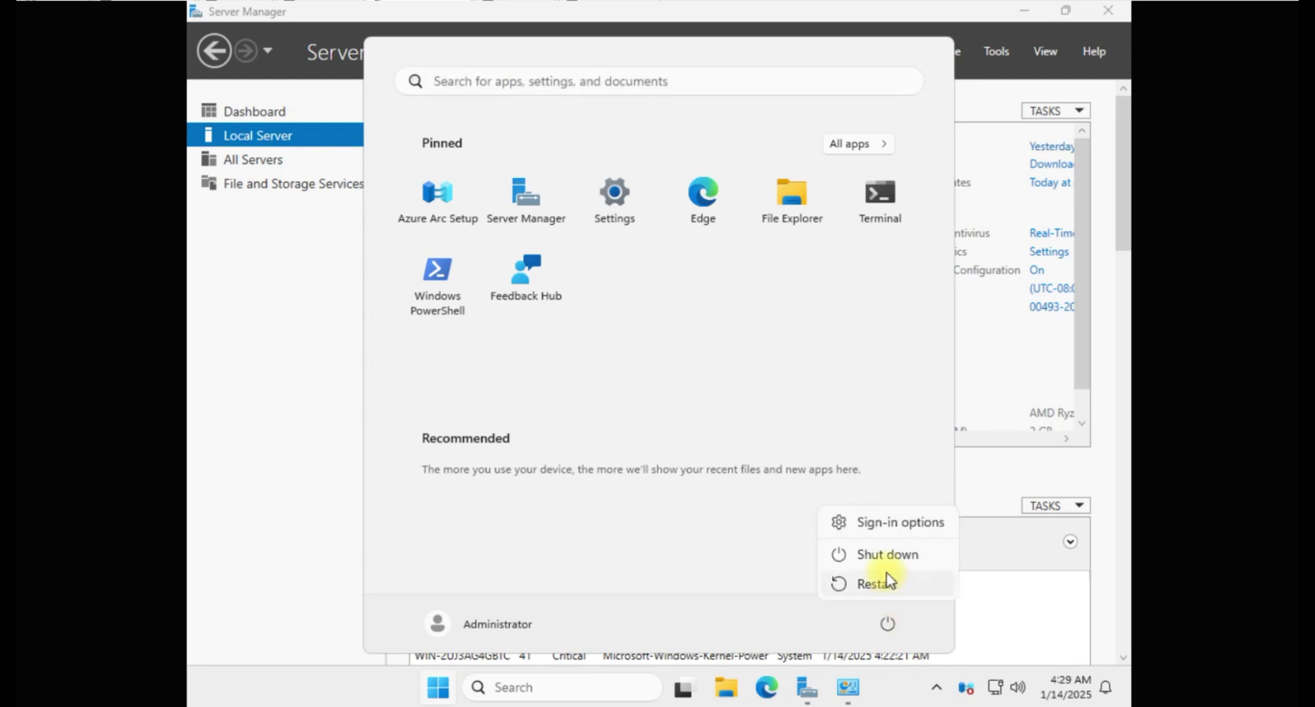
click(884, 579)
click(966, 570)
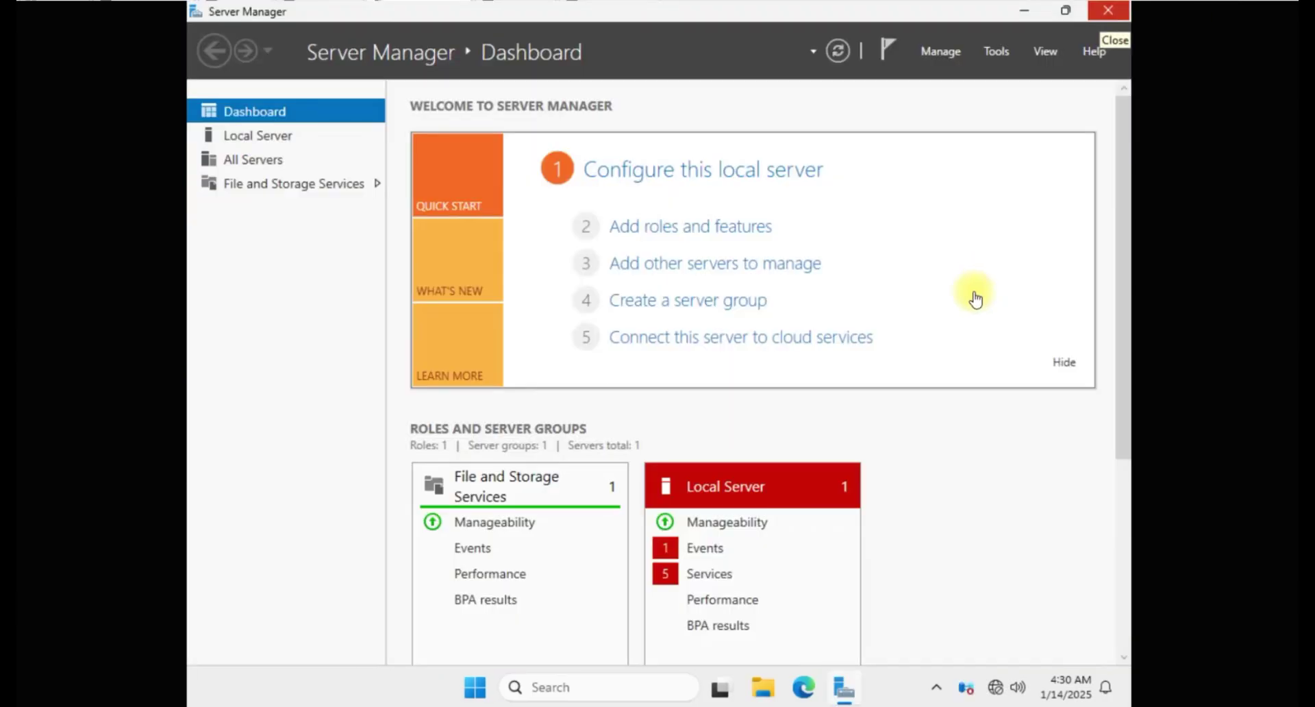
click(637, 174)
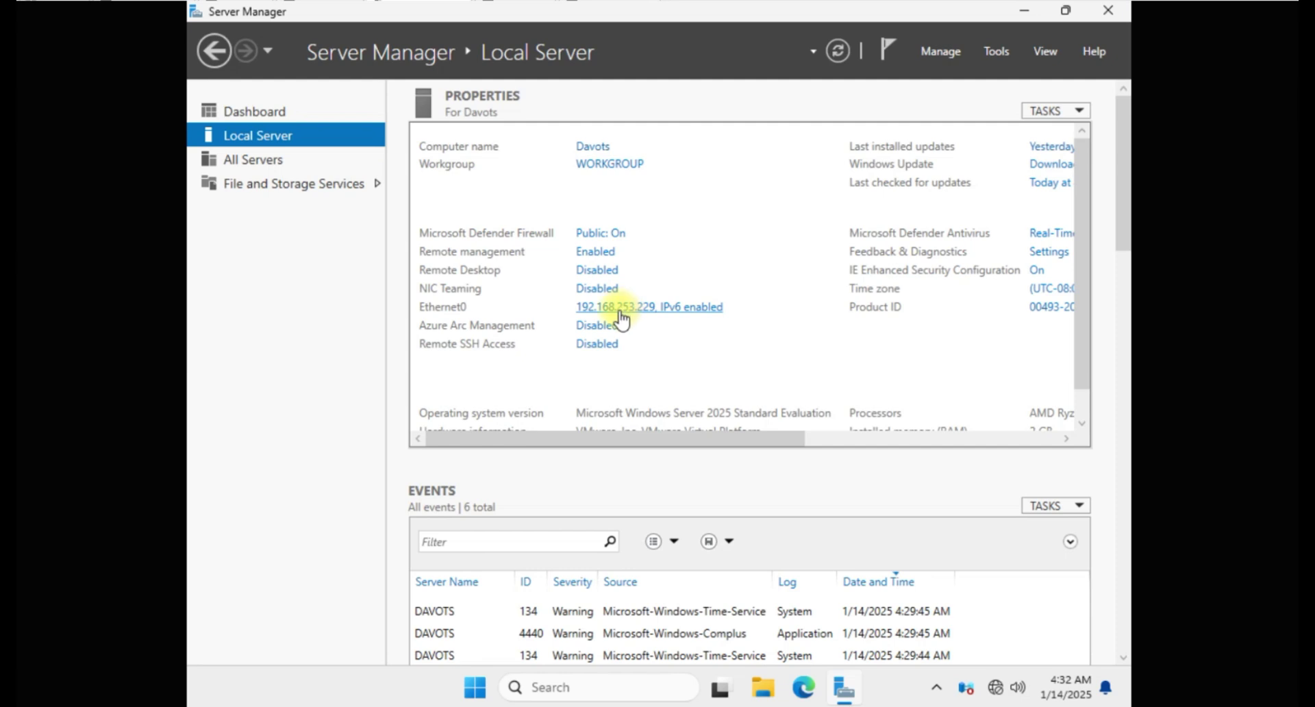
Step: Install the Active Directory Domain Services role with automatic restart allowed
click(258, 115)
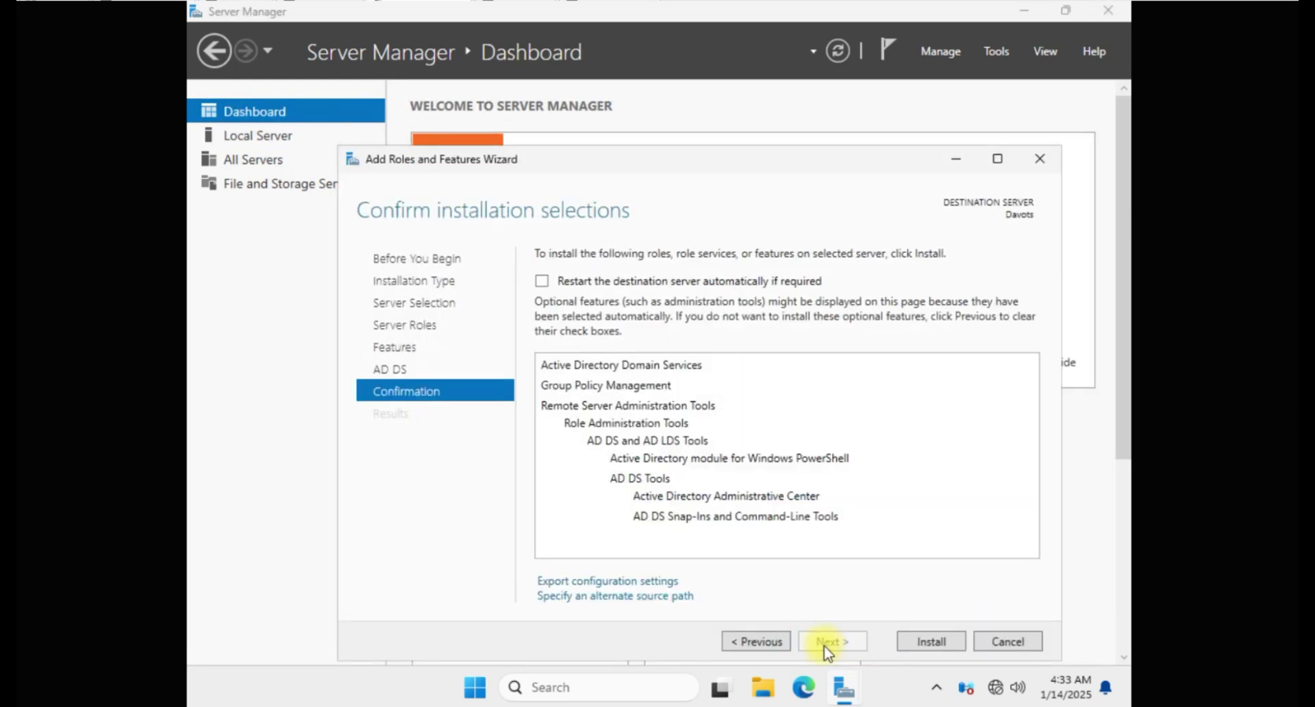
click(542, 281)
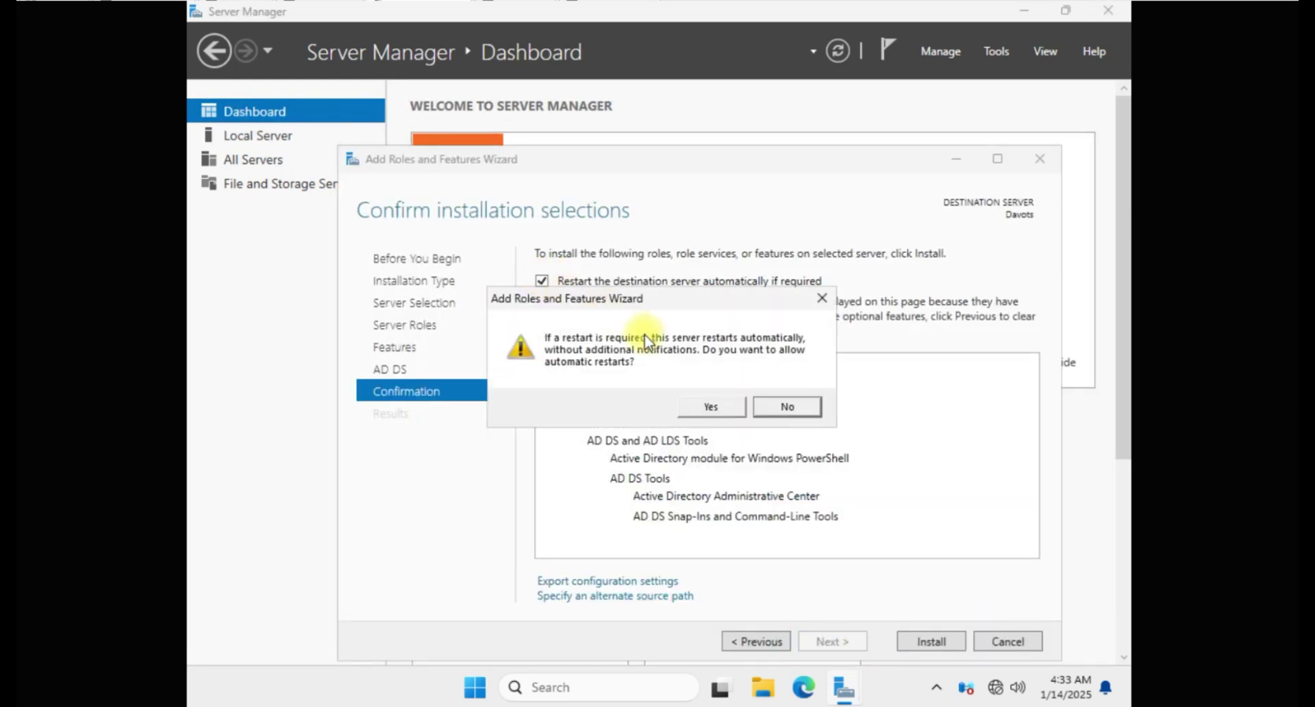
click(716, 406)
click(932, 641)
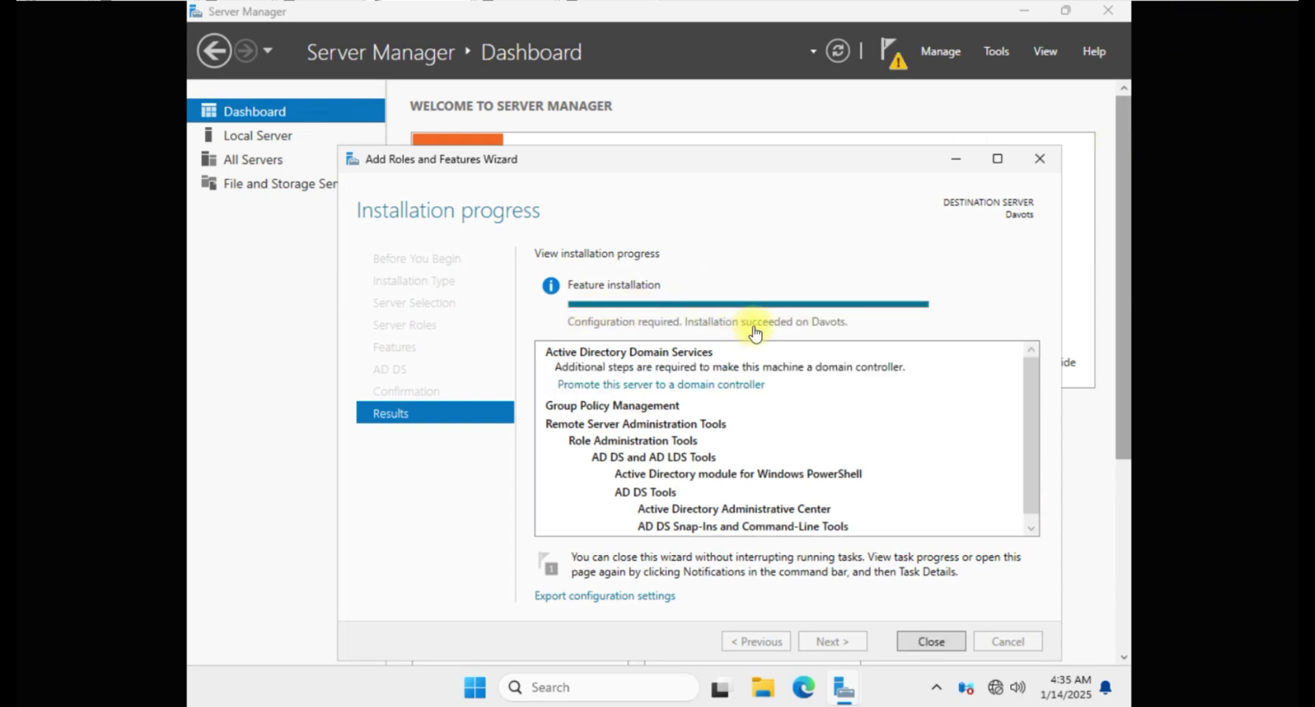
click(926, 640)
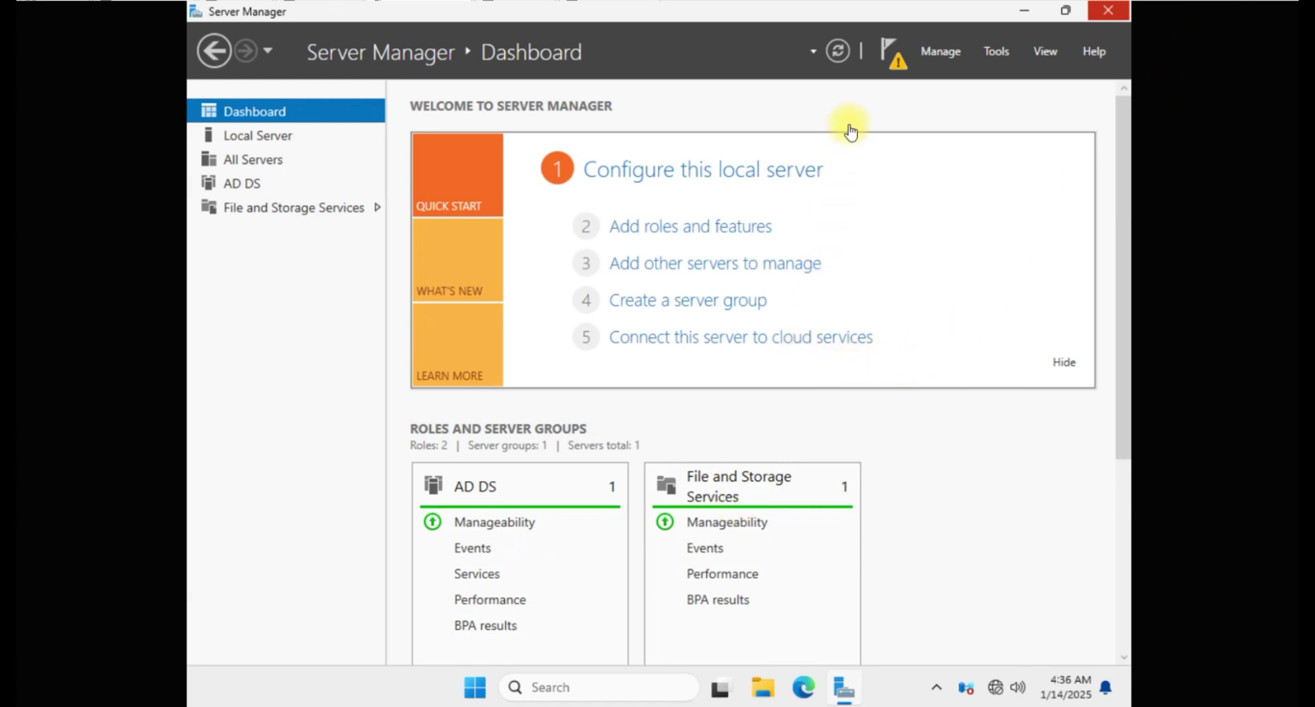
Step: Promote Davots to a domain controller of a new forest with root domain dserver.local
click(902, 68)
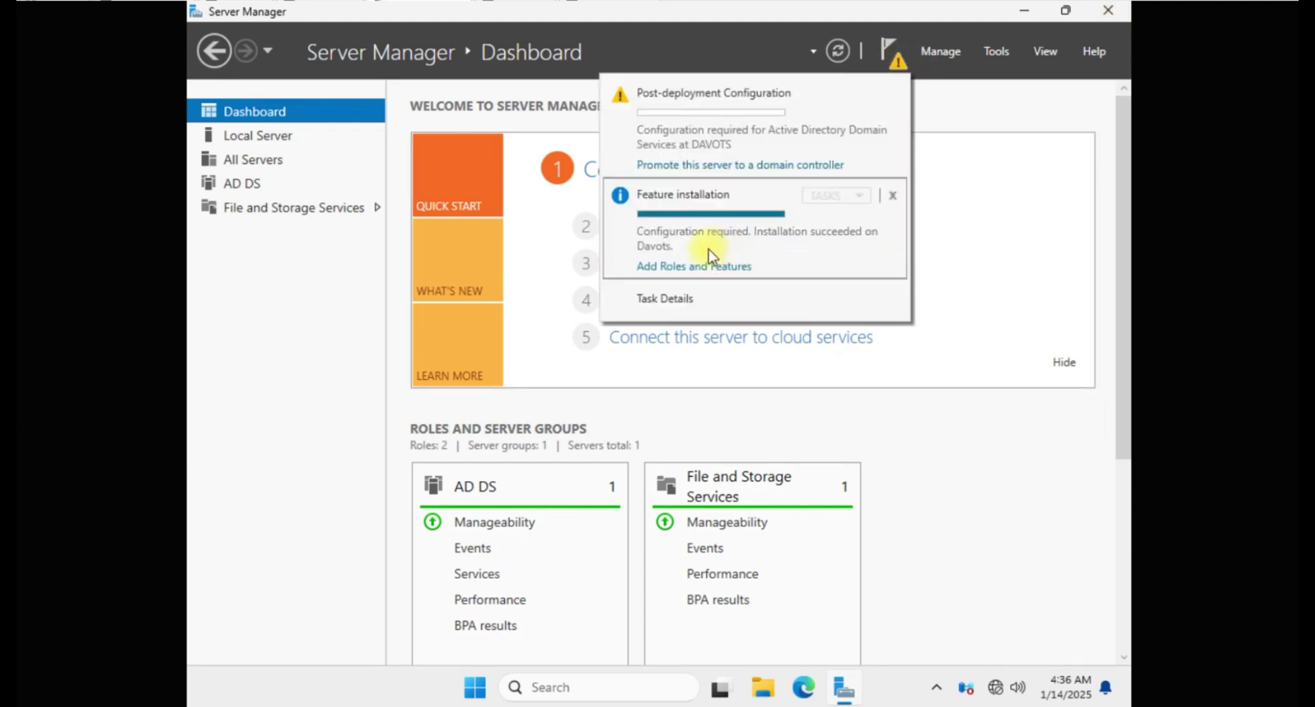
click(773, 166)
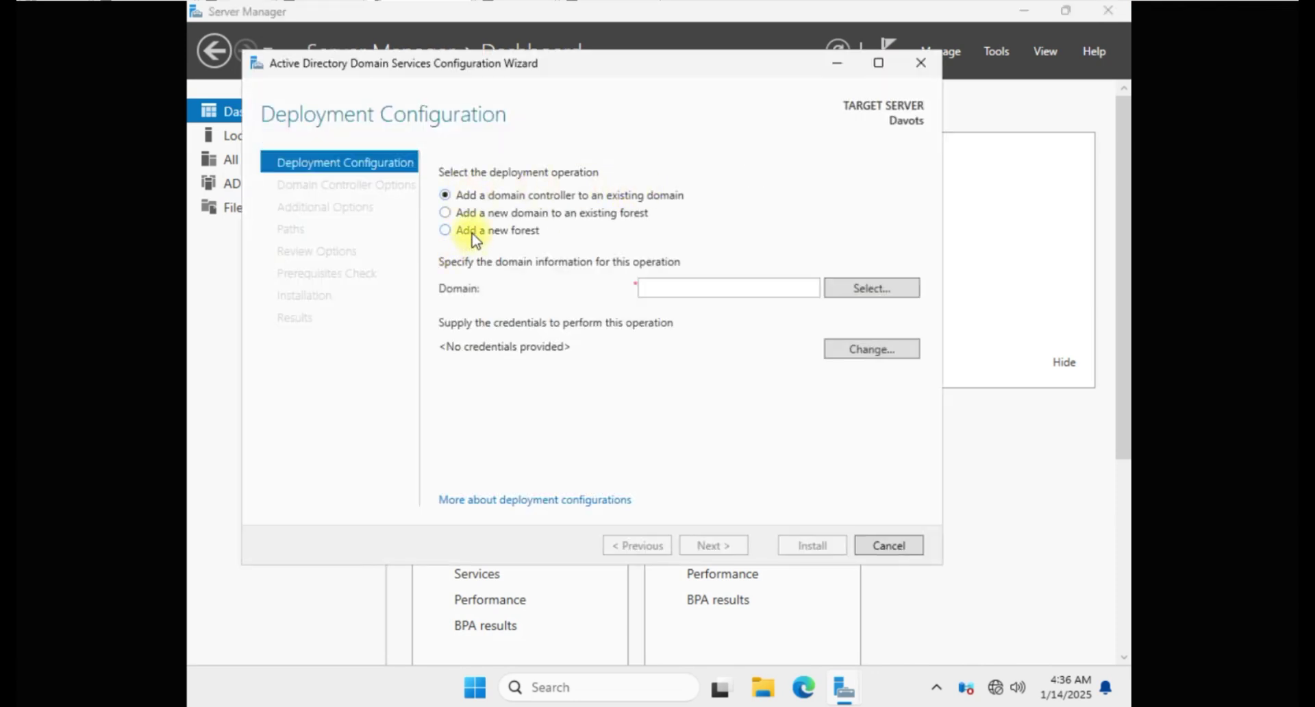
click(473, 235)
click(652, 290)
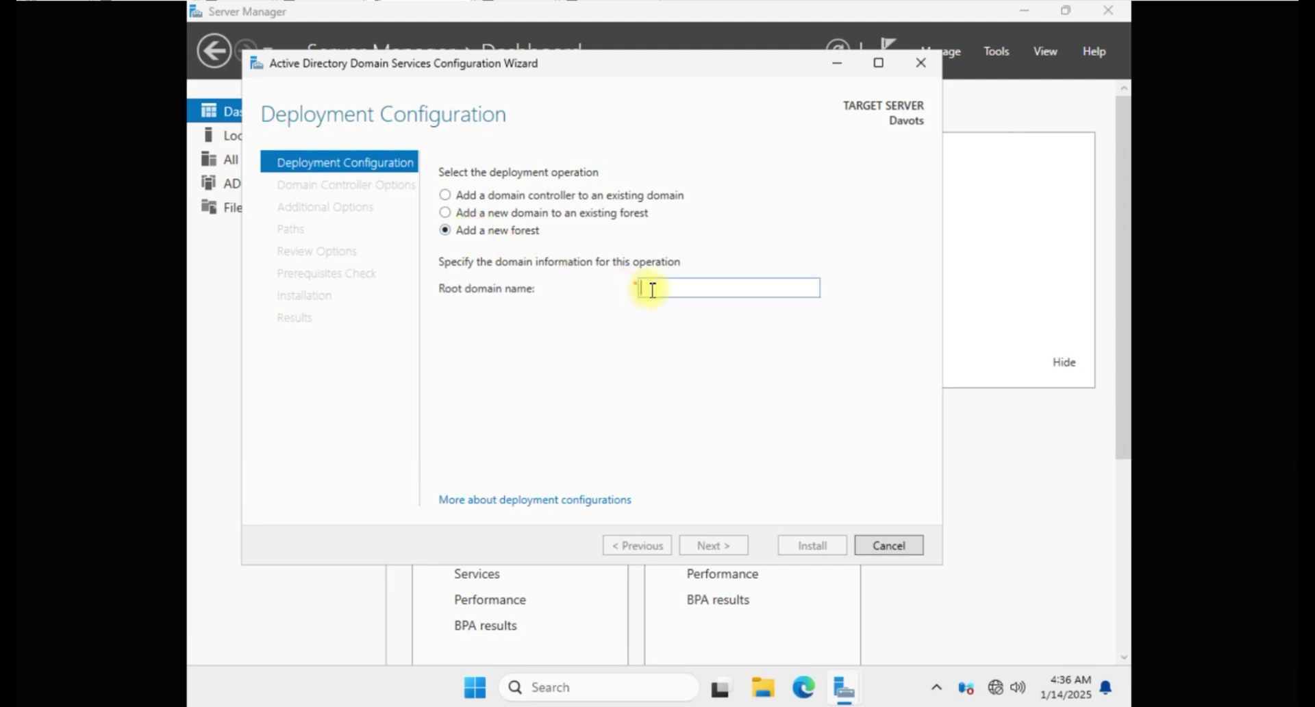
text(dserver.local)
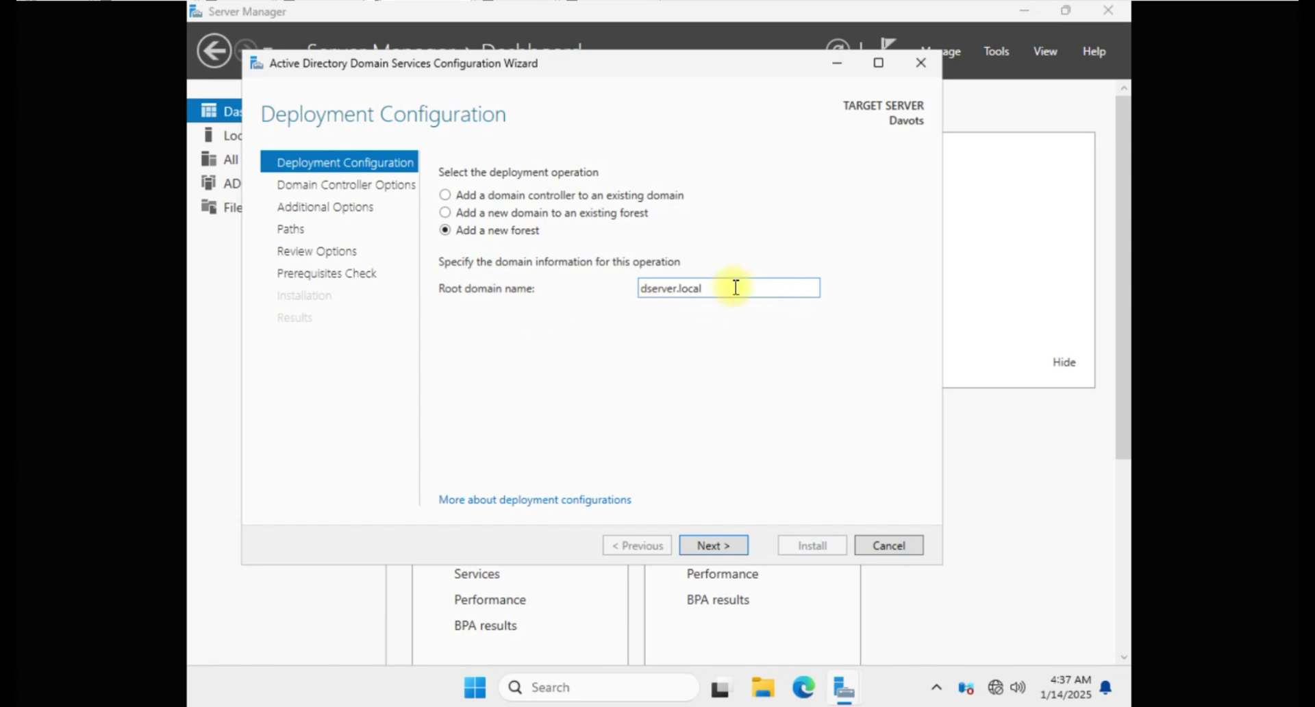
click(713, 546)
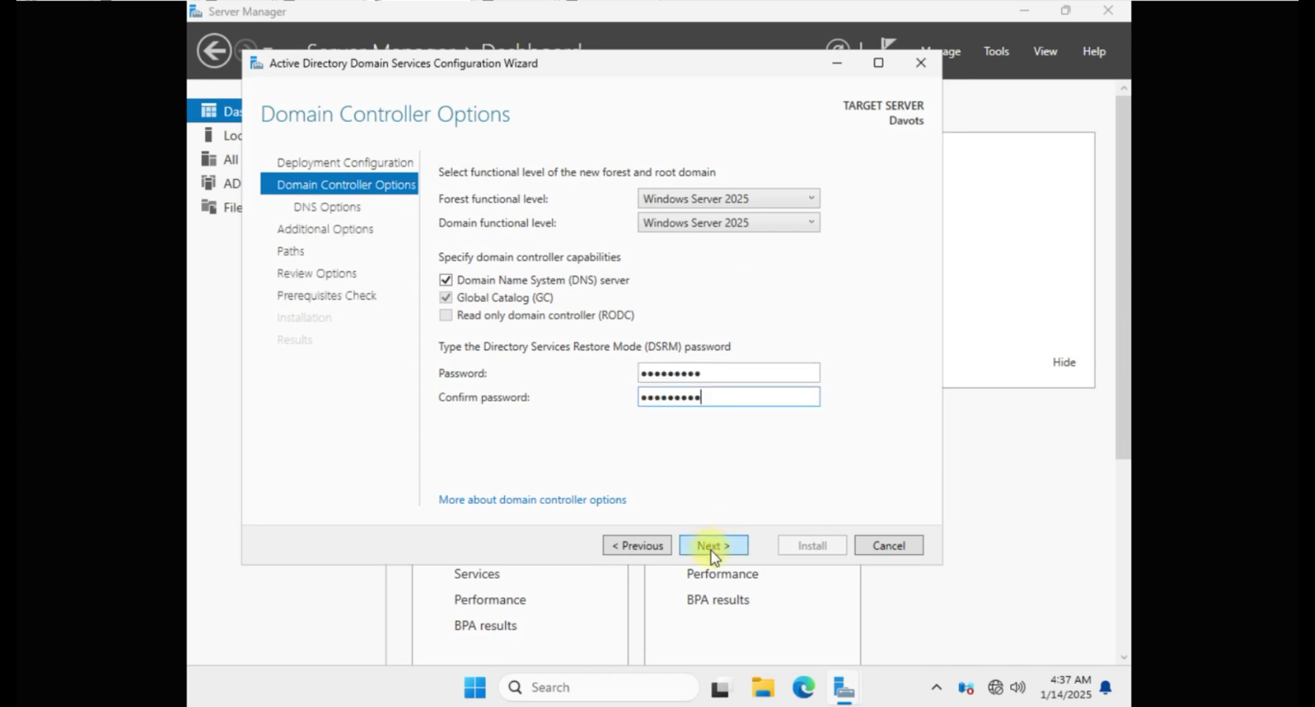
click(711, 545)
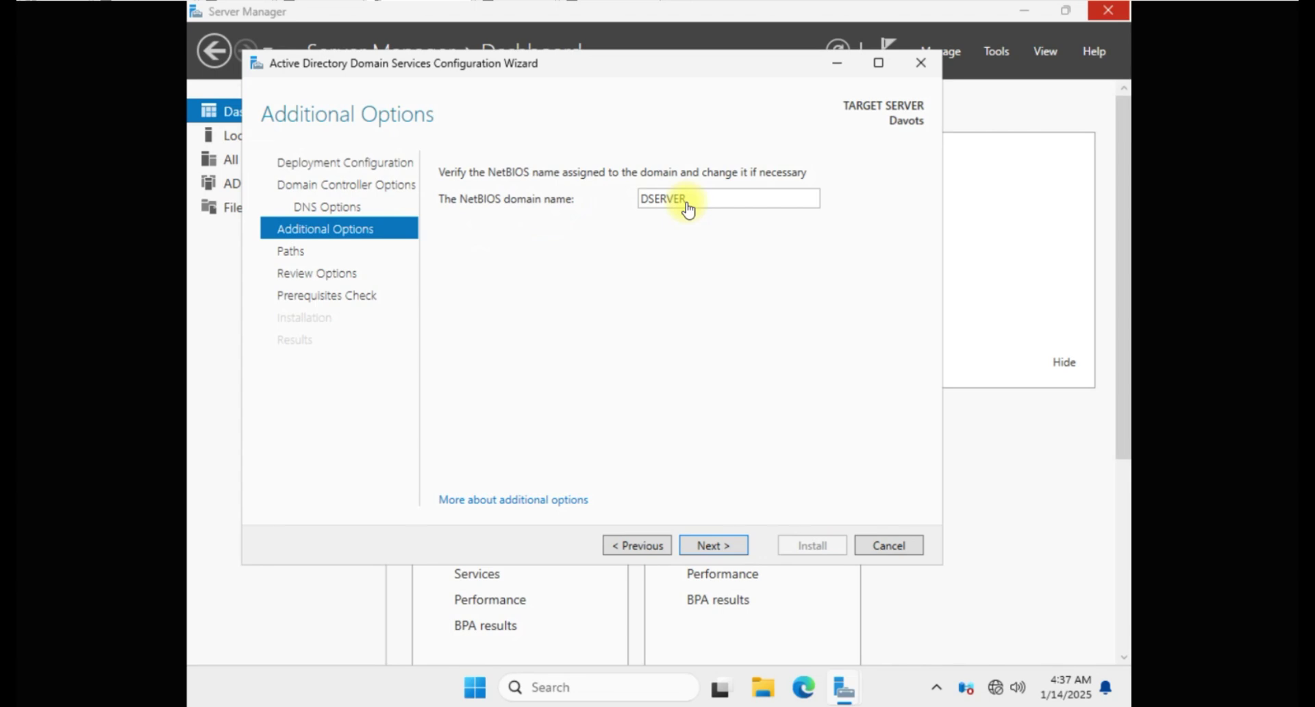
click(713, 545)
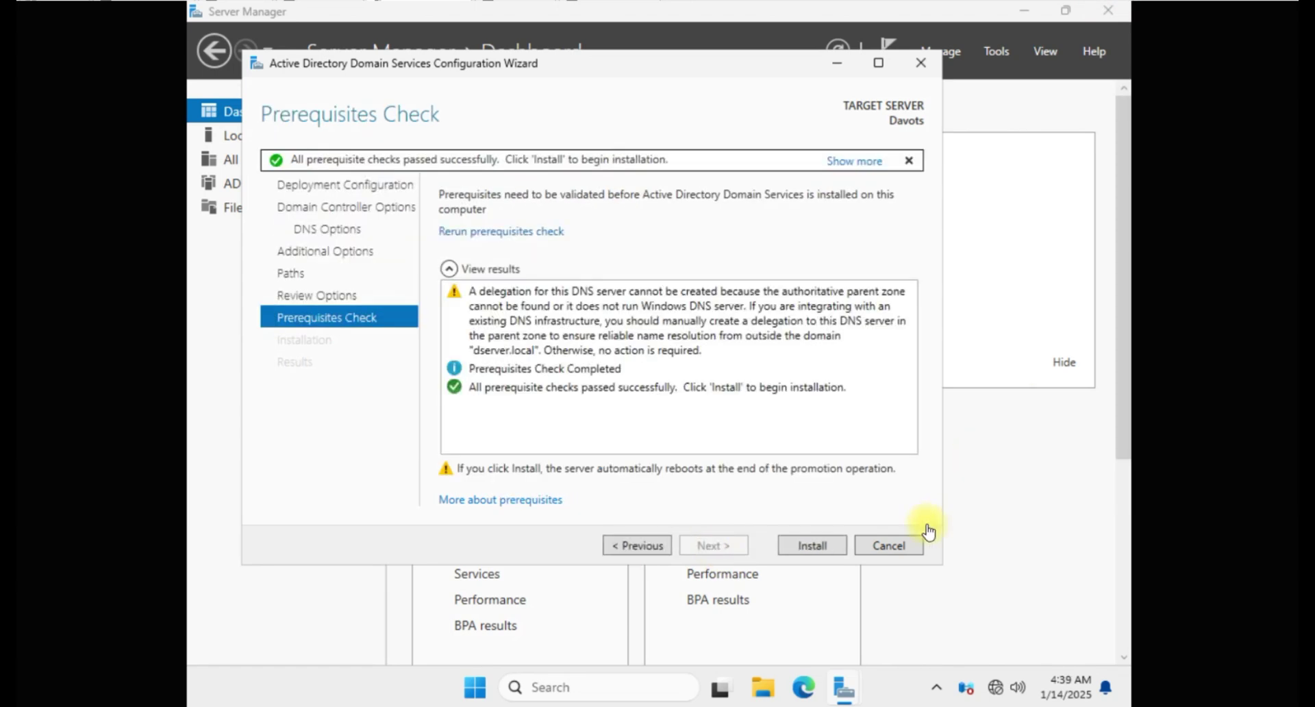
click(813, 546)
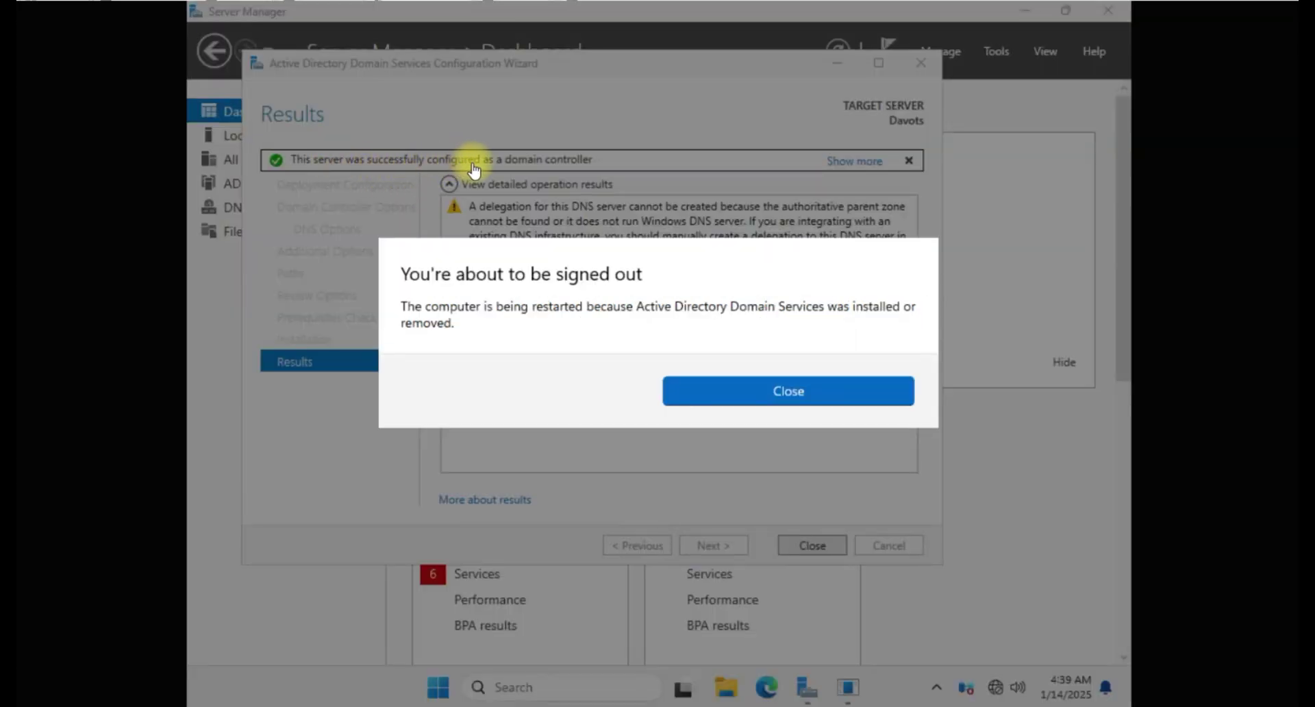
Step: Let the server restart, then sign in with the administrator password
click(801, 393)
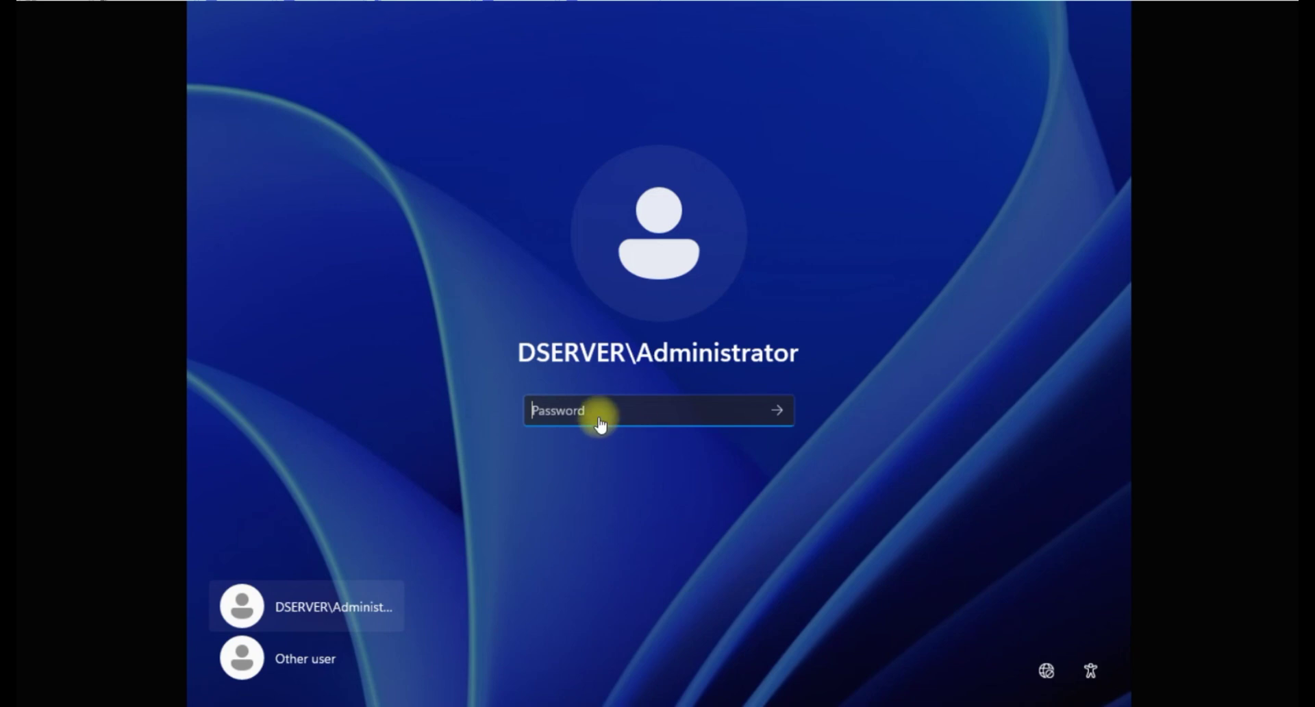
text(••••••••••)
key(Return)
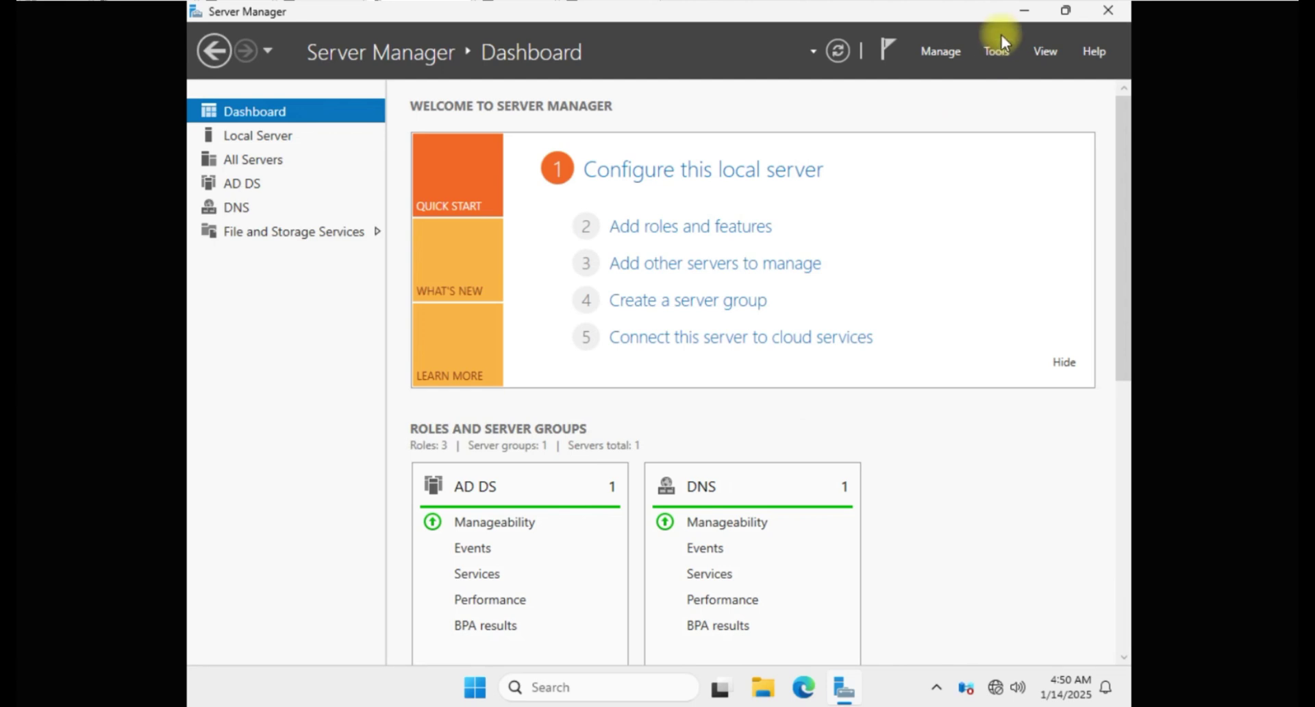
Step: Open Active Directory Users and Computers and expand the dserver.local domain
click(994, 54)
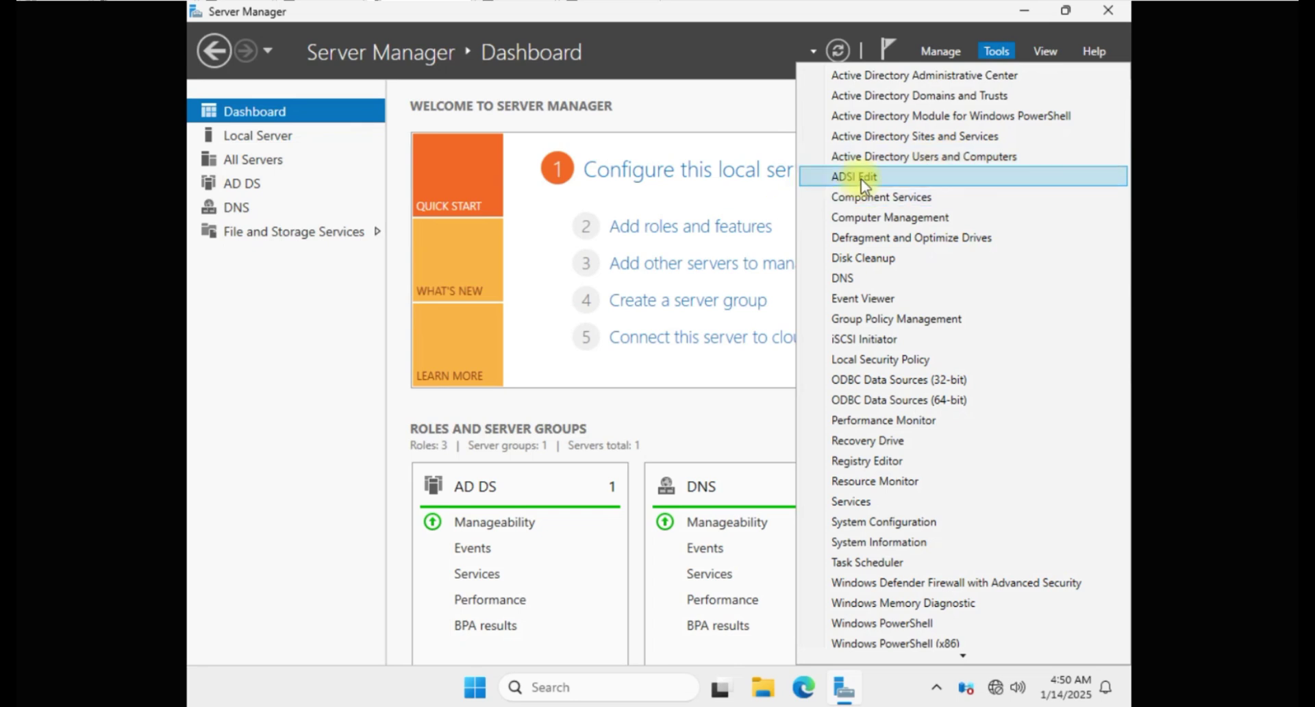
click(929, 157)
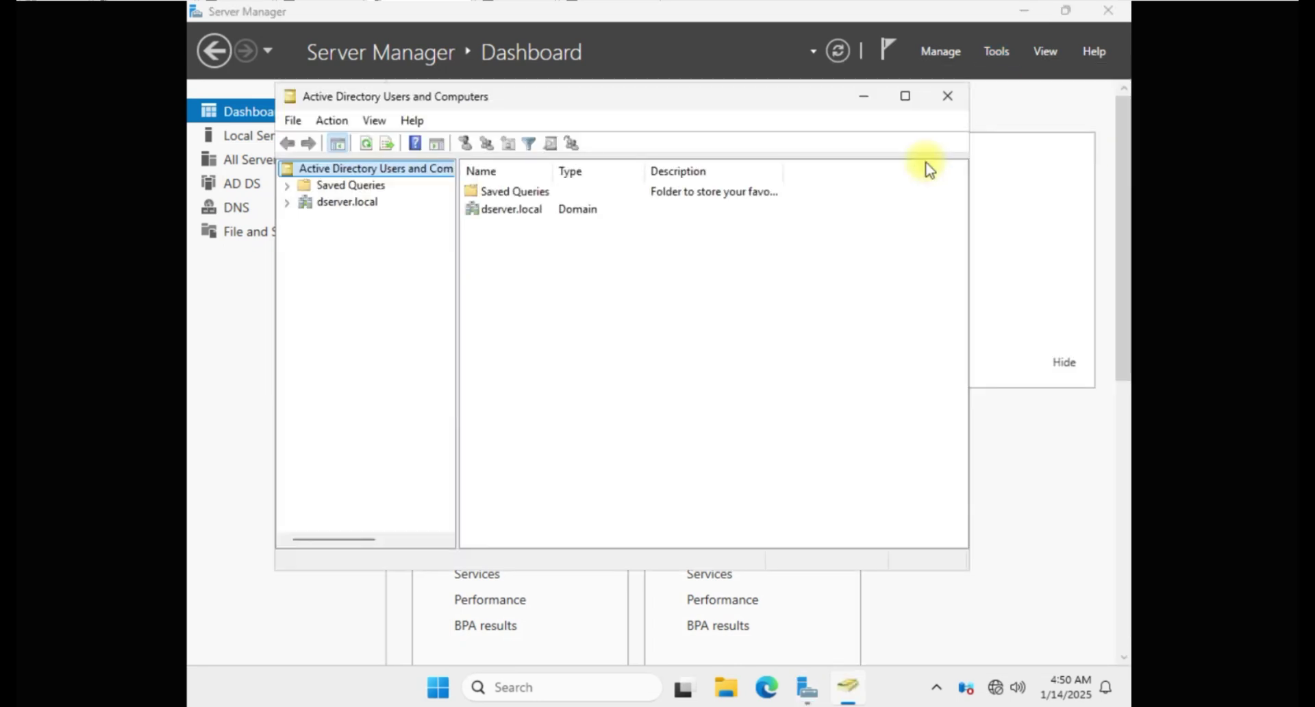
click(287, 201)
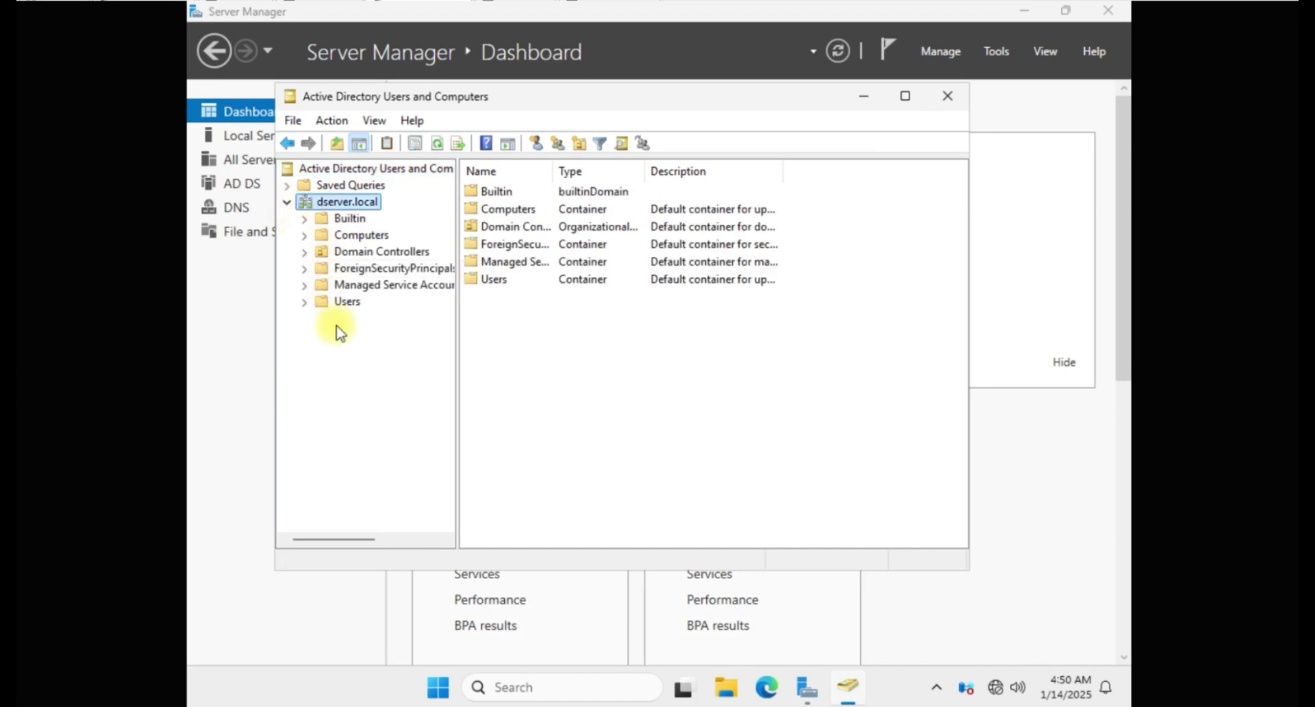
Step: Create the Accounting organizational unit under dserver.local, keeping accidental-deletion protection on
right_click(355, 201)
click(406, 344)
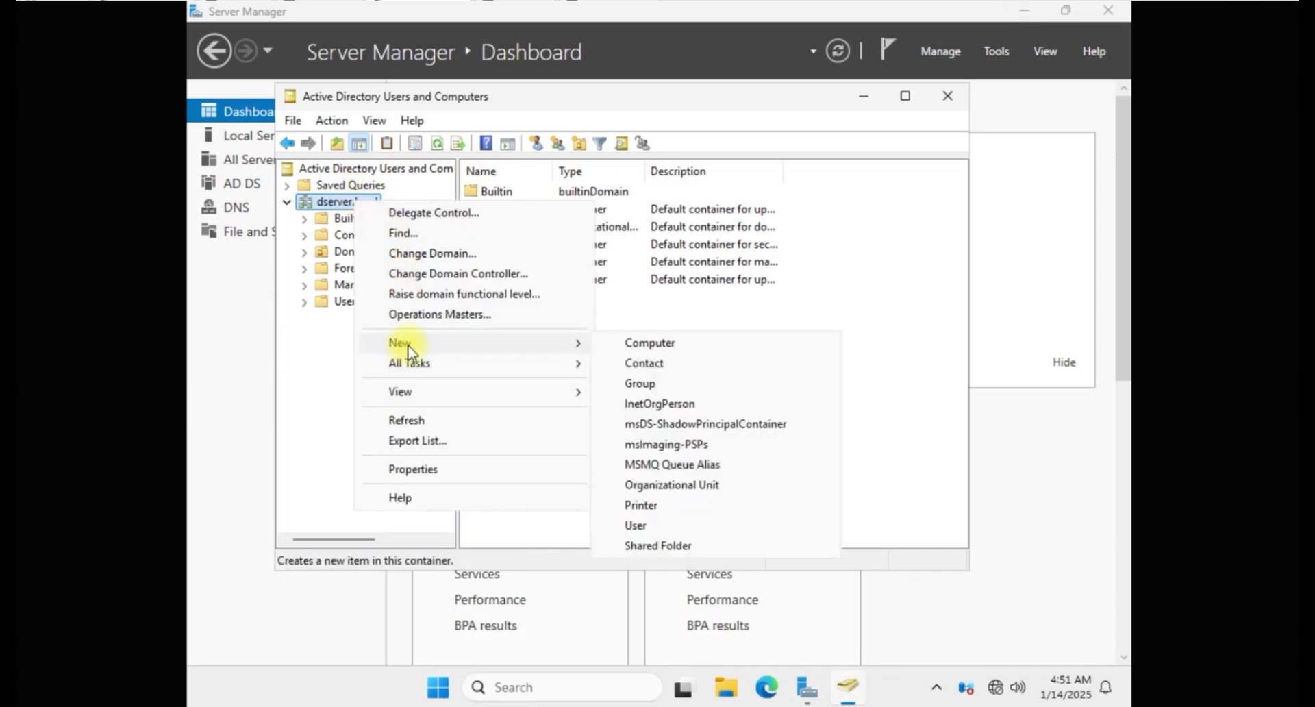
click(700, 486)
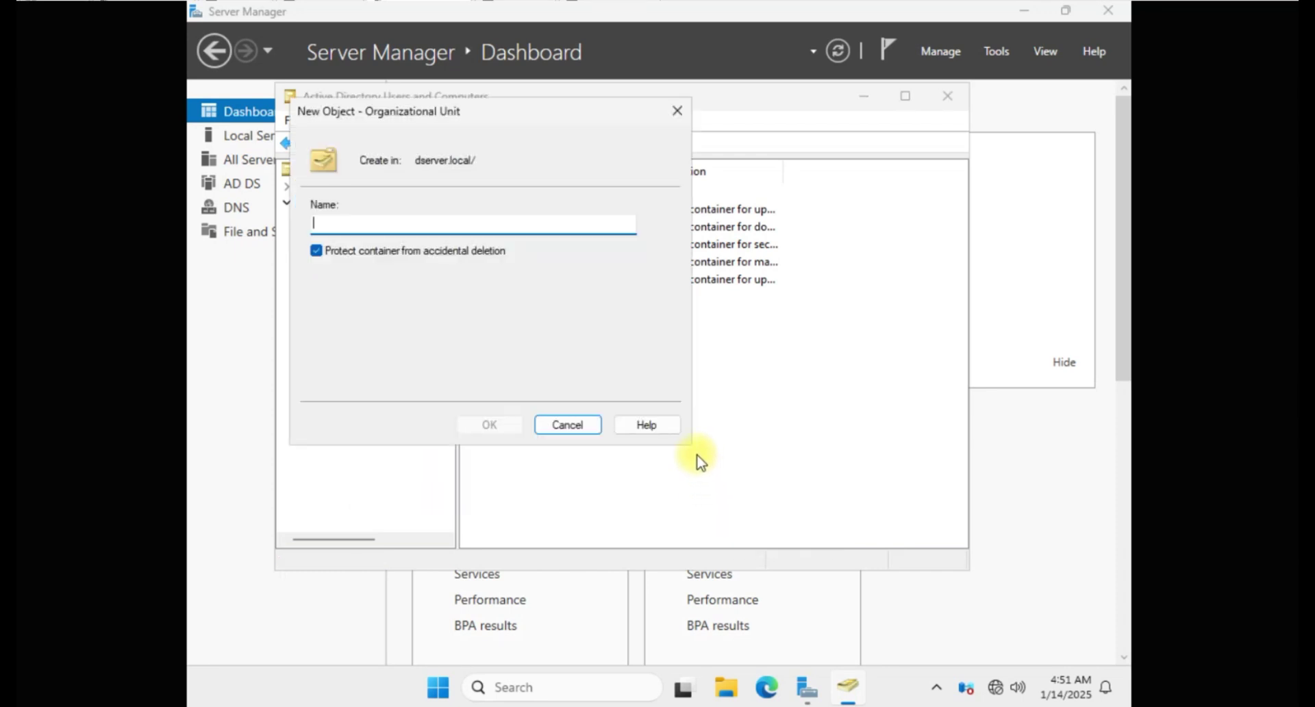
text(A)
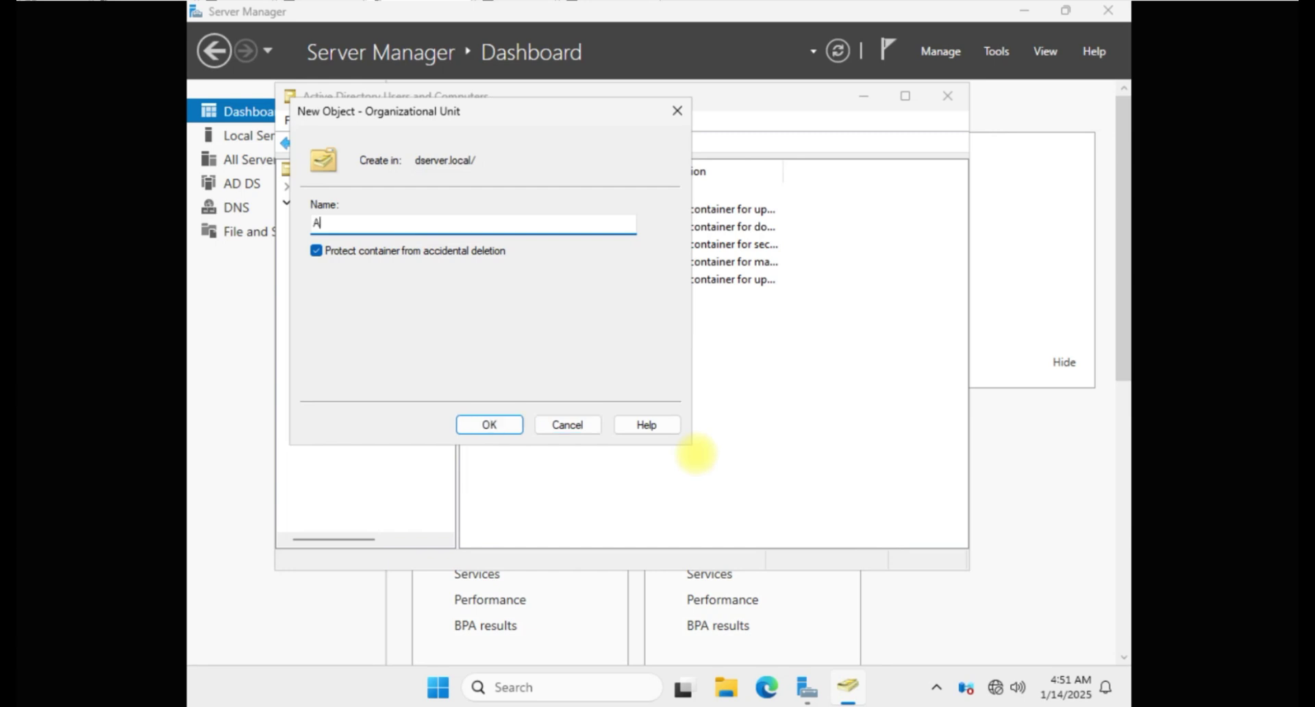
text(ccounting)
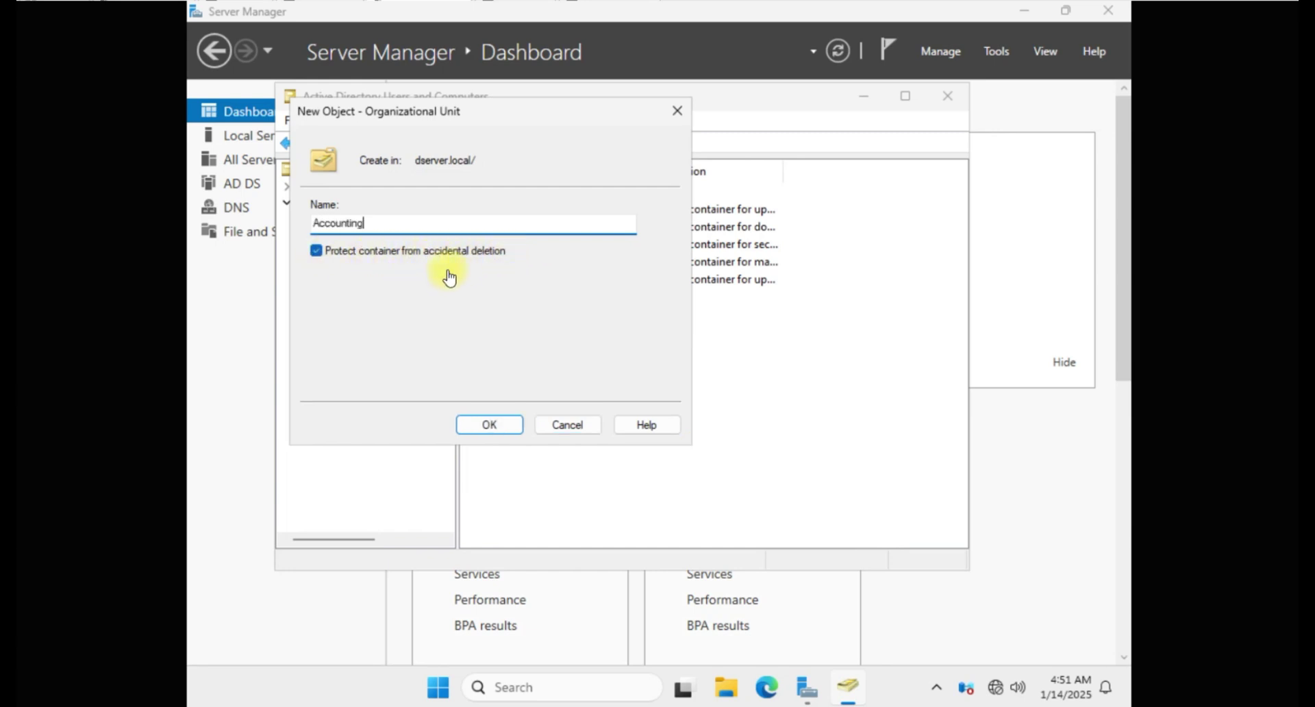
click(317, 254)
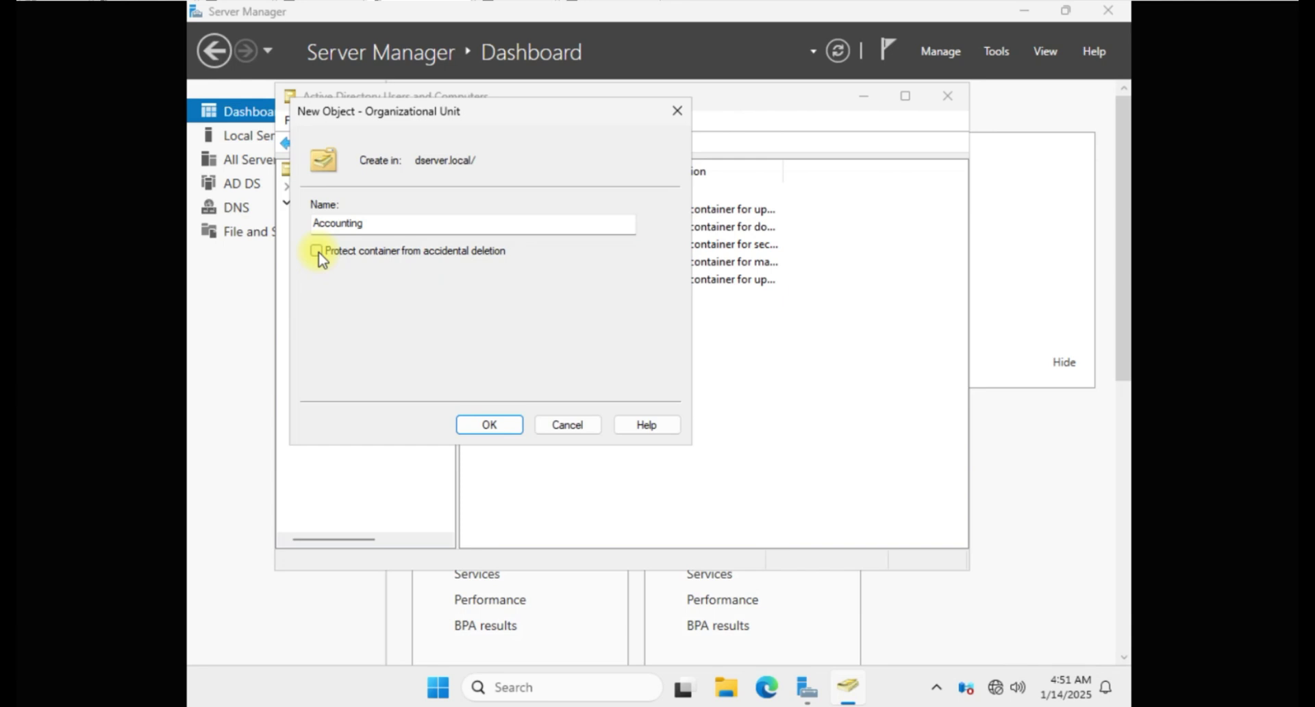
click(317, 252)
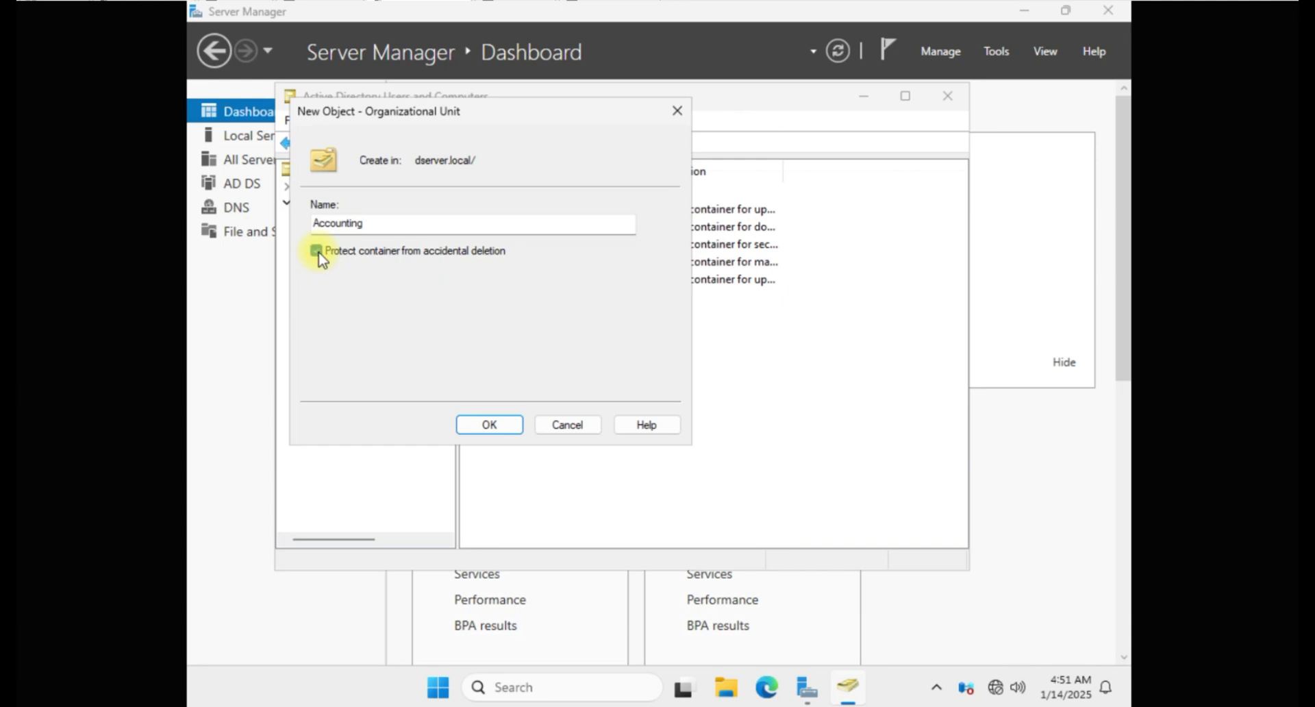
click(493, 426)
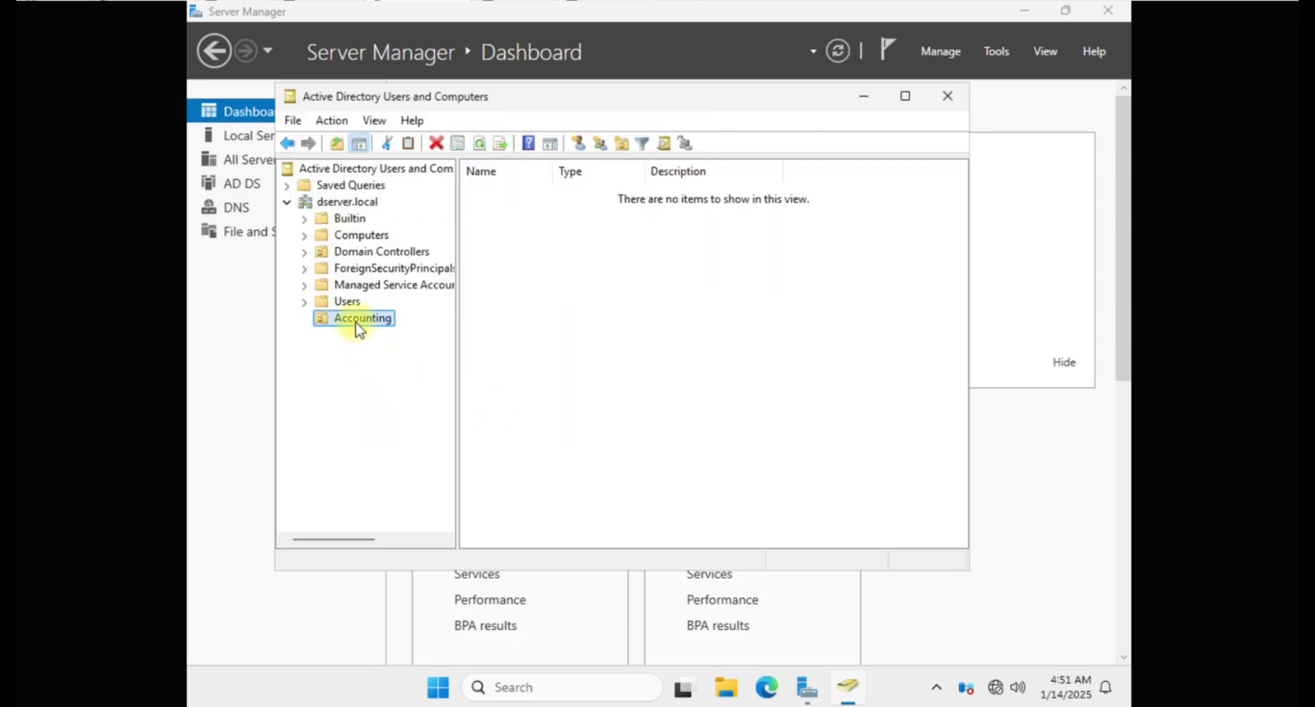
click(344, 200)
Step: Create a 'Human Resources' organizational unit under dserver.local, correcting the 'Humasn' typo
right_click(344, 200)
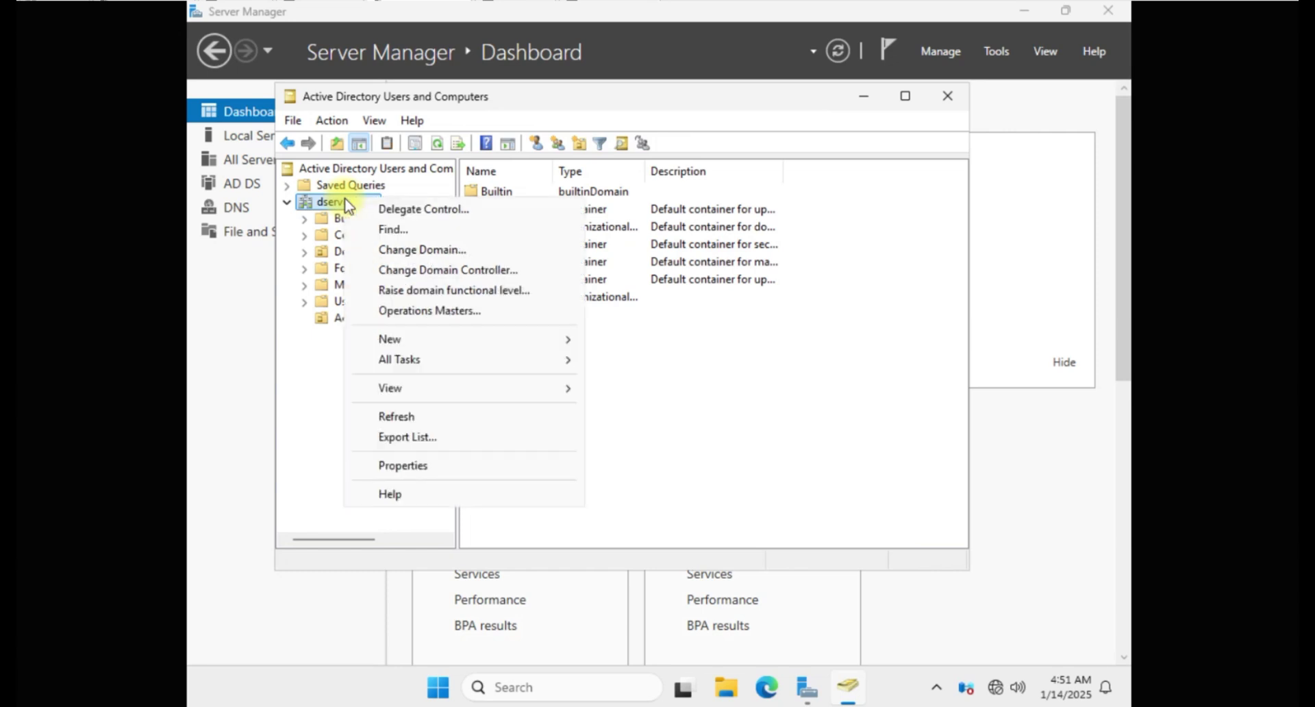
mouse_move(414, 397)
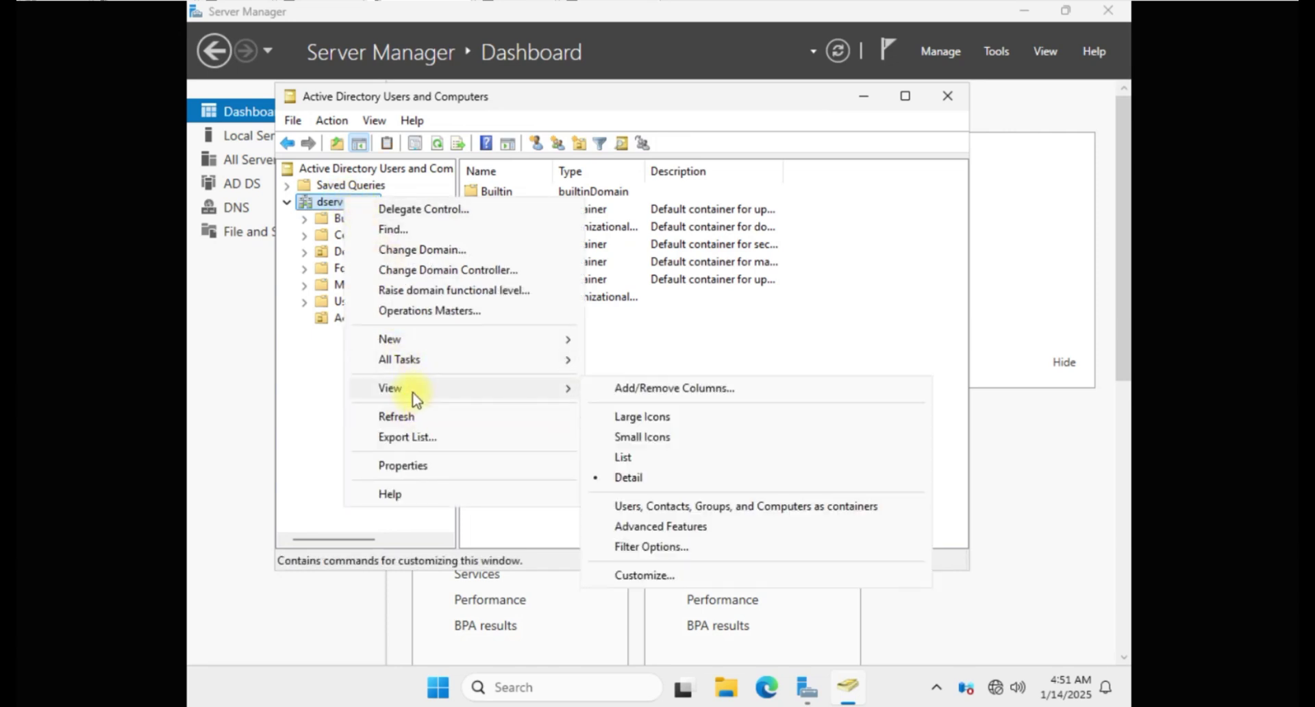
mouse_move(392, 343)
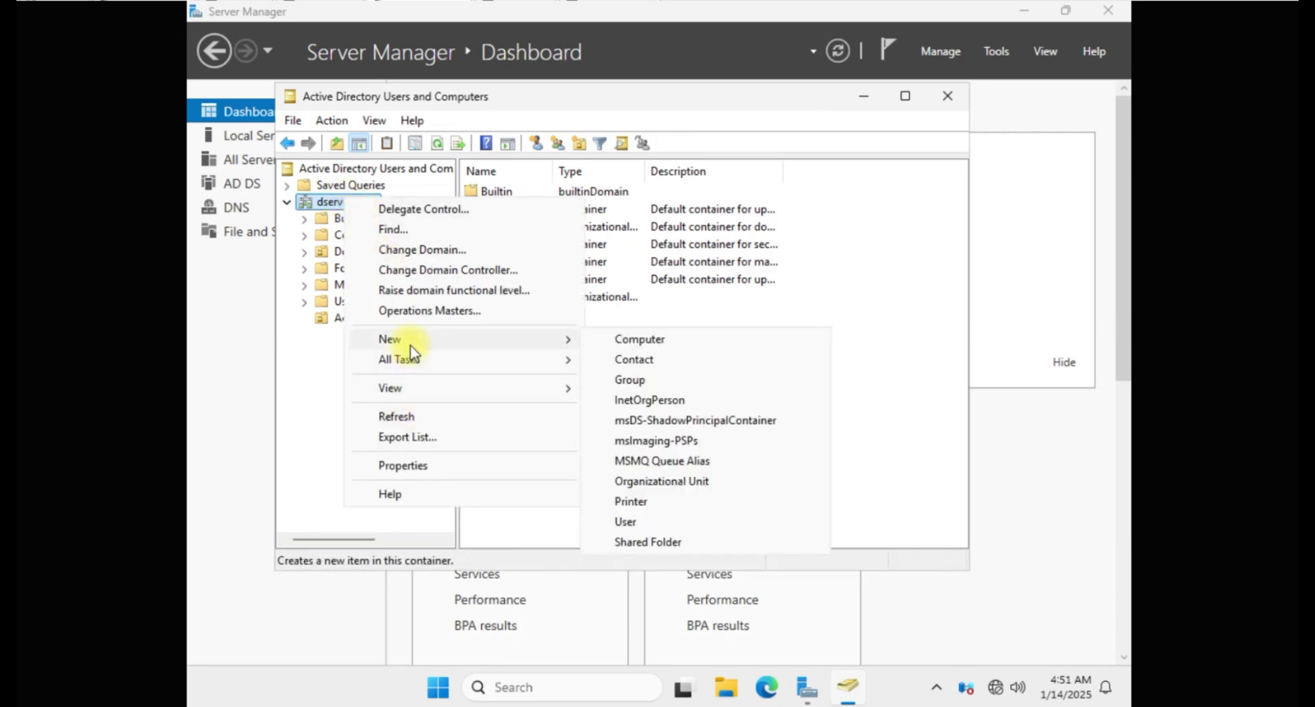
click(659, 482)
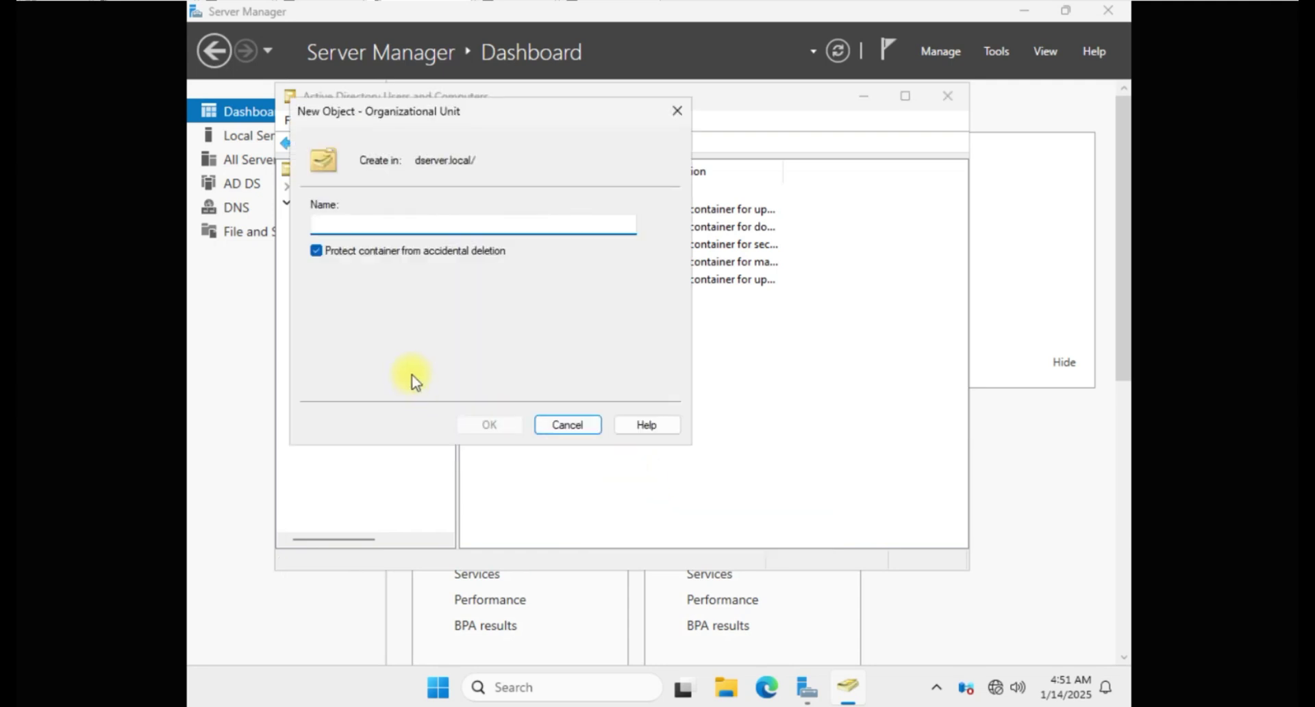
text(Humasn Resou)
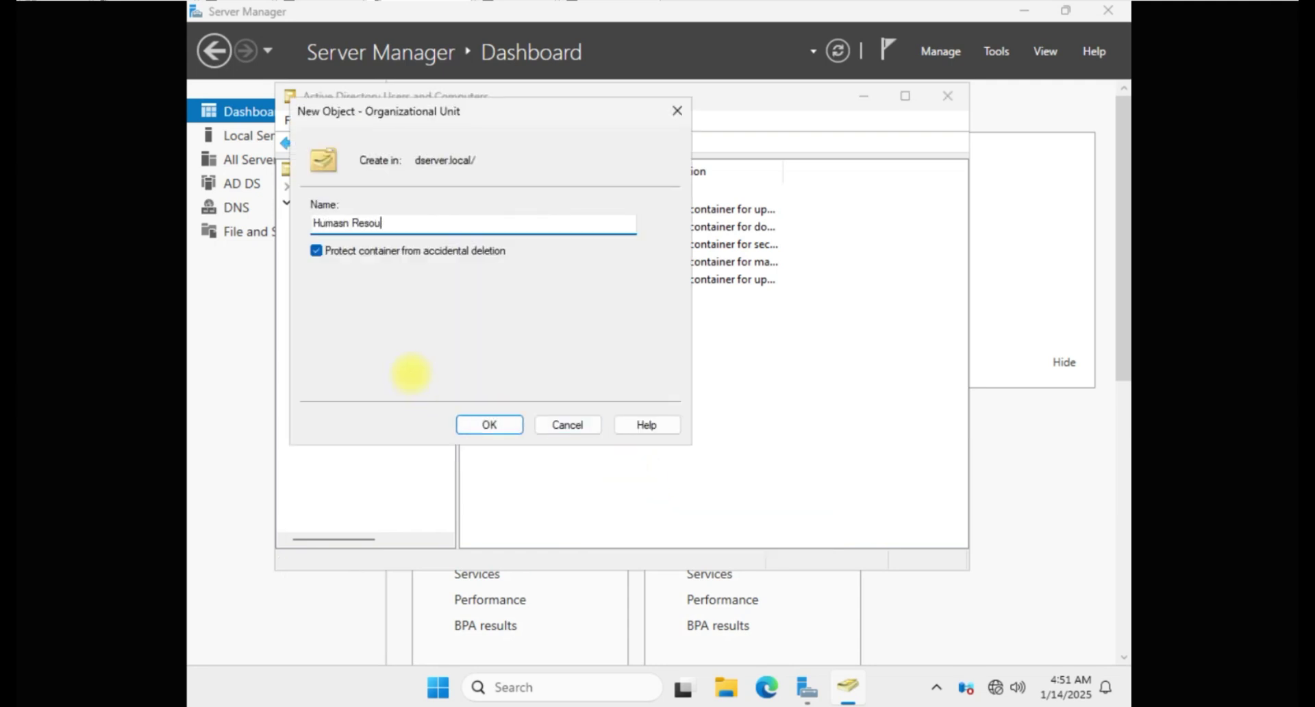
text(rces)
click(340, 223)
key(BackSpace)
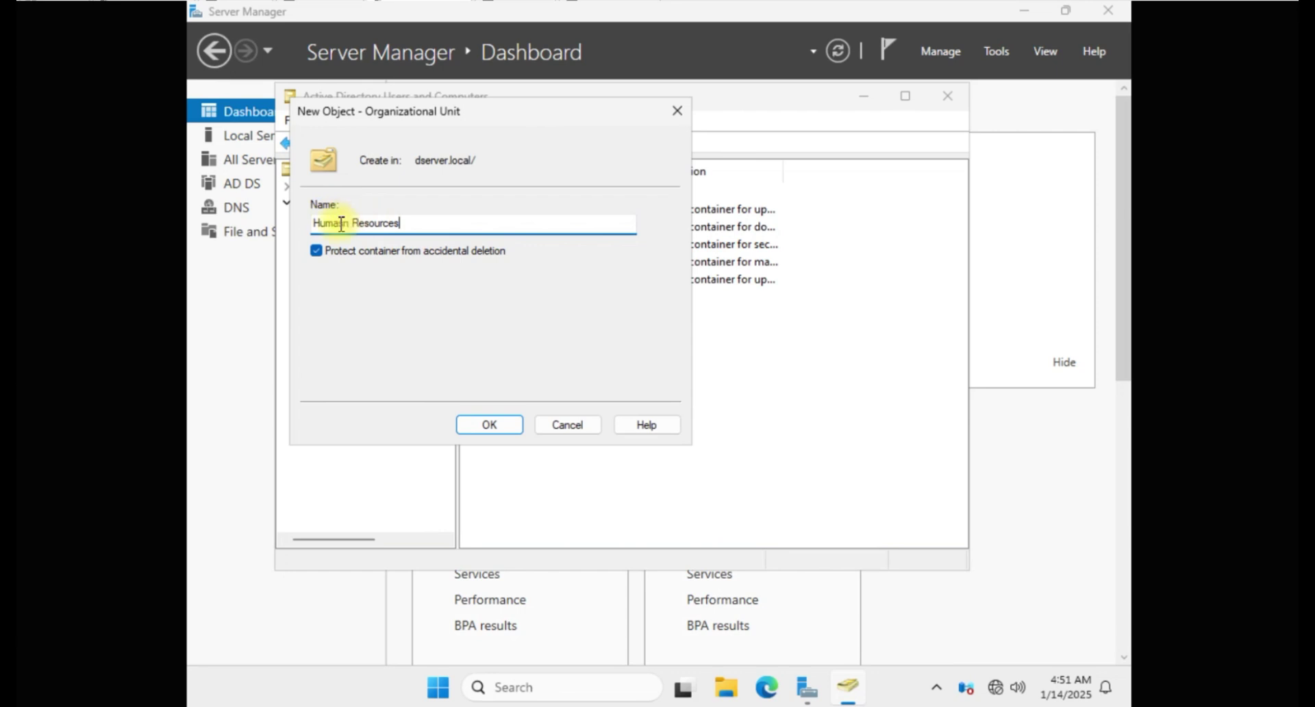
key(BackSpace)
click(314, 258)
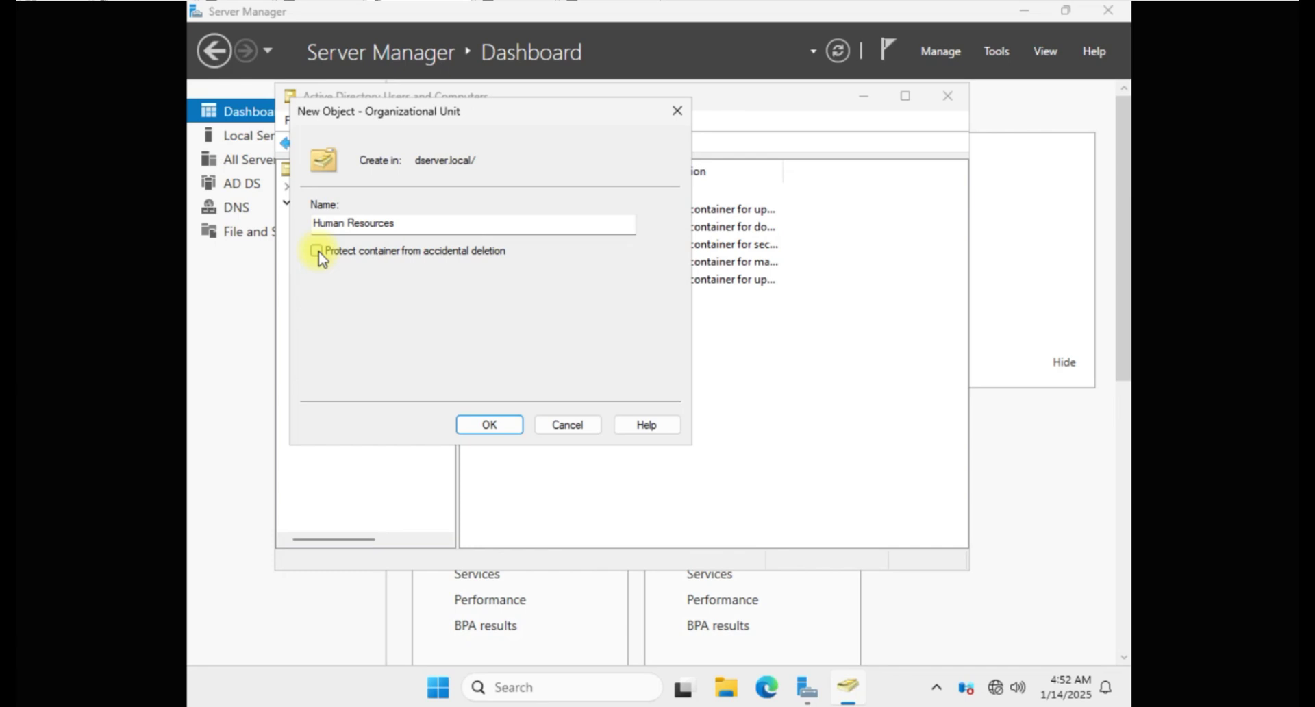
key(Return)
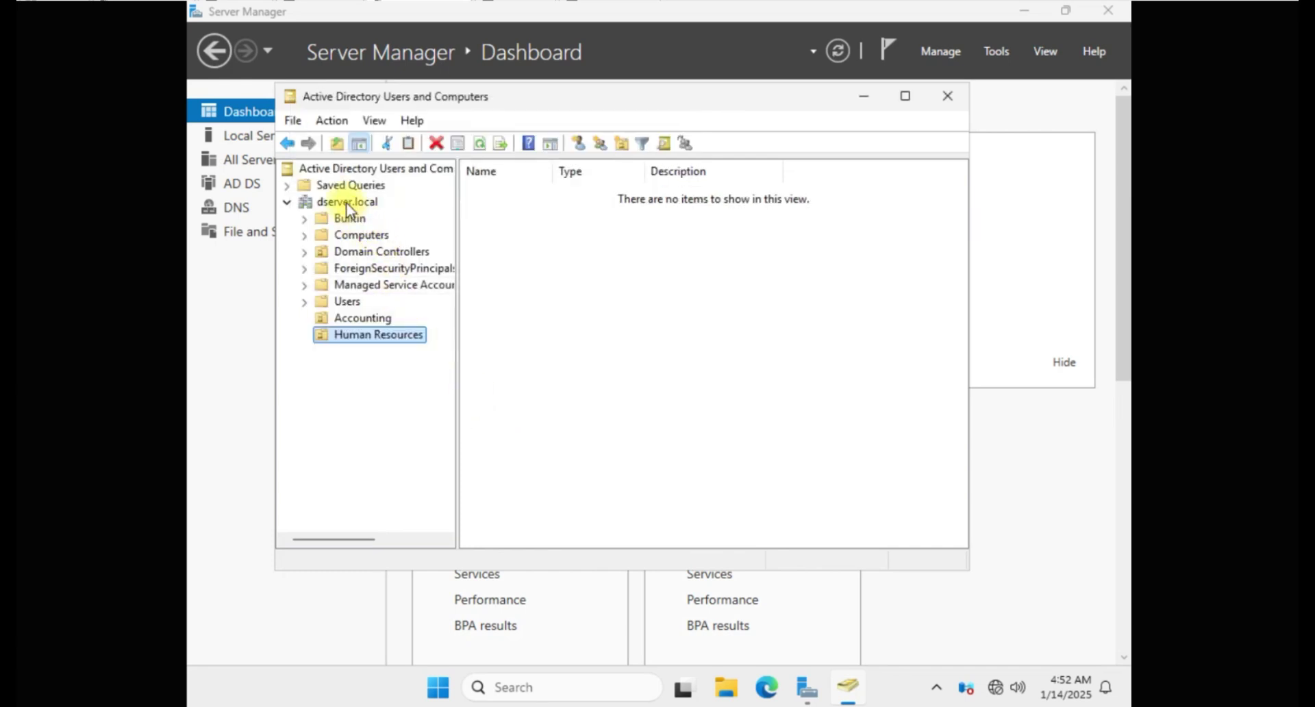
Step: Create the Security organizational unit under dserver.local with deletion protection unchecked
click(347, 202)
right_click(347, 201)
click(637, 480)
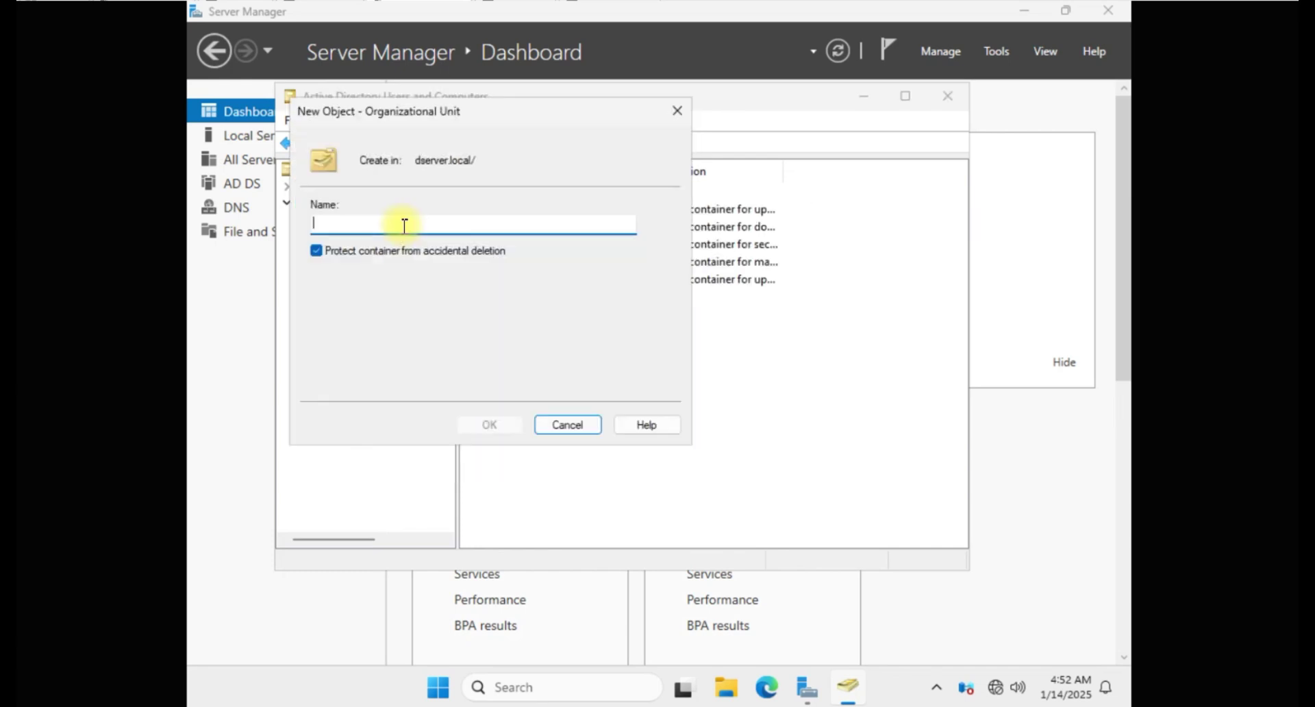
text(Security)
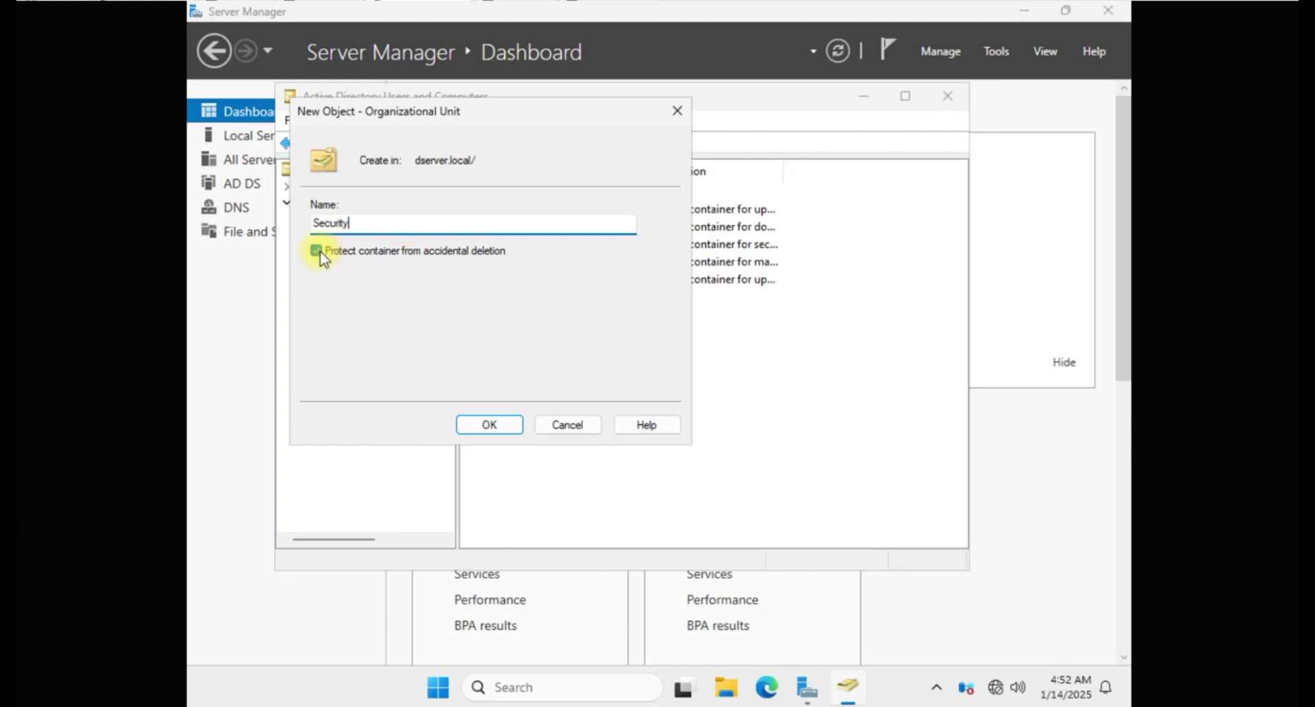
click(317, 252)
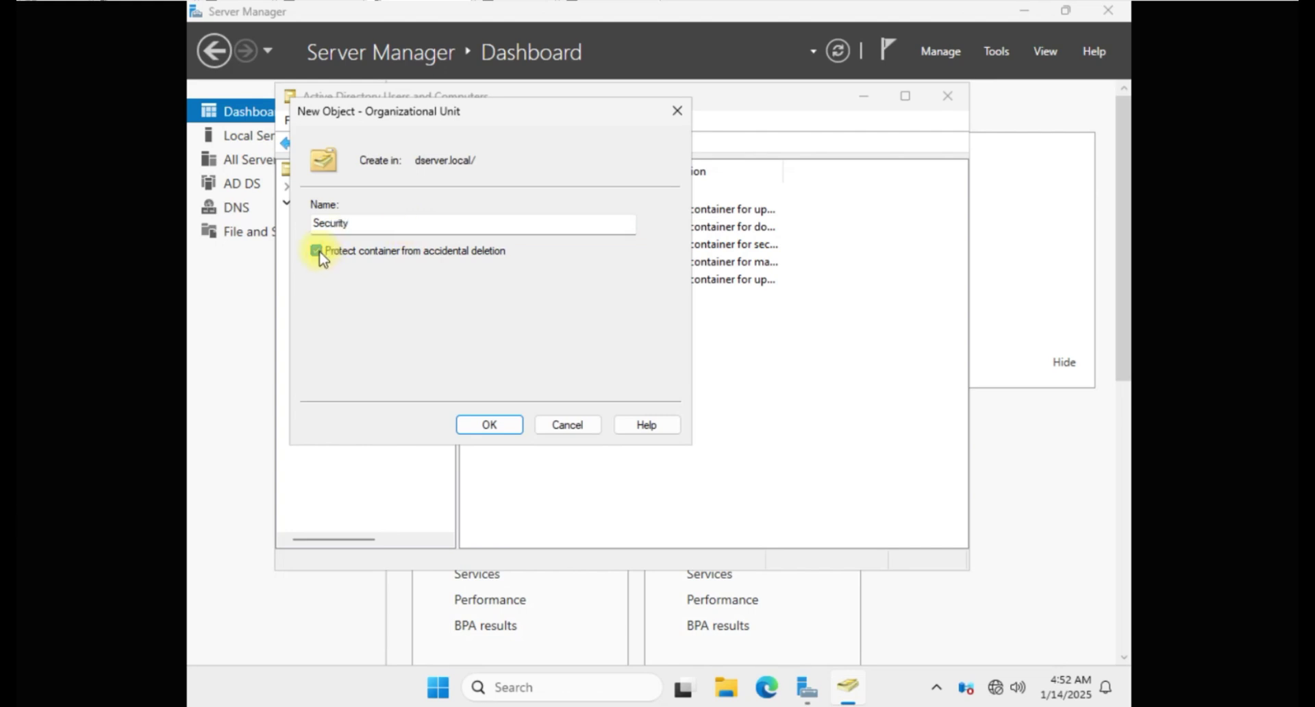
click(503, 427)
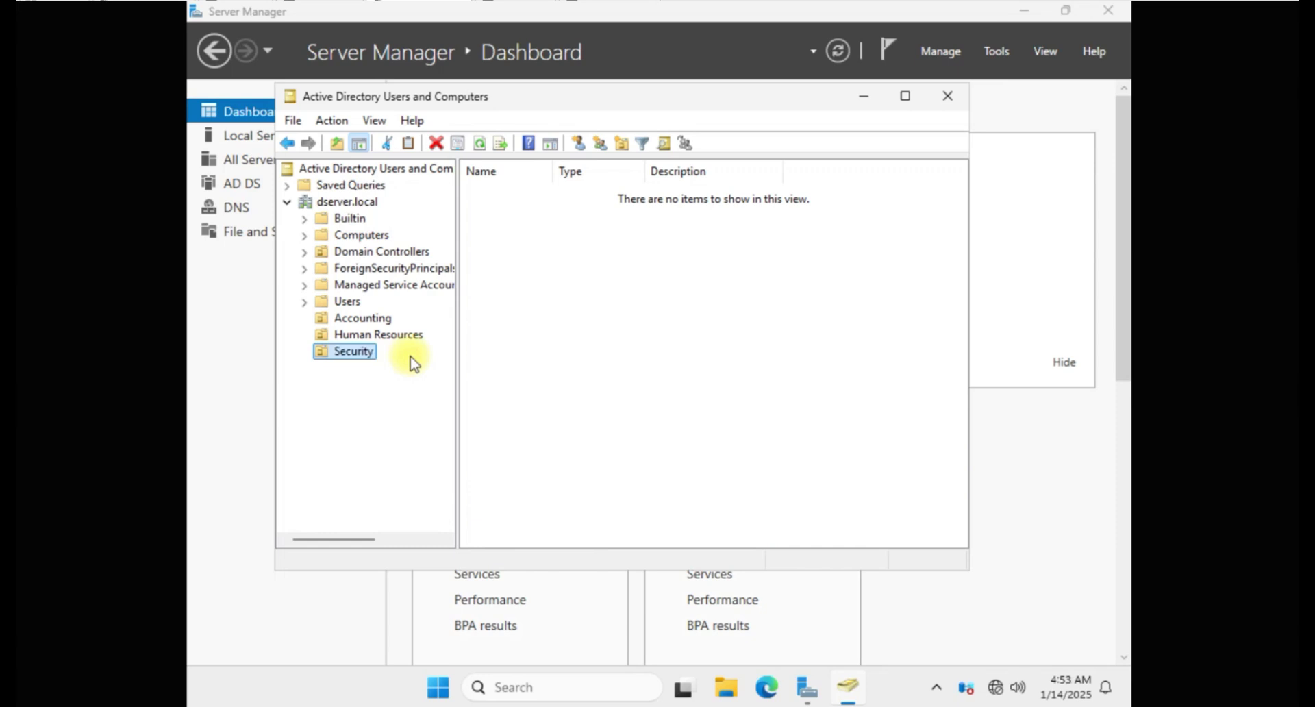
Step: Try deleting the Security and Human Resources OUs, then dismiss the deletion error
key(Delete)
click(715, 409)
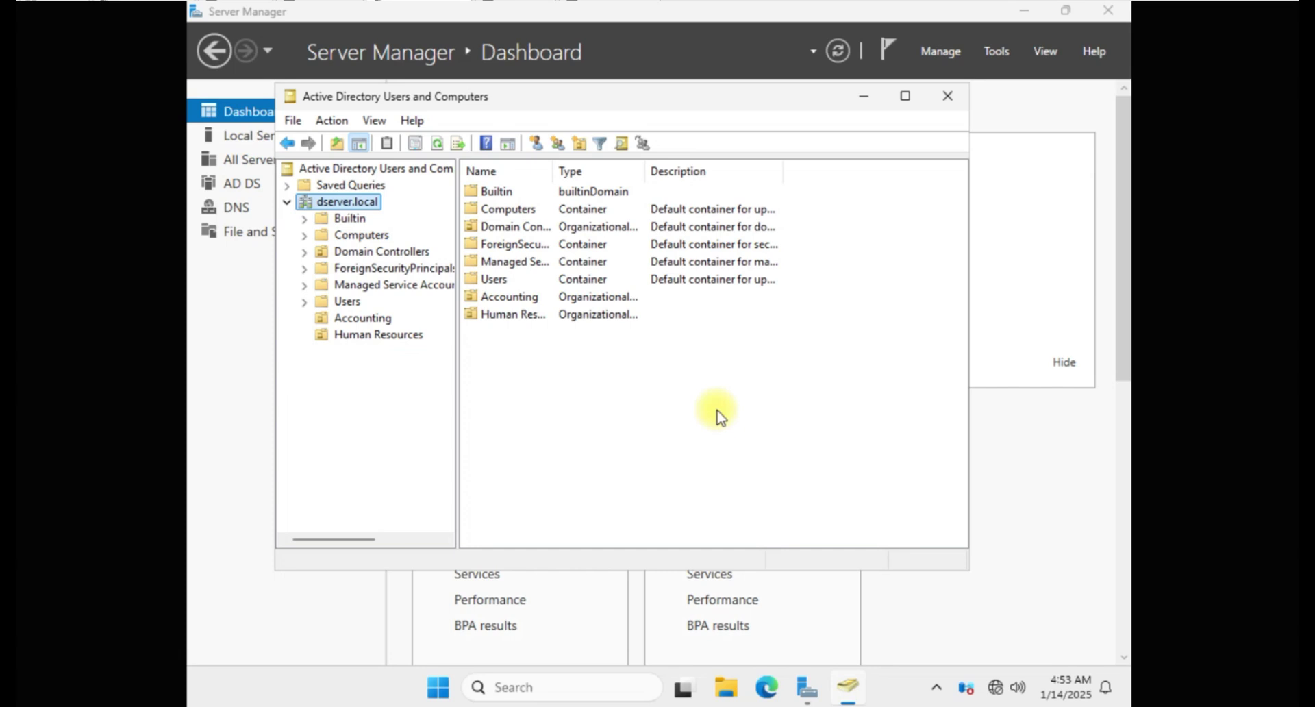
click(375, 338)
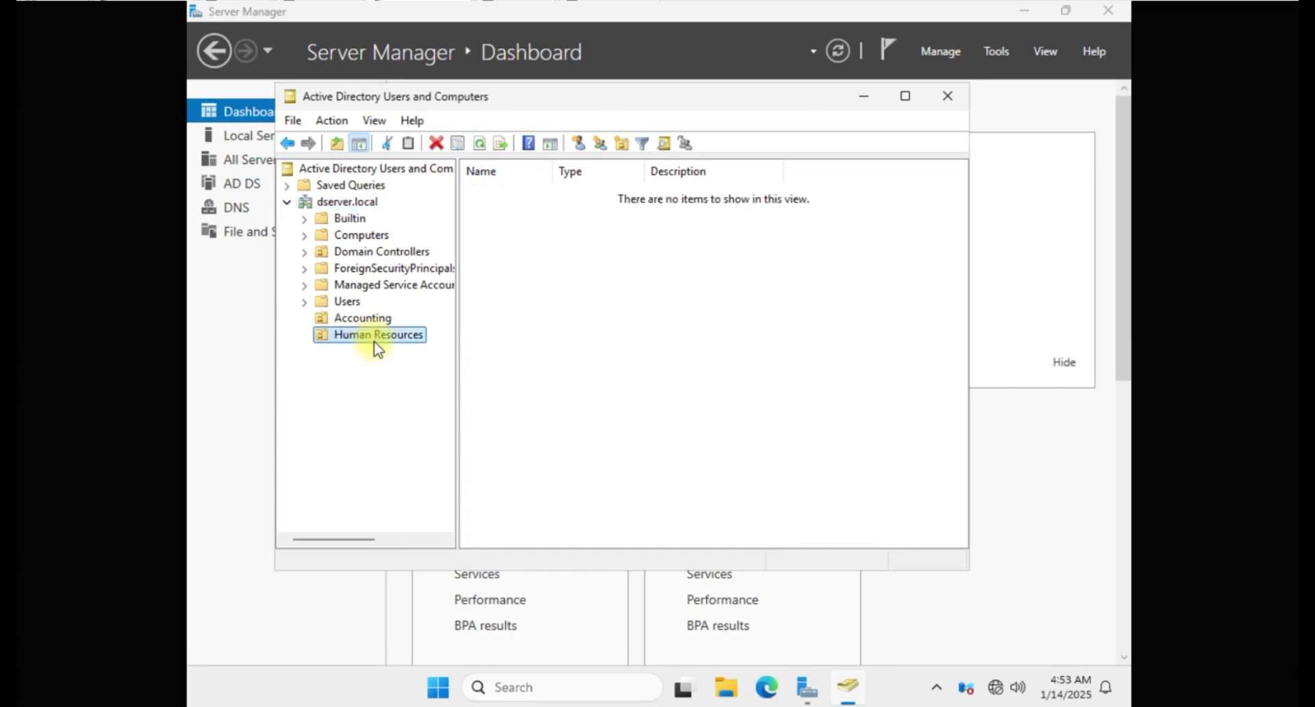
key(Delete)
click(717, 409)
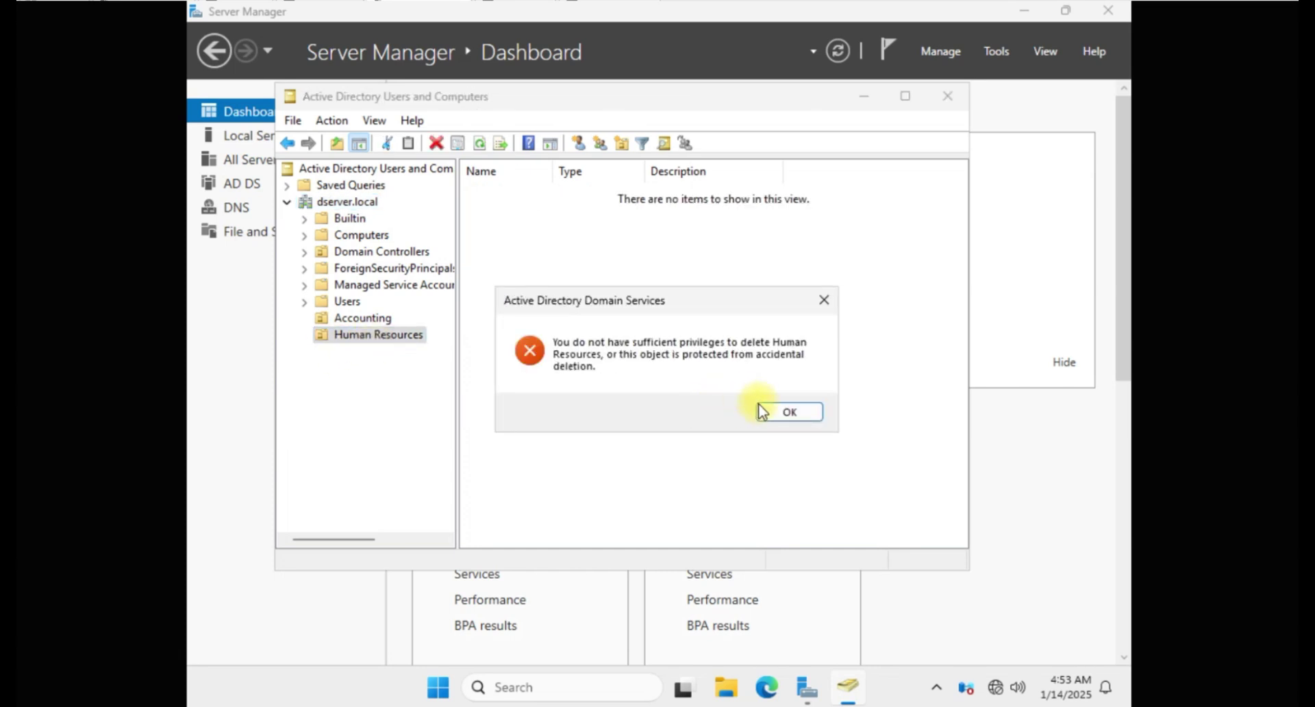
click(786, 412)
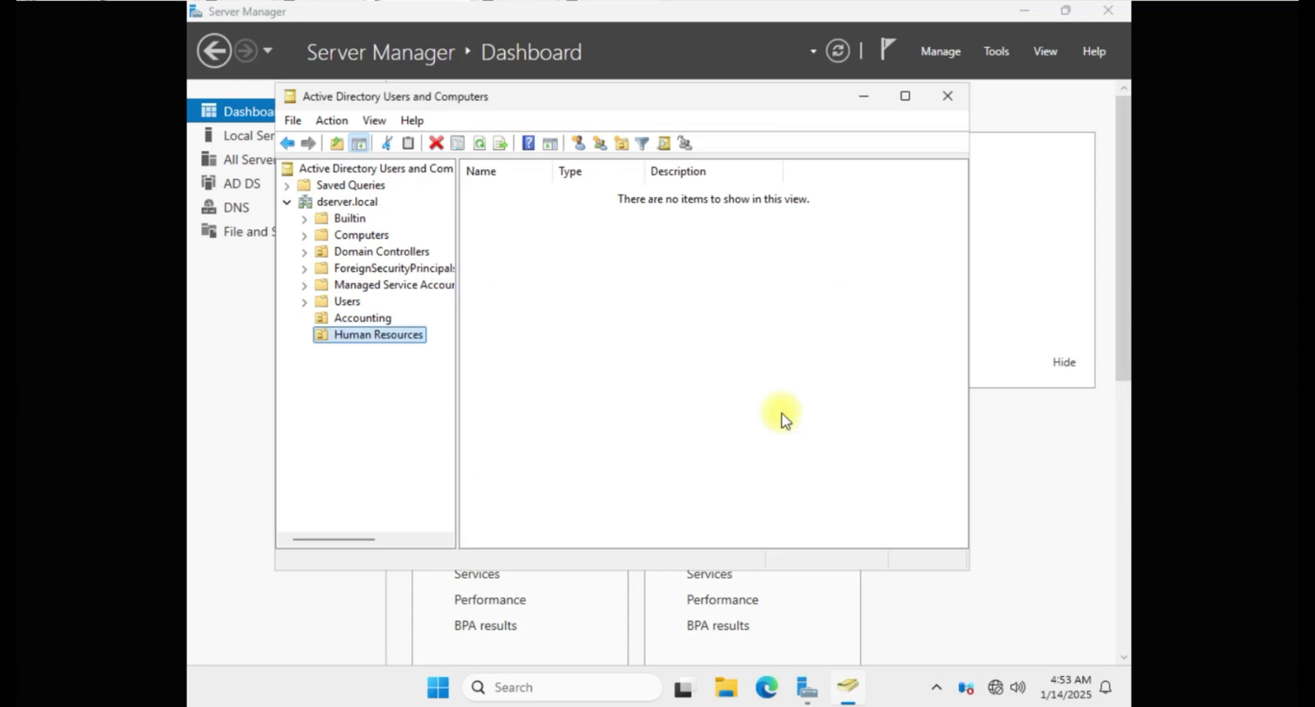
Step: Create a new Security organizational unit at the dserver.local root
click(337, 201)
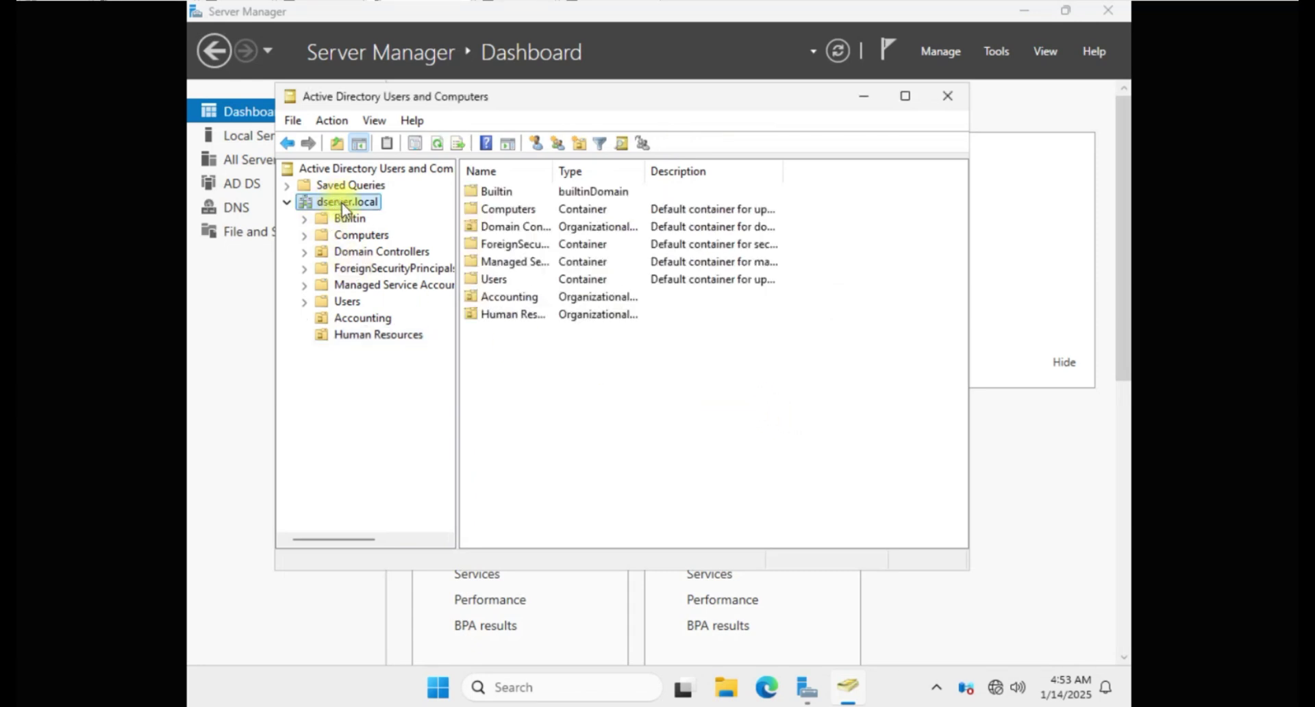
right_click(342, 203)
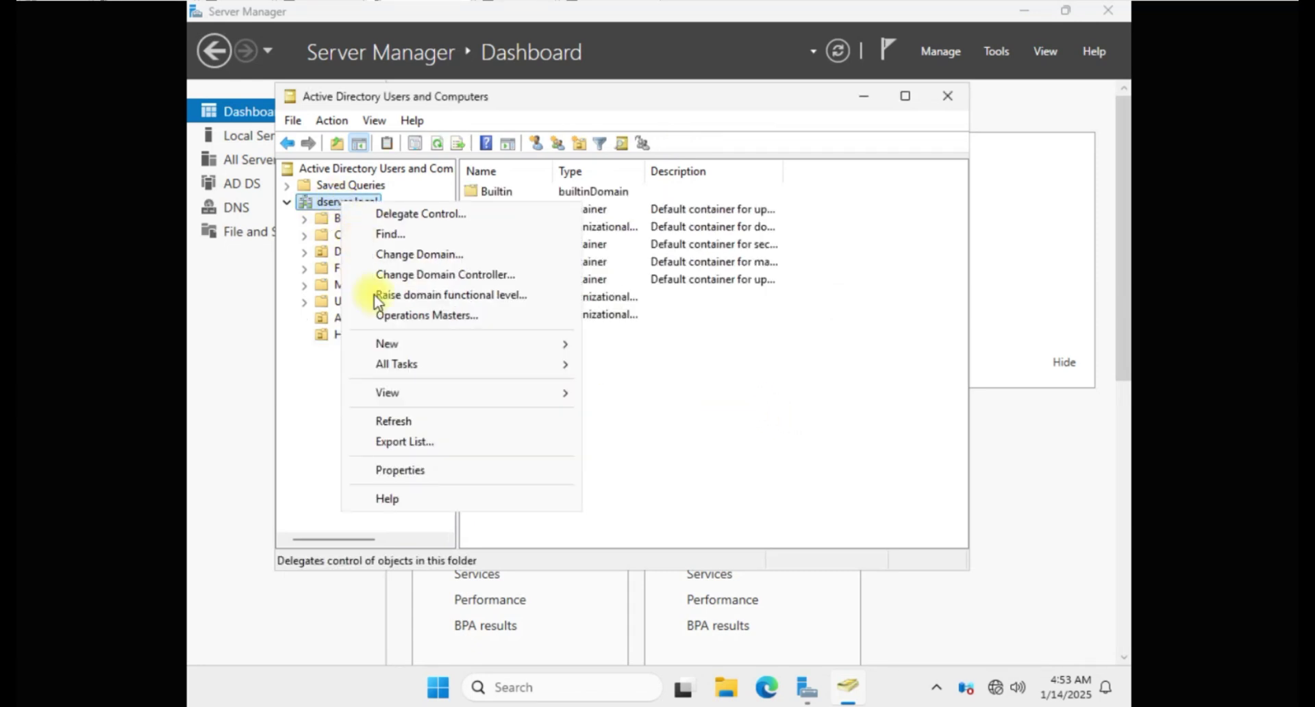
click(384, 344)
click(661, 486)
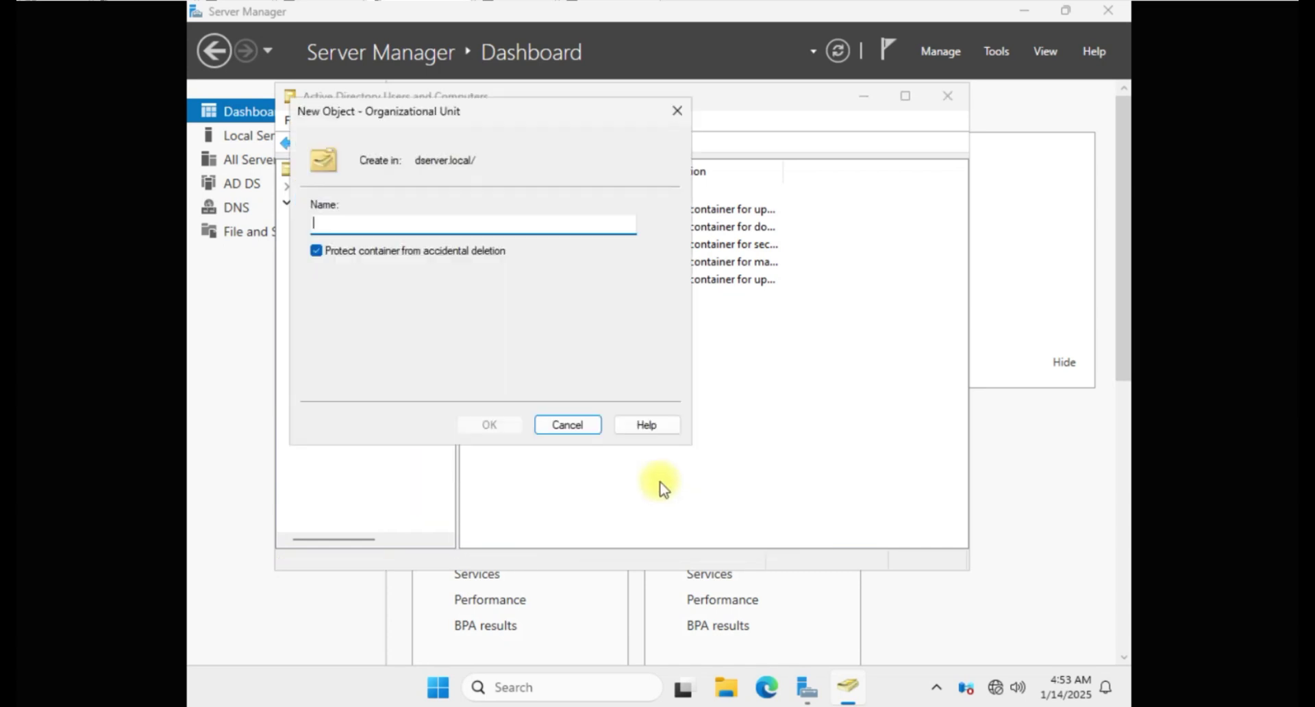
text(Sec)
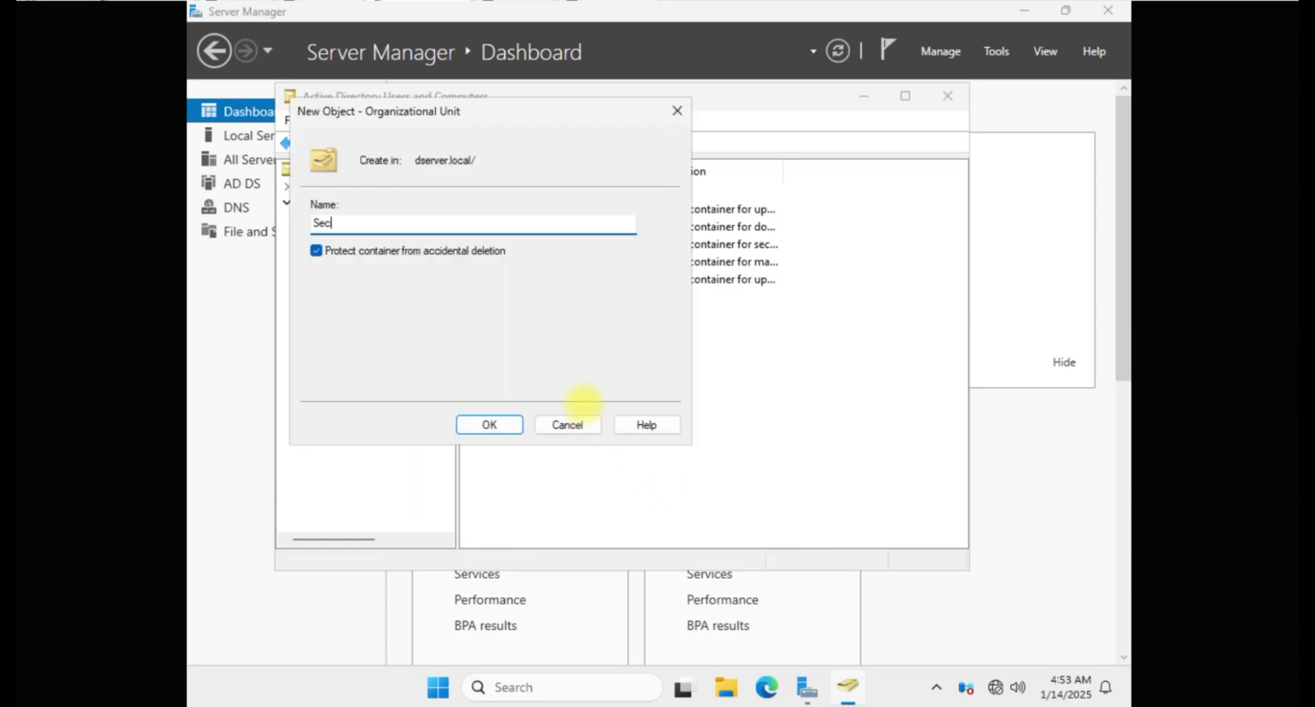
text(urity)
click(504, 425)
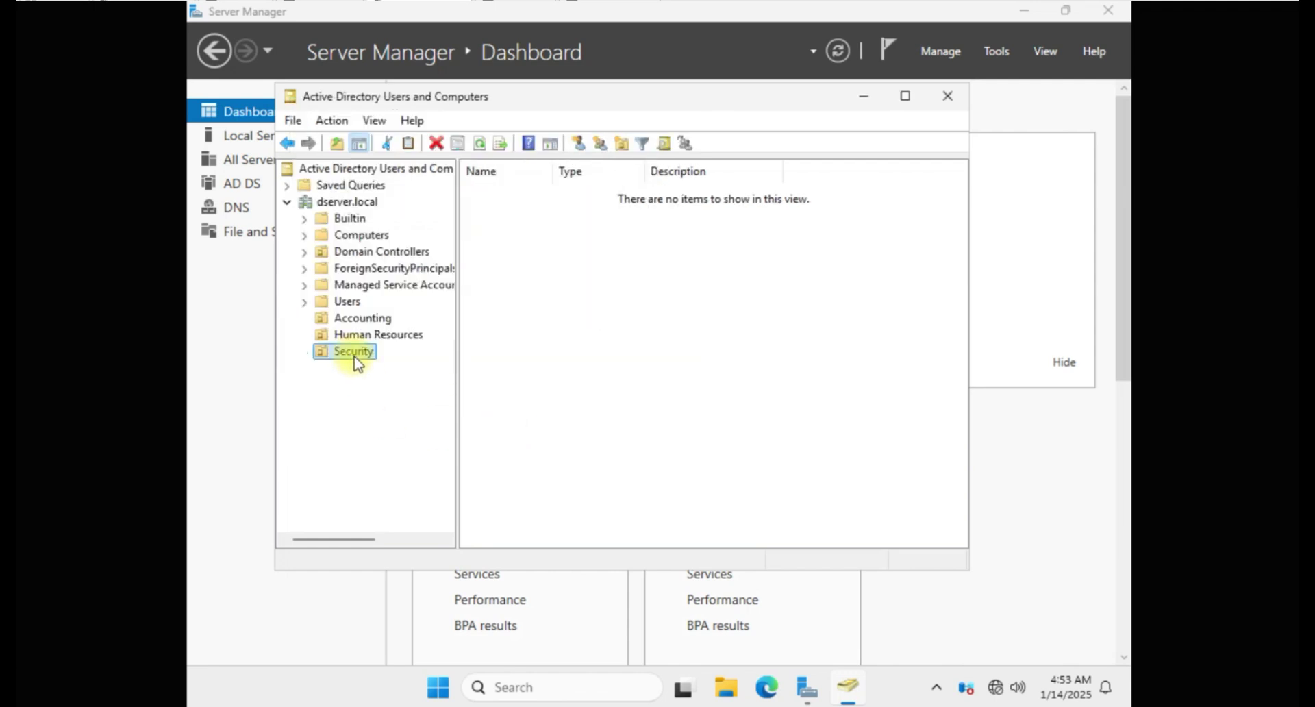
Step: Try deleting the recreated Security OU and dismiss the protected-deletion error
key(Delete)
click(706, 407)
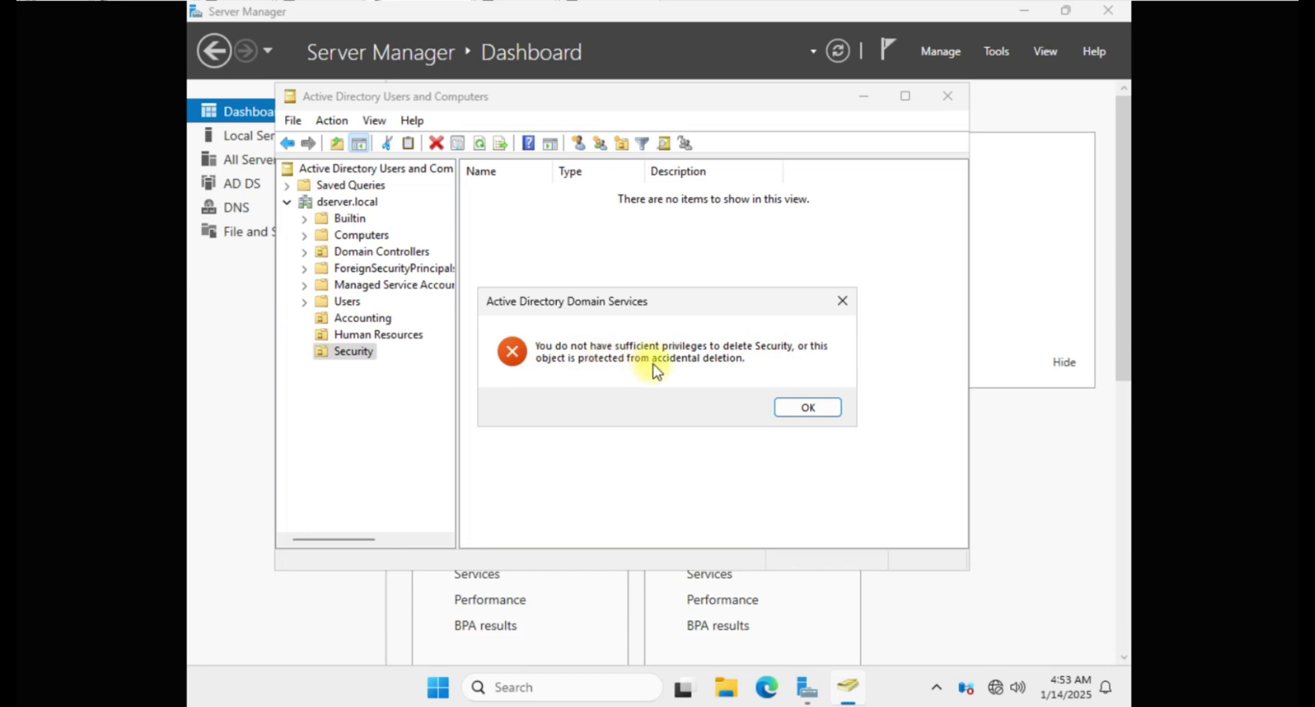
click(825, 412)
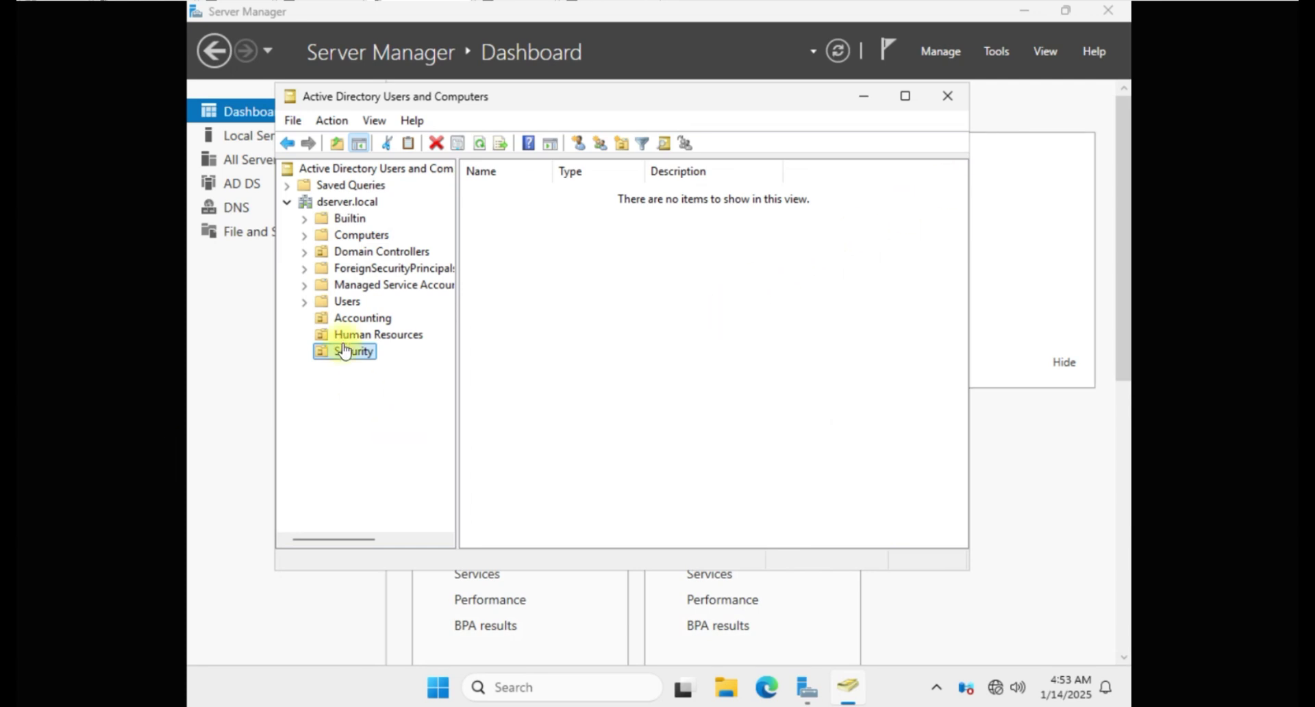
Step: Create the Gatemen OU inside Security
right_click(364, 353)
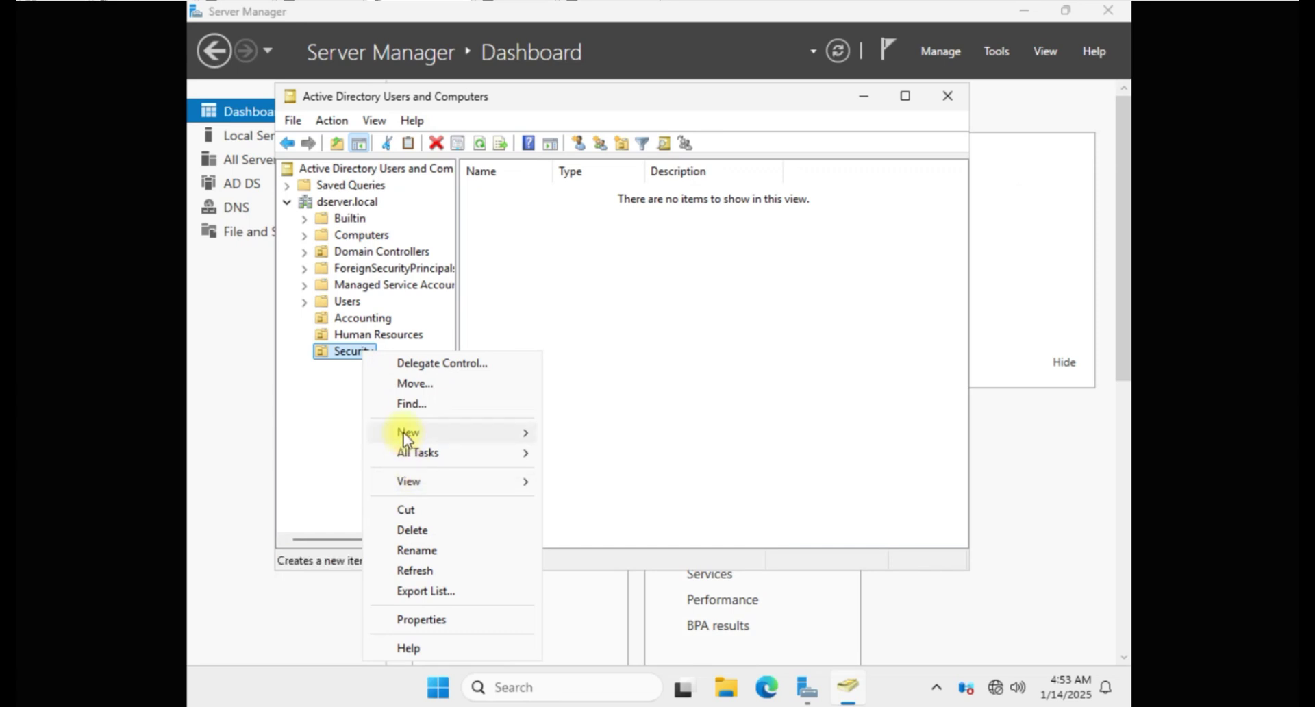
mouse_move(411, 433)
click(623, 576)
text(Gatemen)
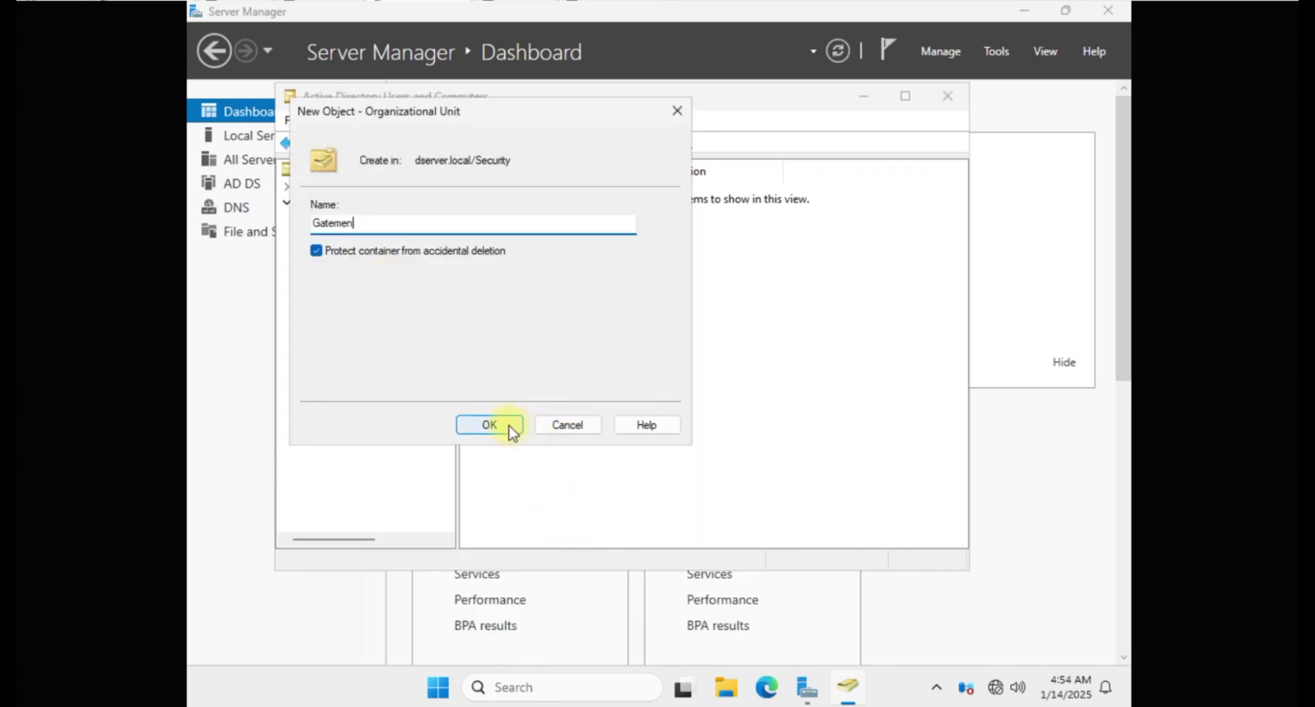
click(489, 425)
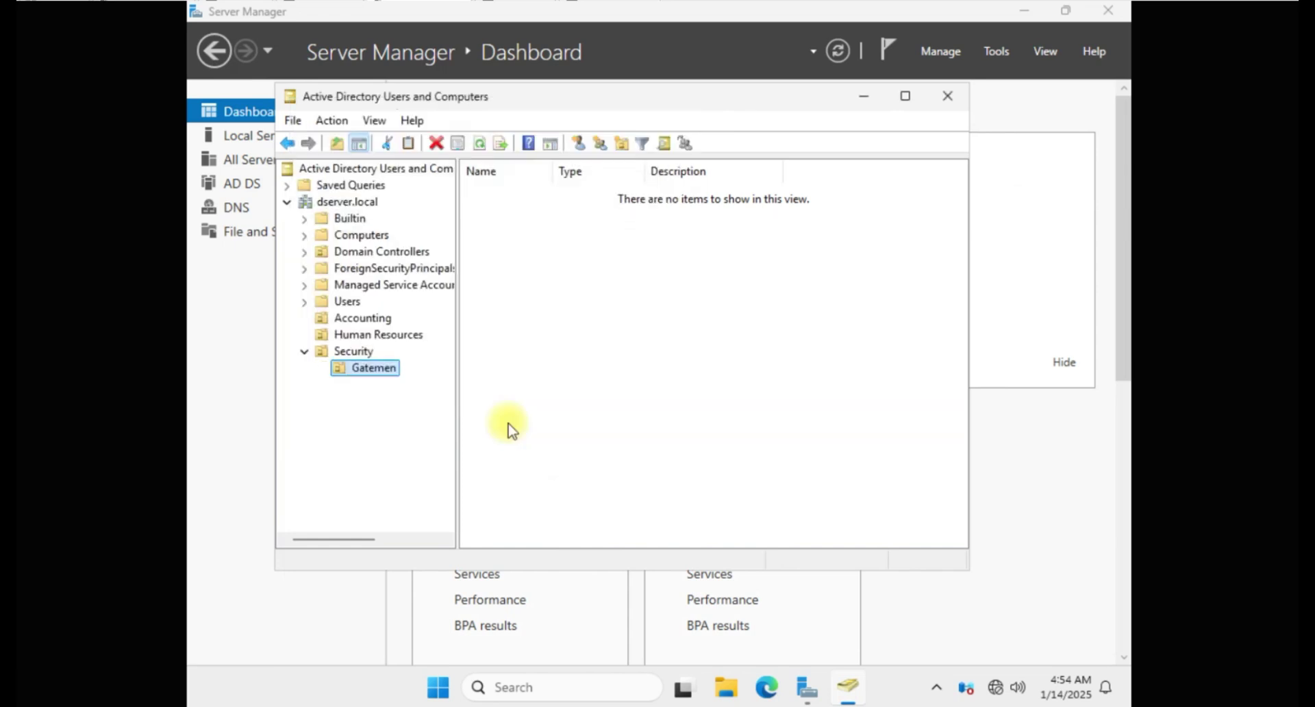
Step: Create the Legal Unit OU inside Human Resources
click(371, 337)
right_click(370, 338)
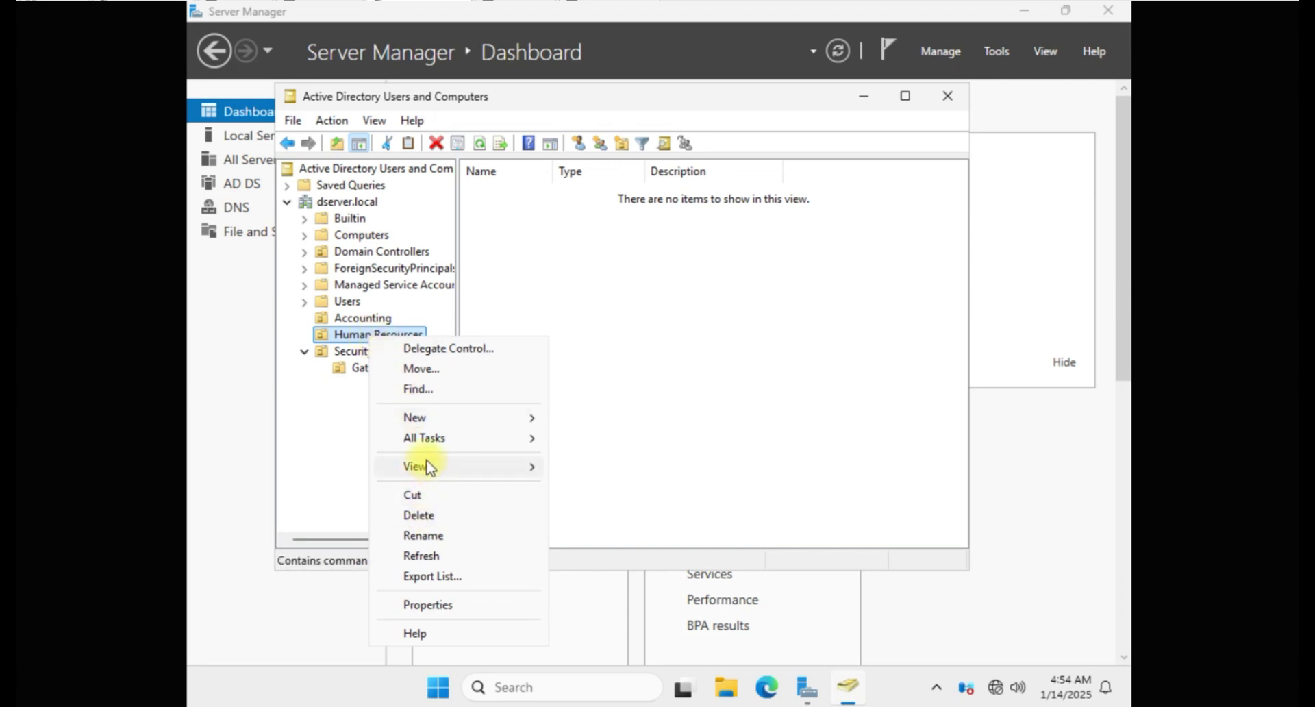
mouse_move(415, 417)
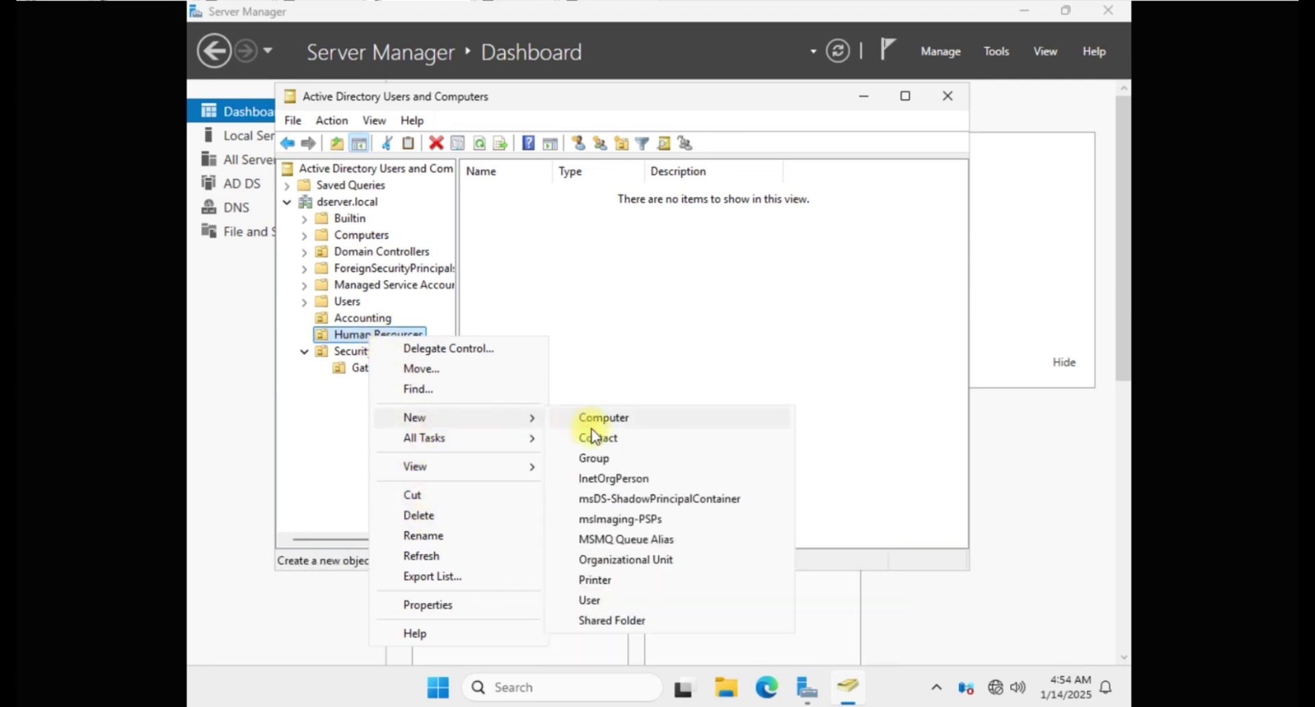
click(632, 559)
text(Legal Unit)
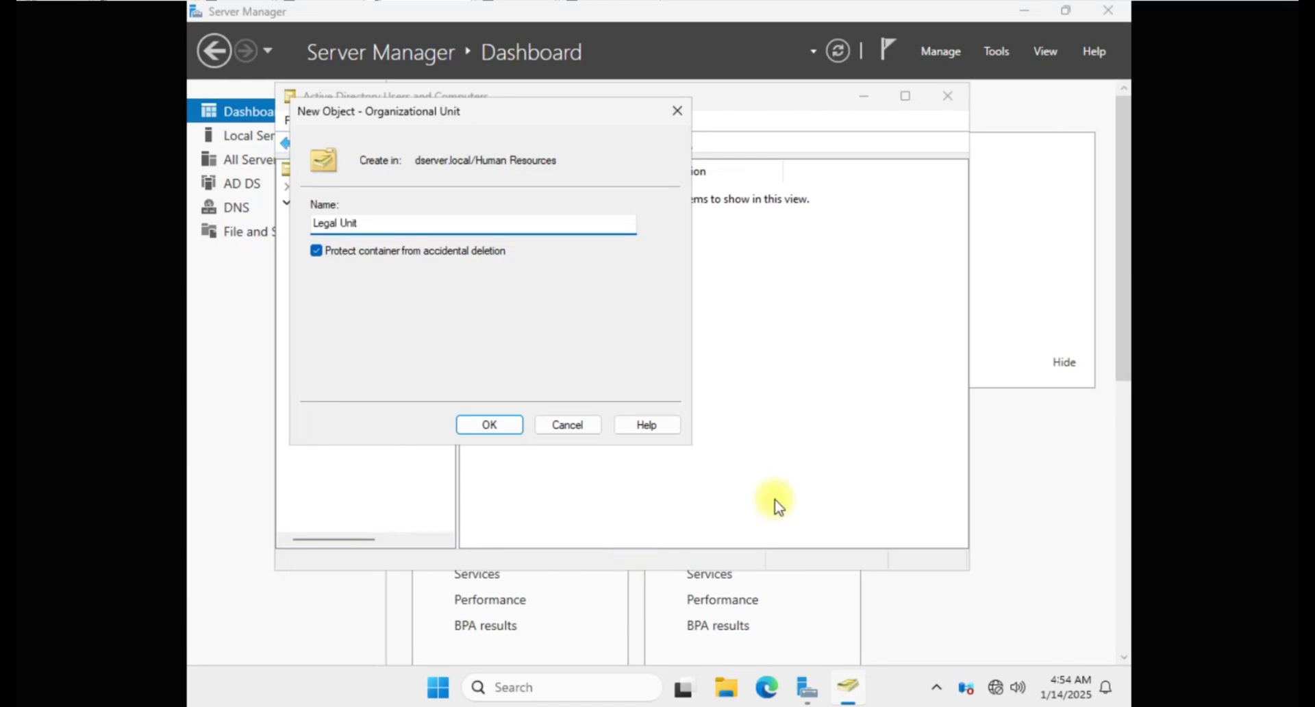
click(505, 430)
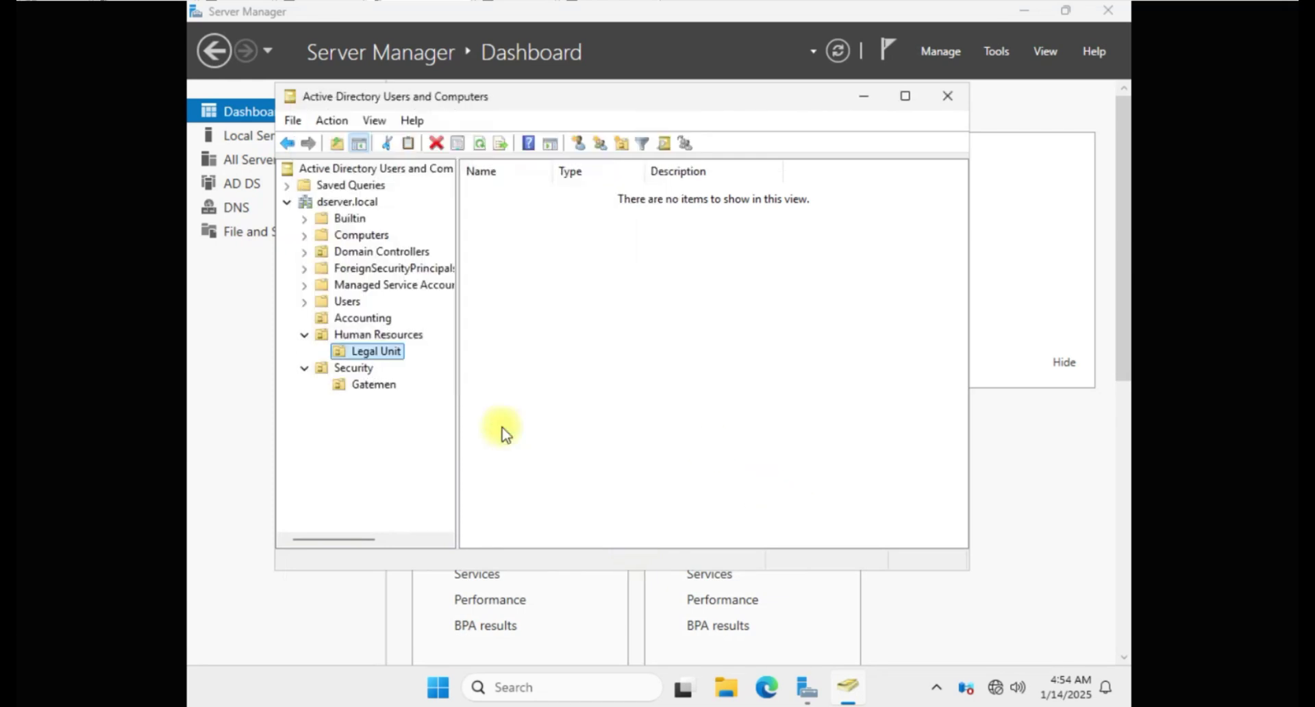
Step: Create the Payroll OU inside Accounting
click(351, 317)
right_click(351, 317)
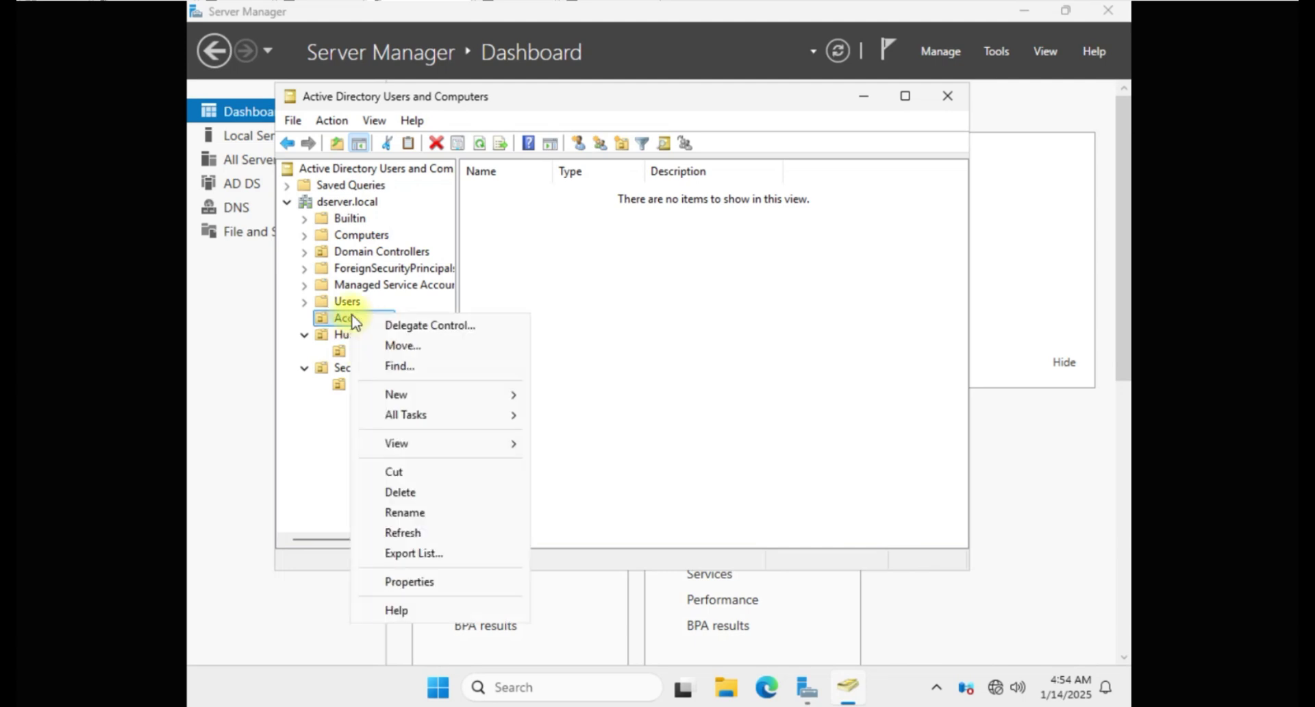
mouse_move(400, 451)
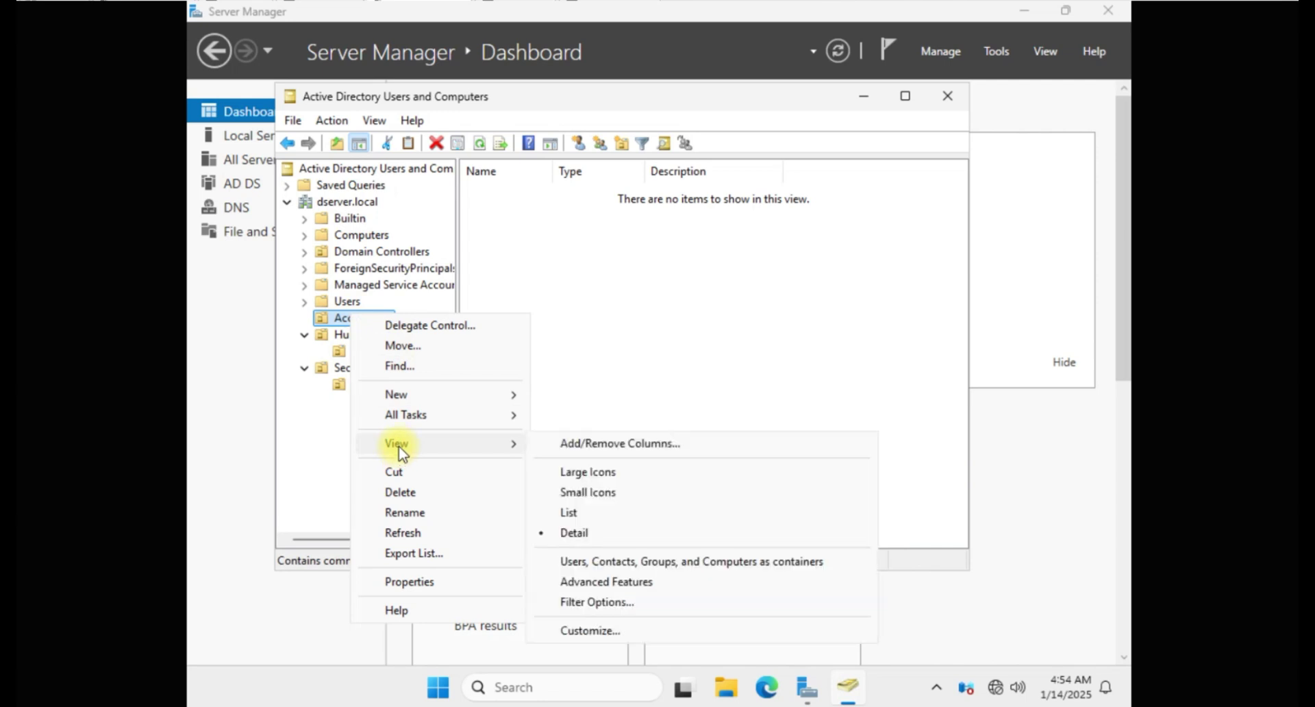
click(343, 318)
right_click(344, 318)
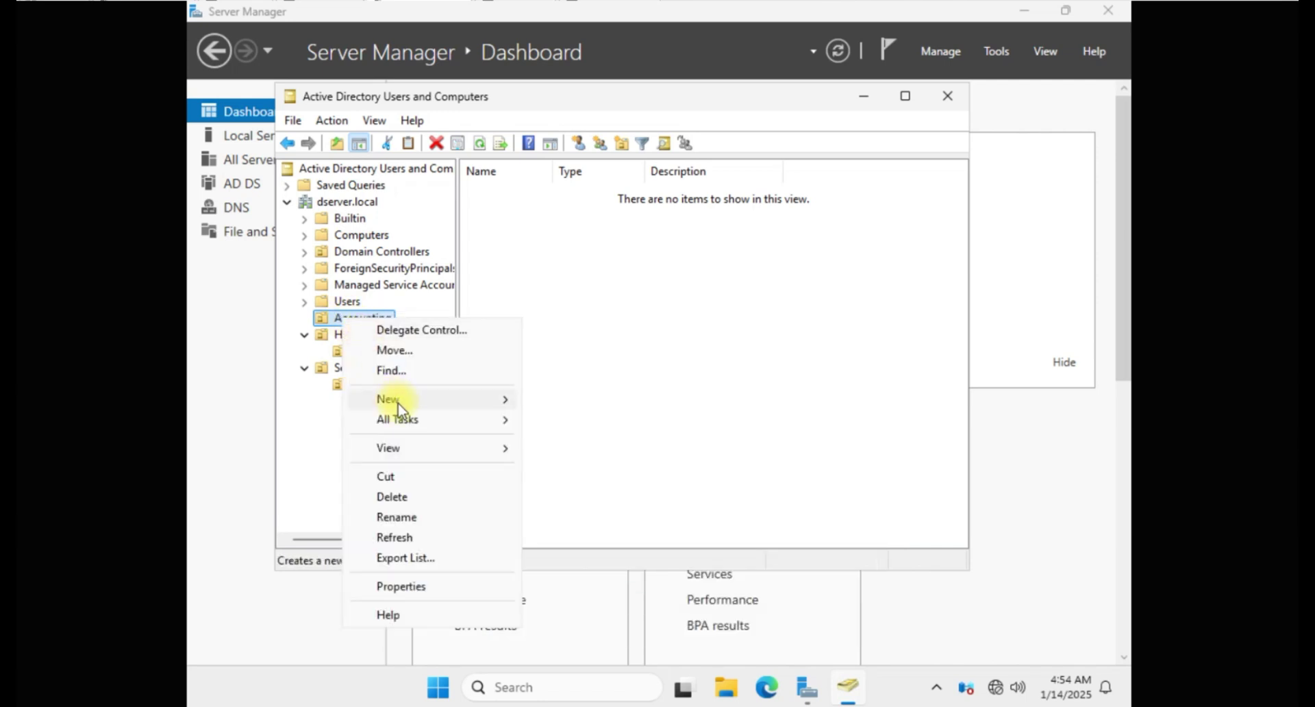
mouse_move(397, 402)
click(601, 543)
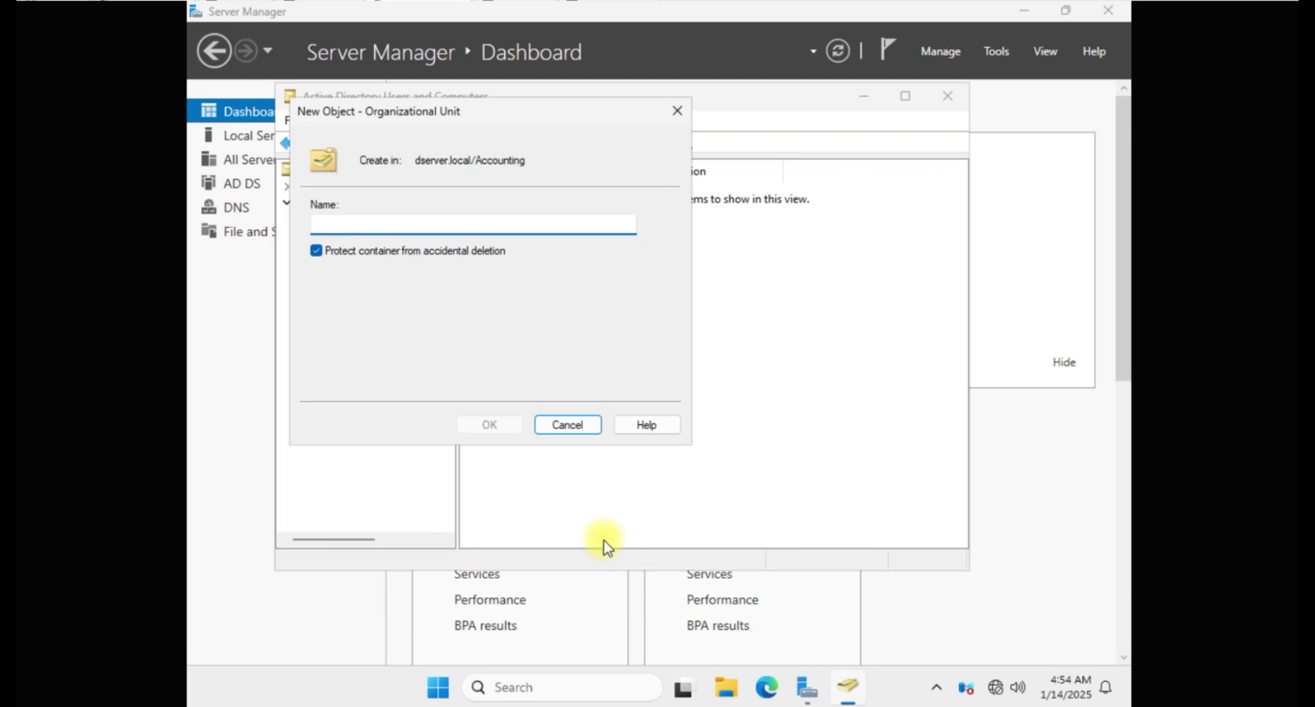
text(Pay)
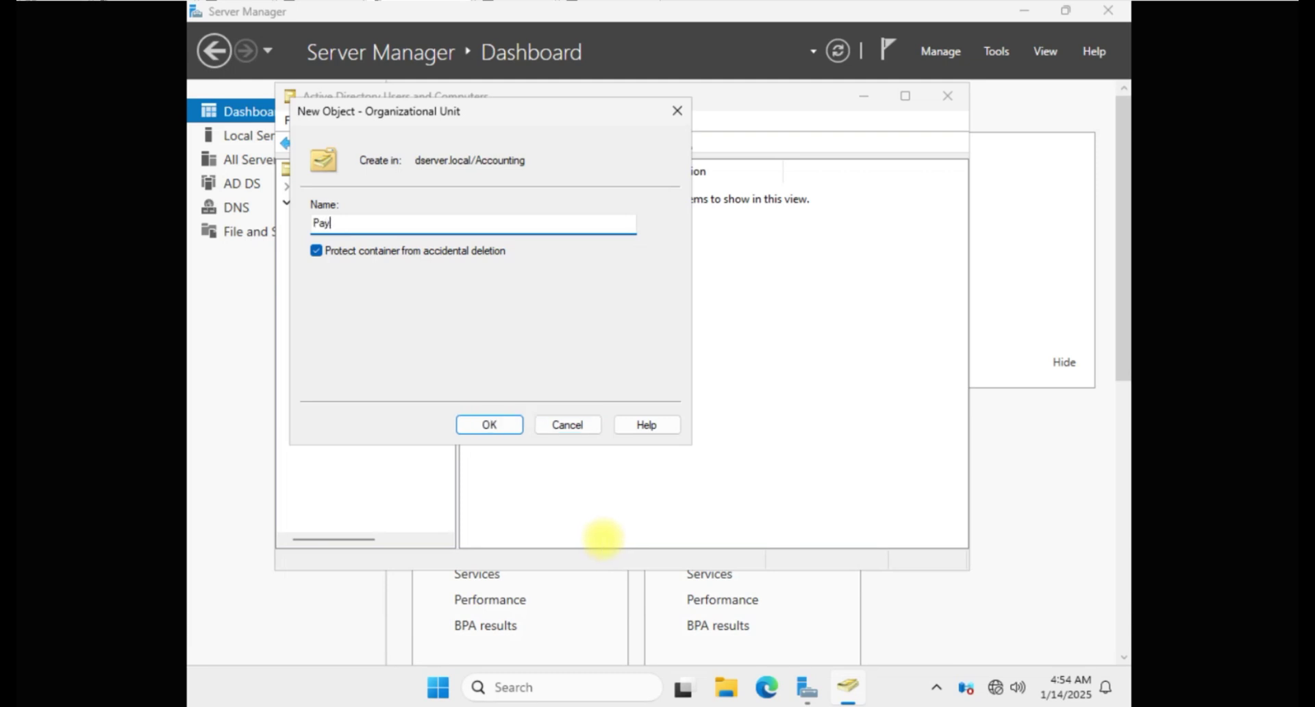
text(roll)
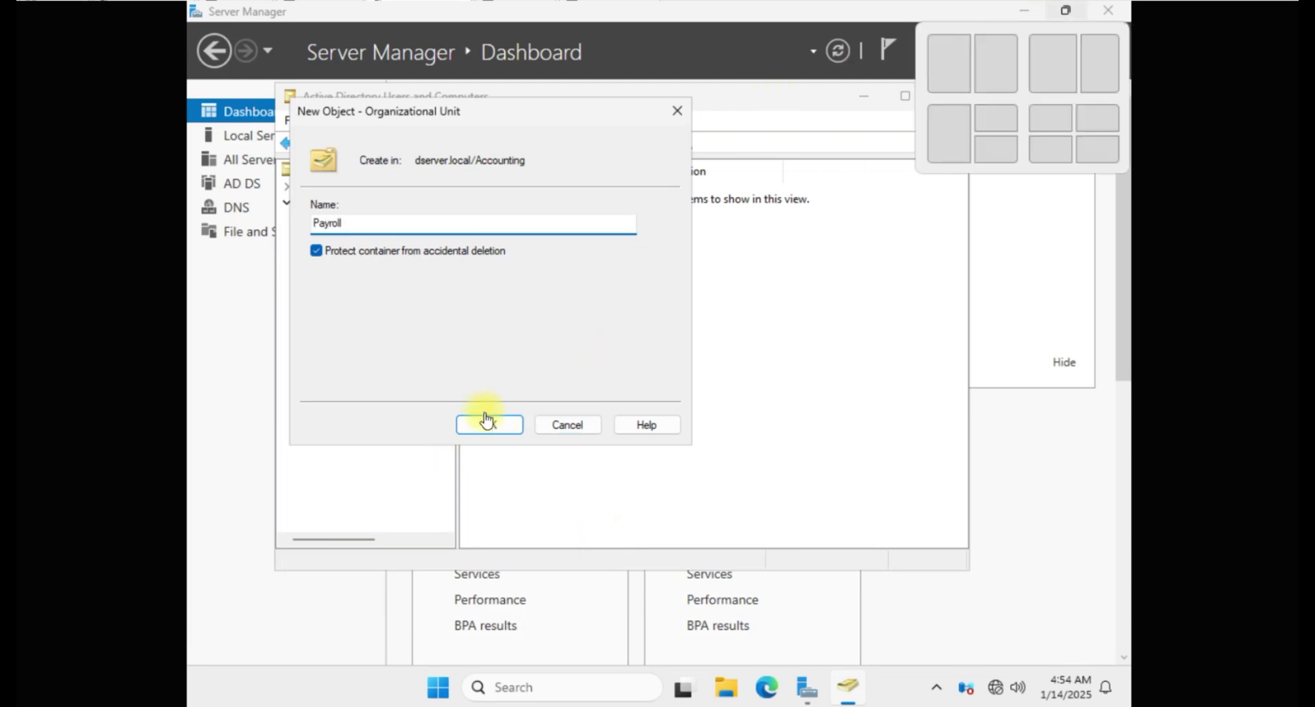
click(491, 437)
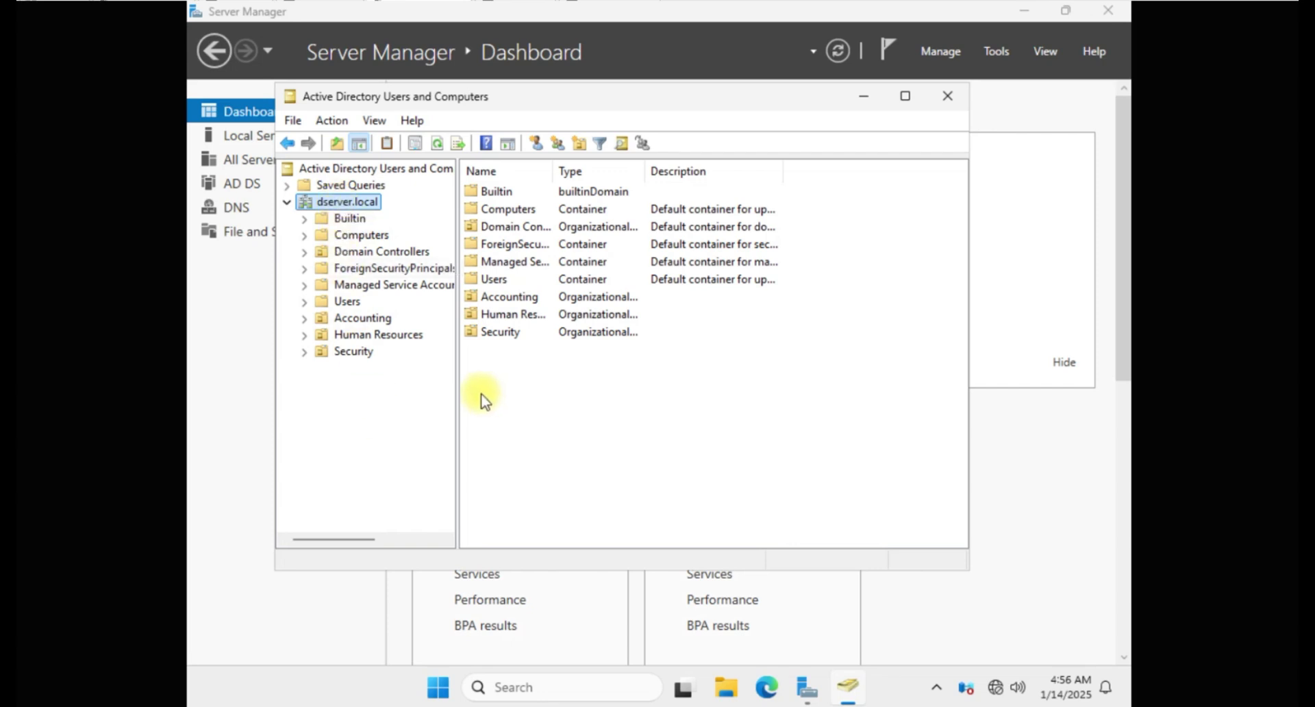
Step: Start a new user at the dserver.local root, entering the user's first, last and logon names
right_click(347, 201)
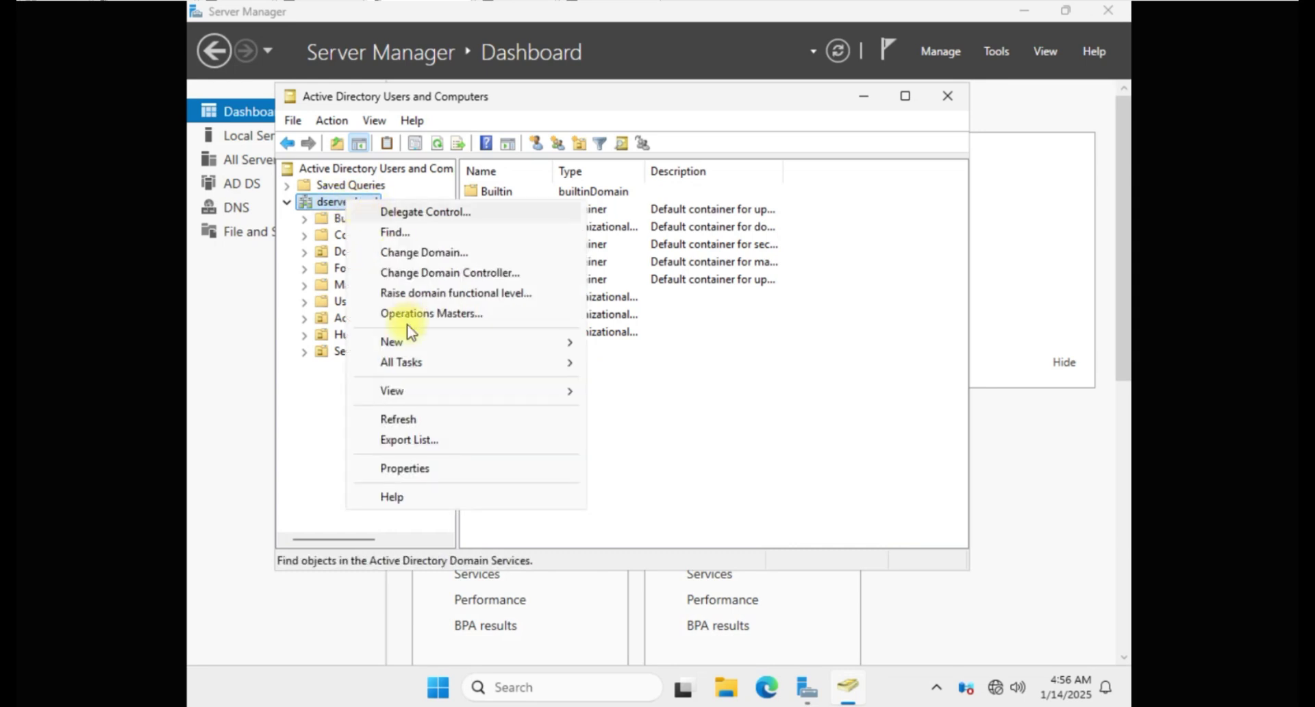
mouse_move(399, 345)
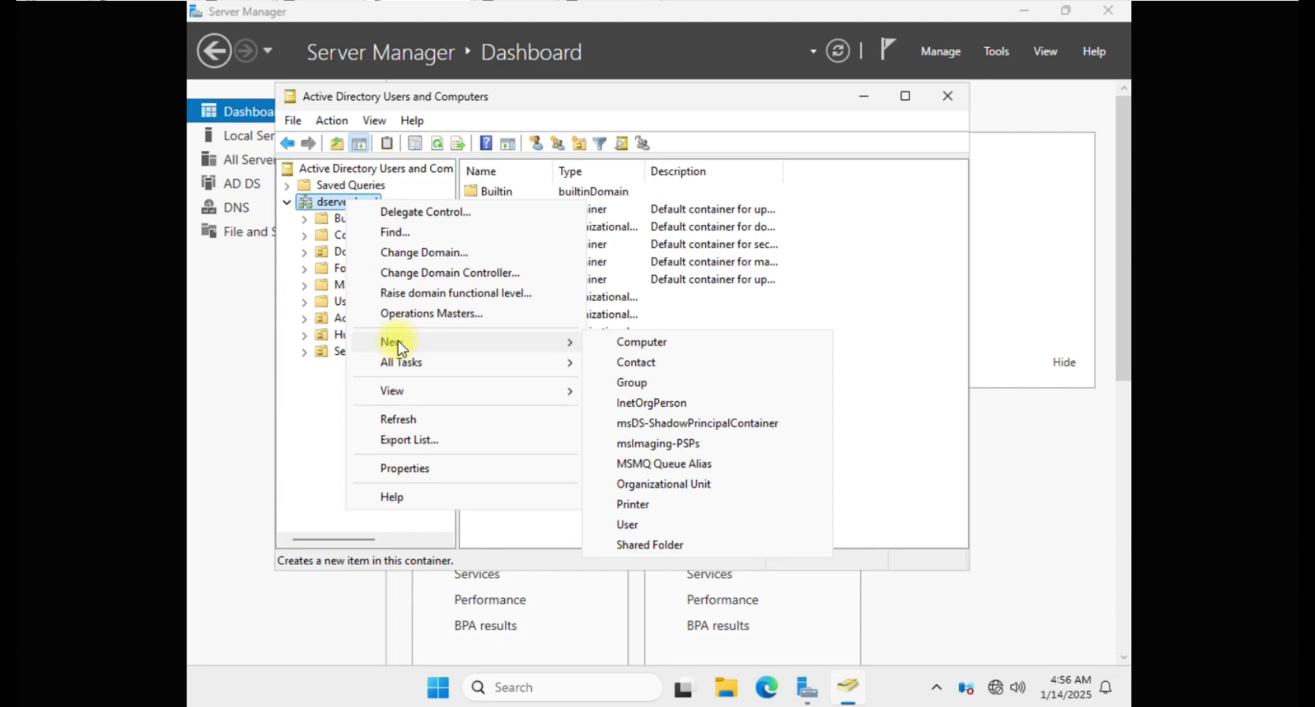
click(658, 525)
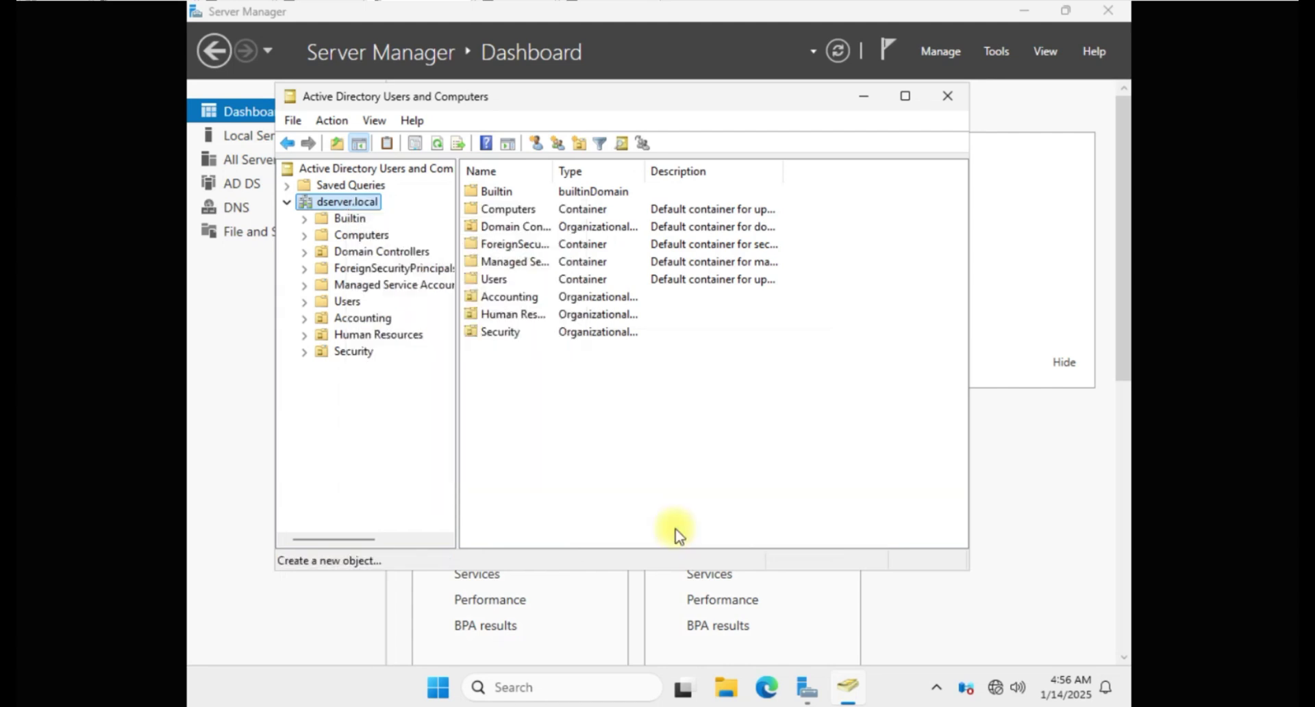
click(438, 237)
click(362, 314)
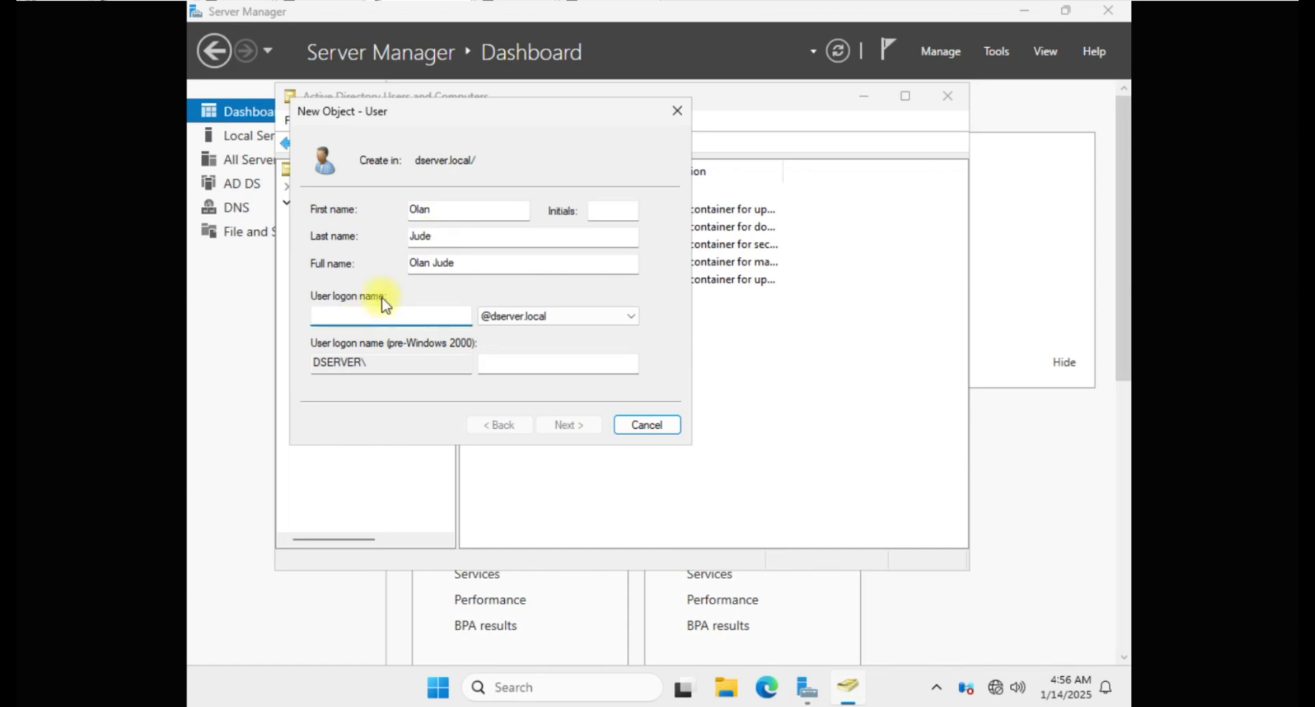
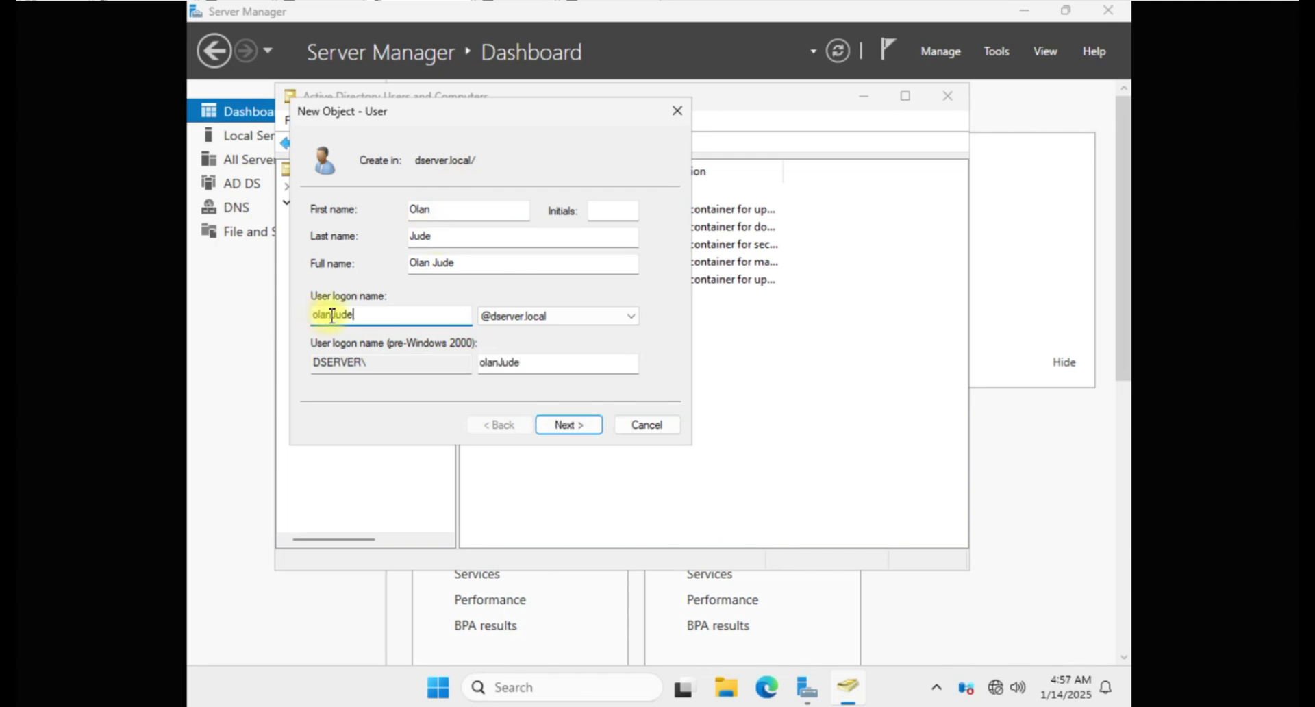
key(Return)
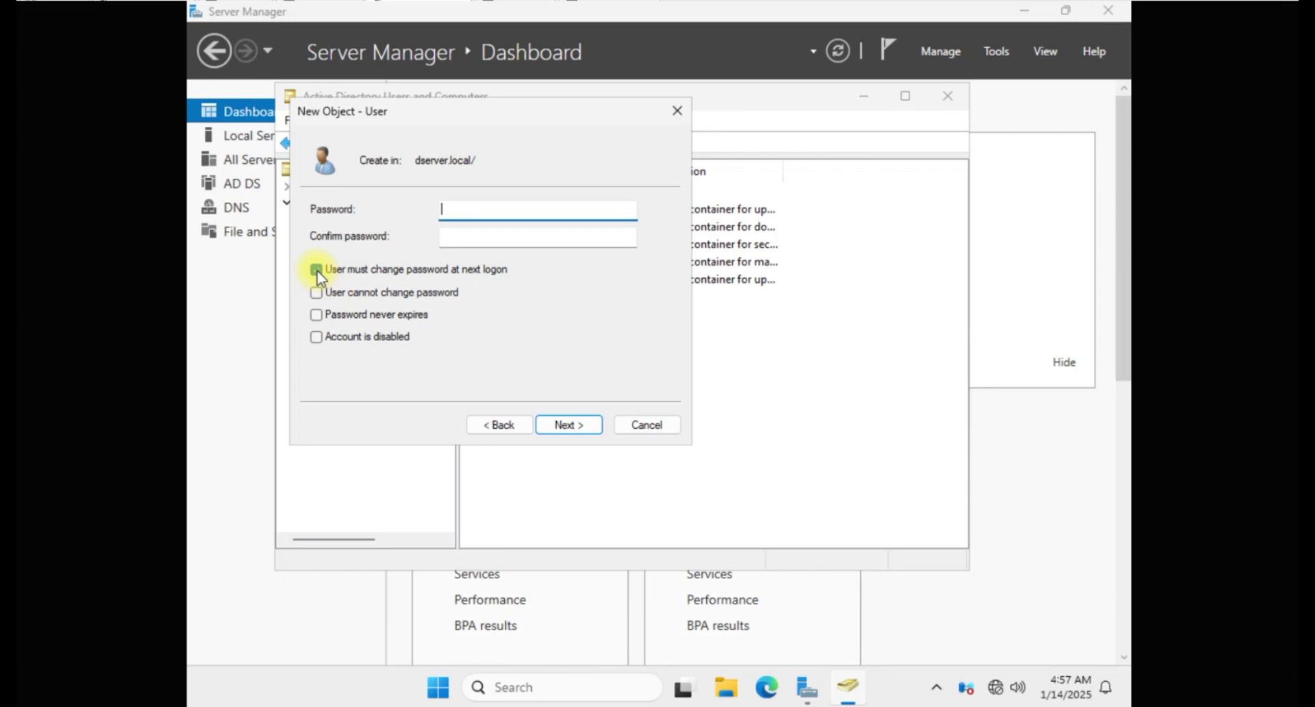
Step: Set the account options so only 'User must change password at next logon' is ticked
click(317, 274)
click(318, 269)
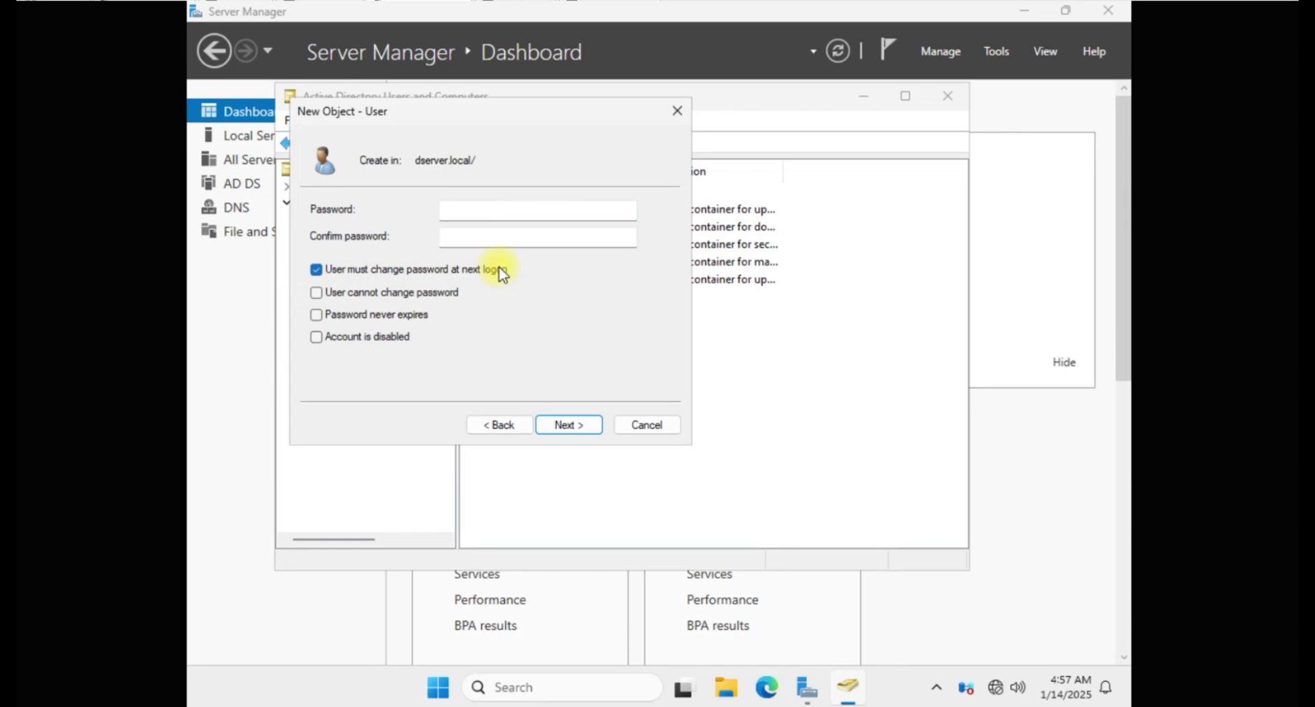
click(316, 270)
click(316, 292)
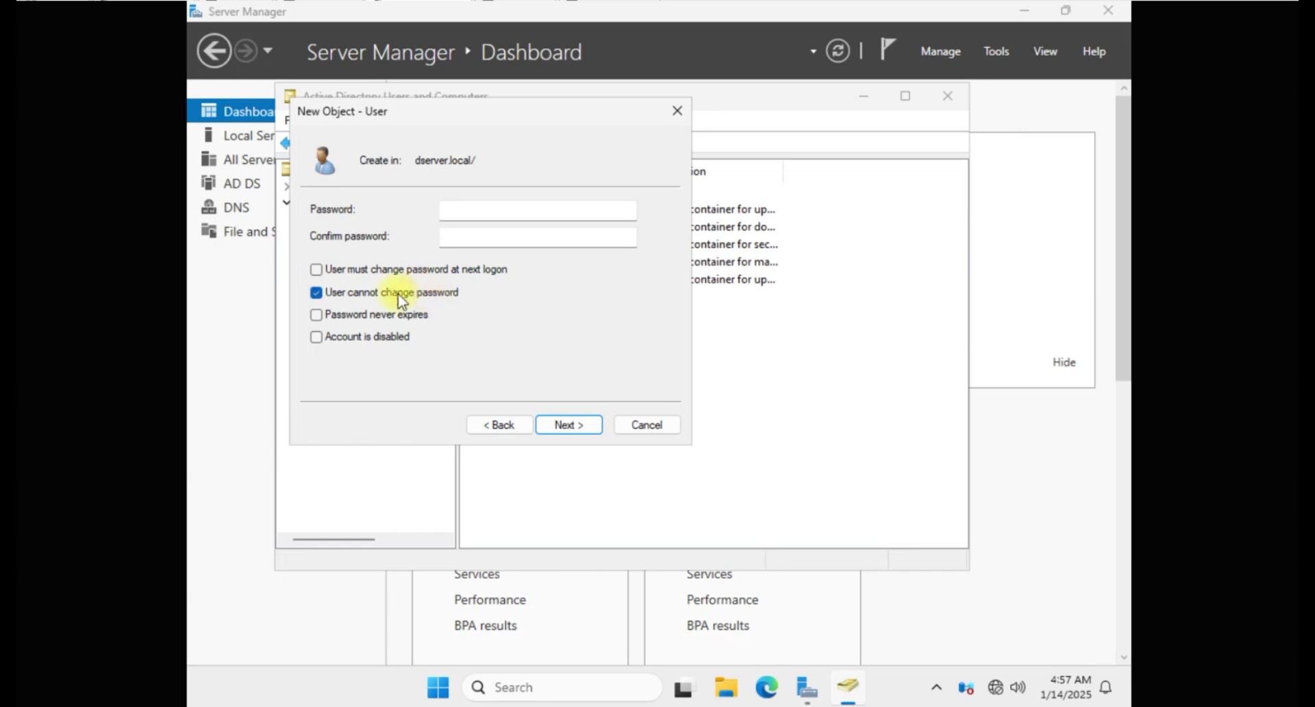
click(317, 293)
click(317, 315)
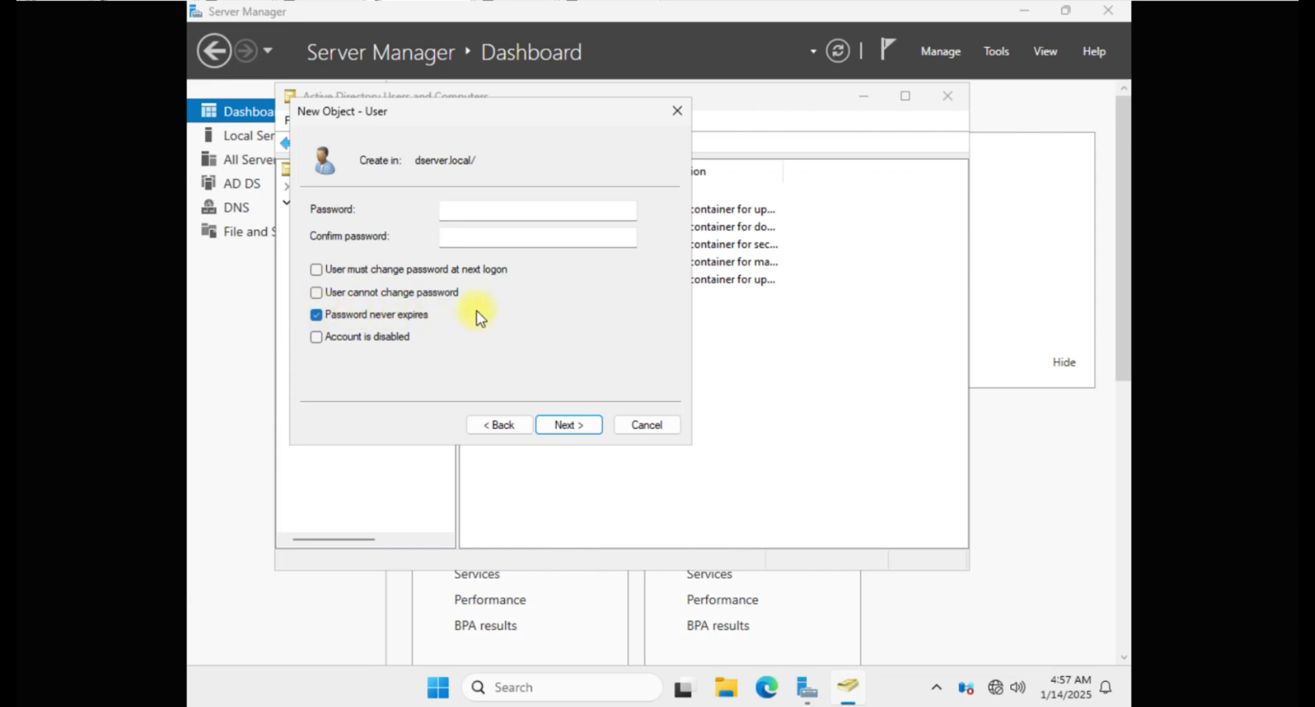
click(317, 315)
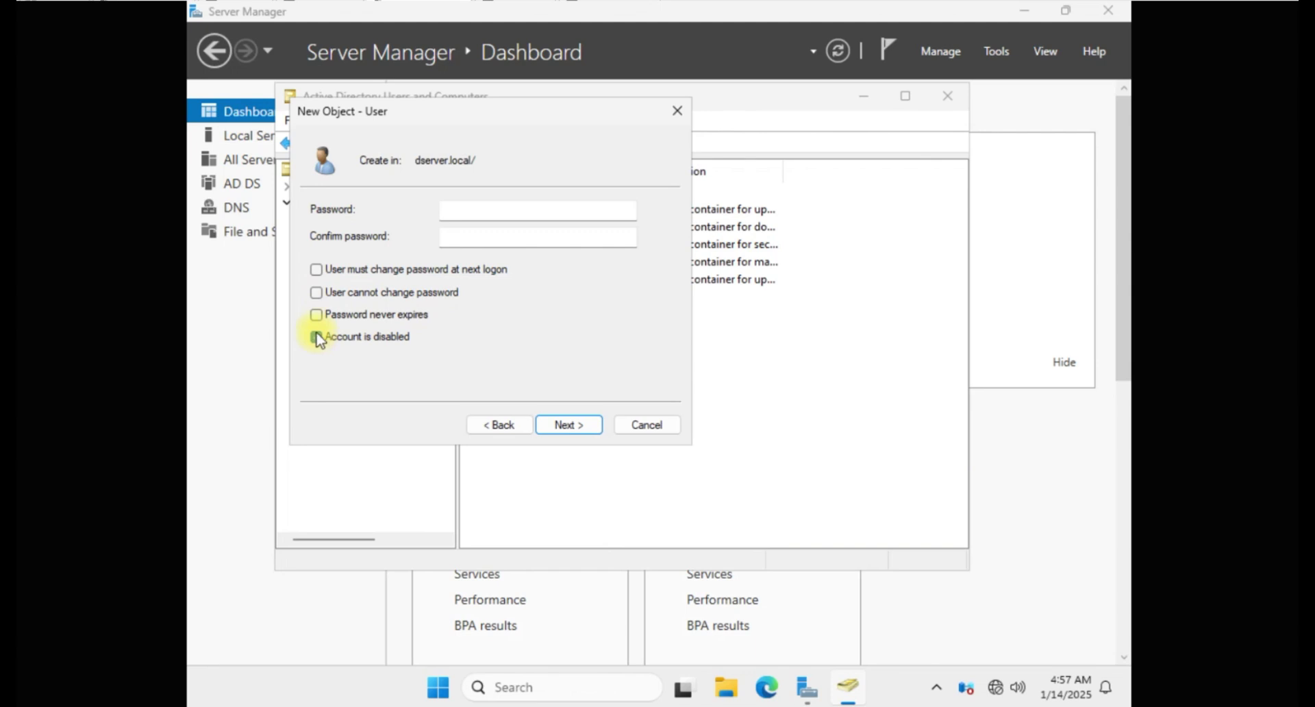
click(319, 270)
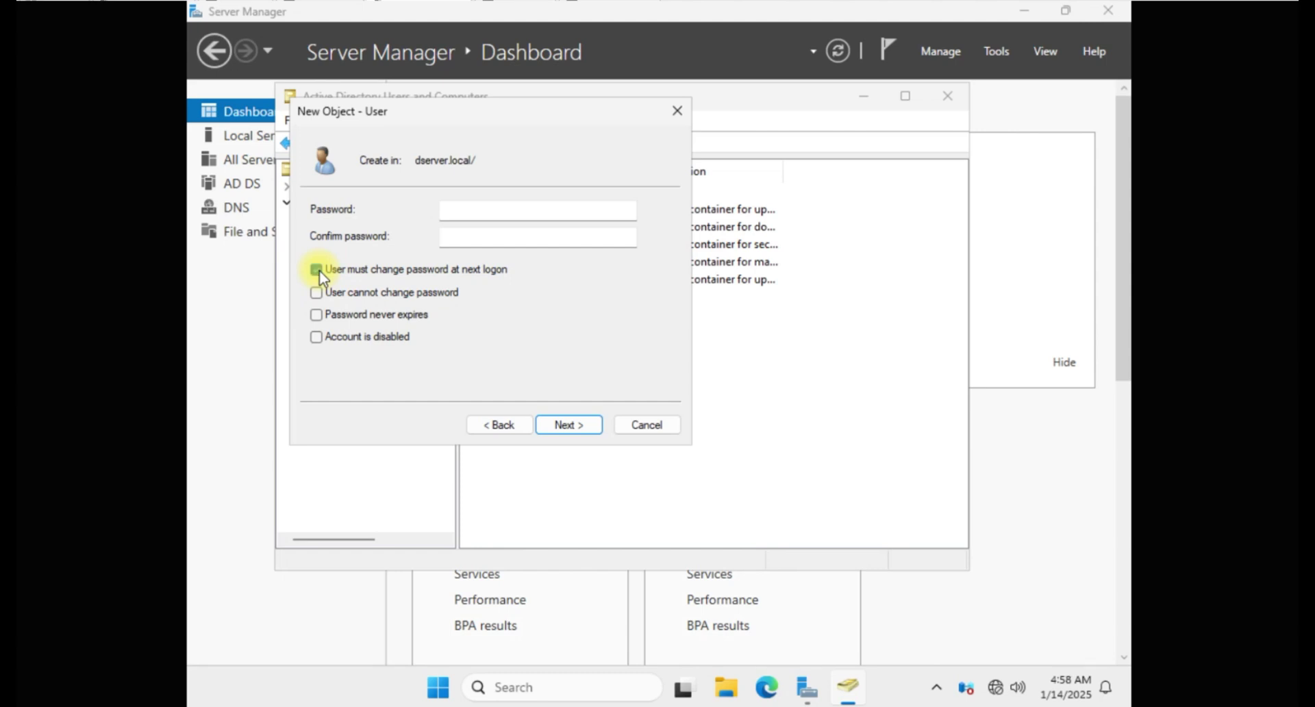
Step: Enter and confirm the account password and finish creating the user
click(480, 212)
text(Password1!)
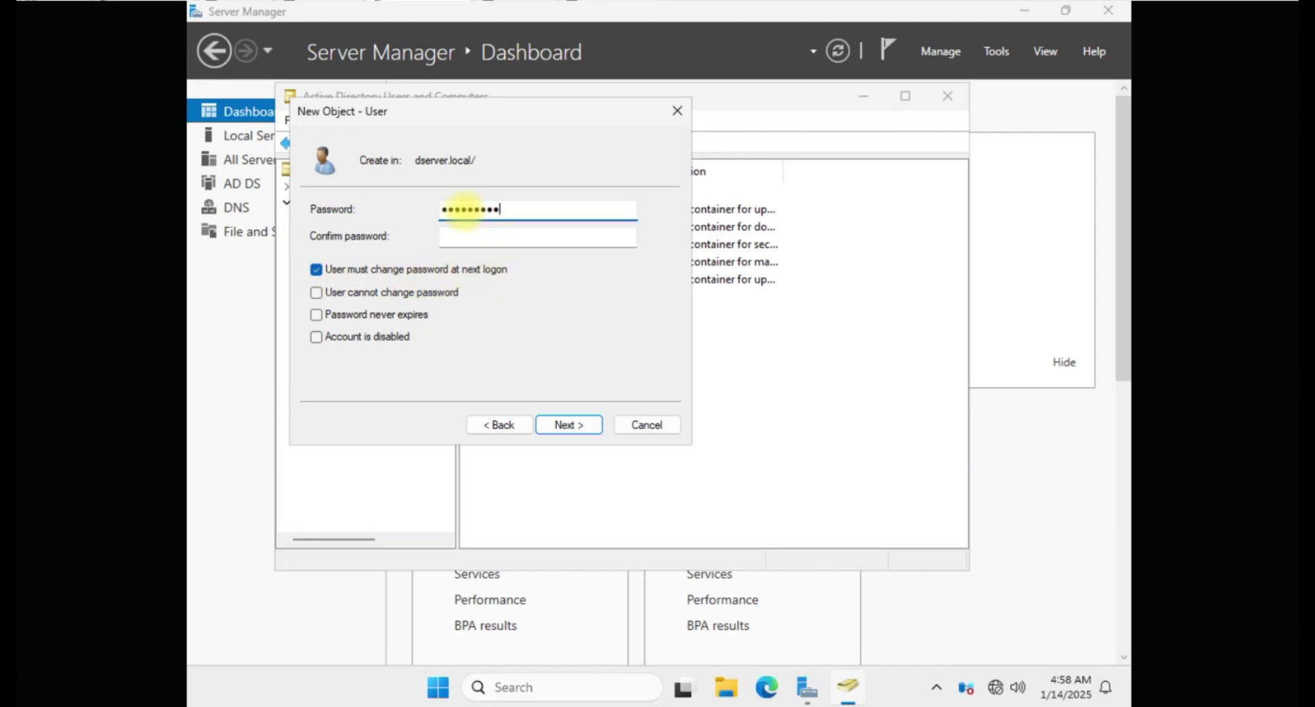
click(497, 239)
text(P)
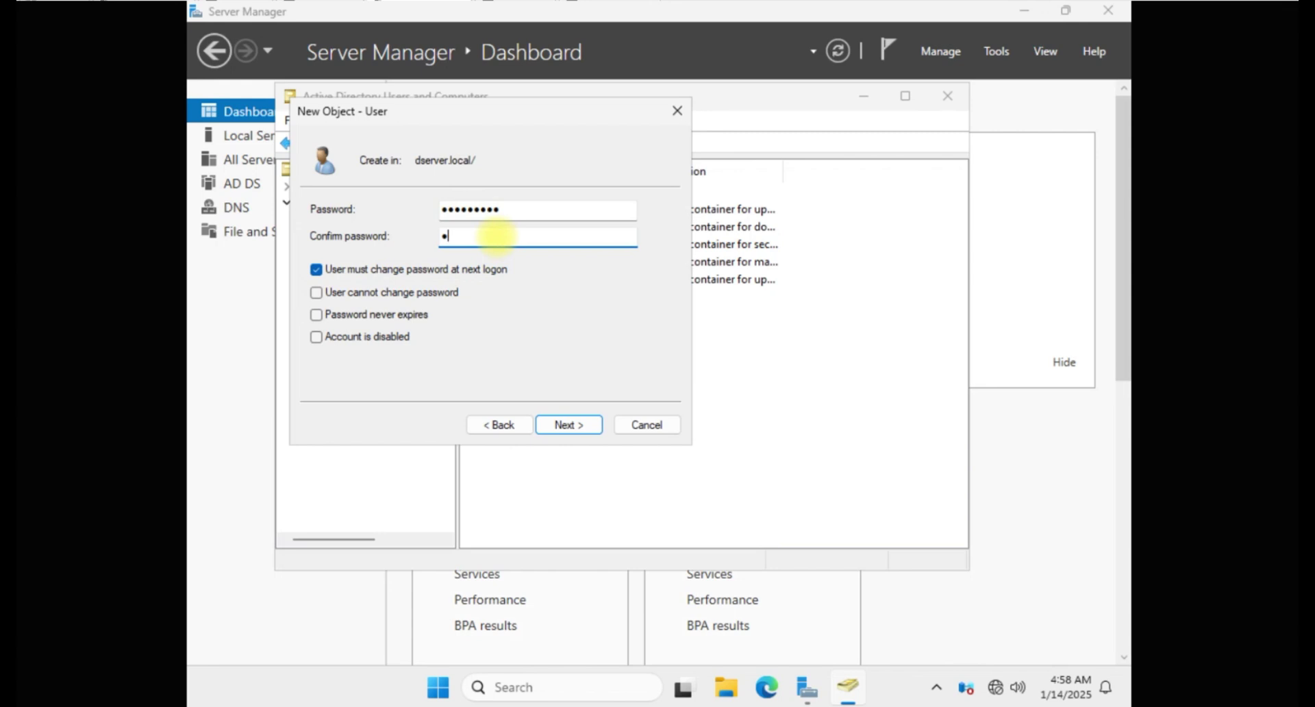
text(assword1!)
click(568, 425)
click(568, 425)
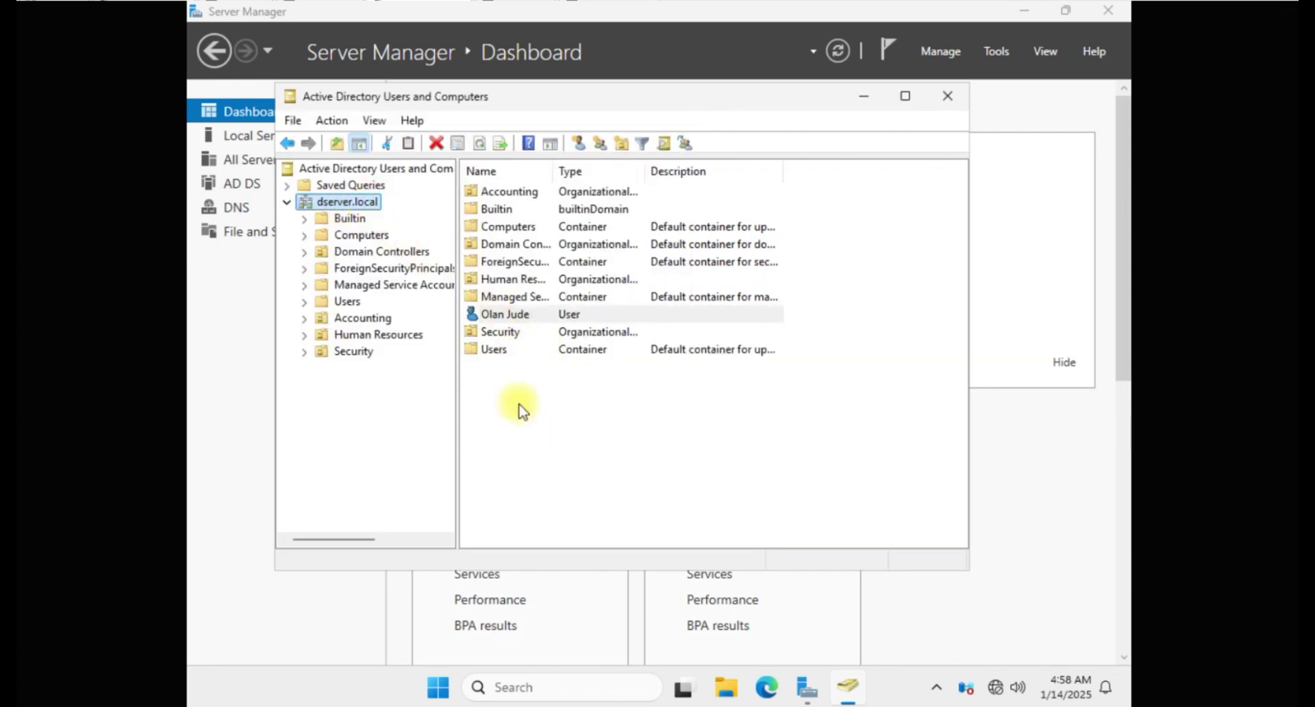
Step: Start a new user in the Users container with the user's first name and capitalized last name
click(345, 299)
right_click(346, 297)
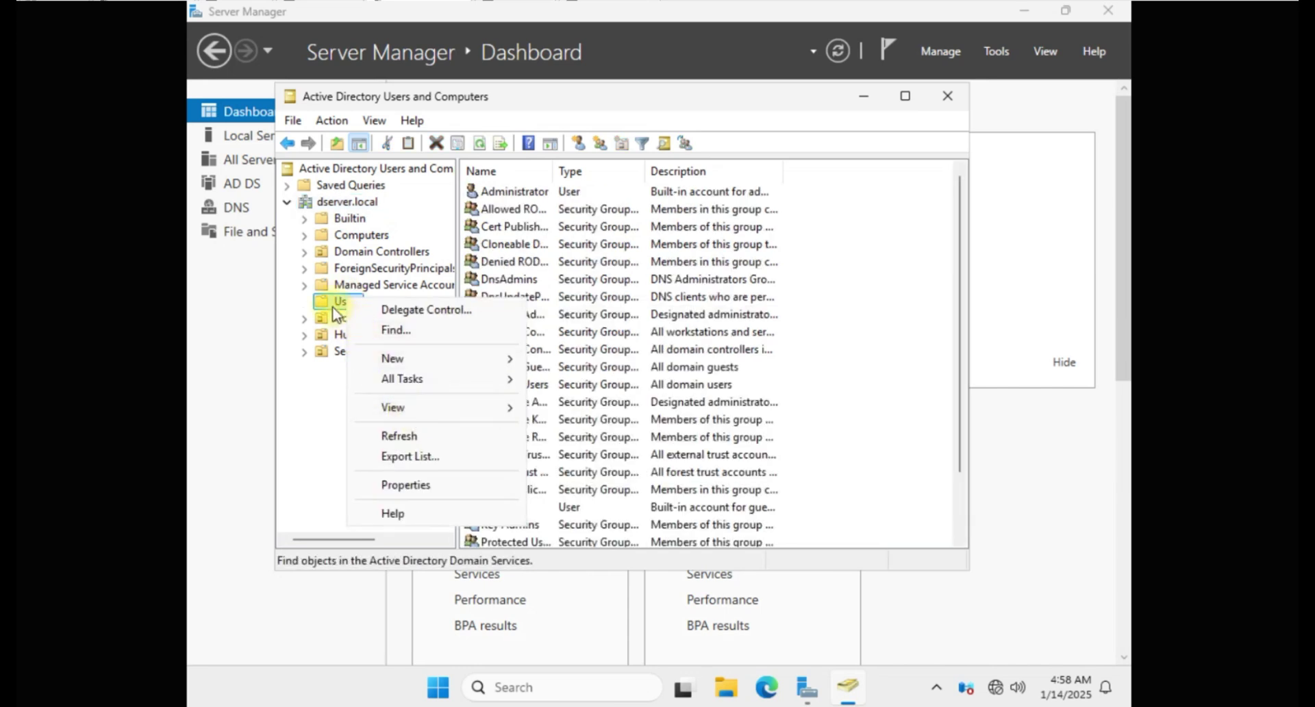
click(330, 309)
right_click(331, 305)
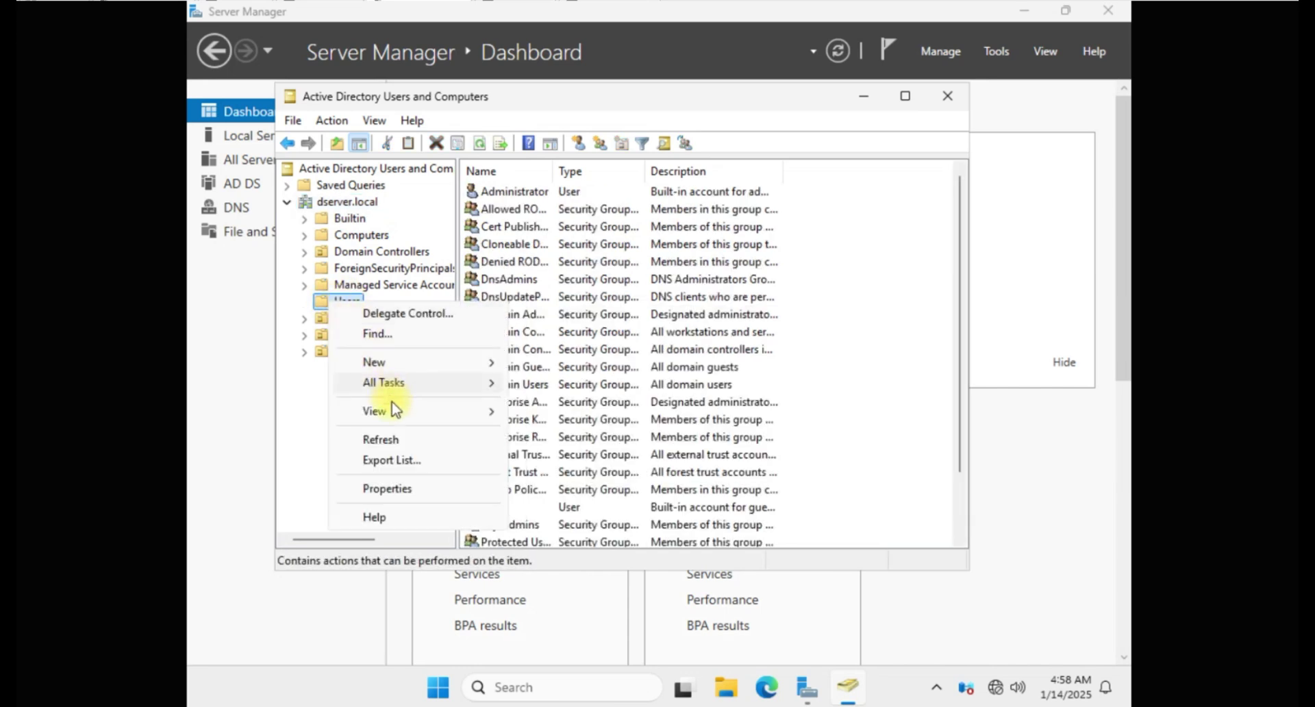
mouse_move(386, 366)
click(551, 566)
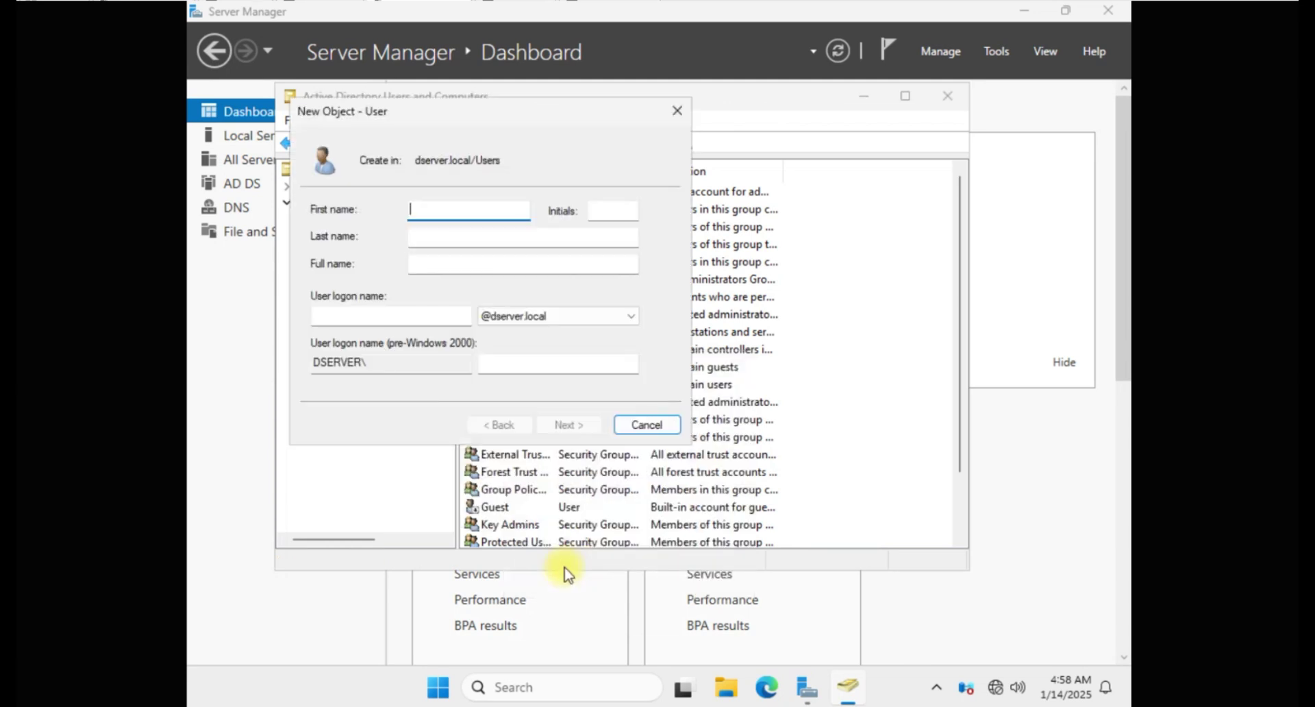
click(414, 238)
click(411, 237)
key(Delete)
text(J)
Step: Enter the logon name, set and confirm the password, and finish the account
click(445, 315)
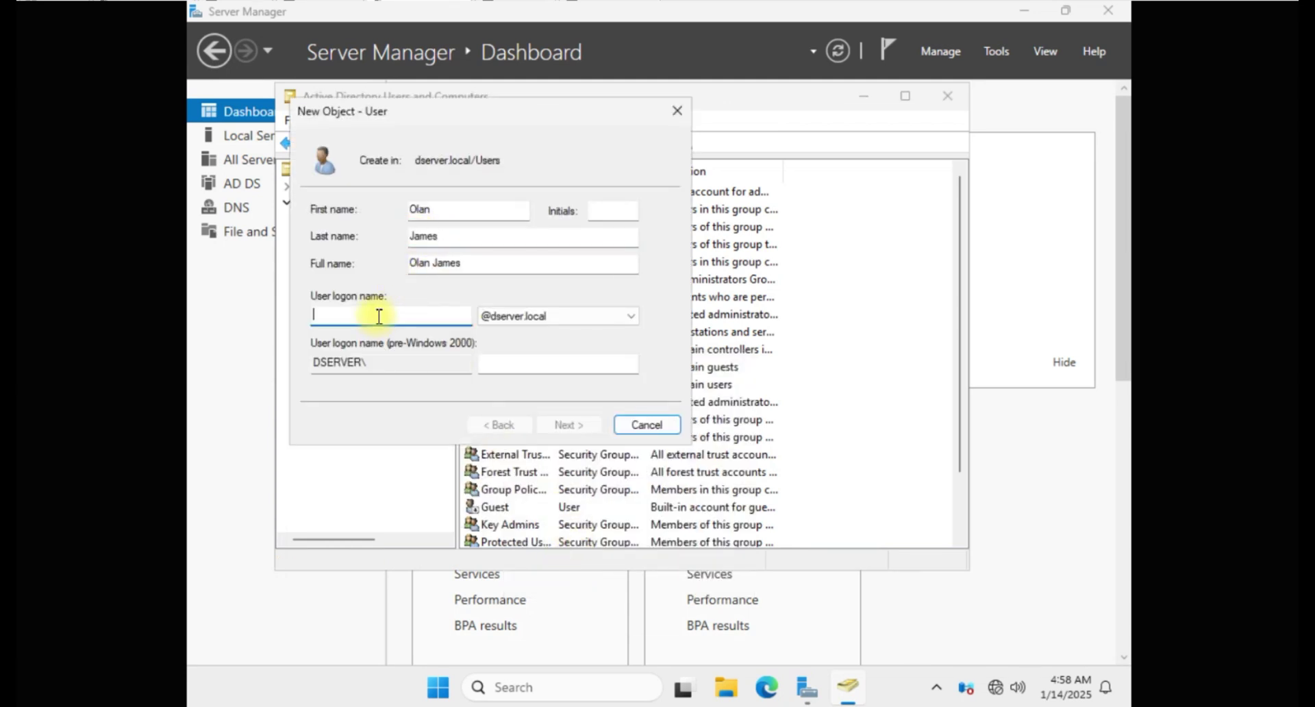
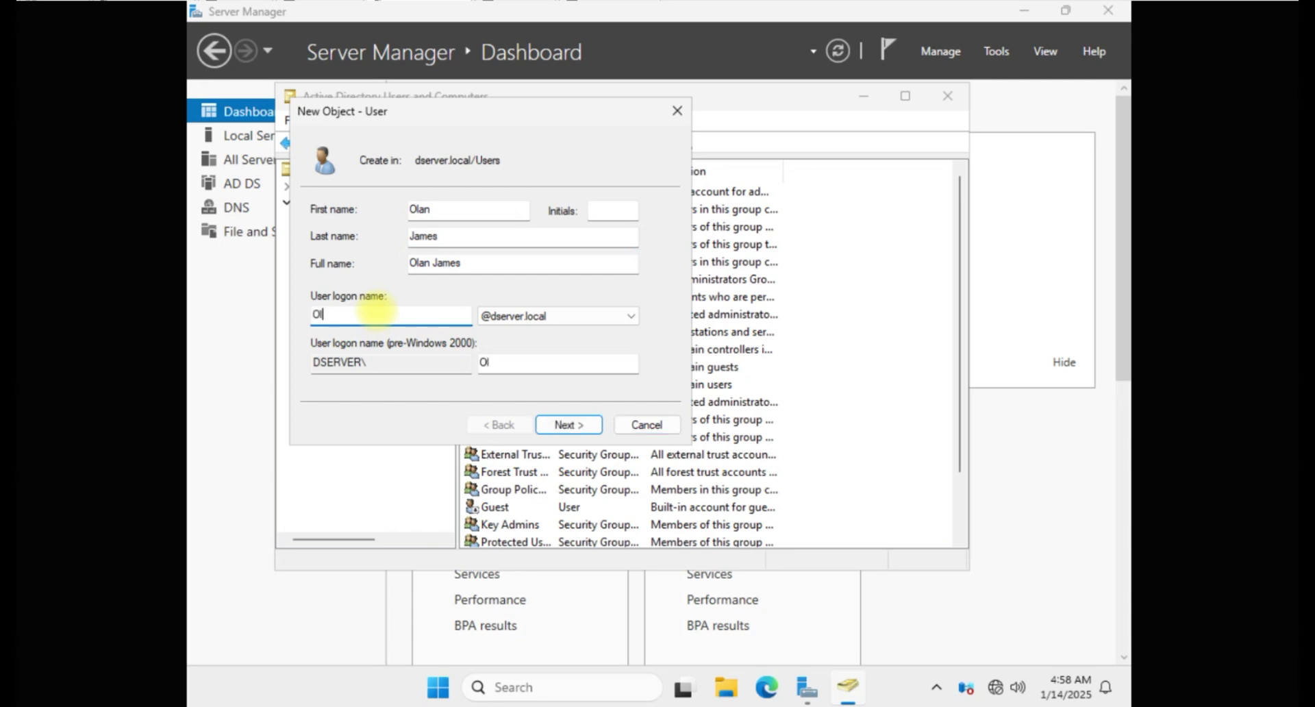
click(569, 424)
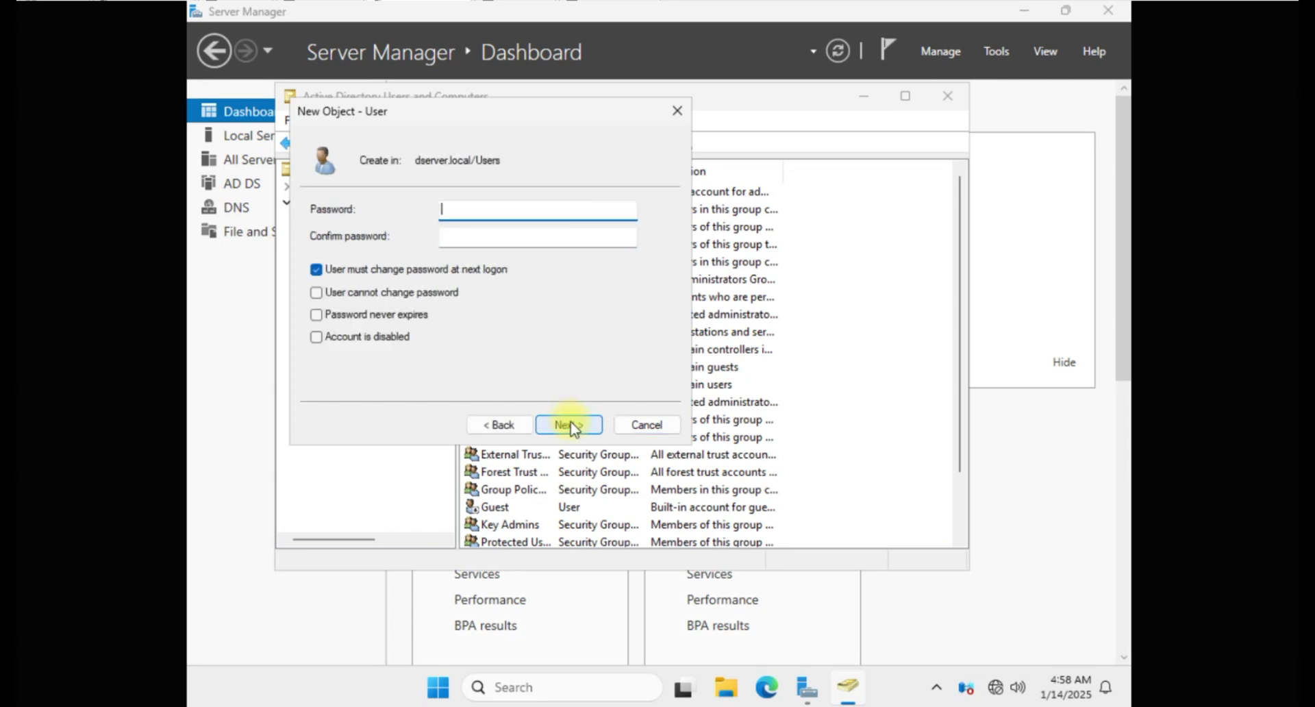
text(Password1!)
key(Tab)
text(Password1!)
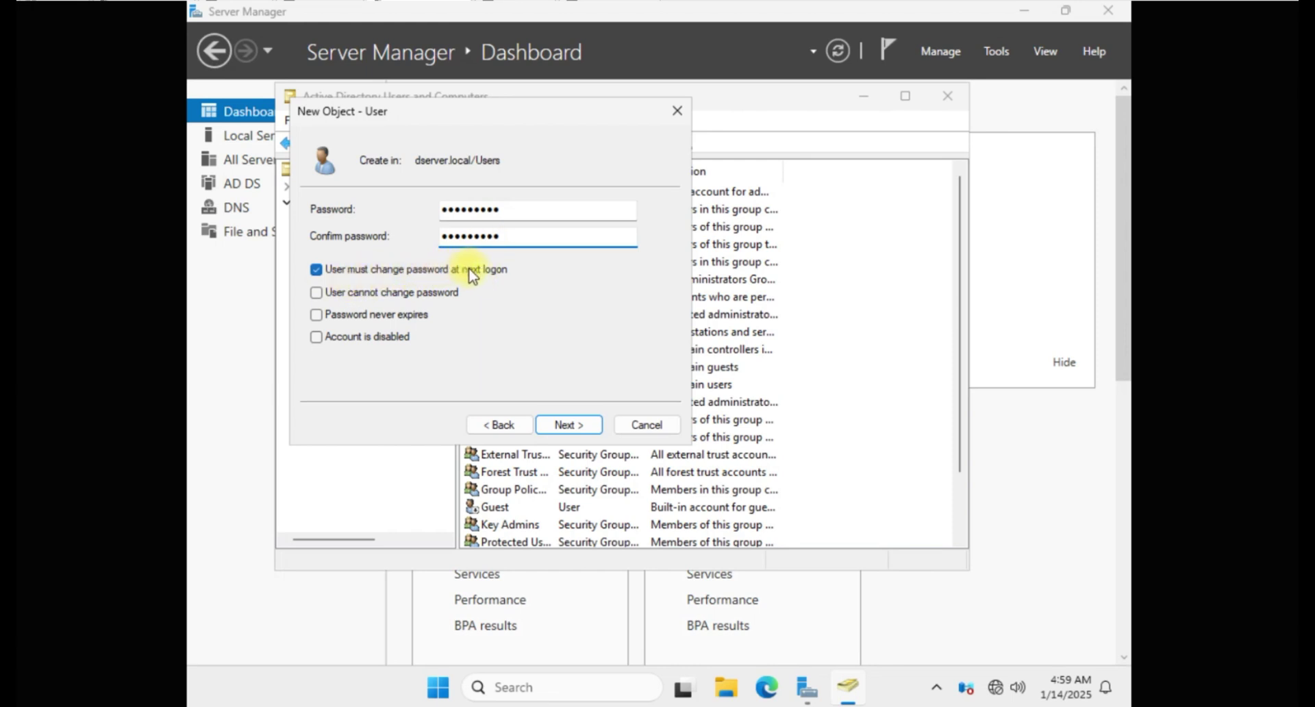
click(568, 425)
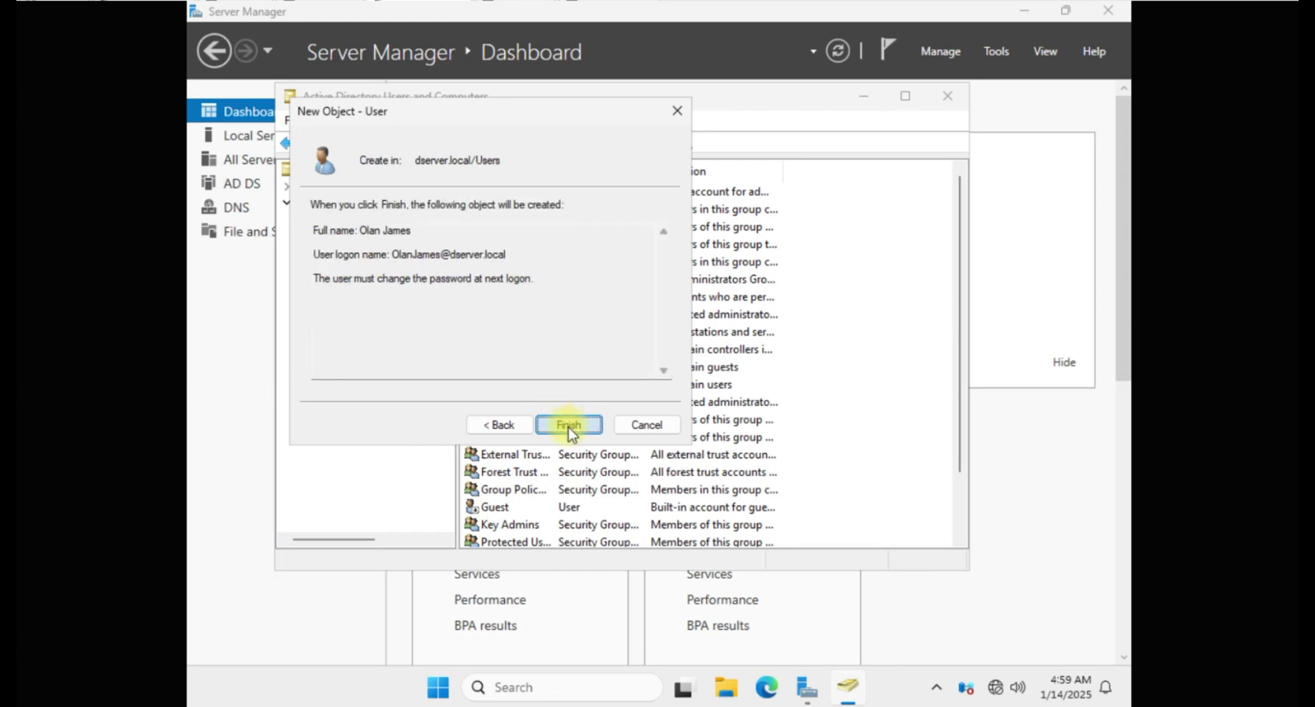
click(567, 424)
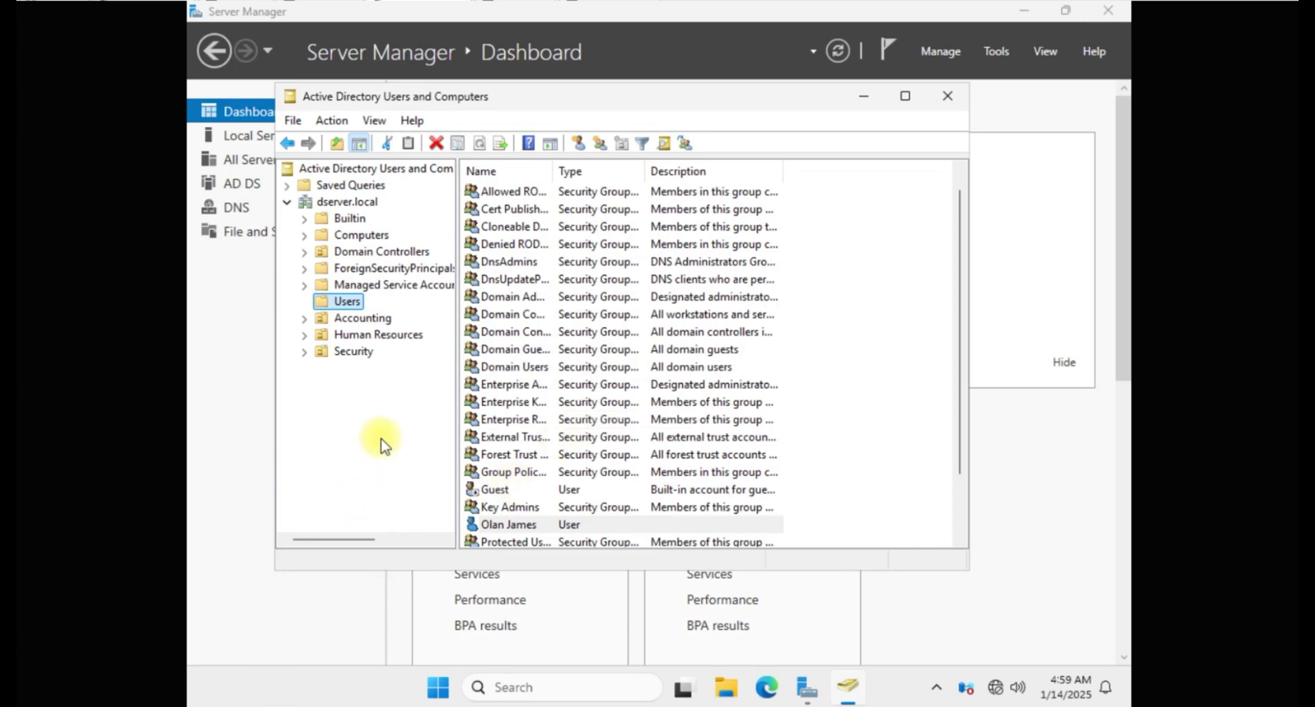
Step: Browse the Accounting OU and Users container to check the newly created user
double_click(355, 317)
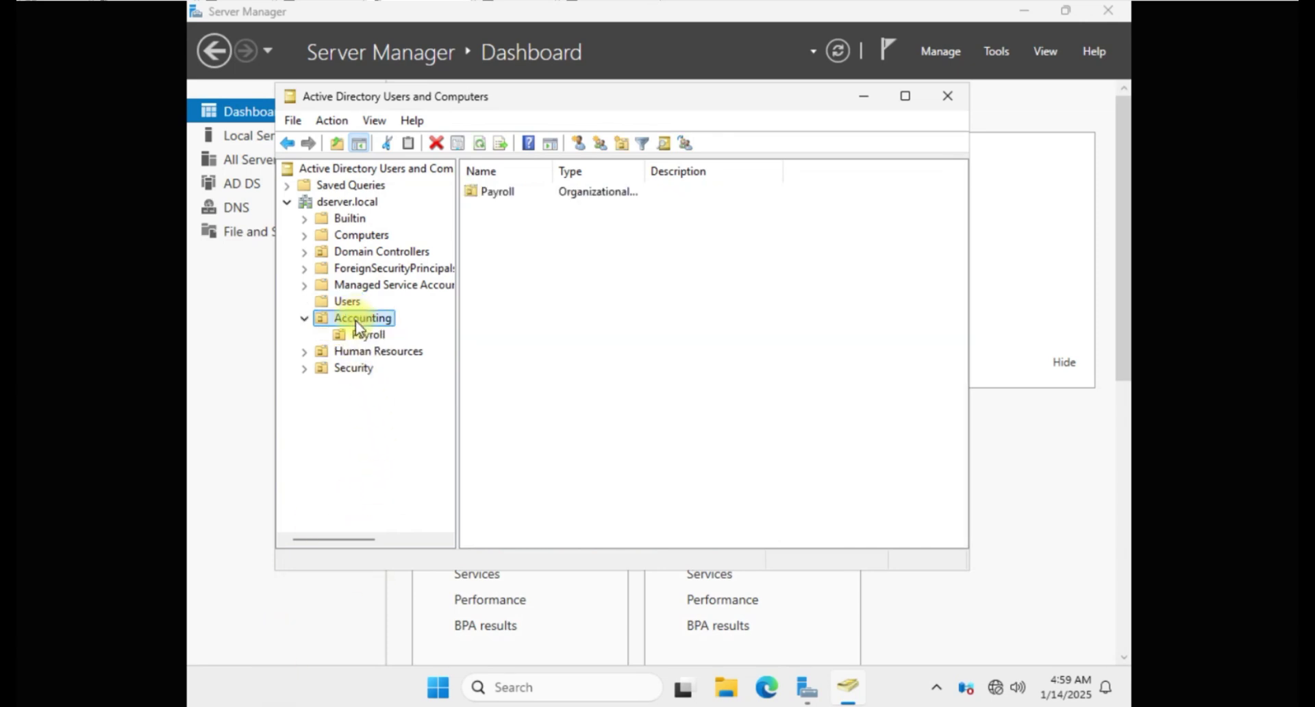
key(Tab)
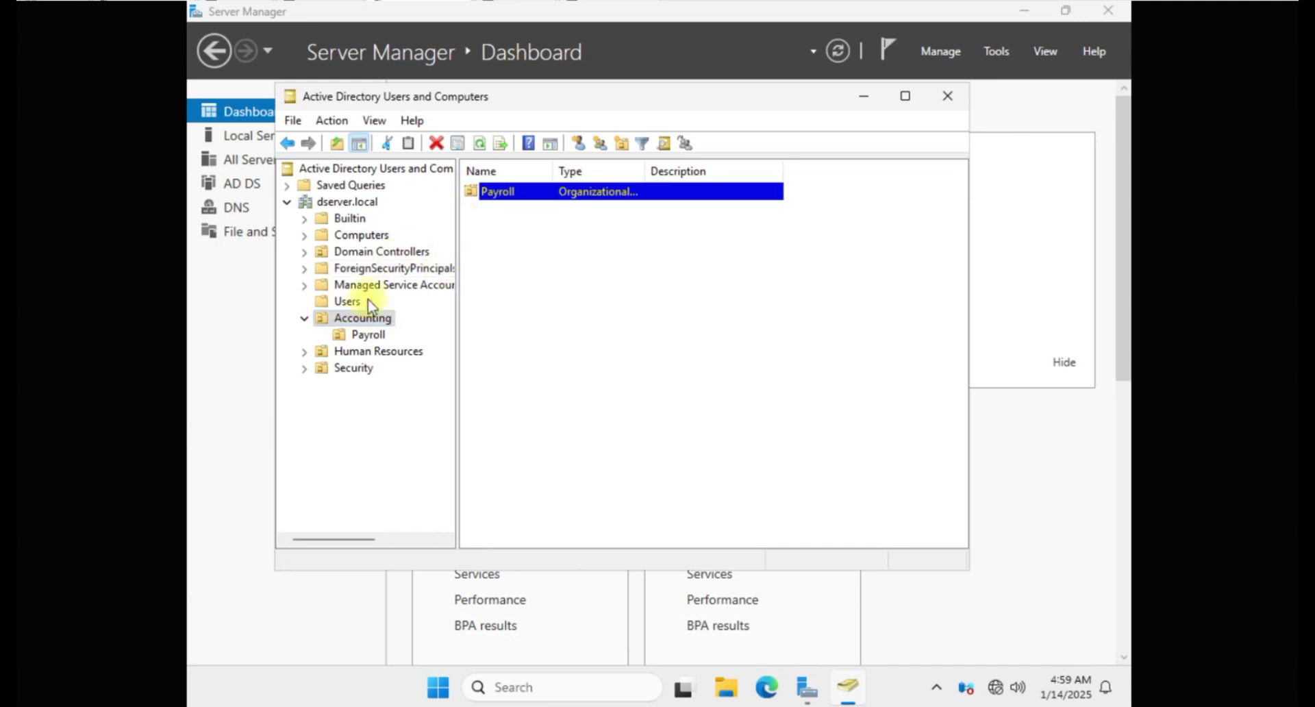
double_click(366, 316)
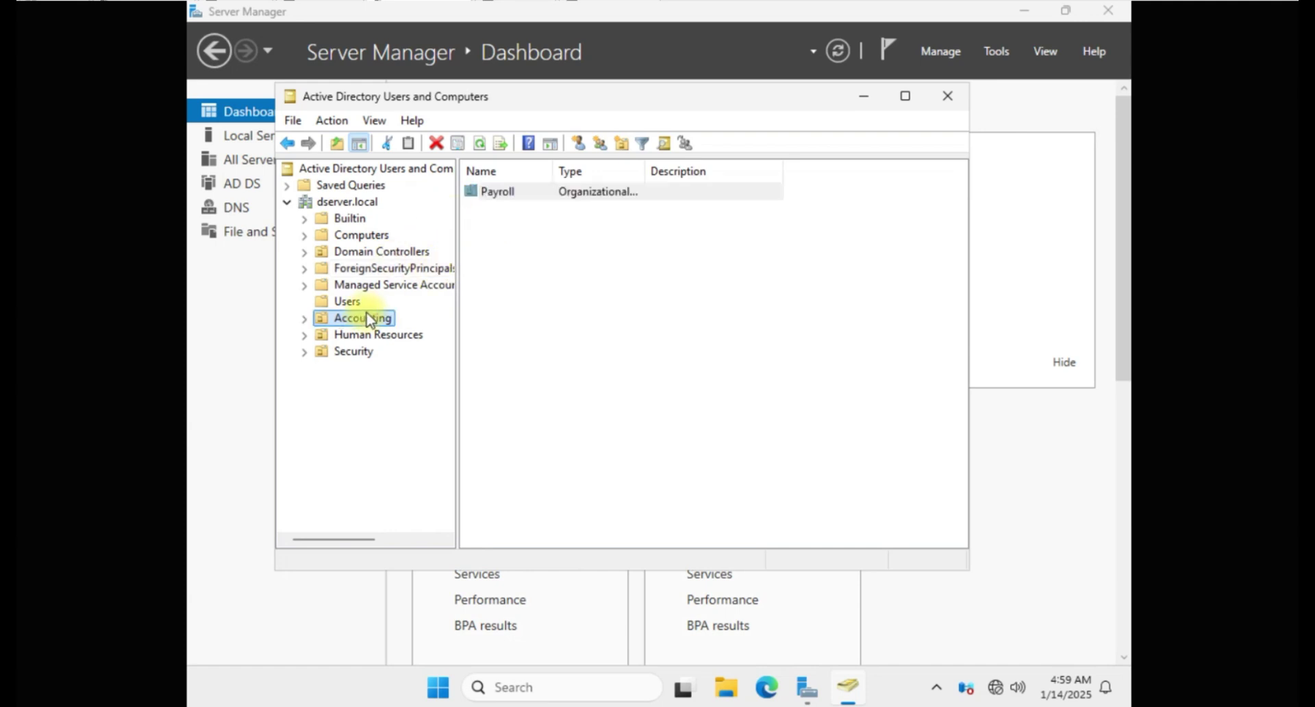
click(354, 302)
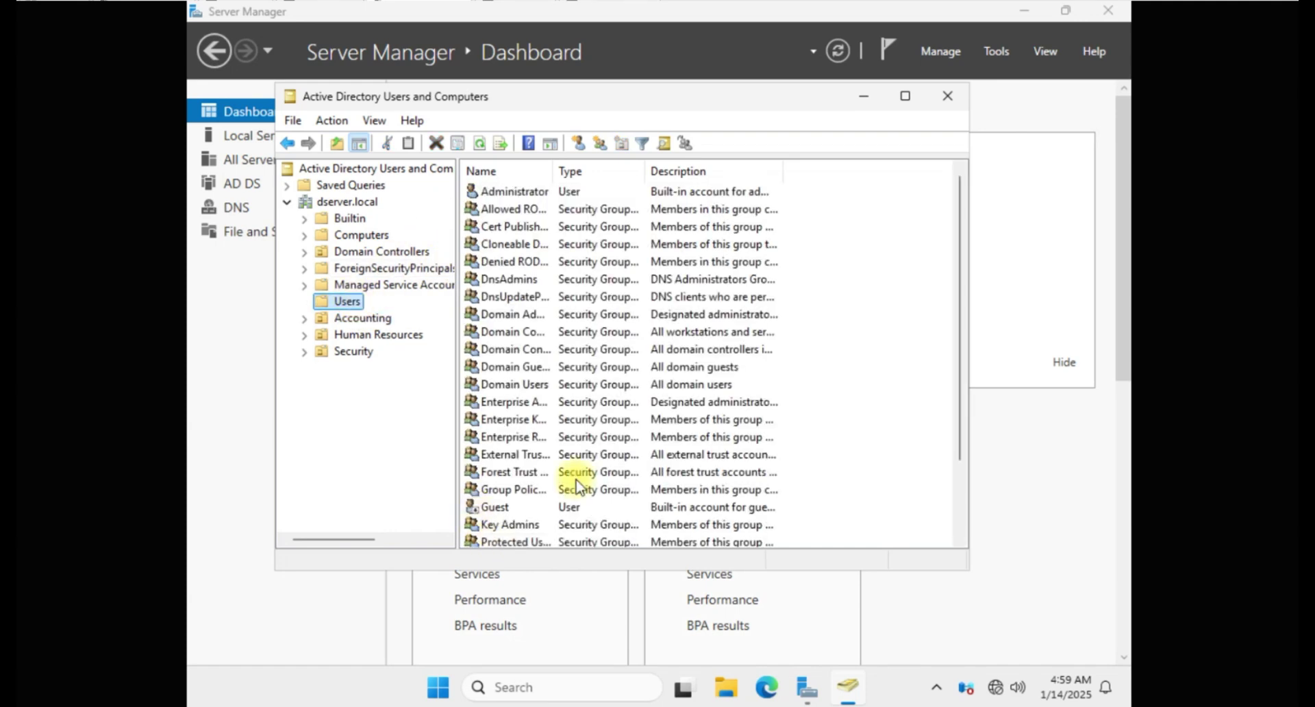
drag(960, 380, 959, 451)
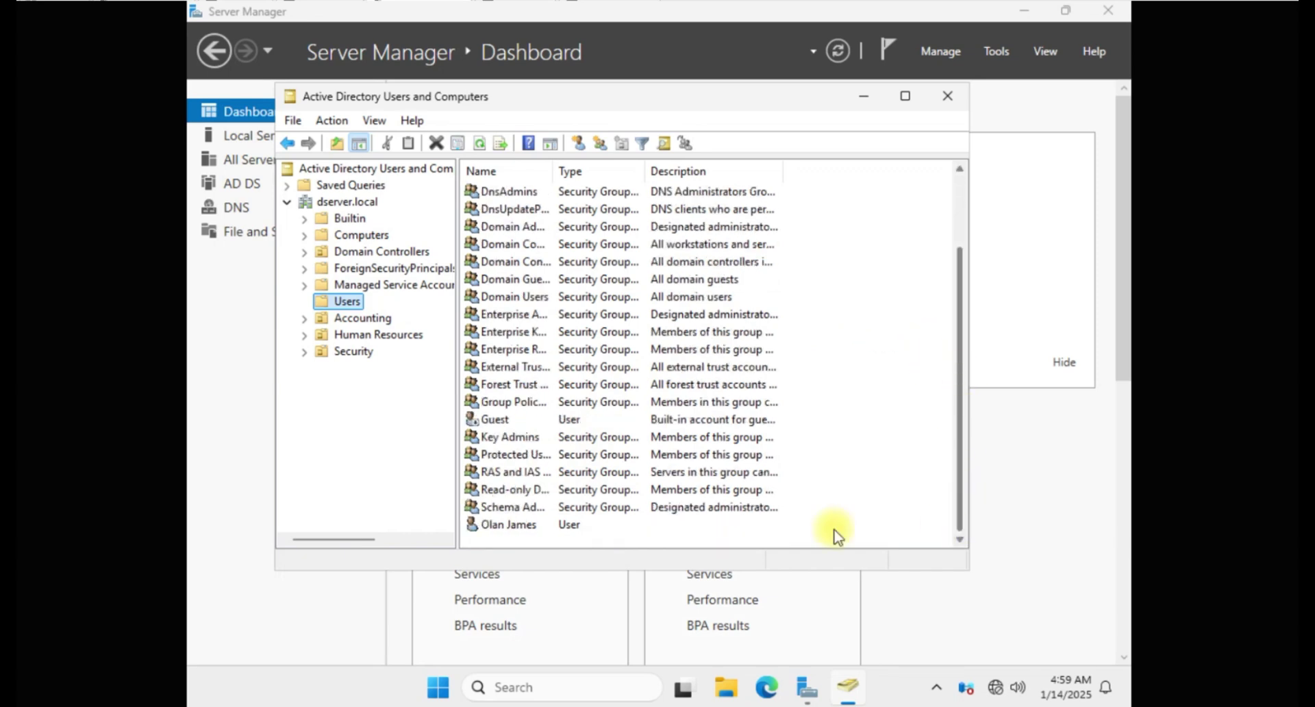
click(511, 525)
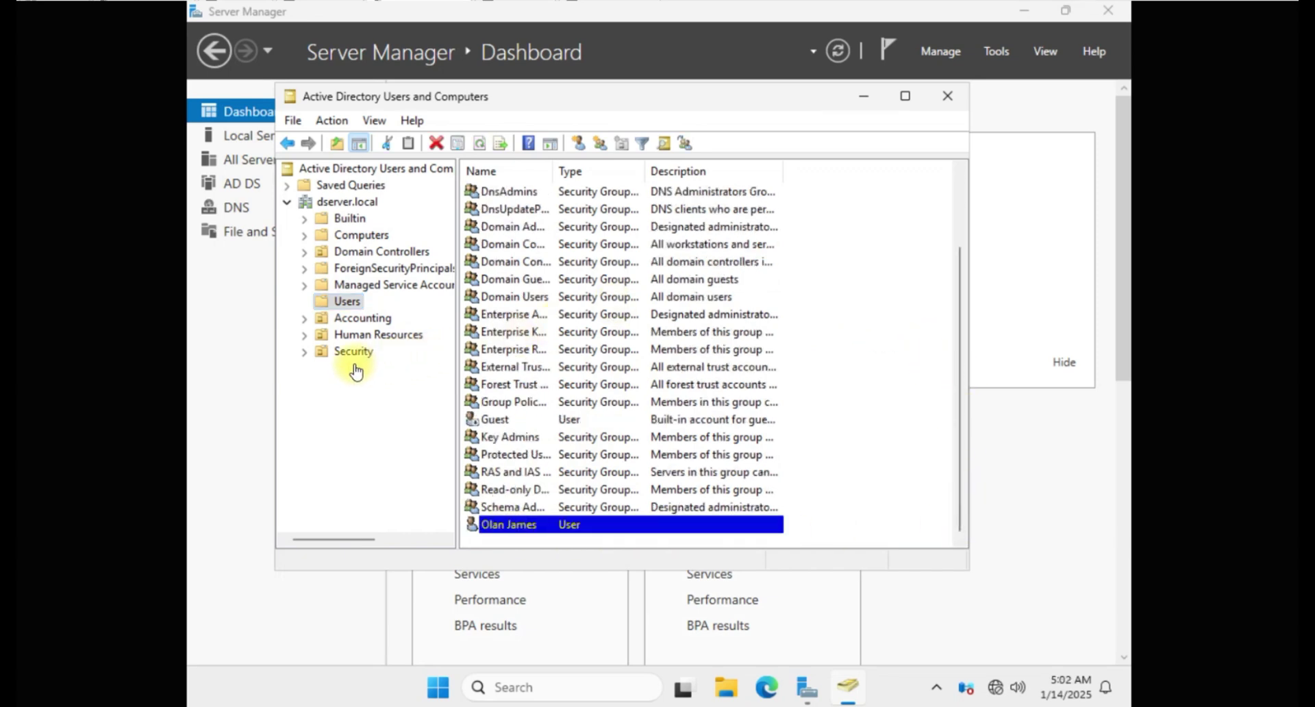
Step: Start a new user in the Security OU with the user's first, last and logon names
click(356, 357)
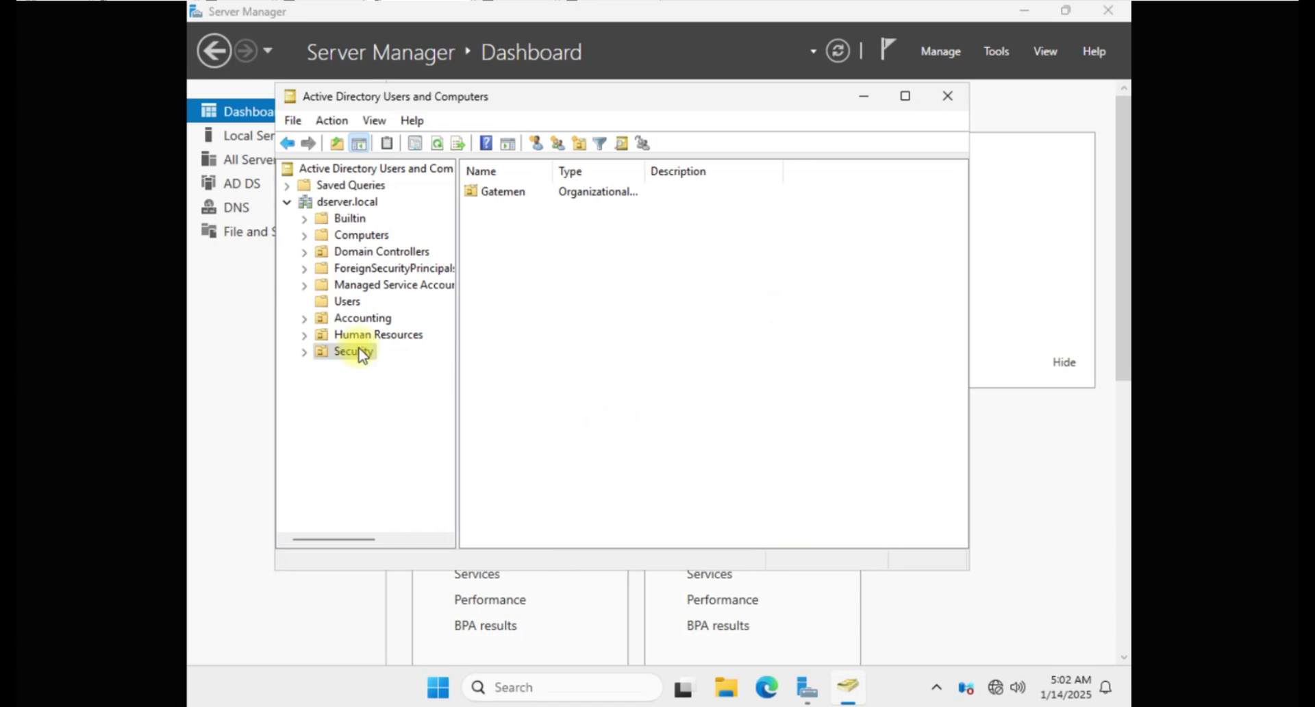
right_click(361, 354)
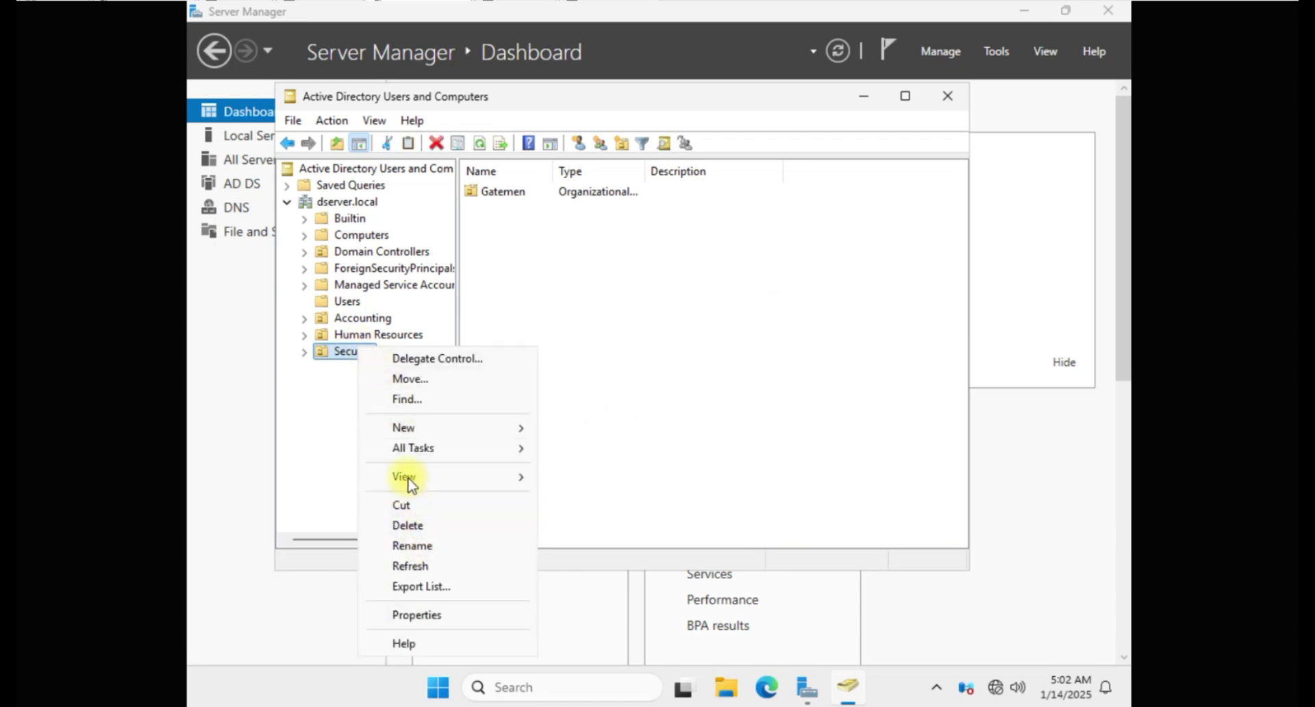
mouse_move(422, 428)
click(629, 616)
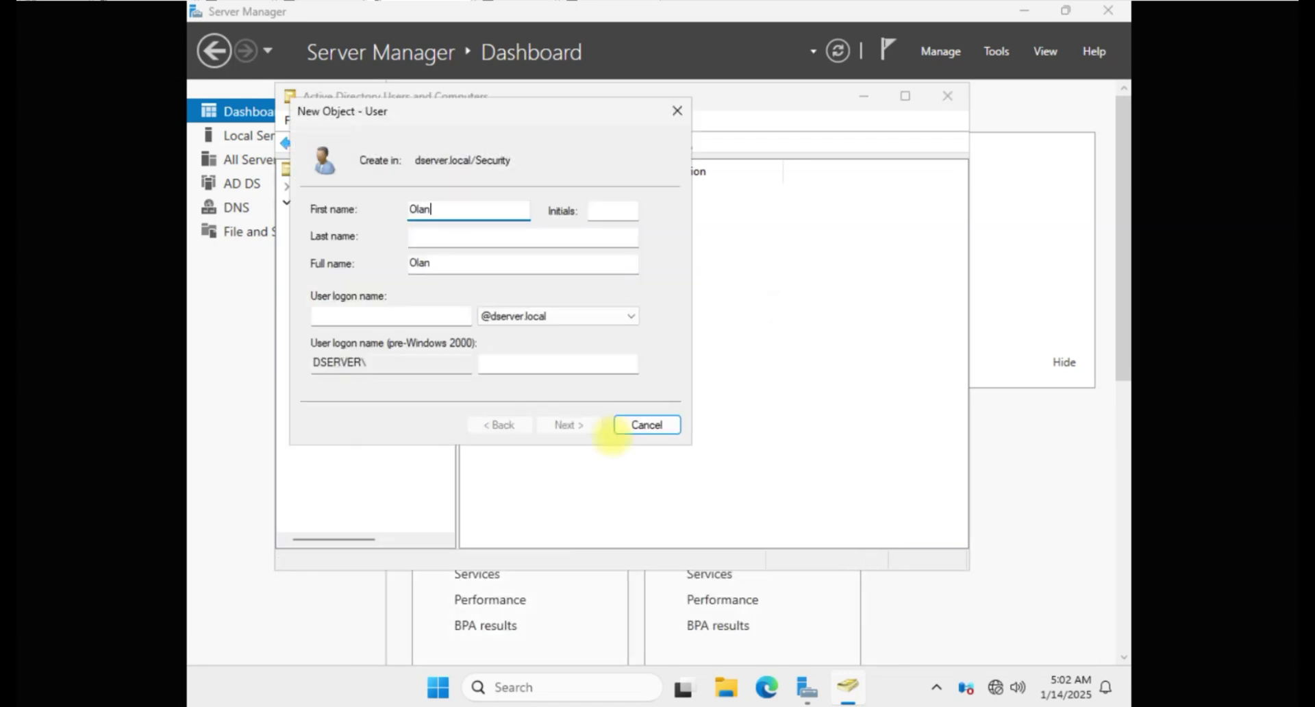
key(Tab)
text(ka)
key(BackSpace)
key(BackSpace)
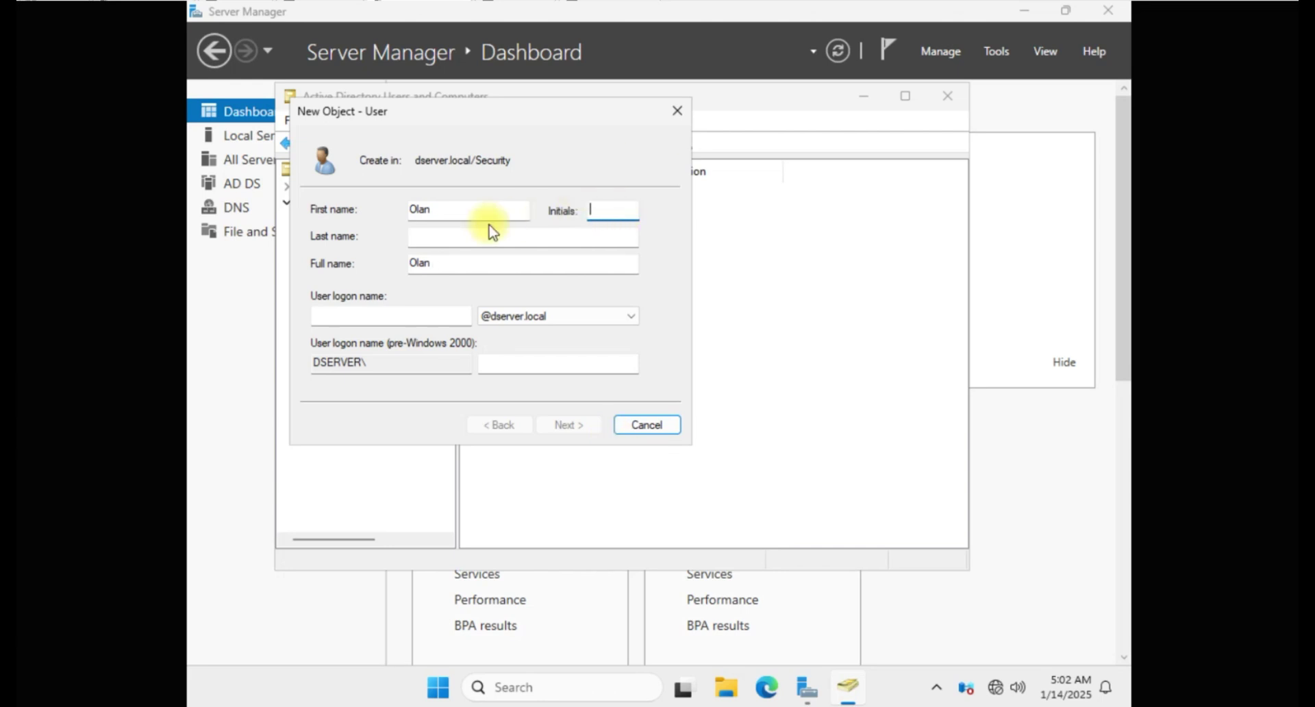
click(433, 236)
click(355, 315)
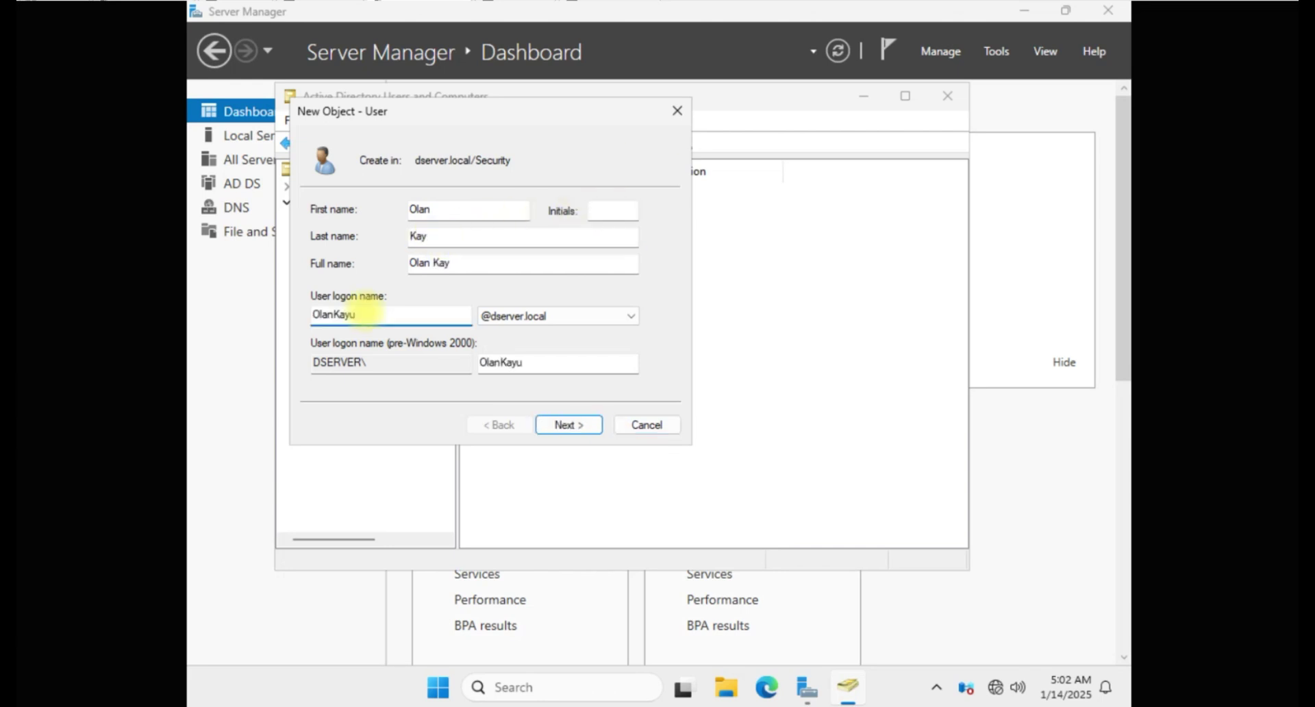
Step: Set and confirm the new user's password and finish creating the account
click(569, 424)
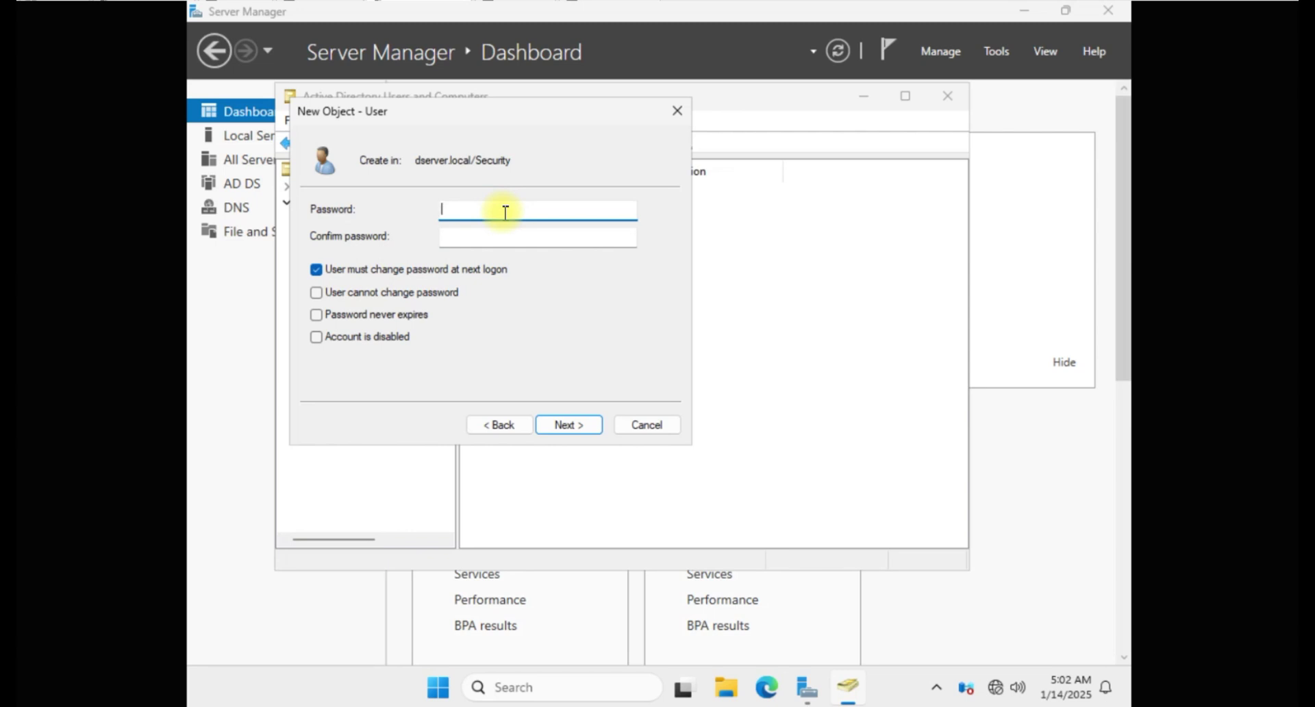
text(••••••••••)
key(Tab)
text(••••••••••)
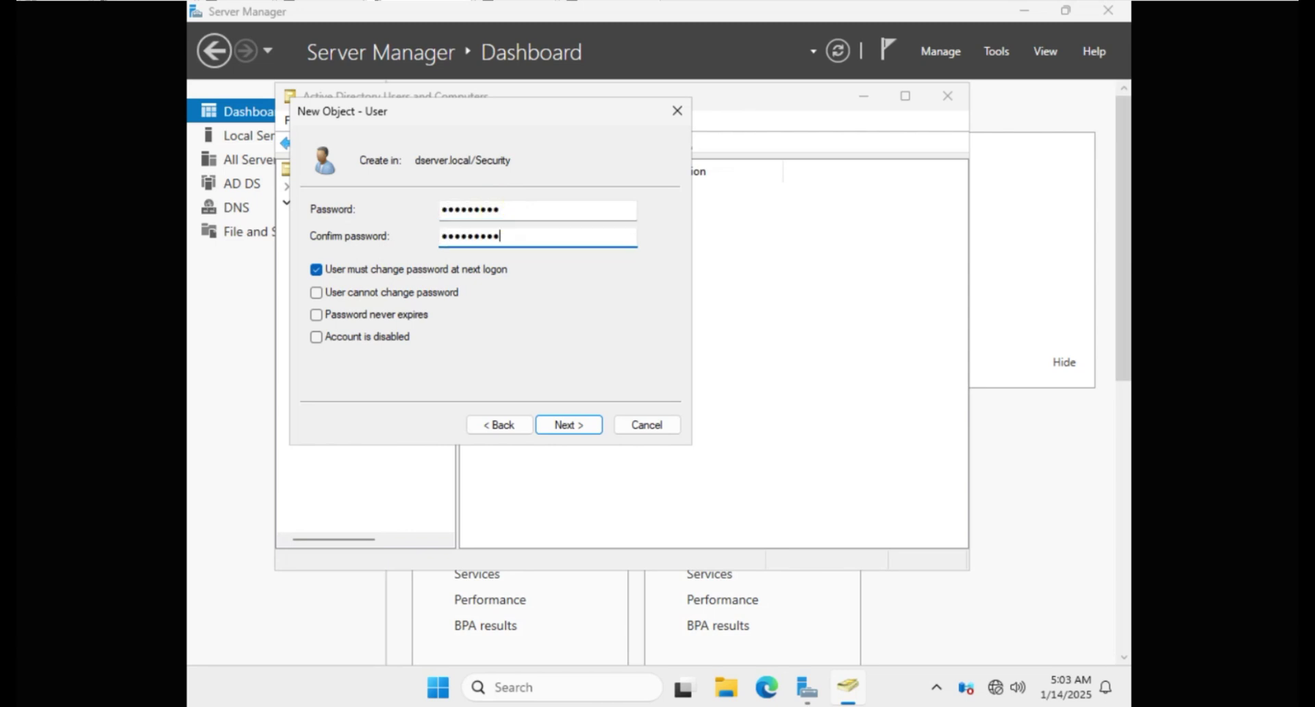
click(565, 425)
click(564, 426)
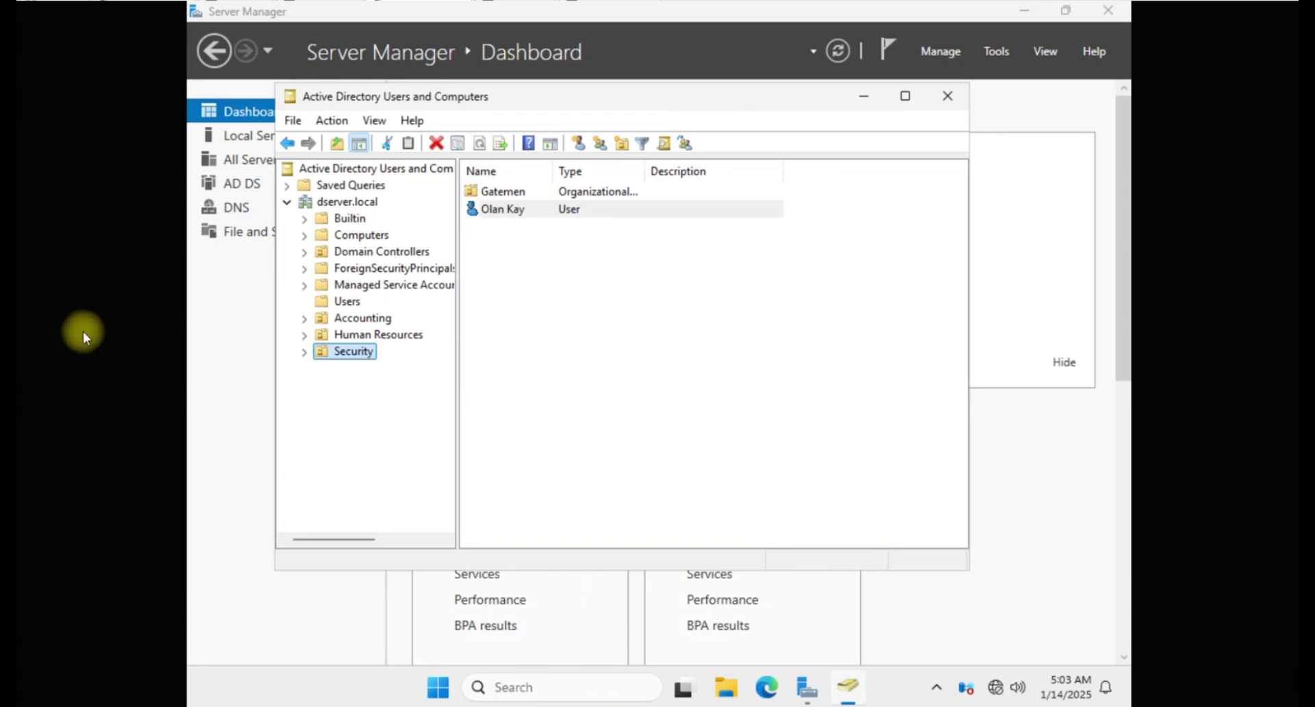
Step: Drag the new user from Security into the Gatemen OU and confirm the move
click(305, 351)
click(505, 210)
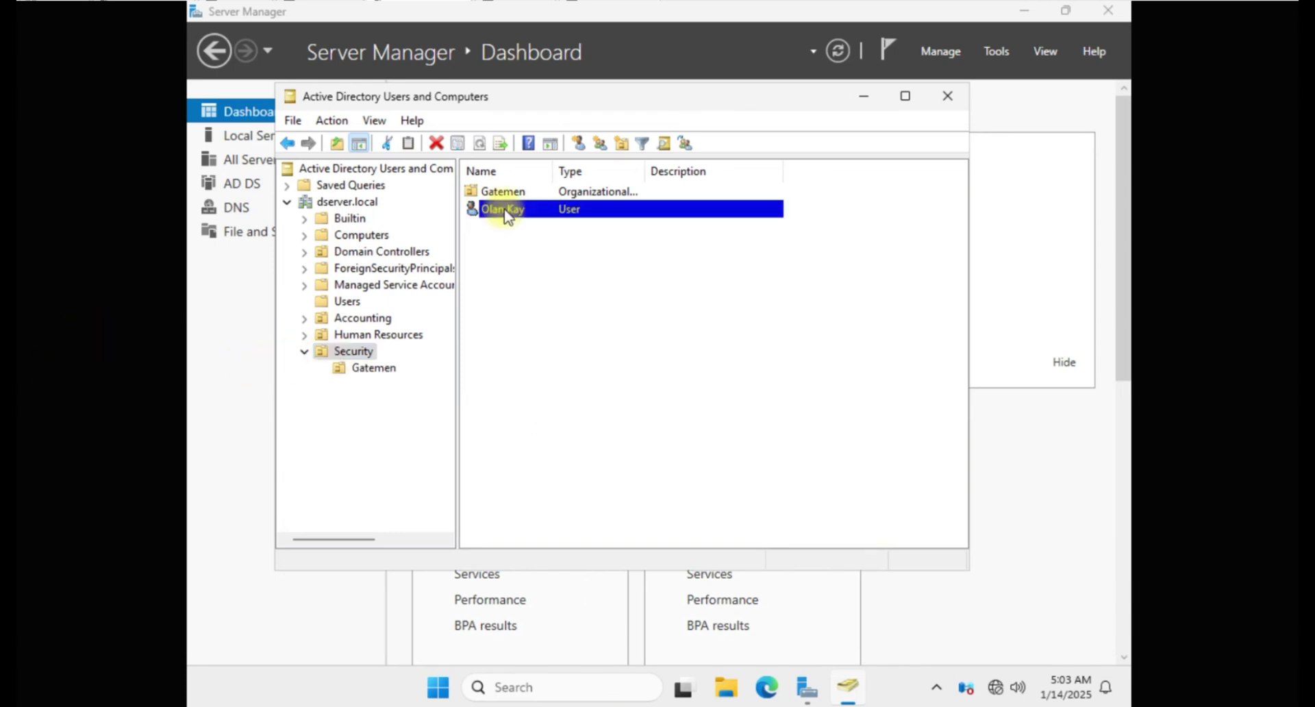
drag(504, 210, 381, 373)
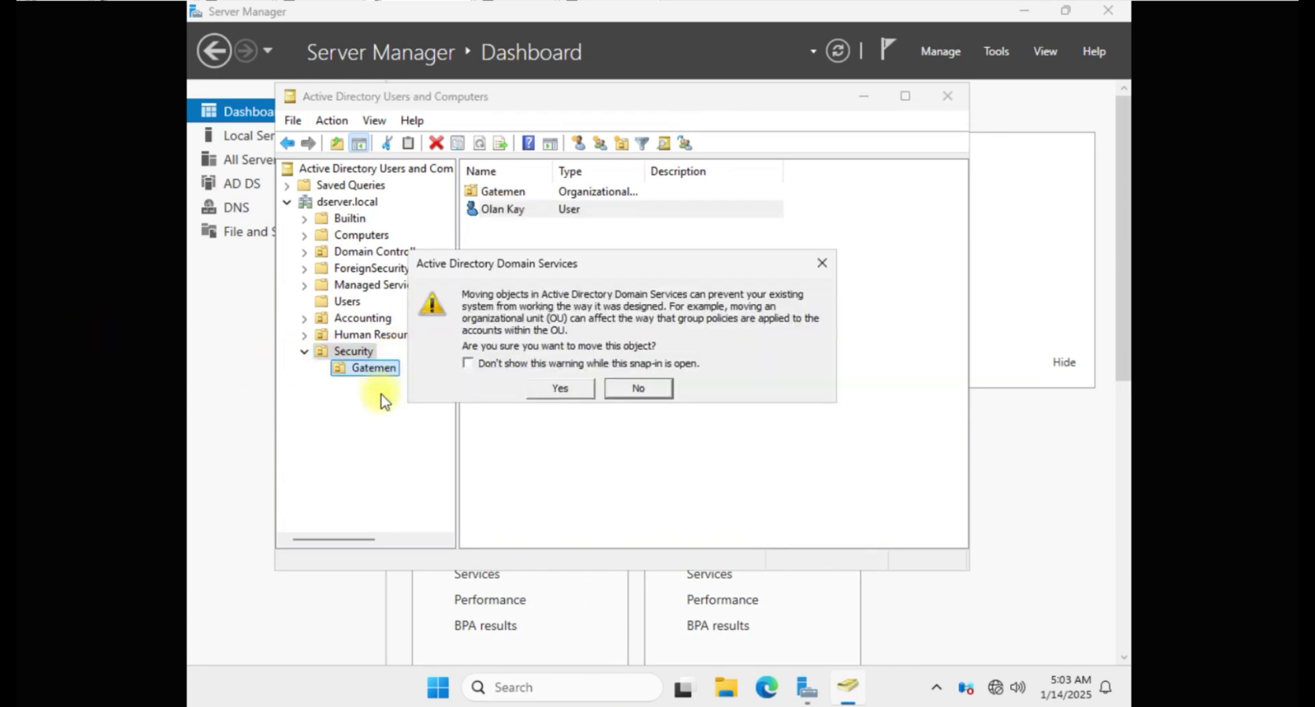
click(560, 389)
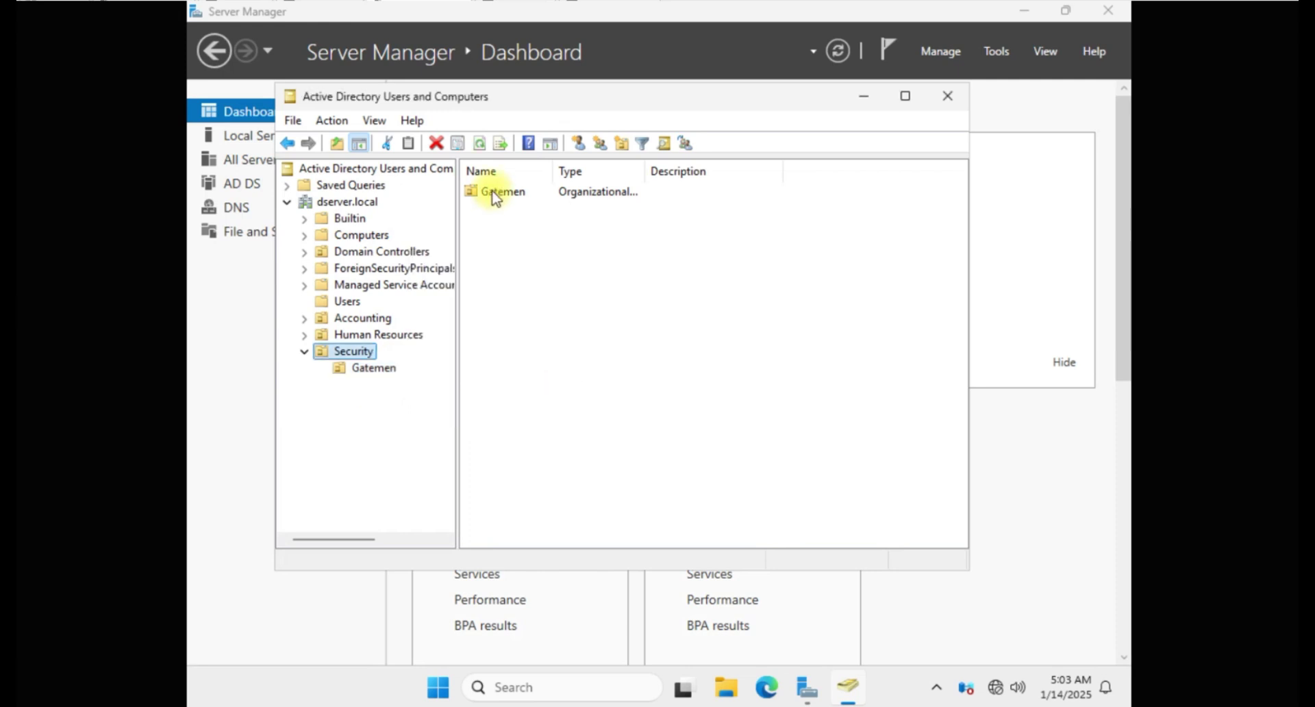
Step: Compare the contents of the Gatemen and Security OUs, ending on Security
click(356, 368)
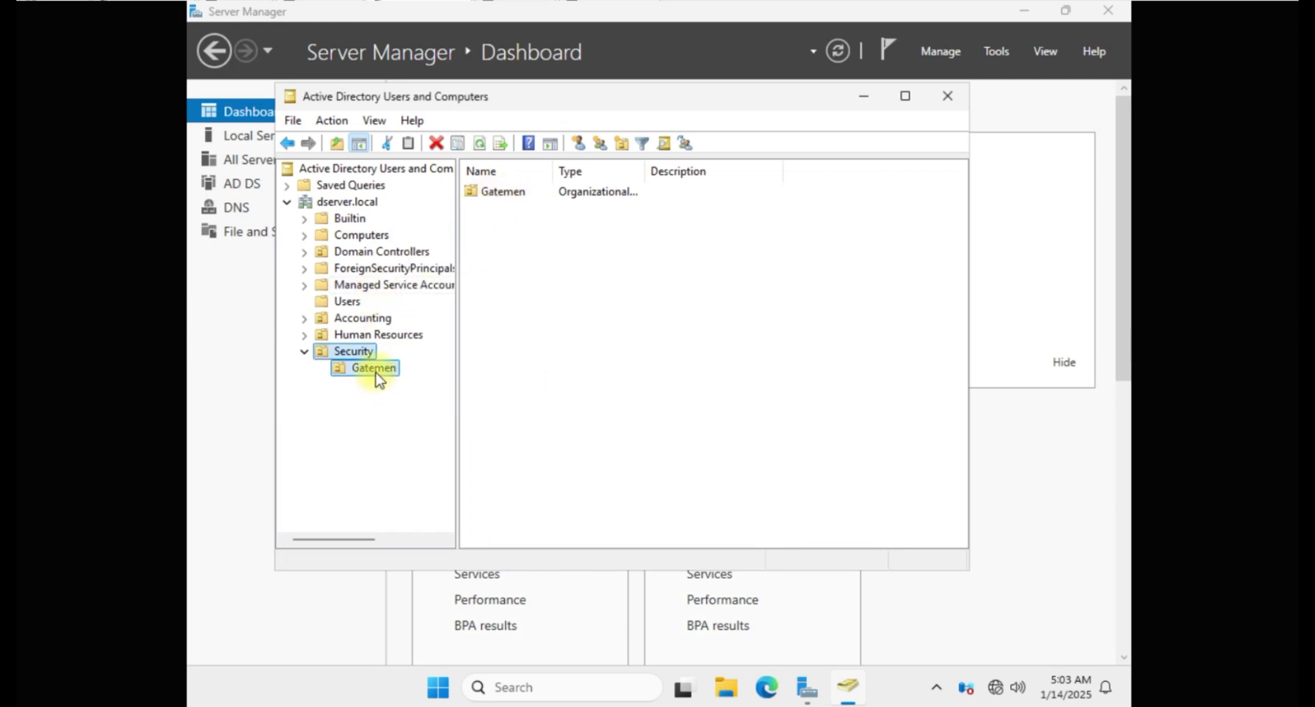
click(351, 355)
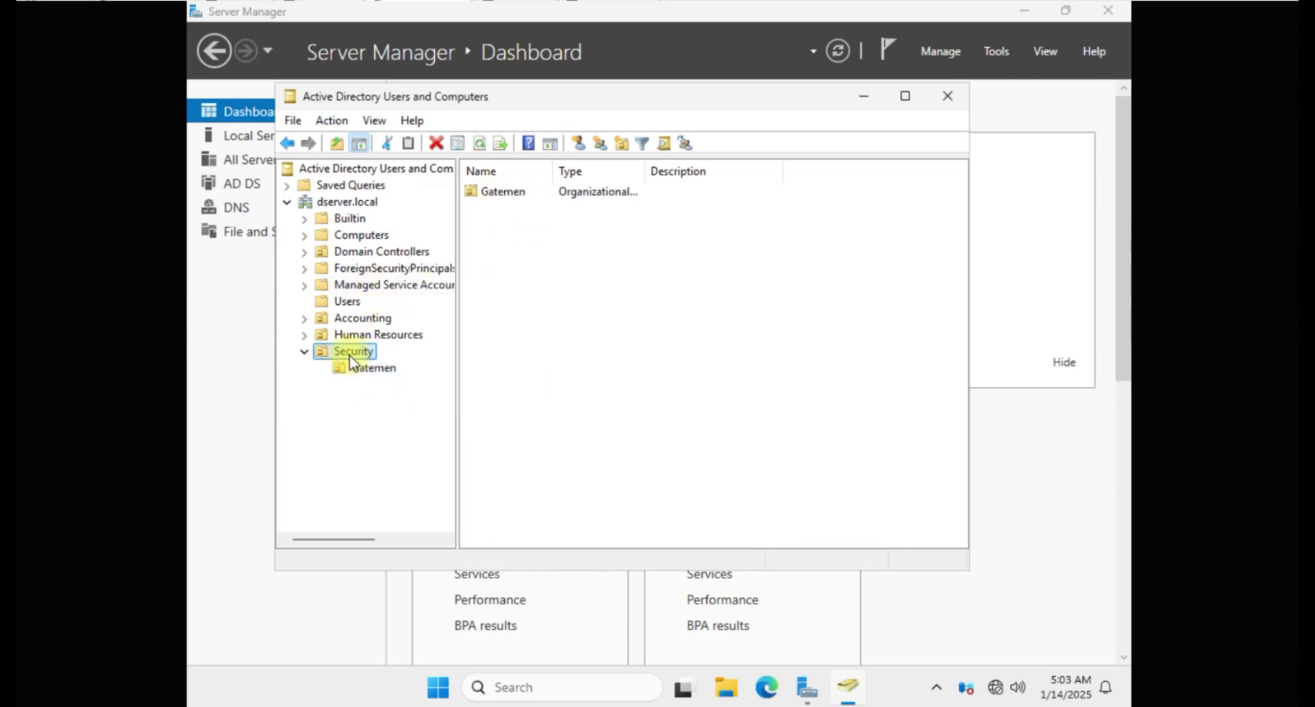
click(382, 370)
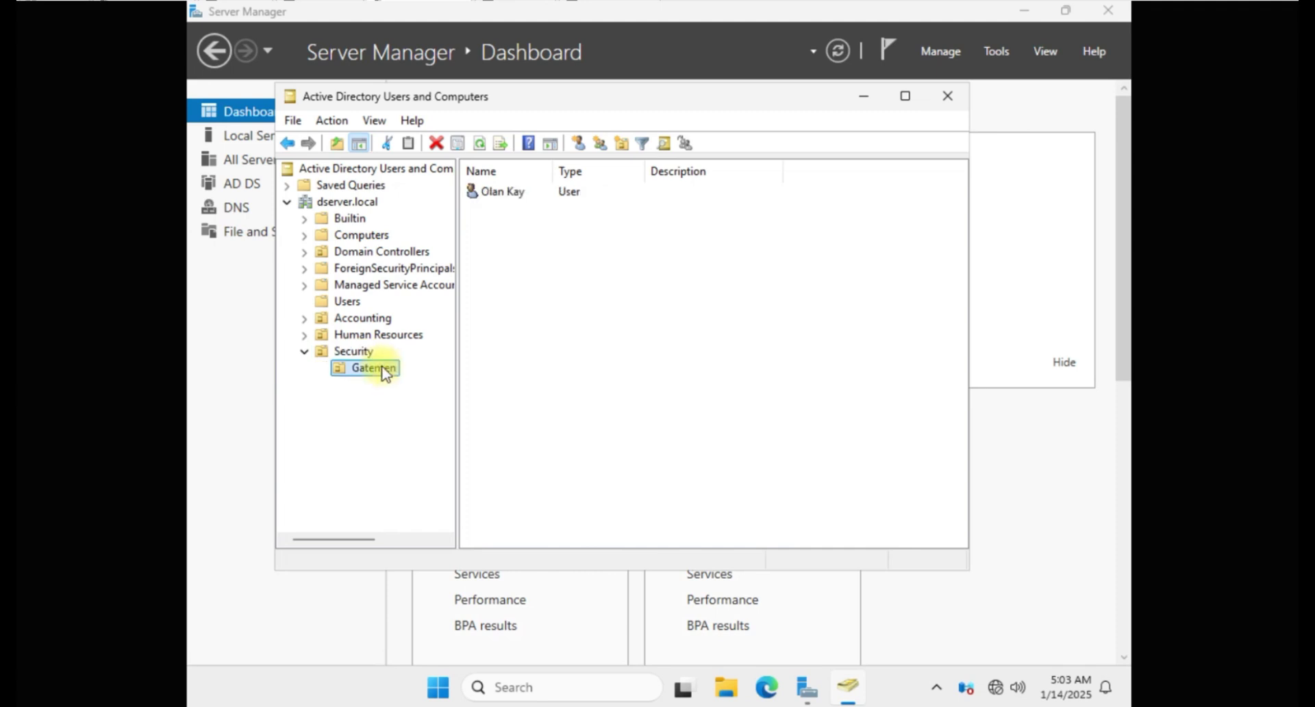
click(344, 352)
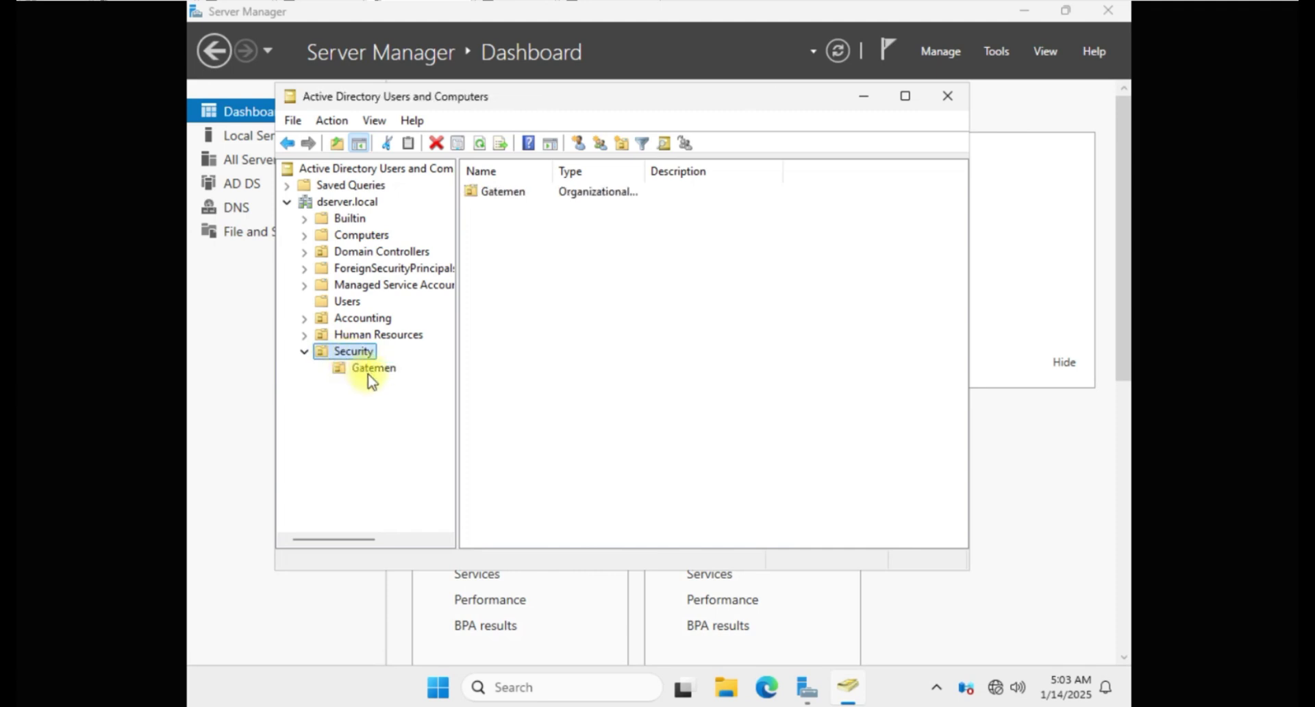
click(369, 370)
click(351, 358)
Step: Create the Choir security group at the dserver.local root
right_click(343, 202)
click(296, 397)
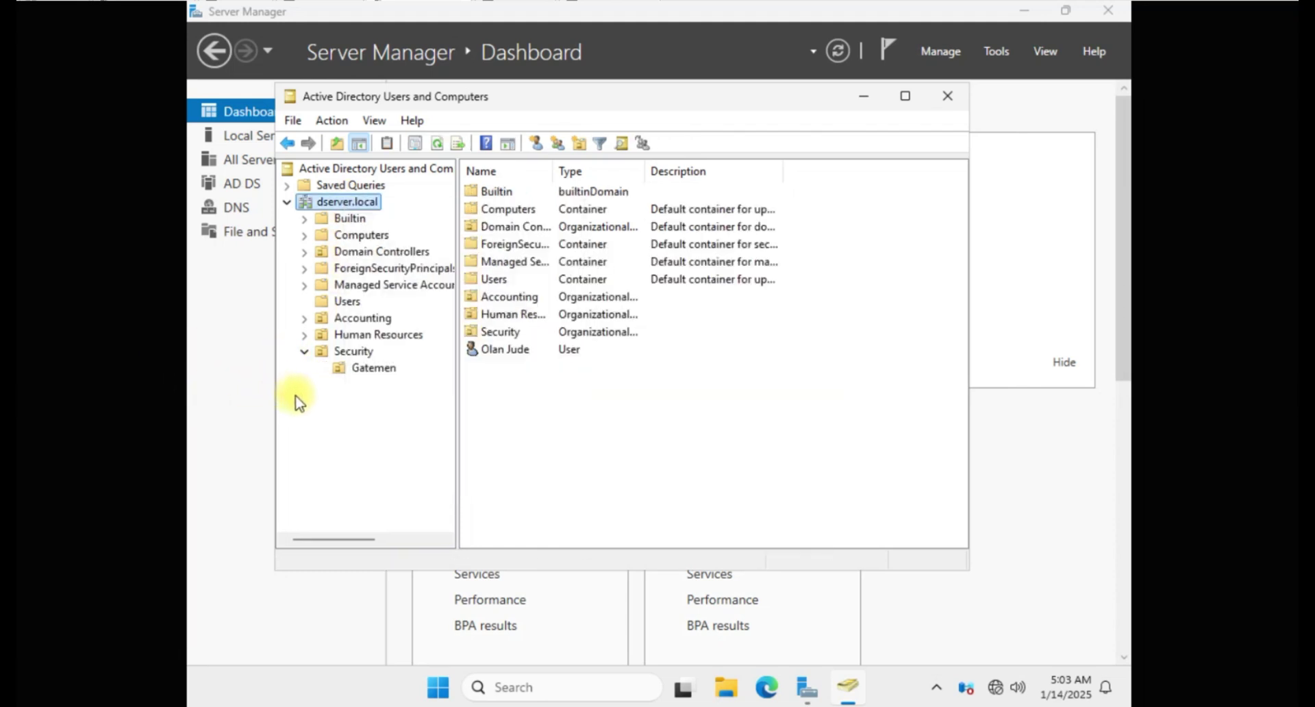
right_click(333, 200)
mouse_move(409, 341)
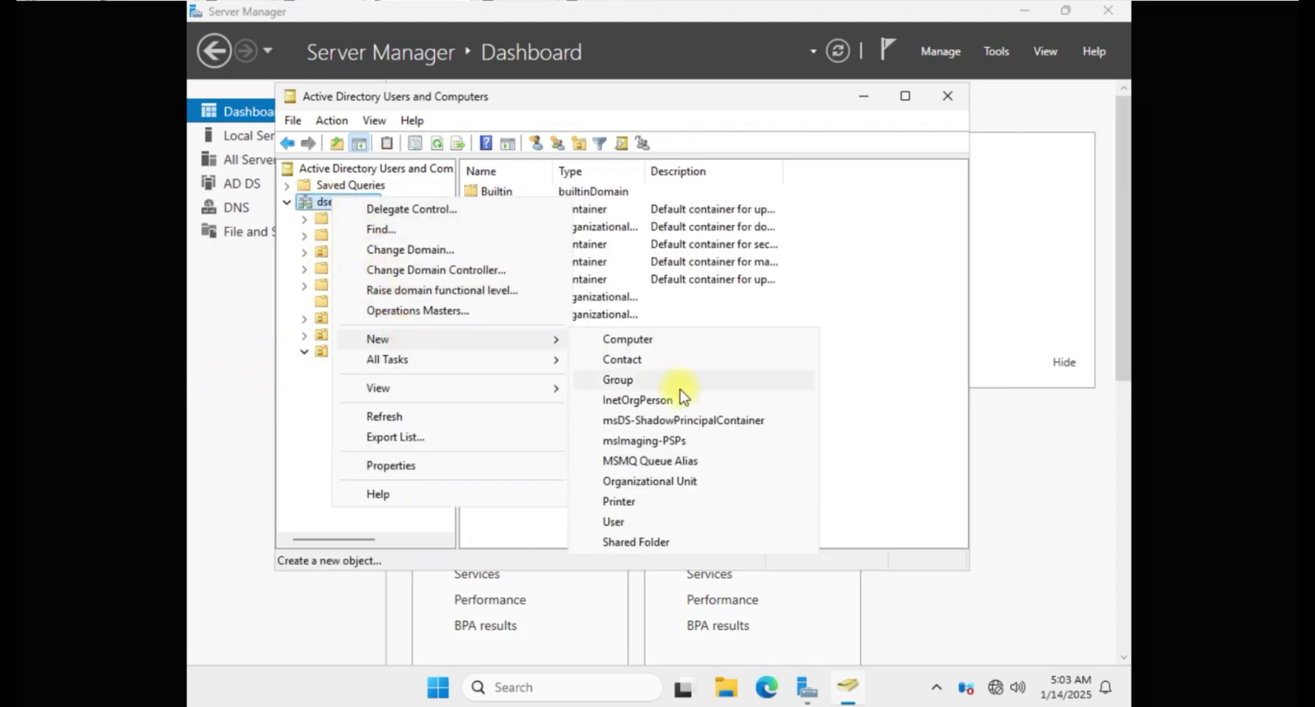
click(620, 379)
text(c)
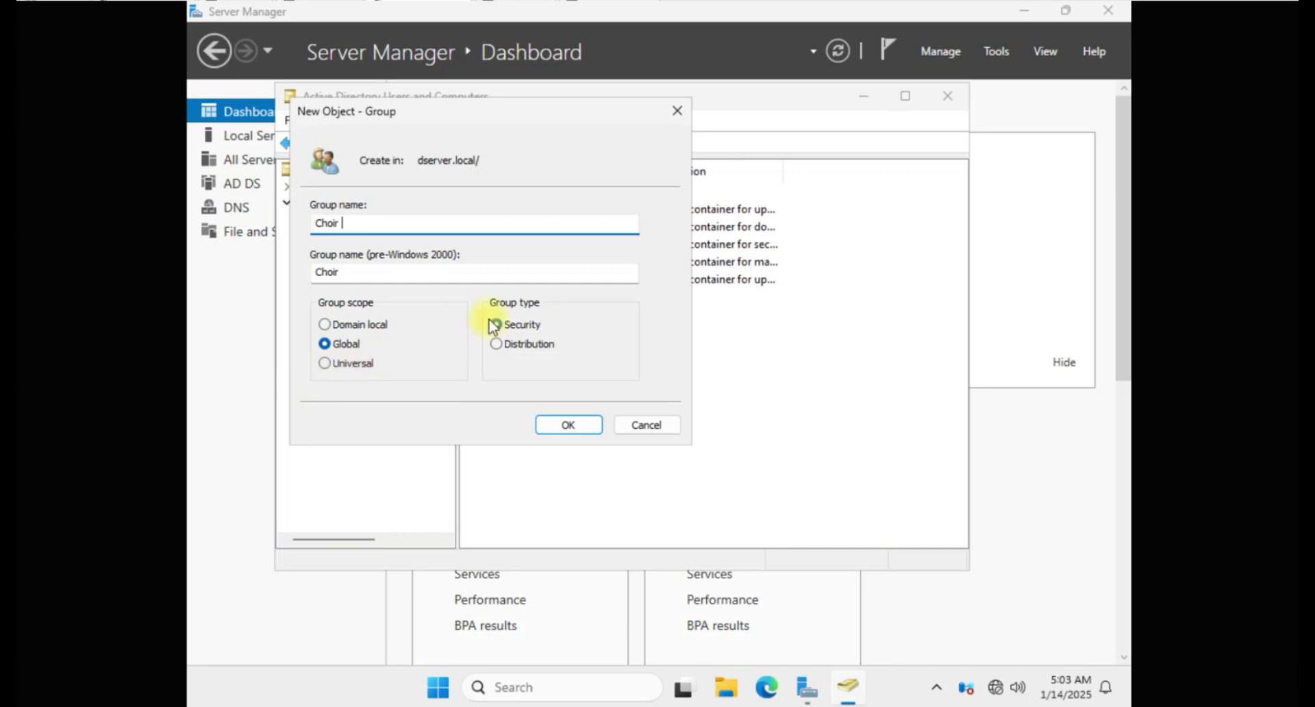
click(569, 425)
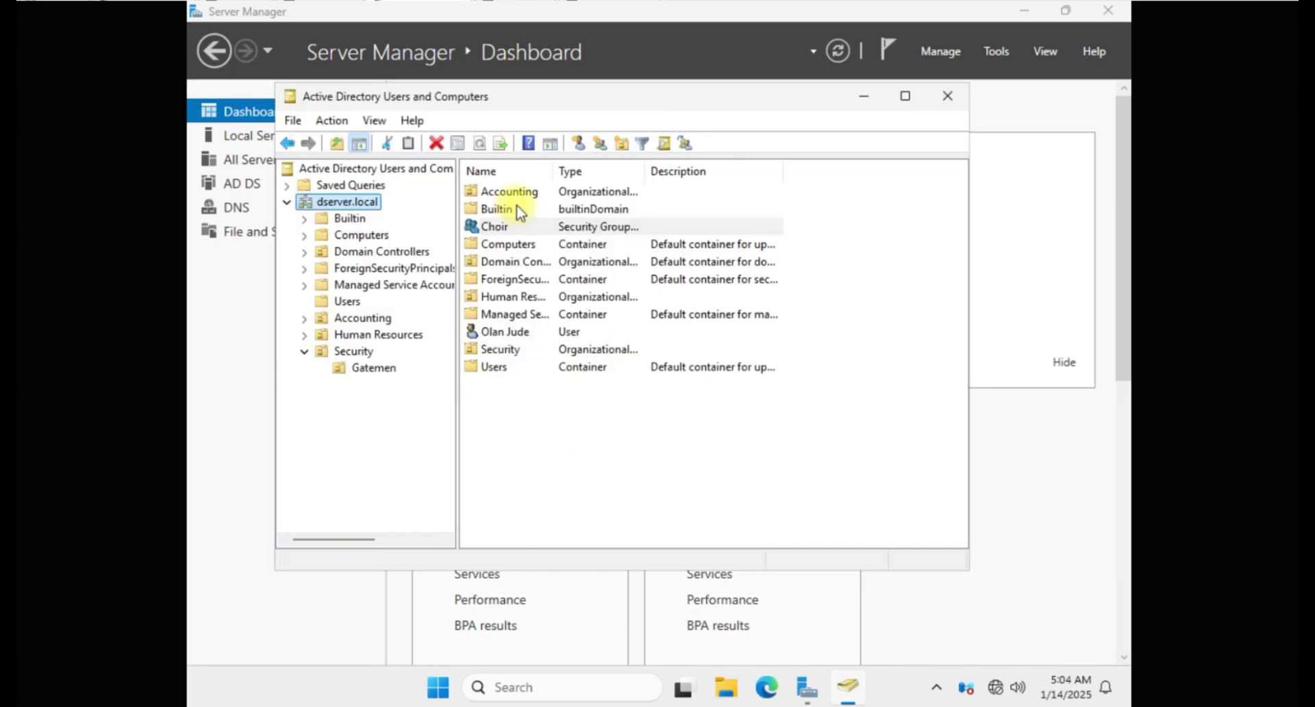
Step: Move the Night group into Gatemen, then drag it back into the Security OU
right_click(352, 353)
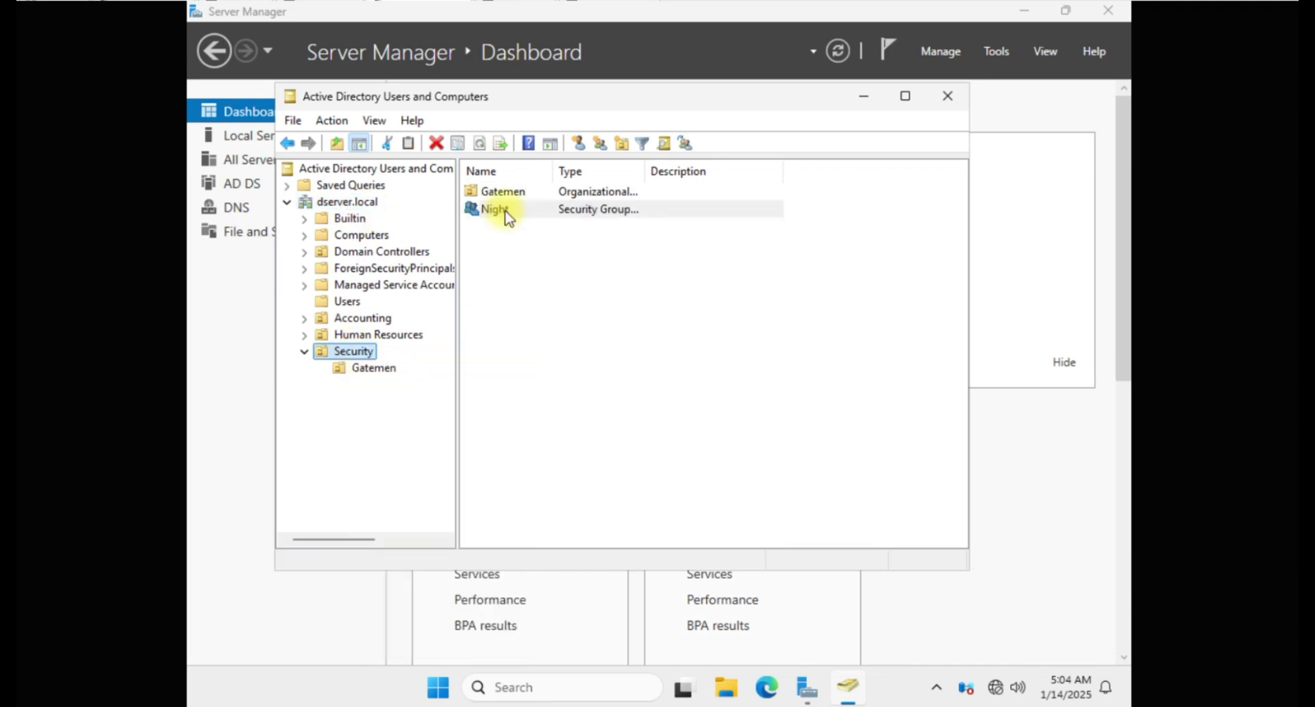
drag(504, 211, 376, 370)
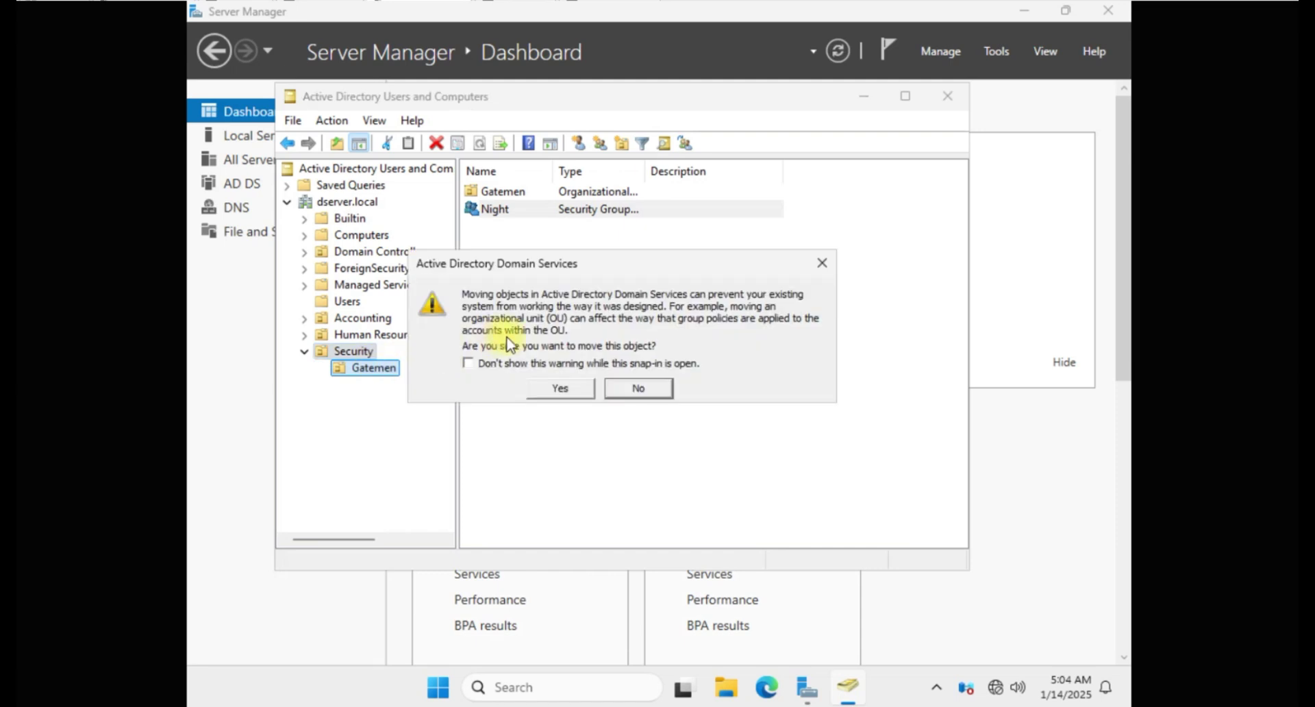
click(552, 386)
click(373, 368)
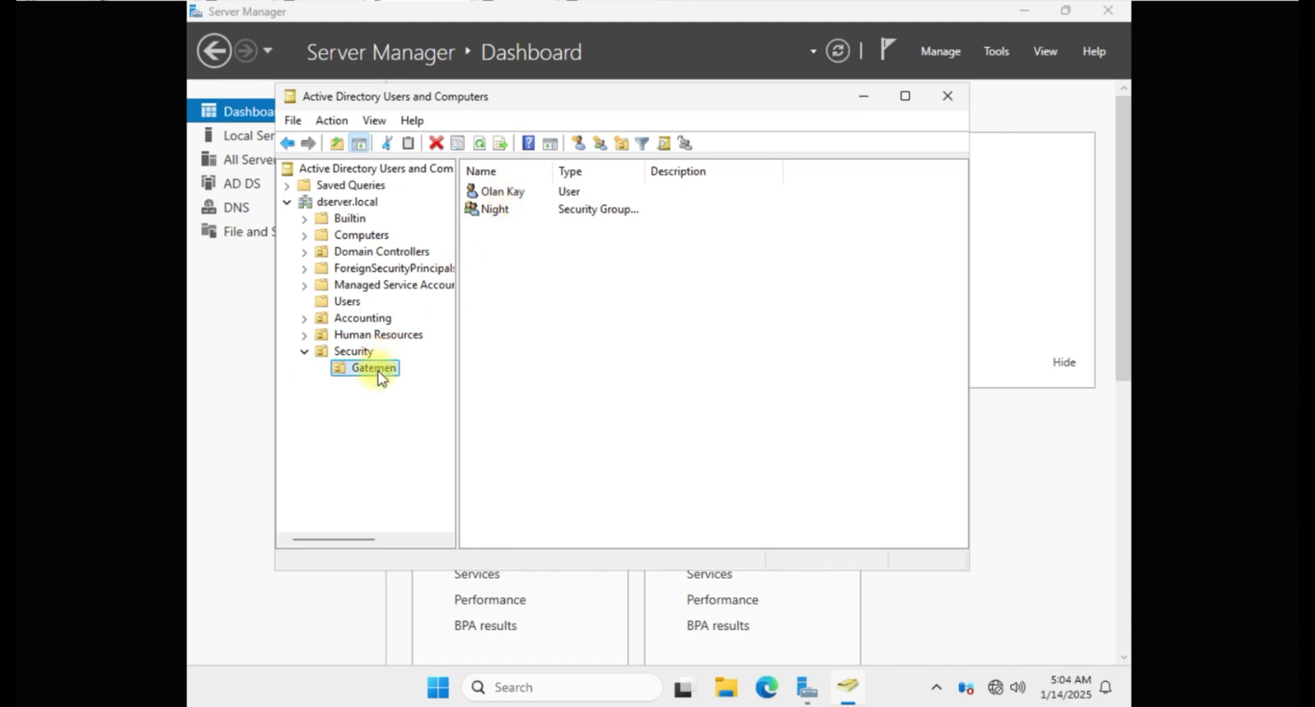
drag(494, 211, 348, 348)
click(348, 348)
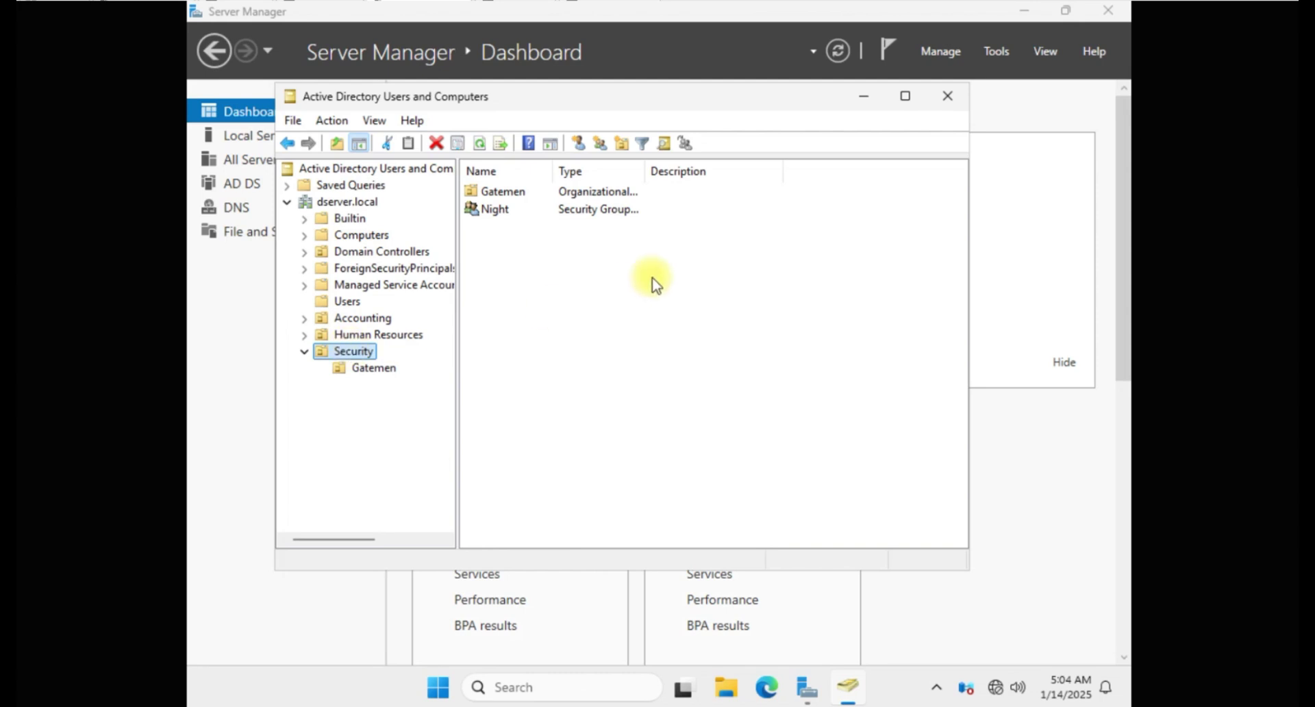
Step: Check the user inside Gatemen and re-expand the Security OU to review its contents
double_click(503, 192)
click(504, 194)
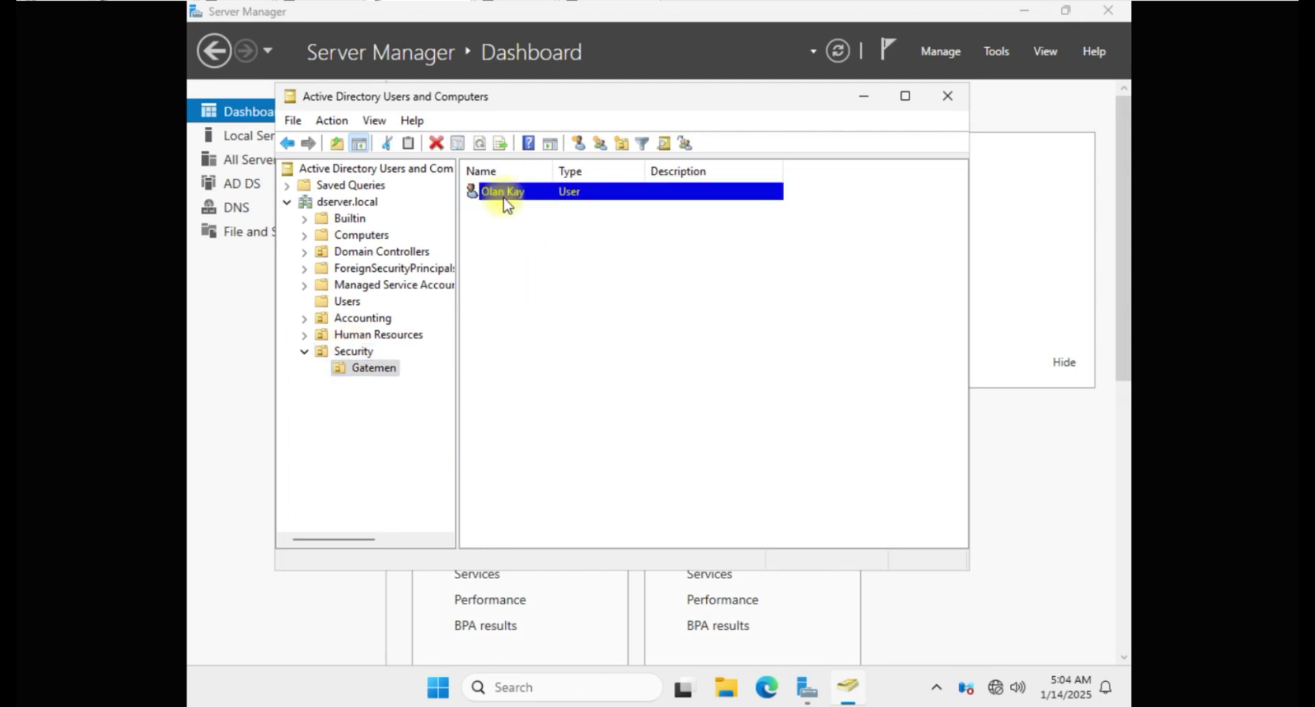
click(354, 352)
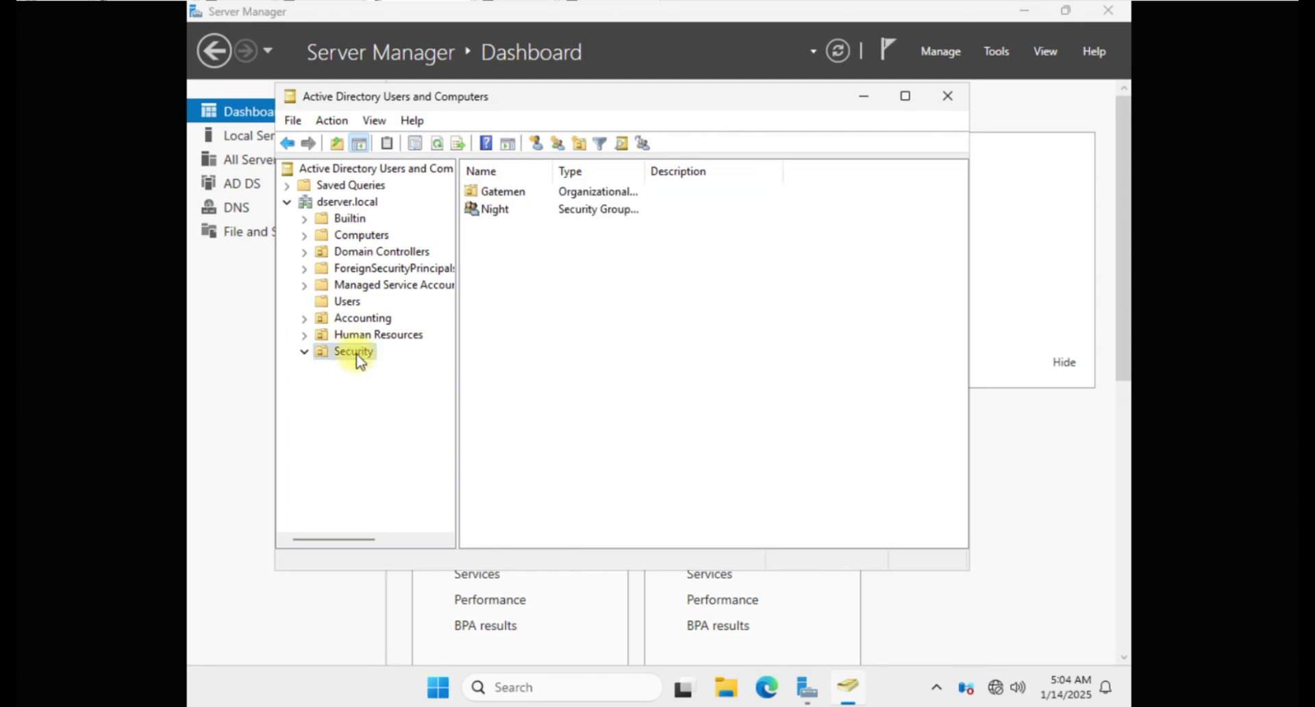
double_click(354, 352)
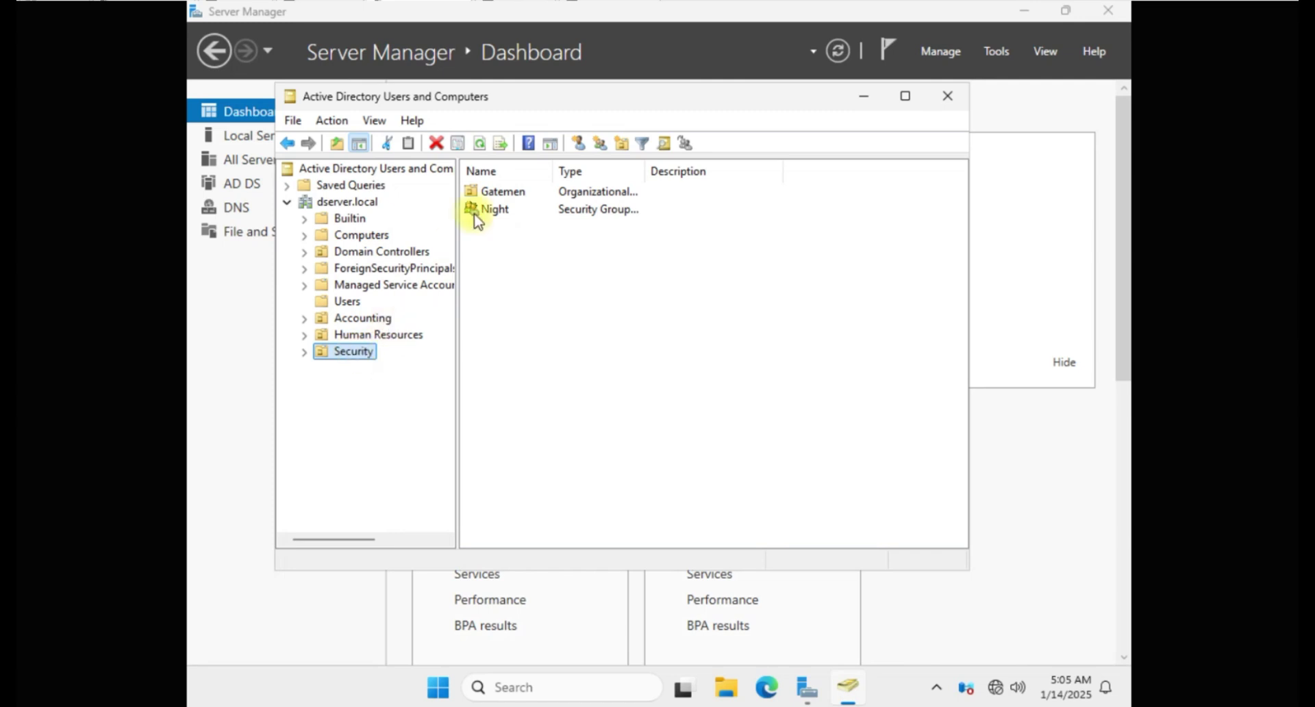
double_click(494, 193)
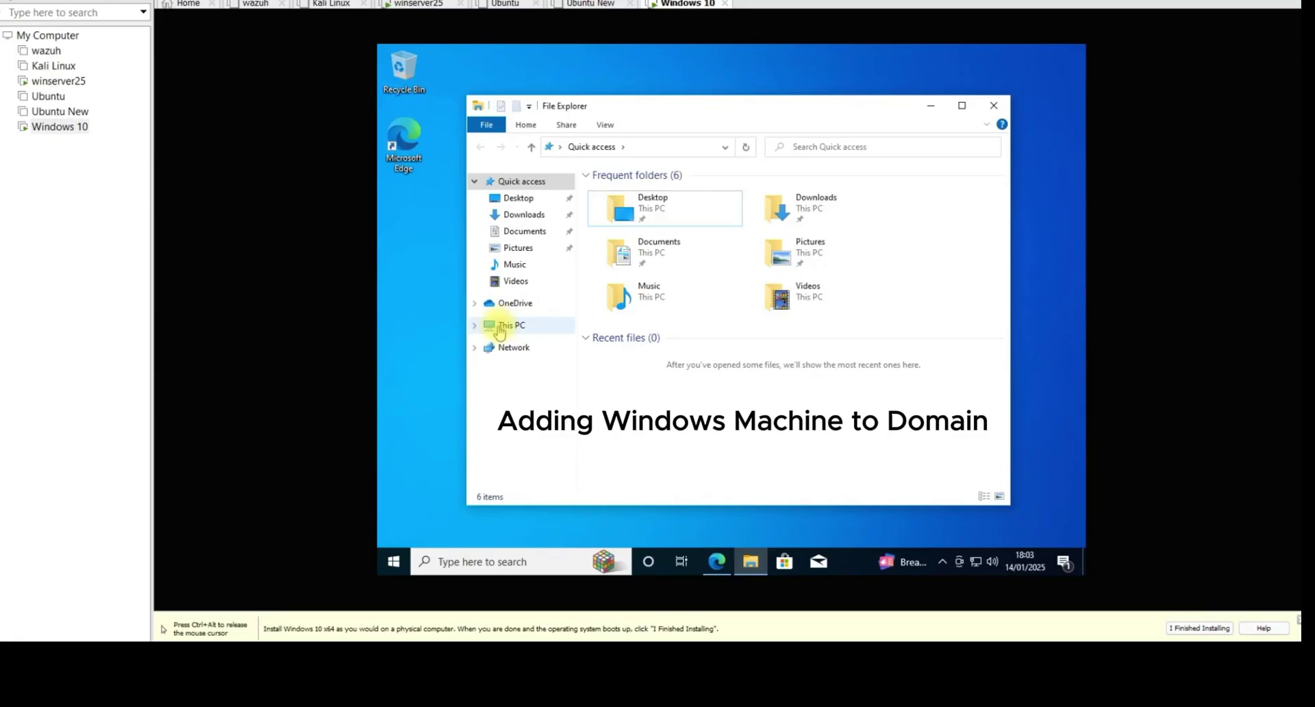
Step: Open the Computer Name/Domain Changes dialog from This PC's advanced system properties
right_click(500, 331)
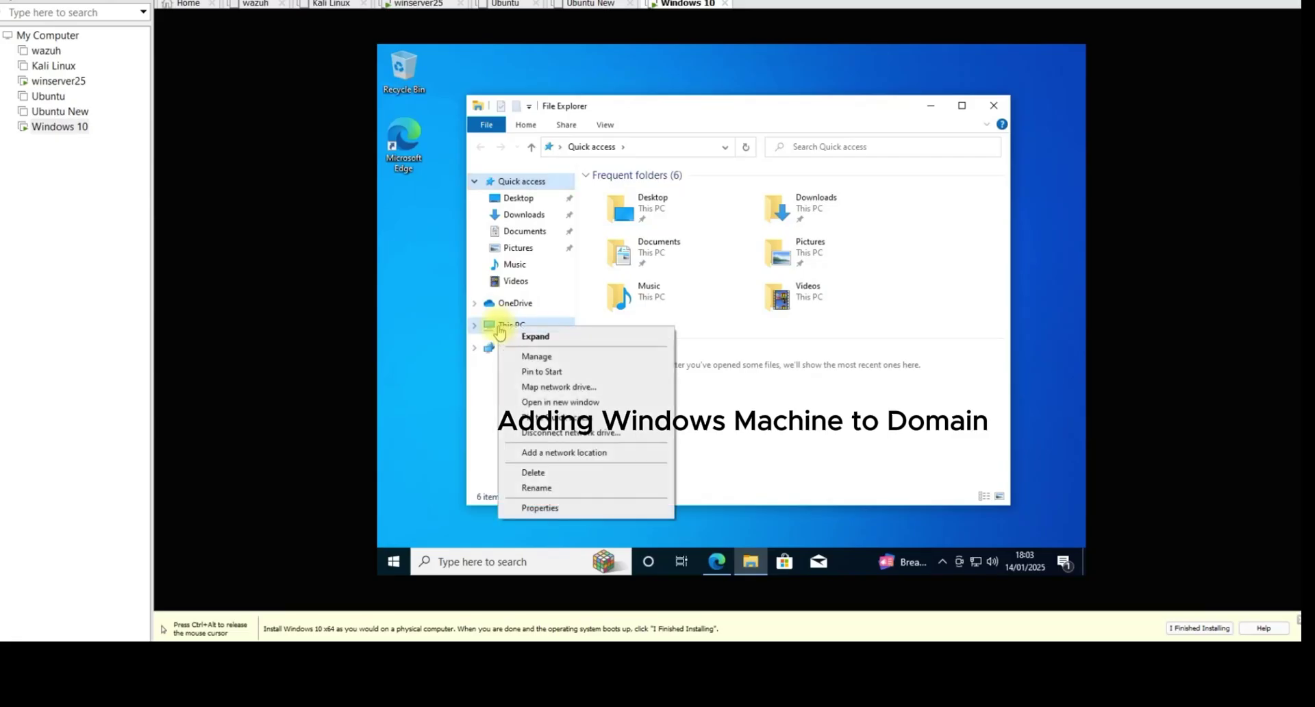
click(550, 514)
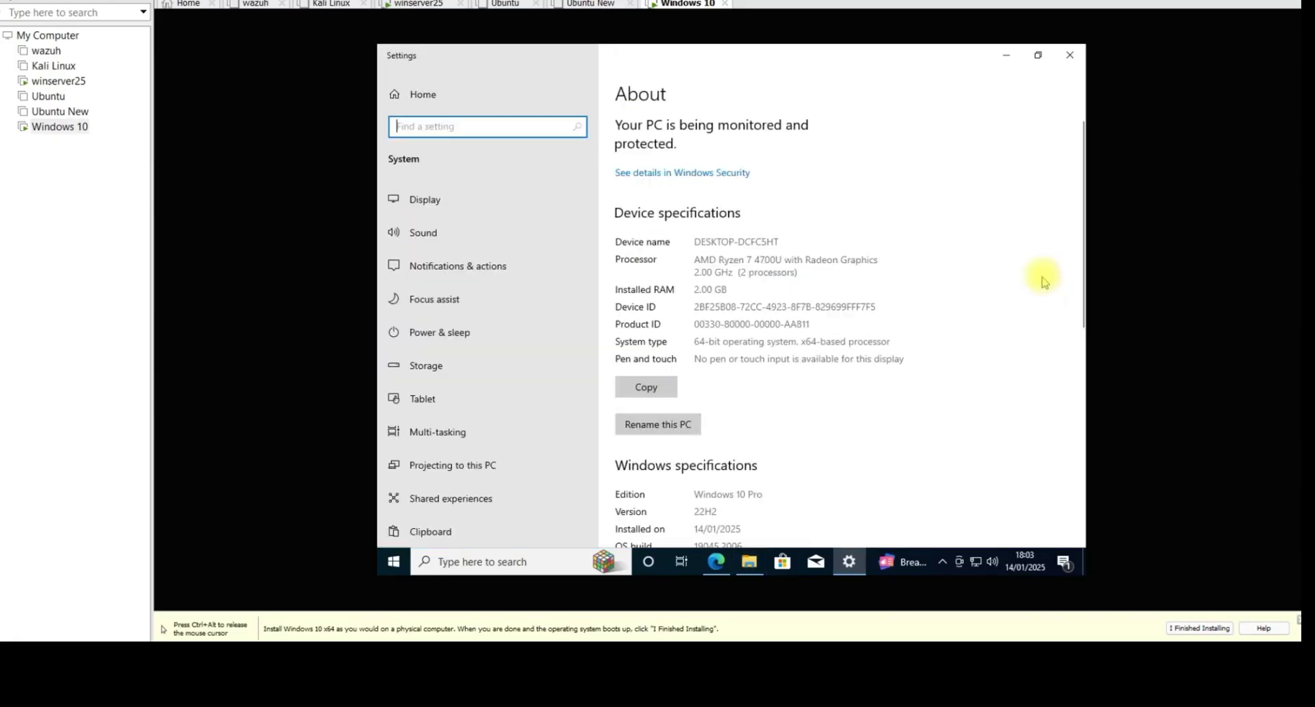
drag(1086, 274, 1066, 399)
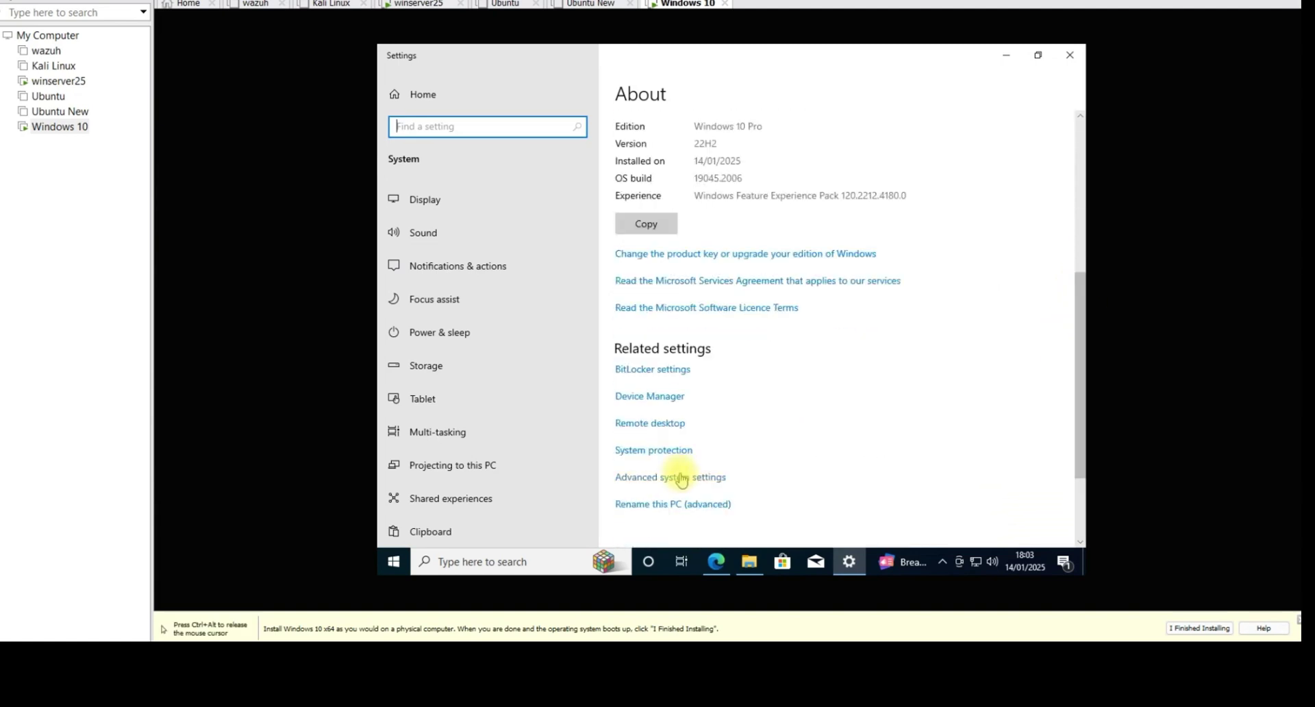
click(681, 480)
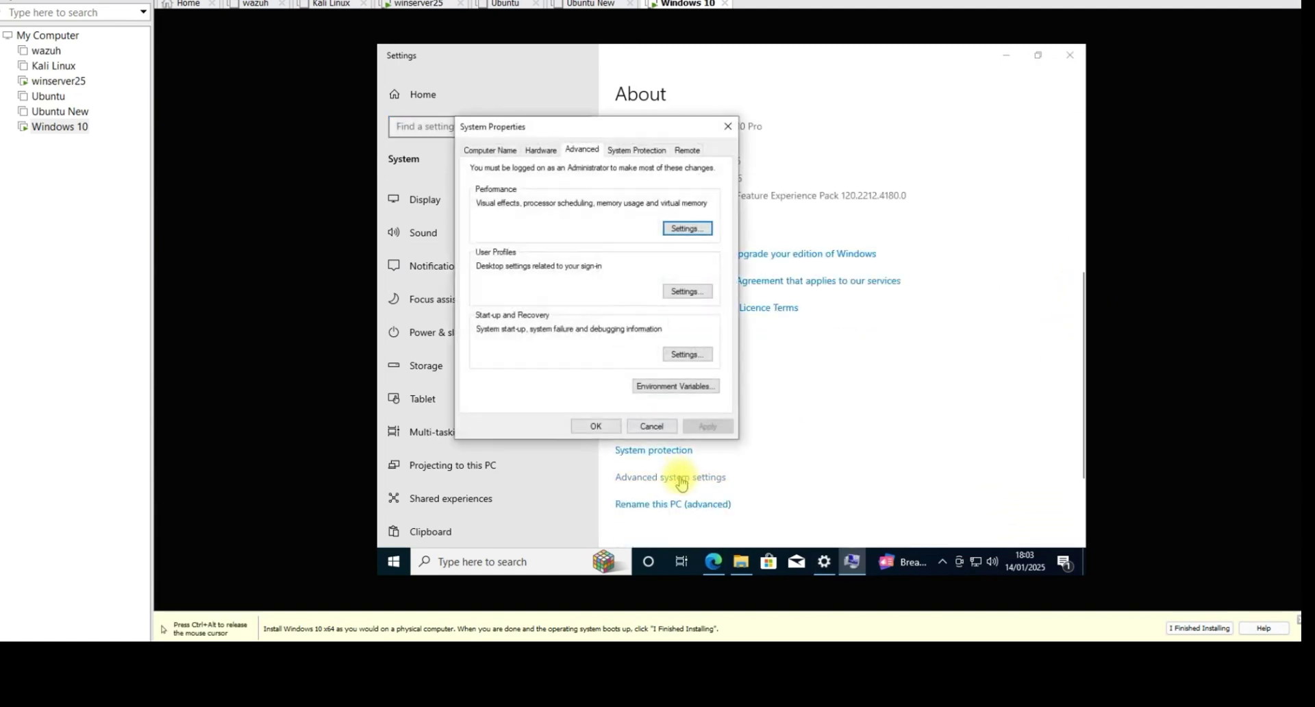
click(483, 150)
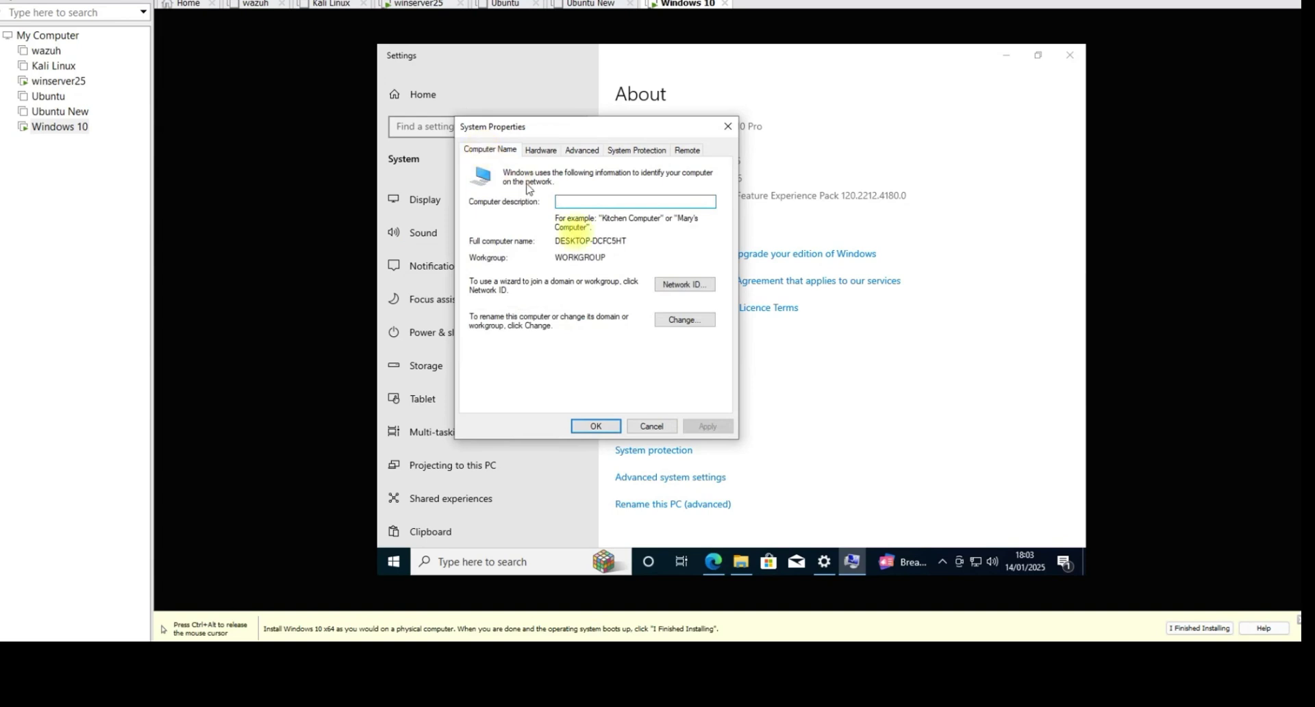
click(685, 318)
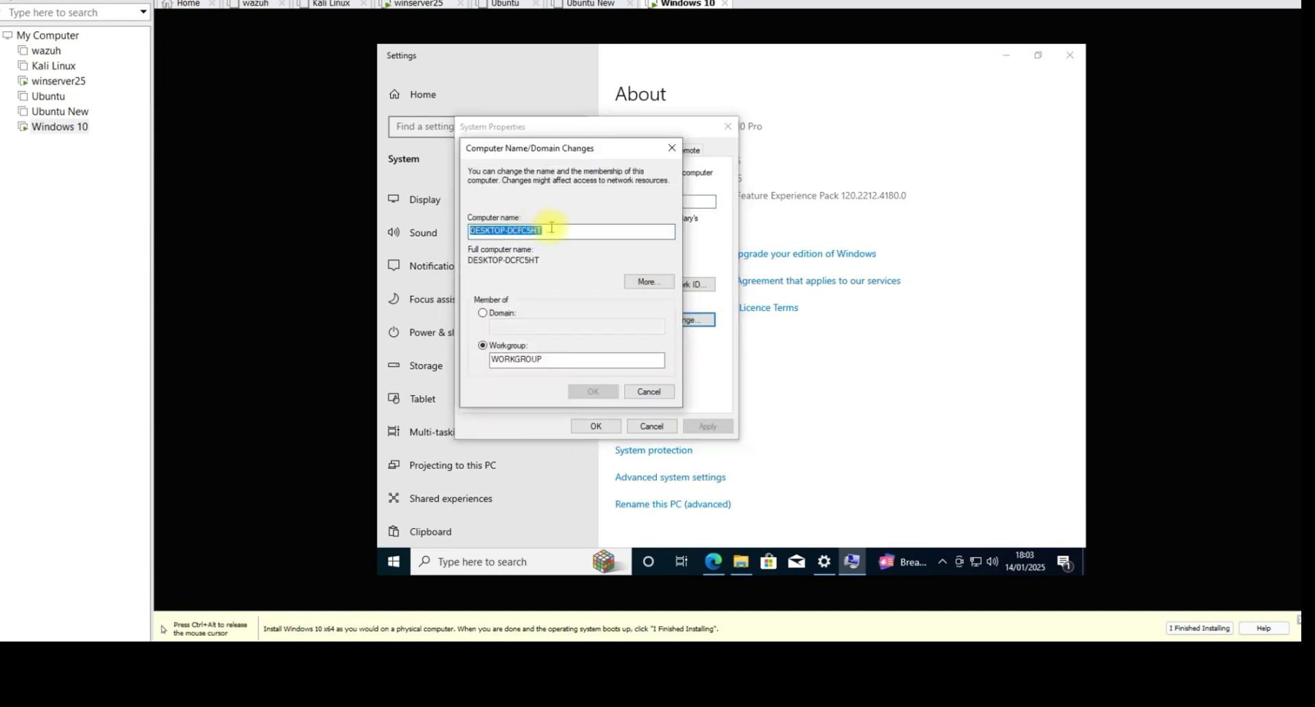
Step: Replace the default name DESKTOP-DCFC5HT with Computer1, then trim it to 'Computer'
click(551, 227)
drag(548, 229, 471, 227)
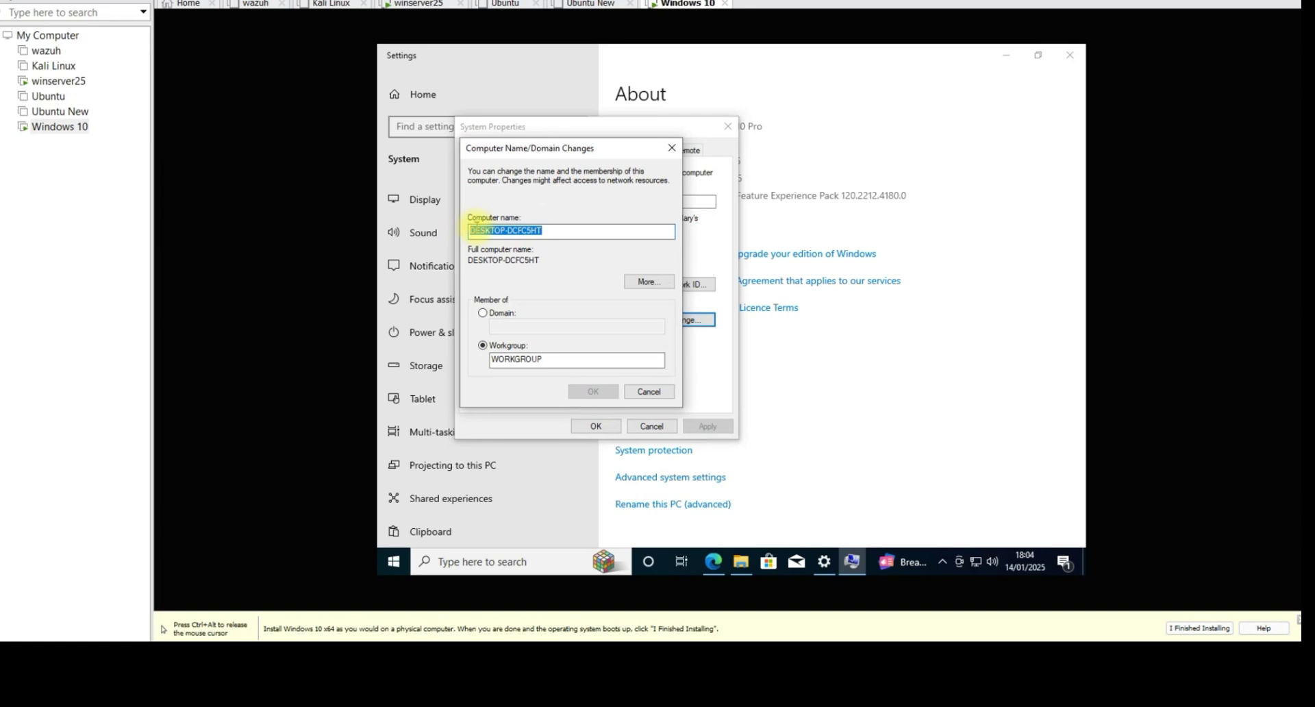
text(Computer1)
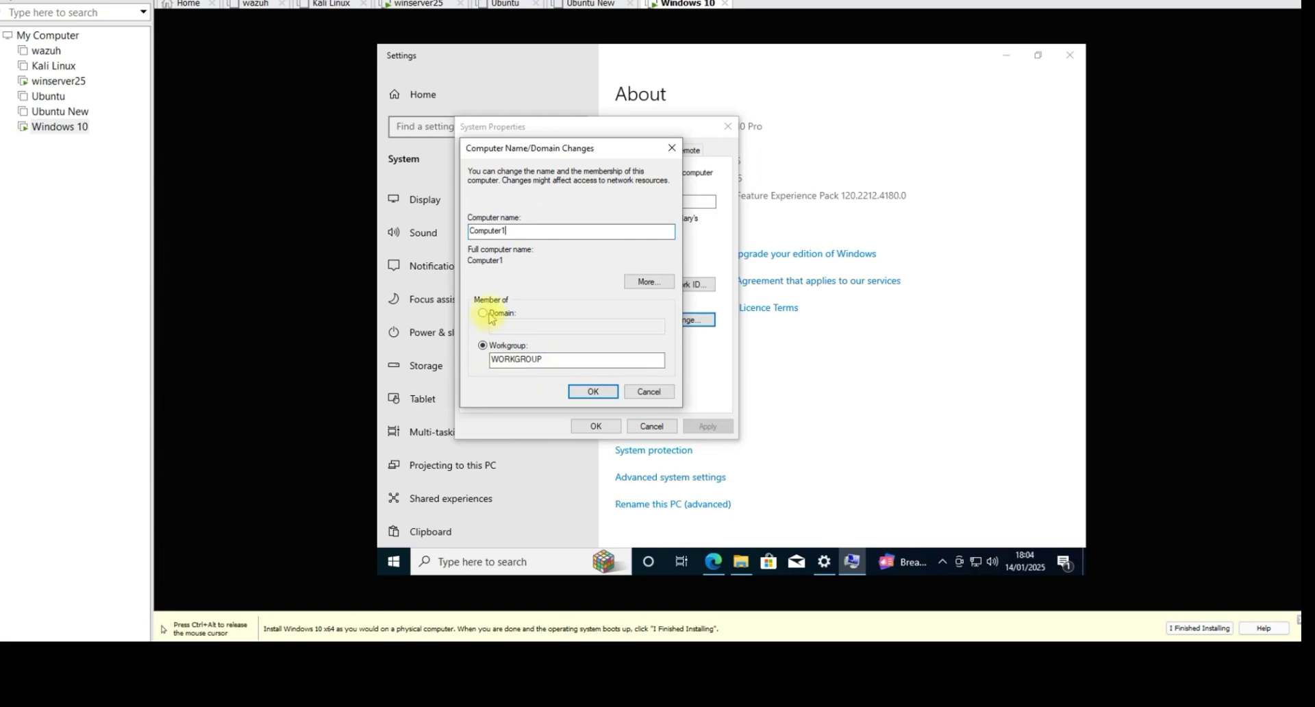
click(422, 4)
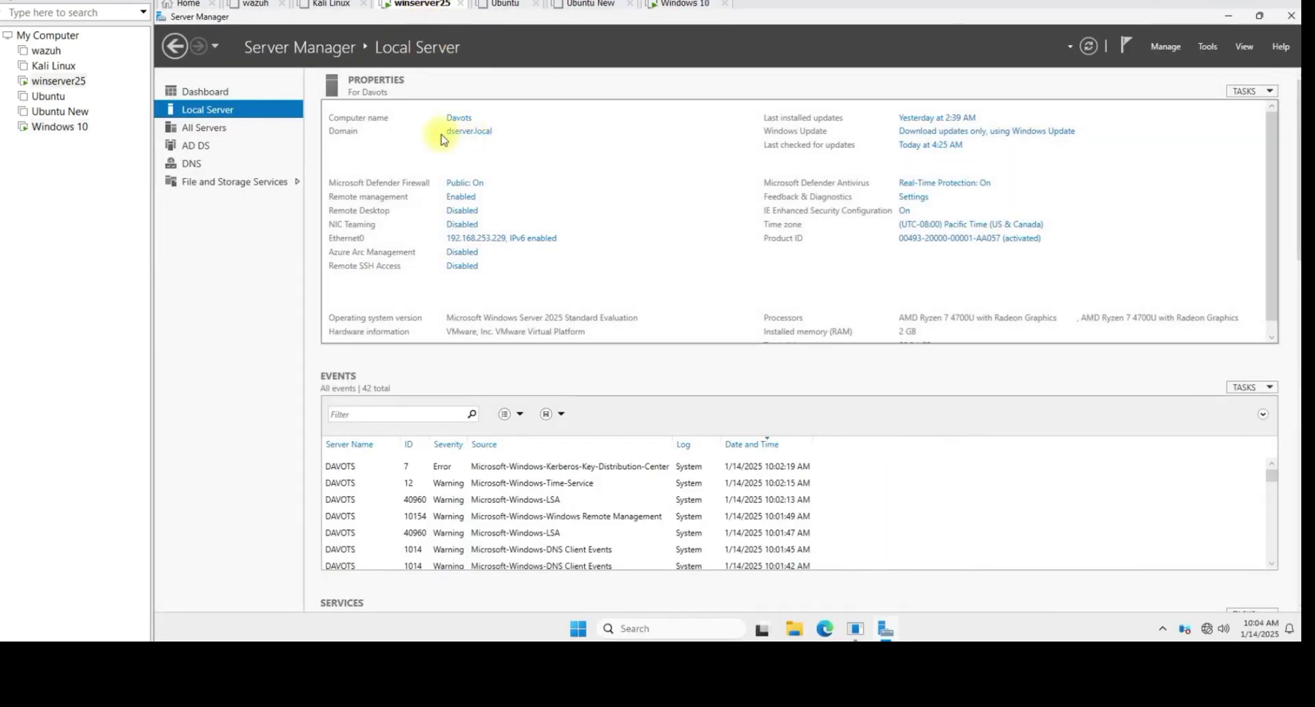
click(685, 4)
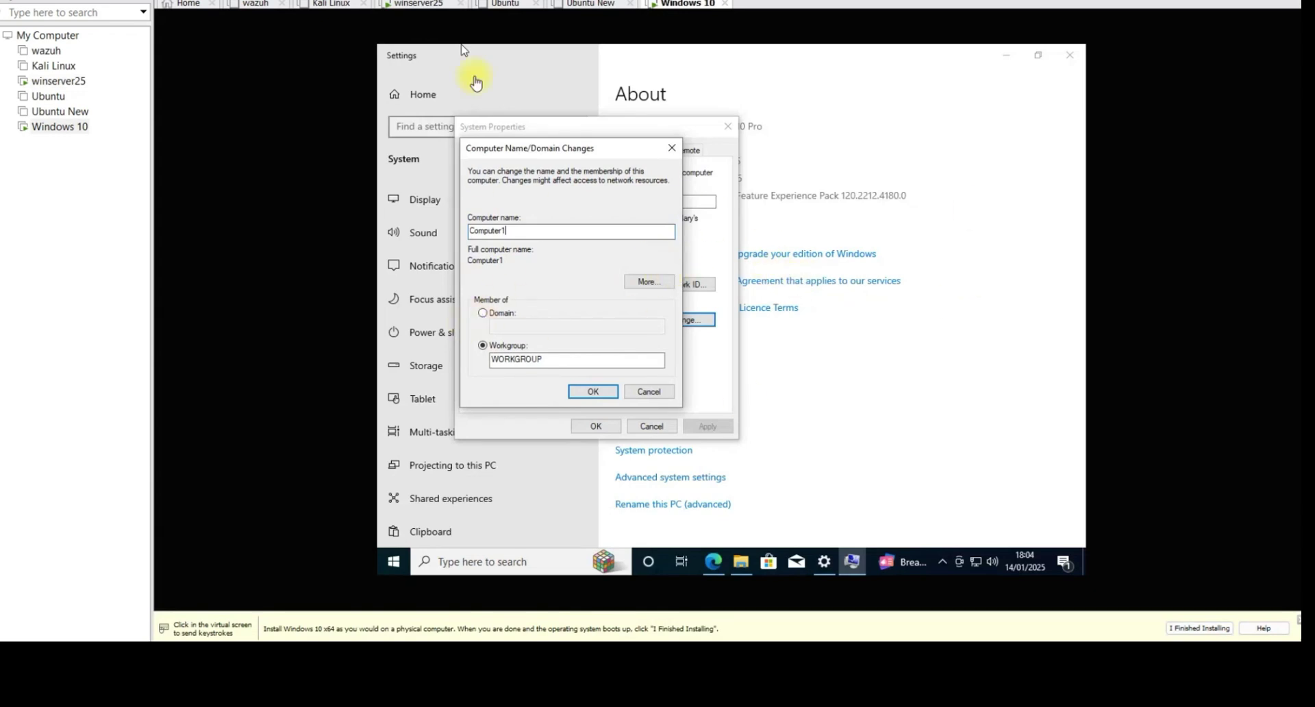
click(602, 324)
key(BackSpace)
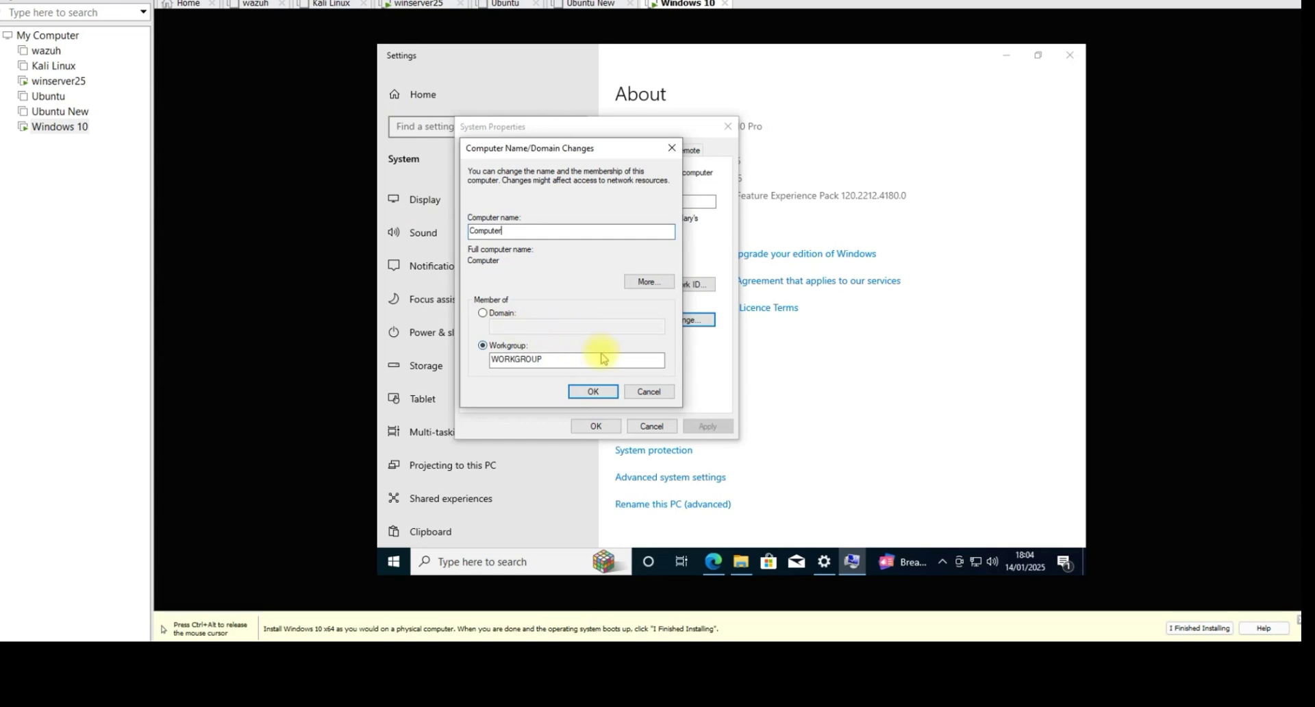
Step: Set domain membership to dserver.local, submit, and dismiss the 'domain controller could not be contacted' error
click(483, 314)
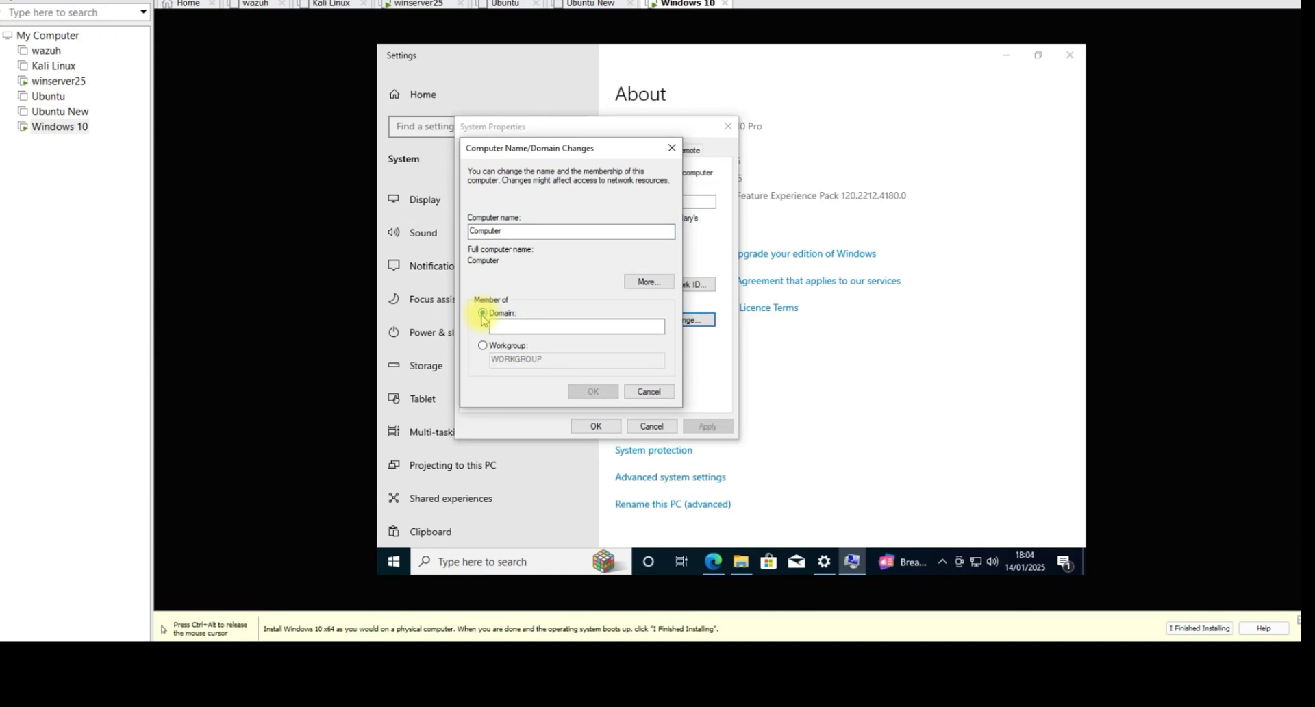
click(483, 348)
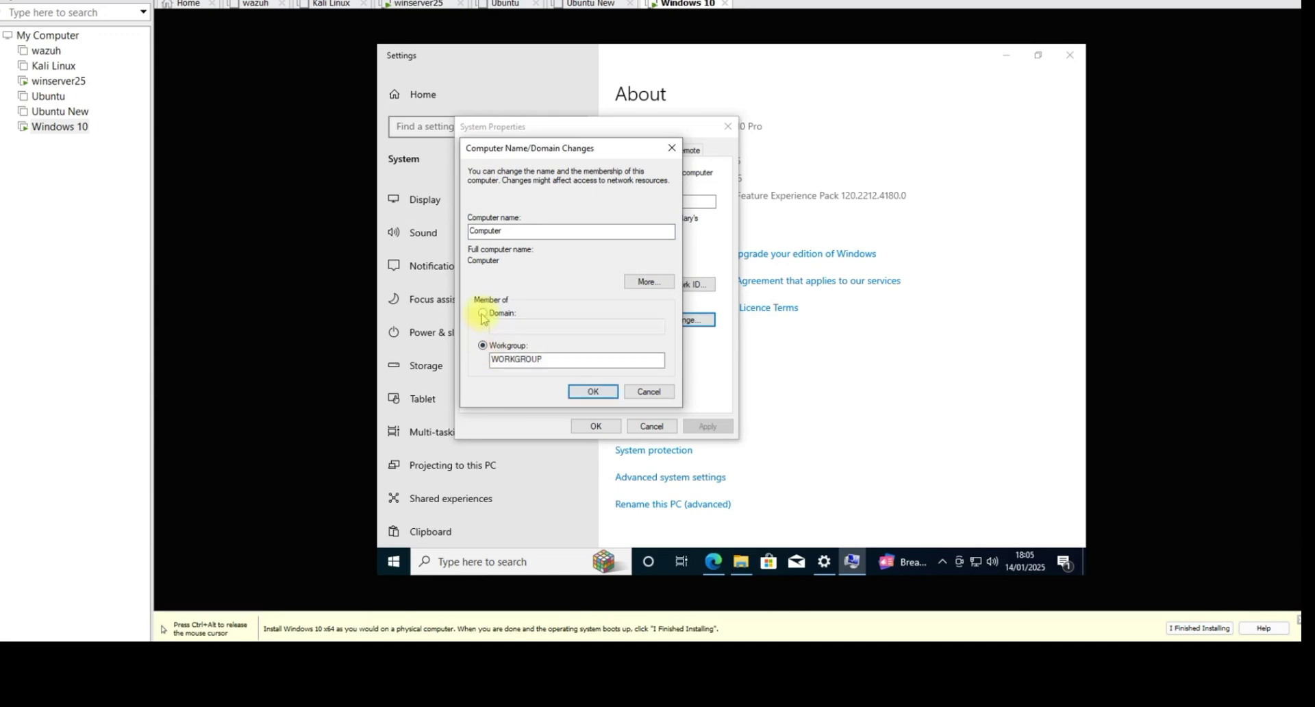
click(483, 313)
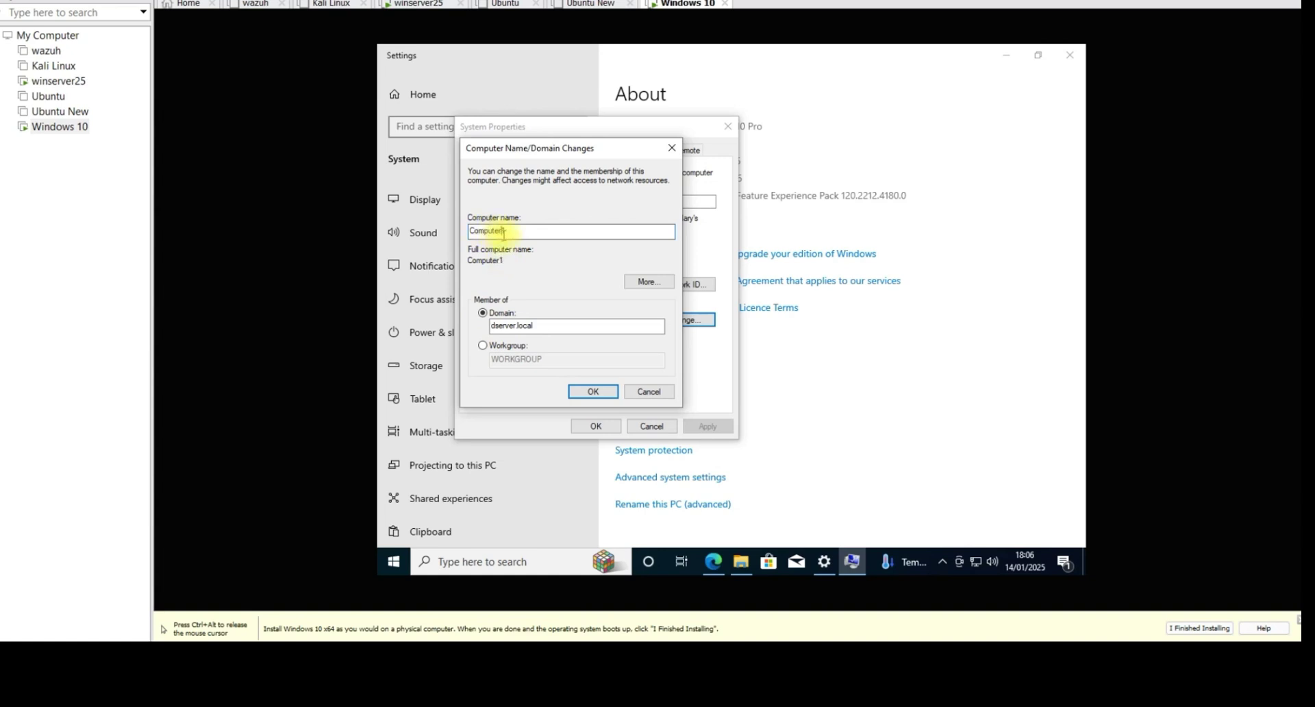
drag(541, 326, 492, 326)
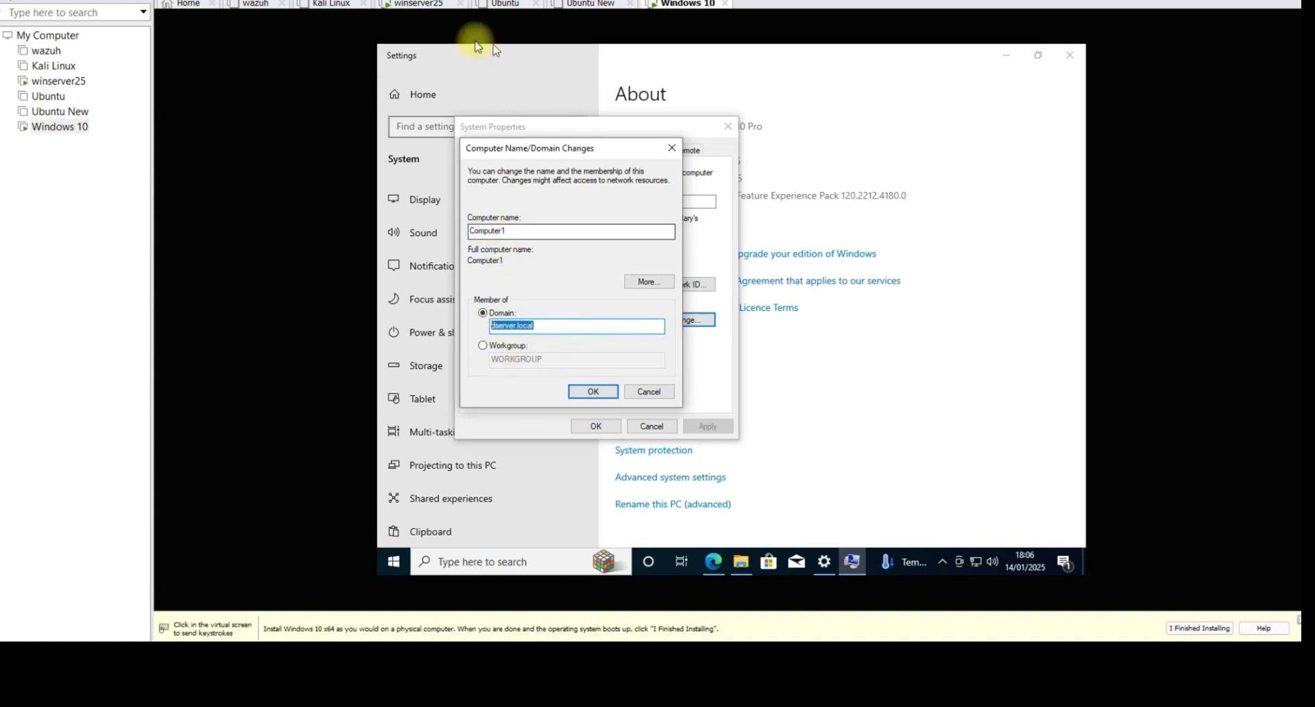
click(418, 3)
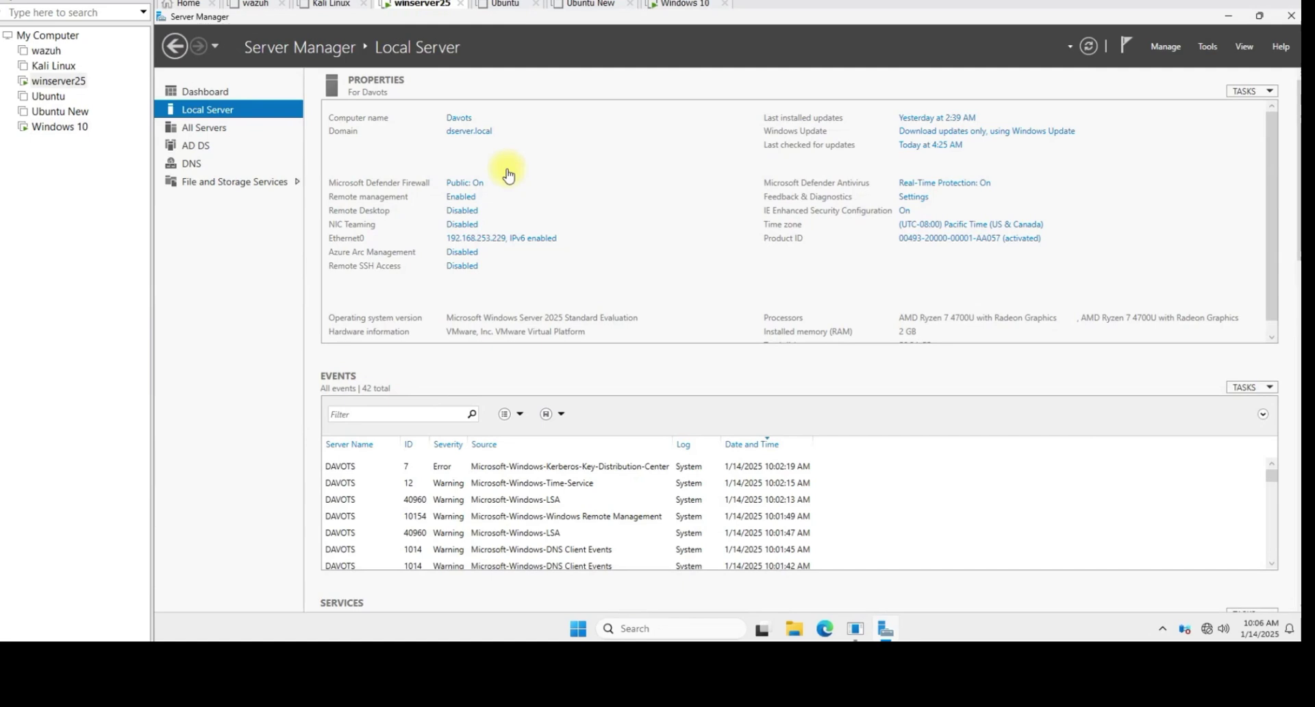
click(679, 4)
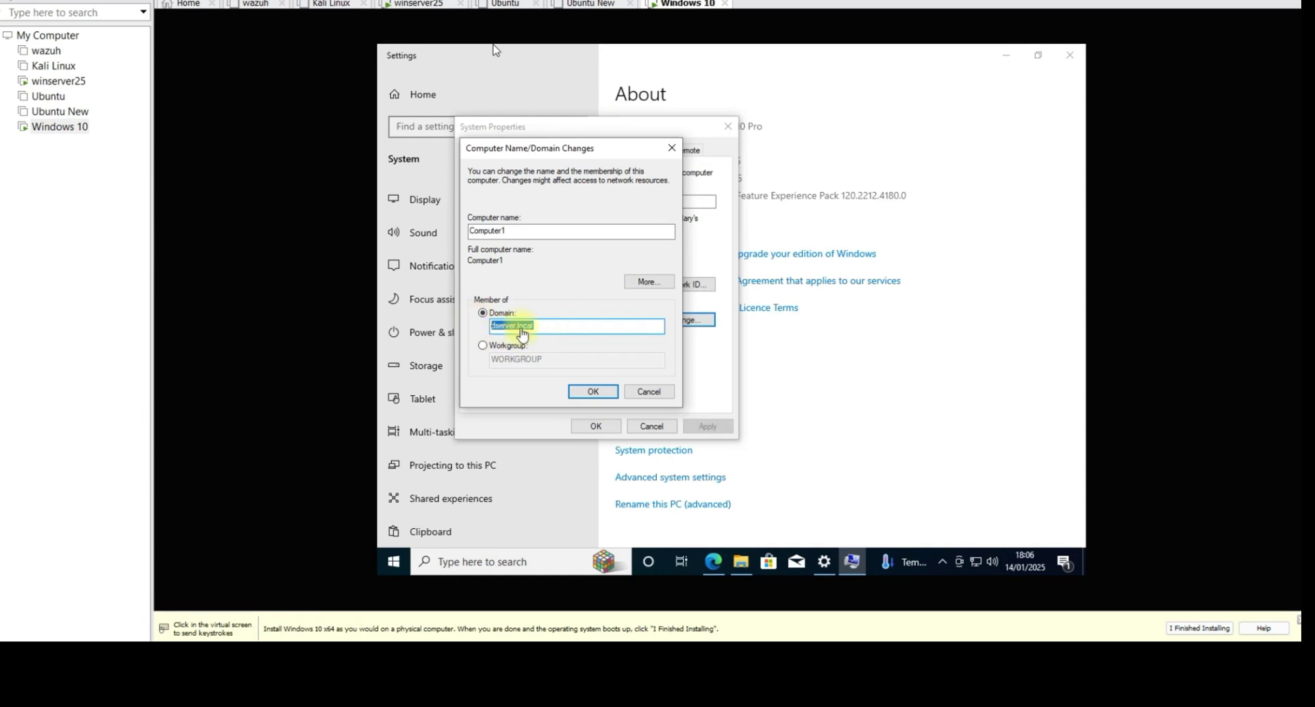
click(589, 392)
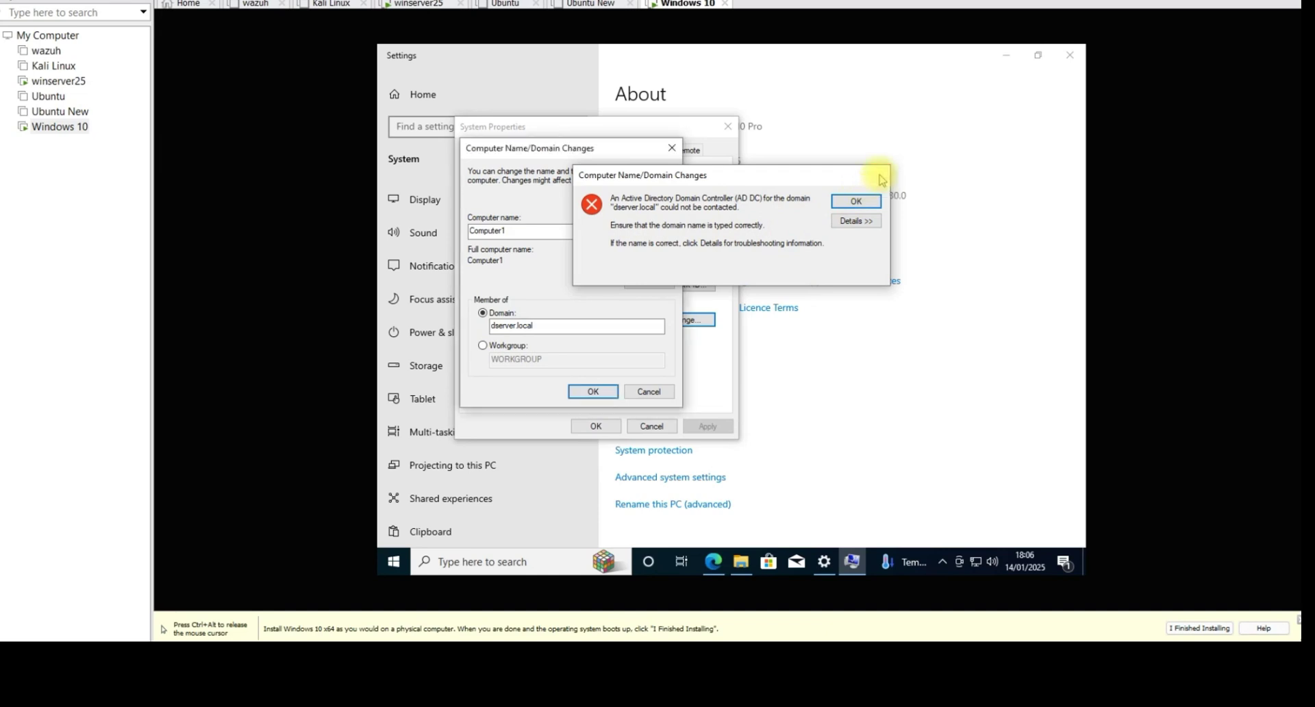
click(880, 175)
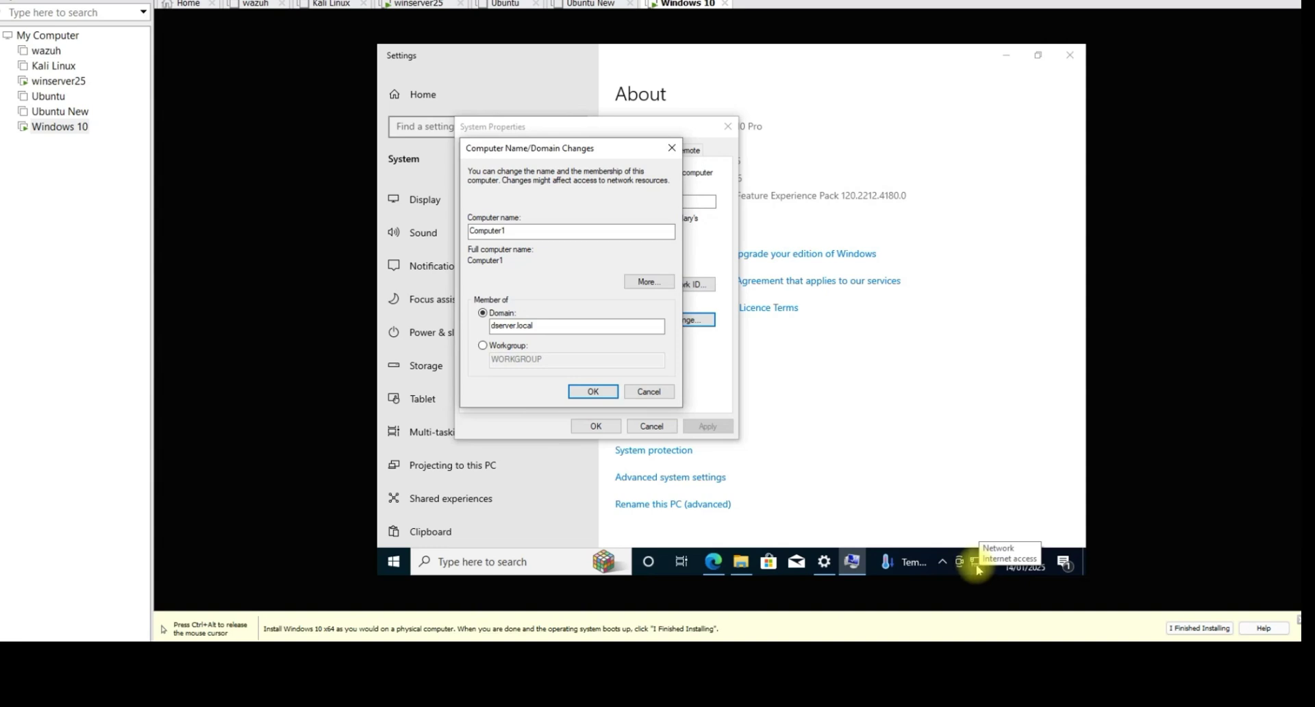
Step: Open the Ethernet0 adapter's Internet Protocol Version 4 (TCP/IPv4) properties
click(976, 566)
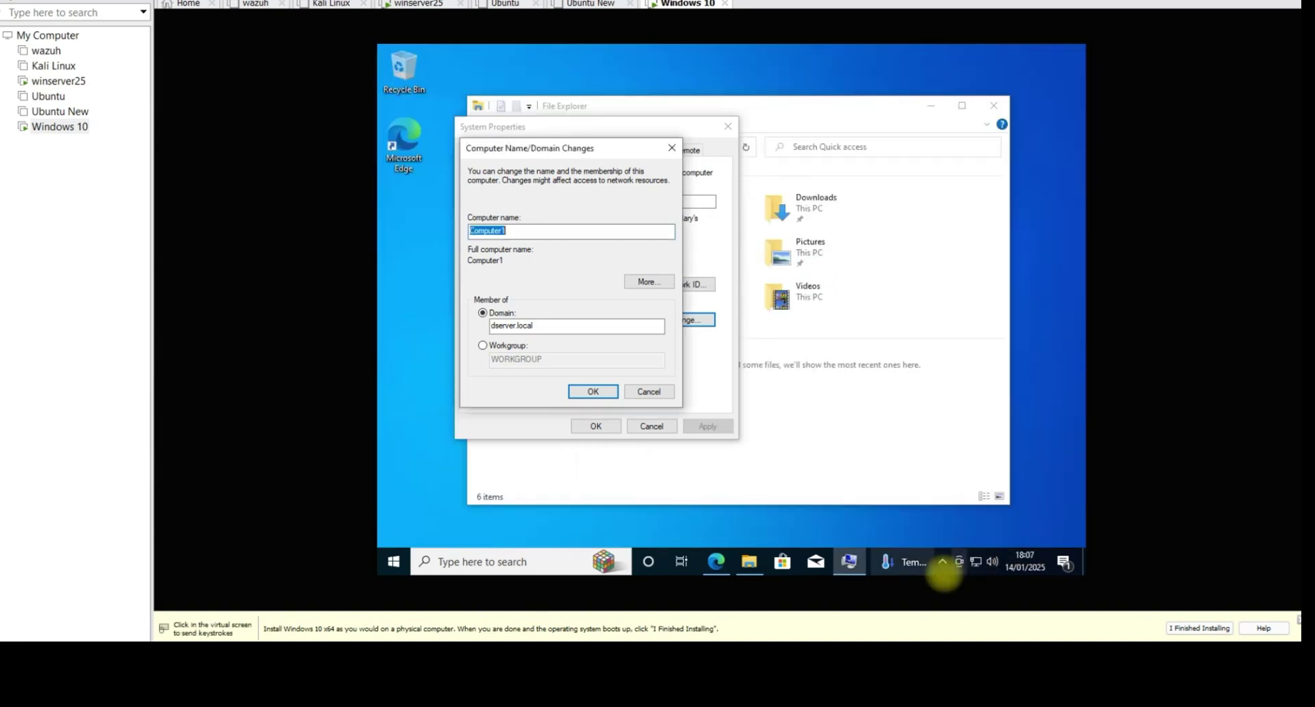
click(977, 566)
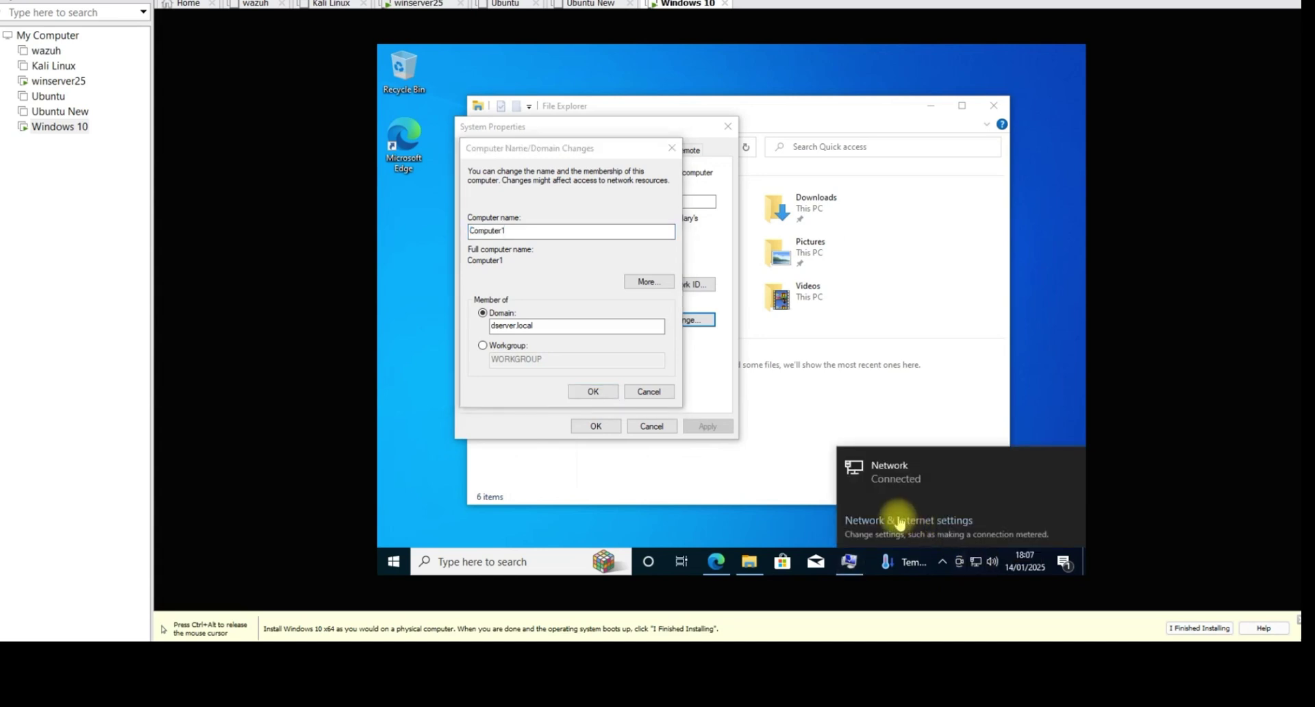
click(900, 526)
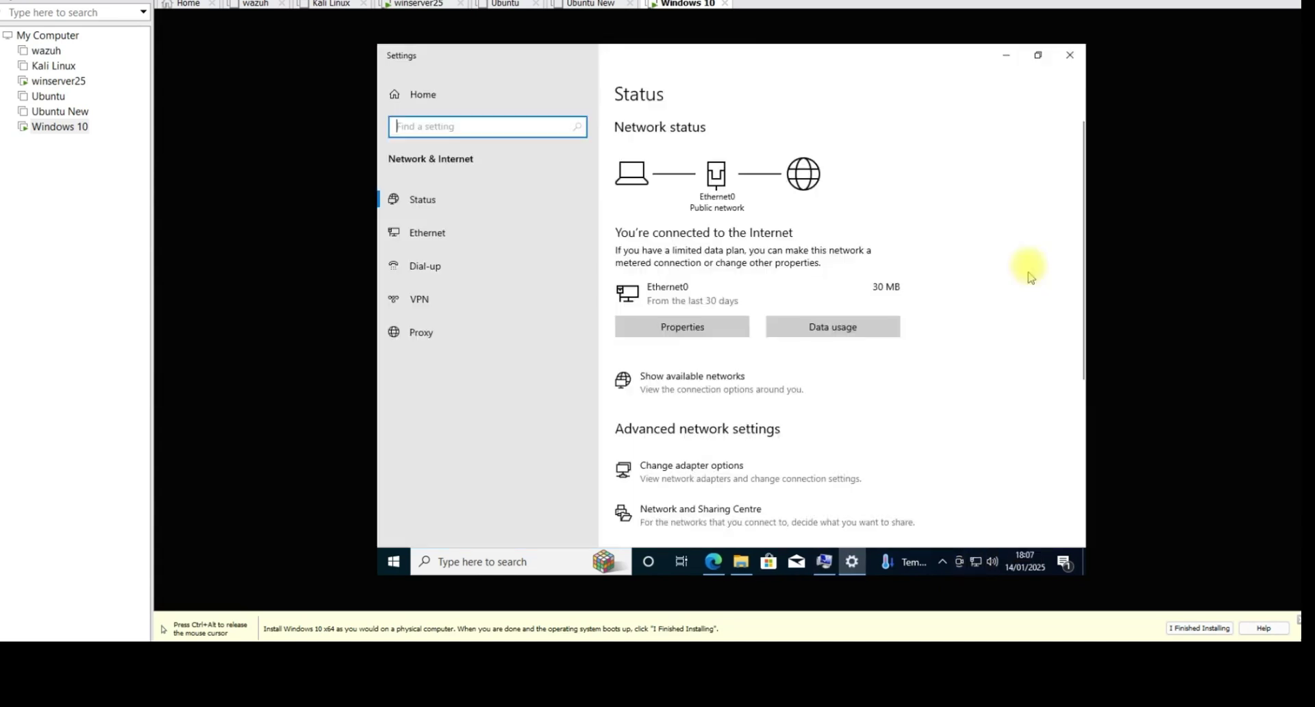
scroll(717, 425, down, 1)
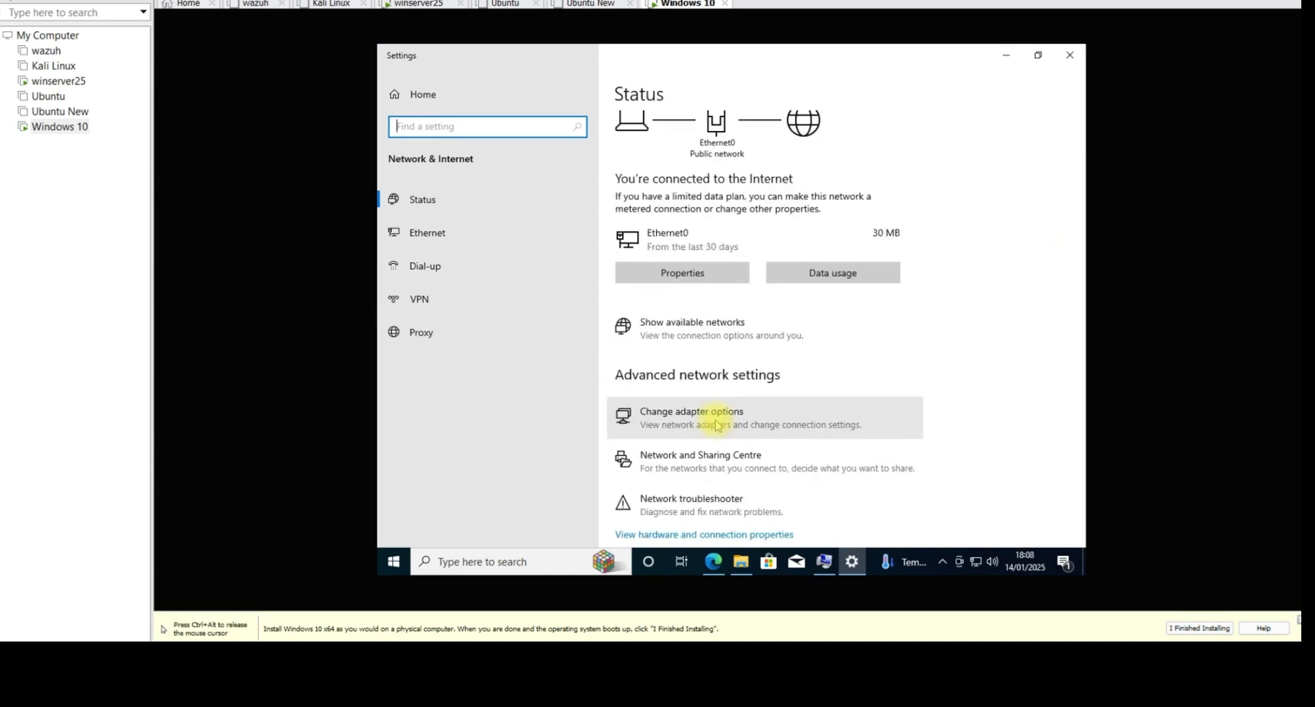
click(716, 425)
click(550, 208)
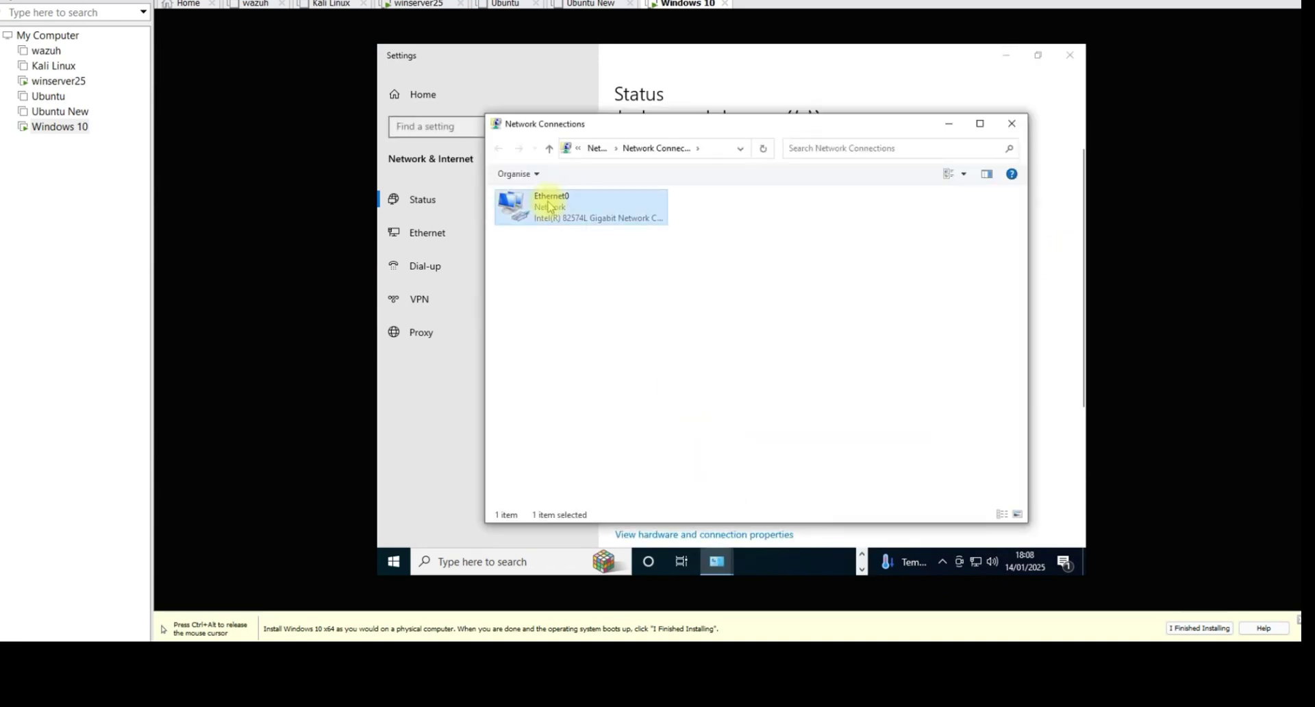
double_click(550, 207)
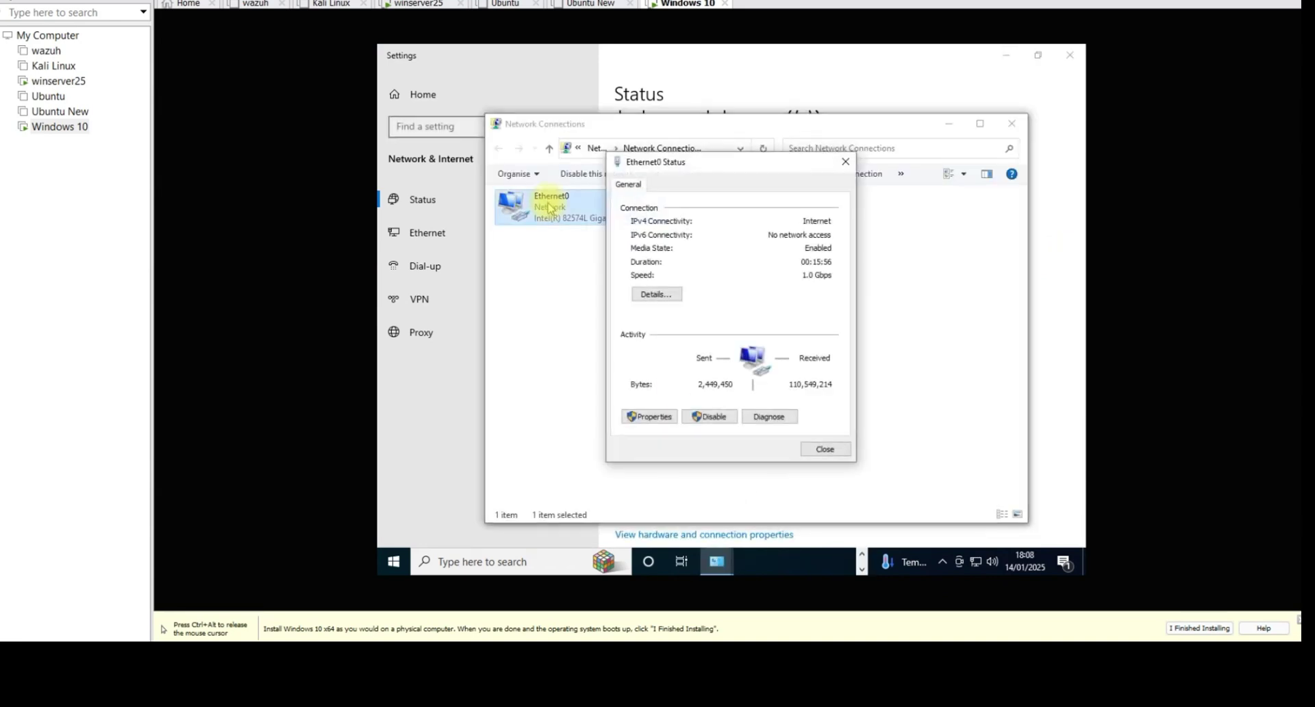
click(650, 417)
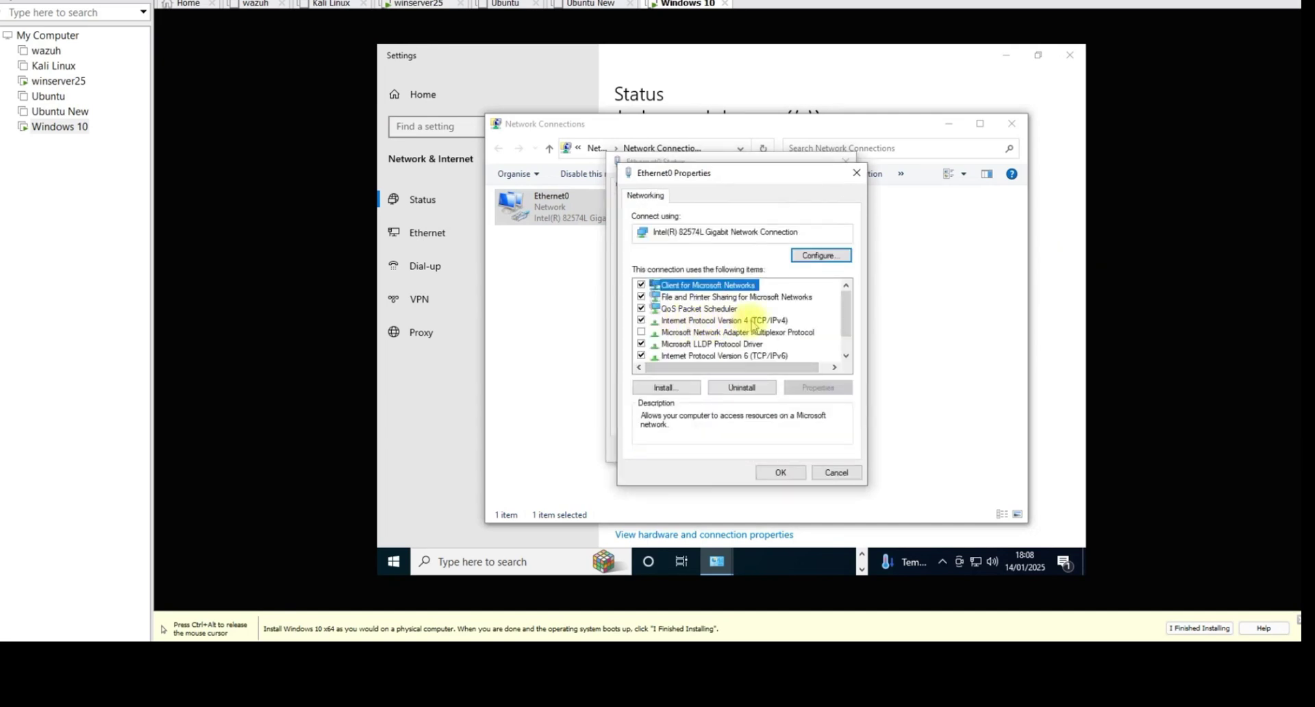
click(755, 321)
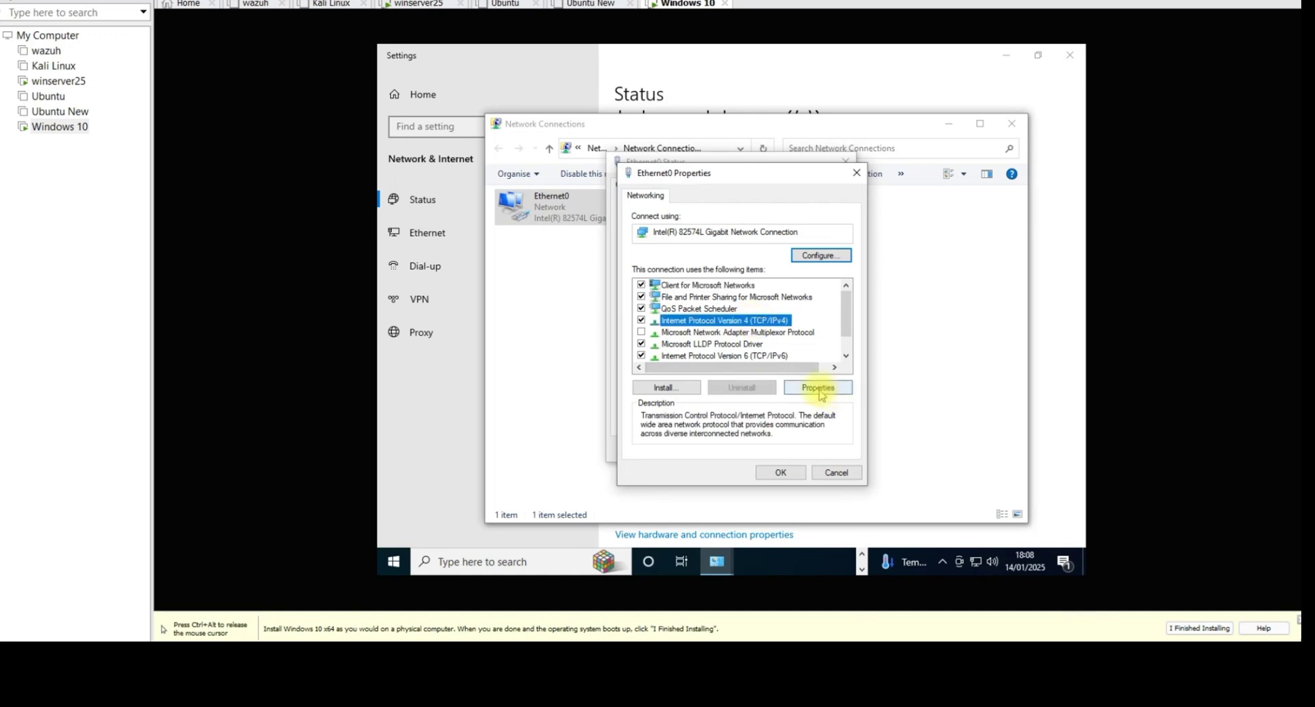
click(819, 389)
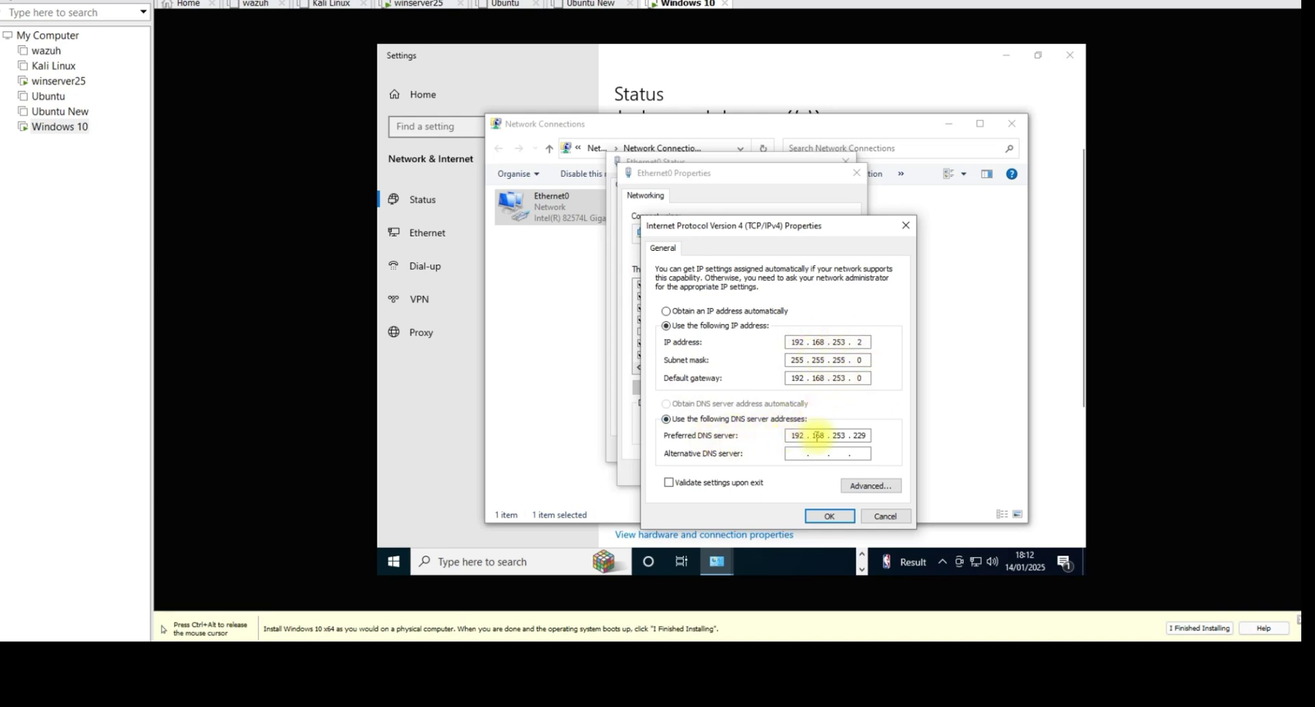
Step: Save static IPv4 192.168.253.2/255.255.255.0, gateway 192.168.253.0, DNS 192.168.253.229, and close Ethernet0's windows
click(417, 4)
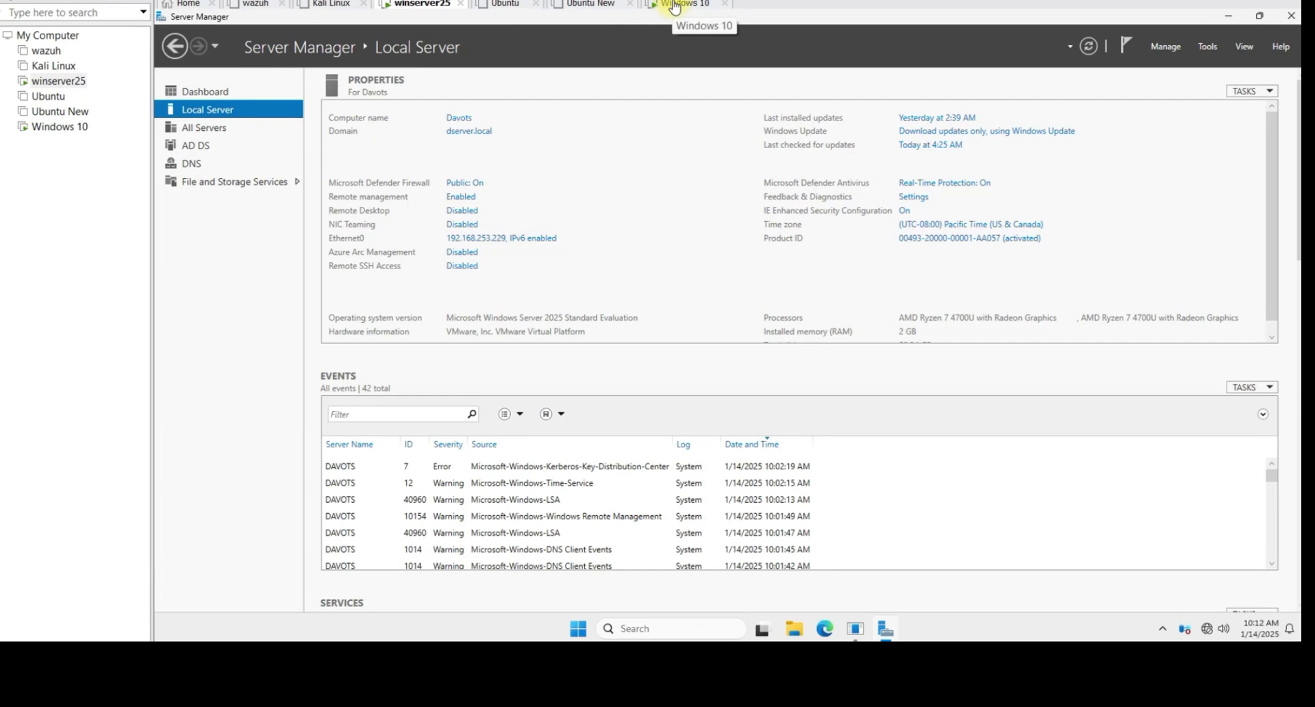
click(675, 6)
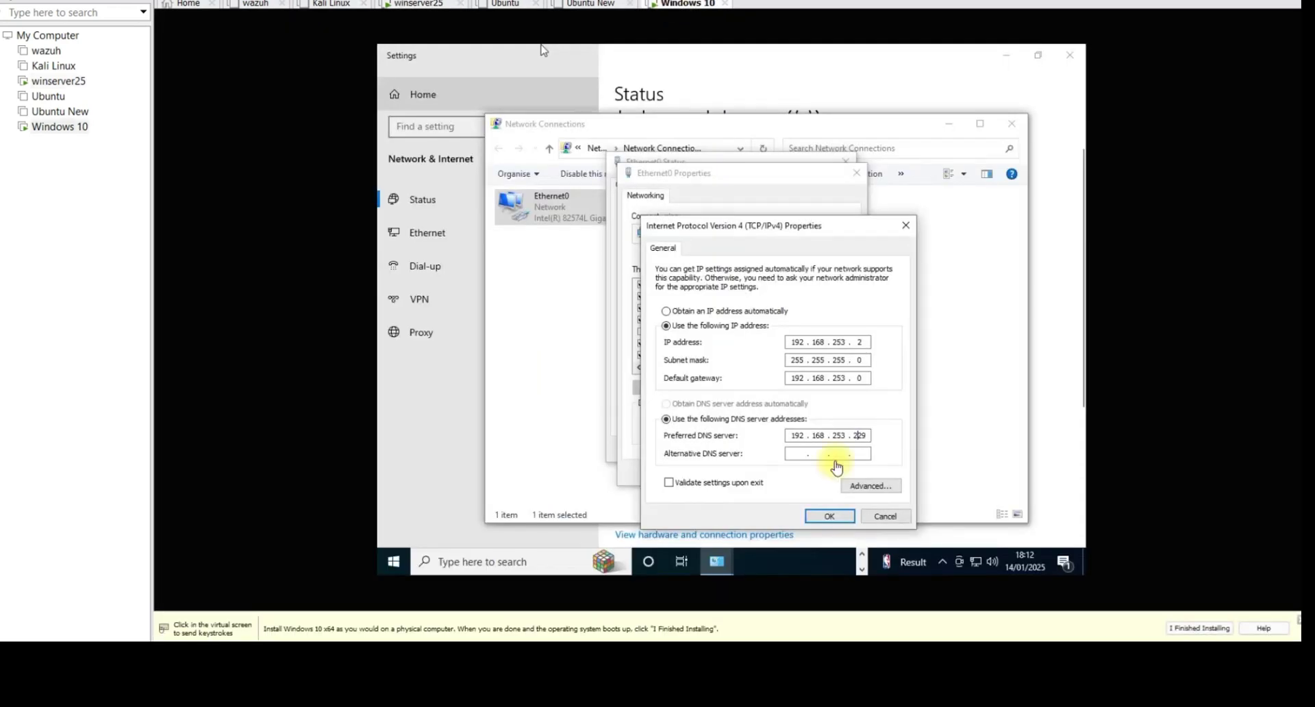
click(830, 516)
click(794, 470)
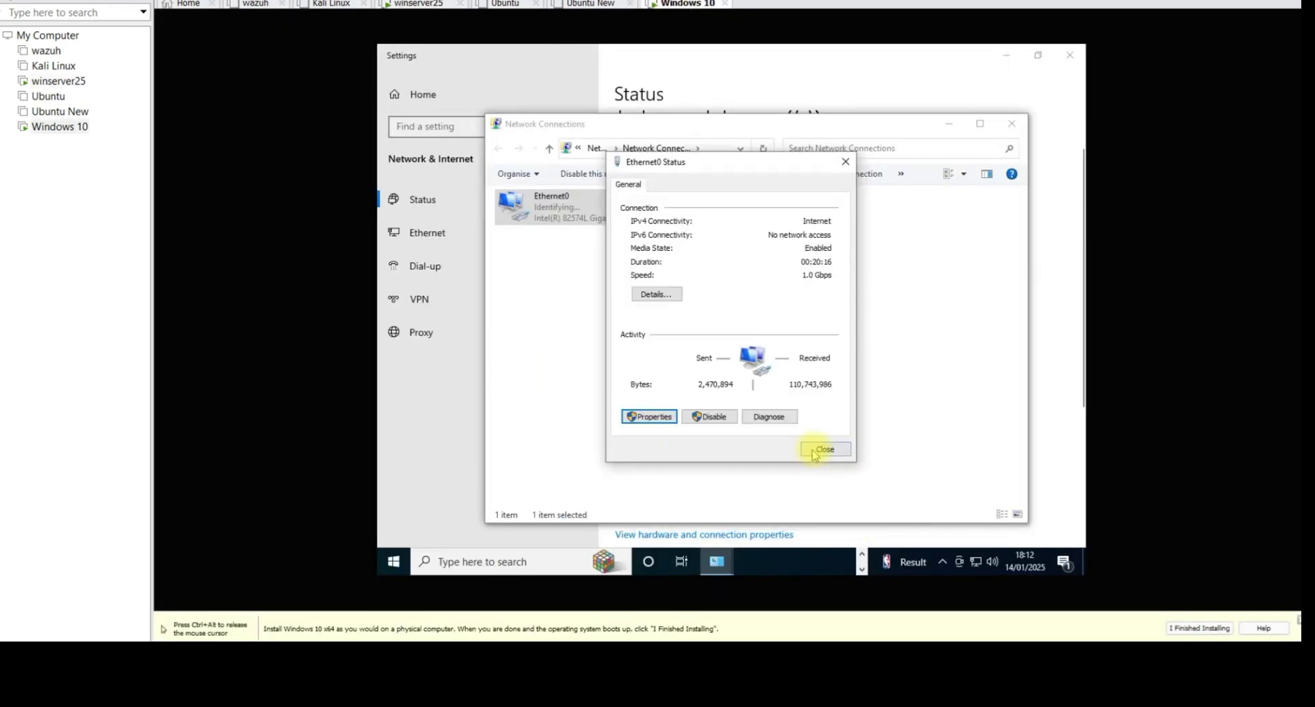
click(825, 446)
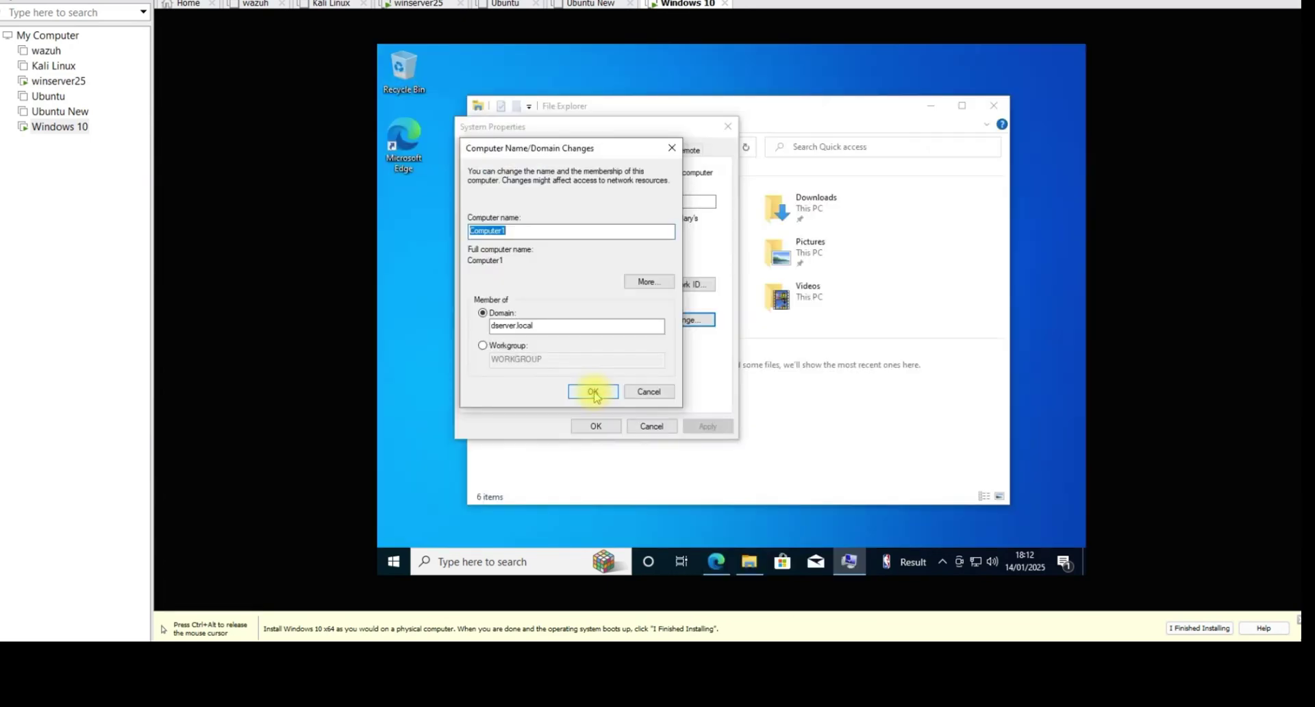
Step: Join dserver.local with the Administrator account and password, acknowledging the welcome and restart notices
click(594, 391)
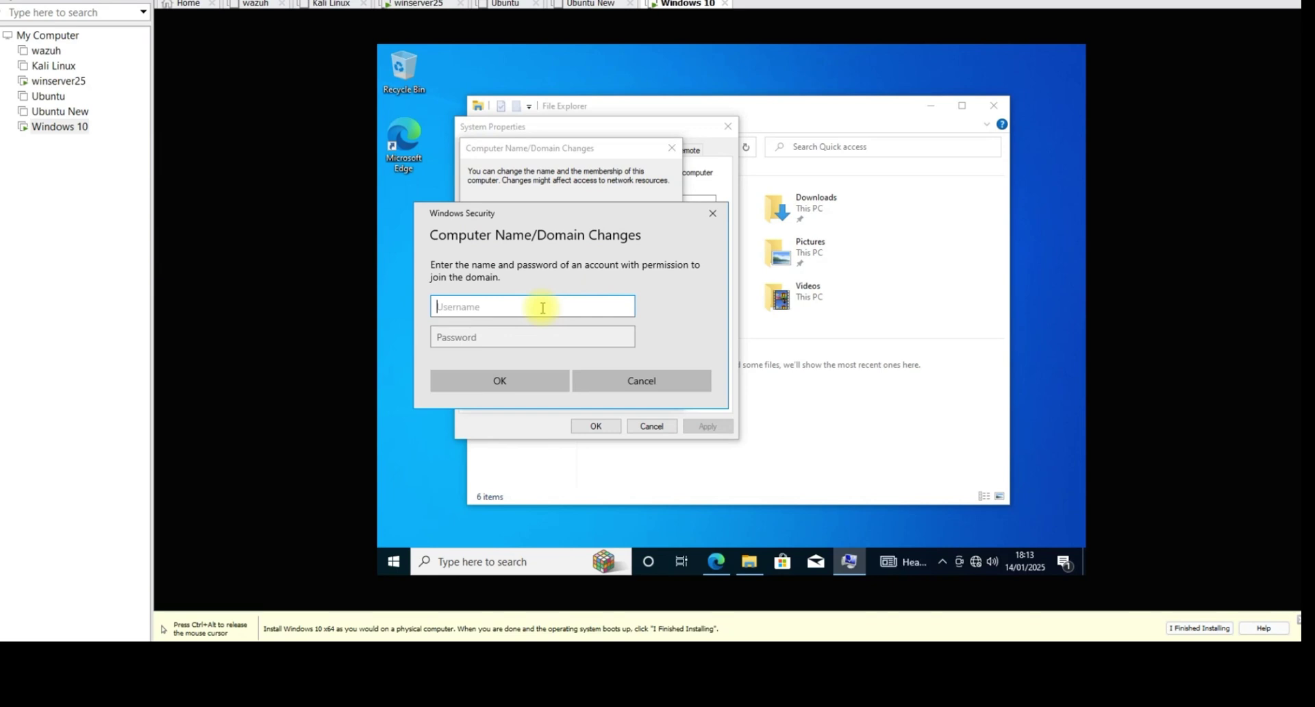
text(Administrator)
click(558, 336)
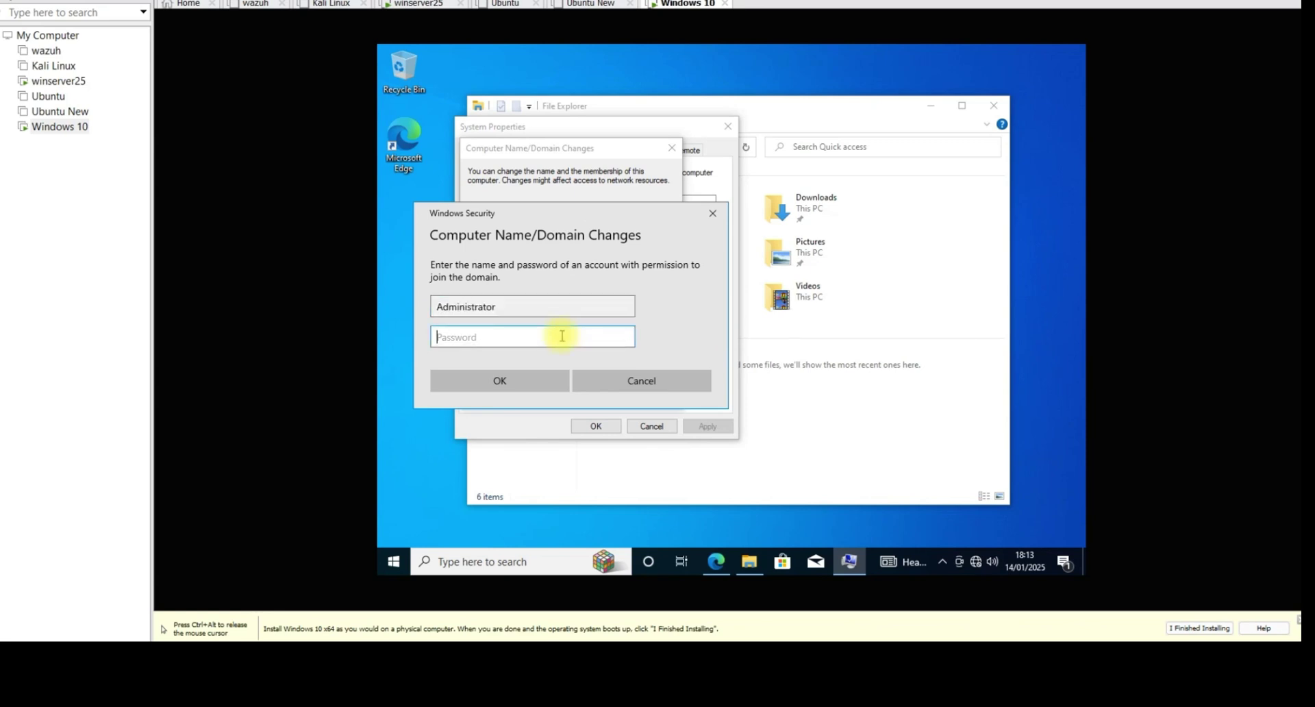
text(•••••••••)
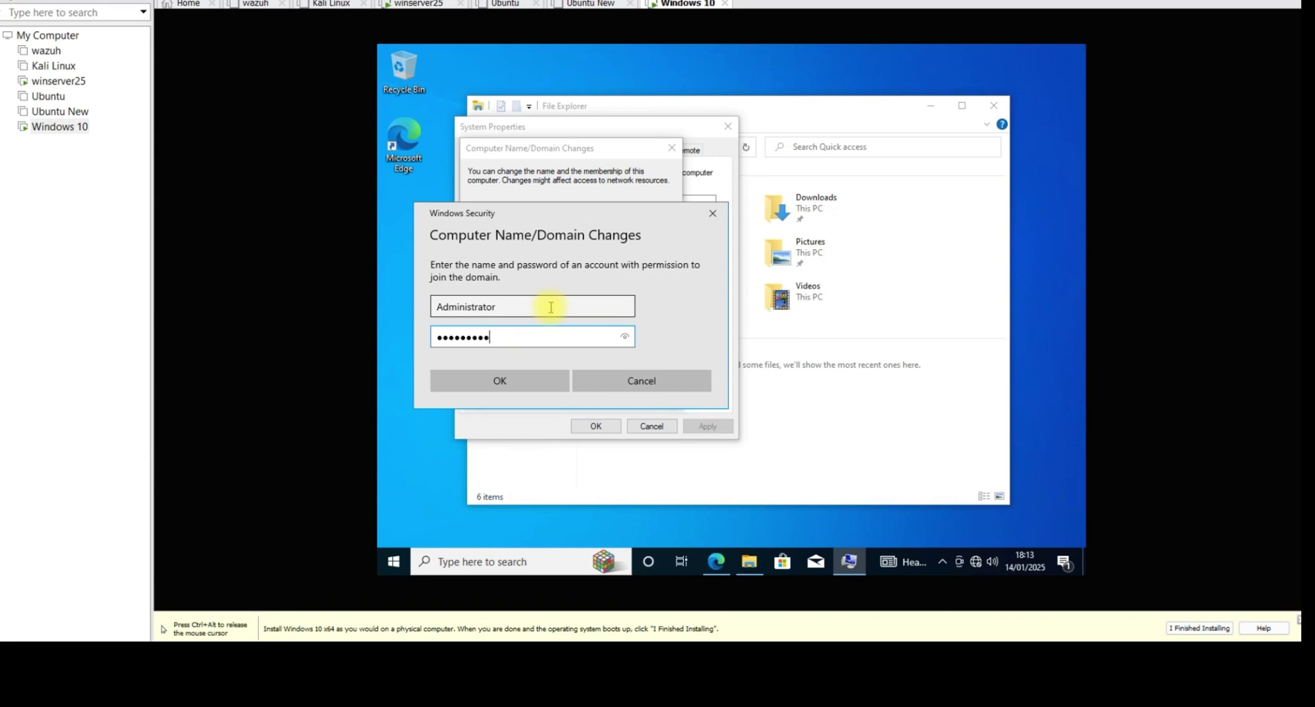
click(551, 307)
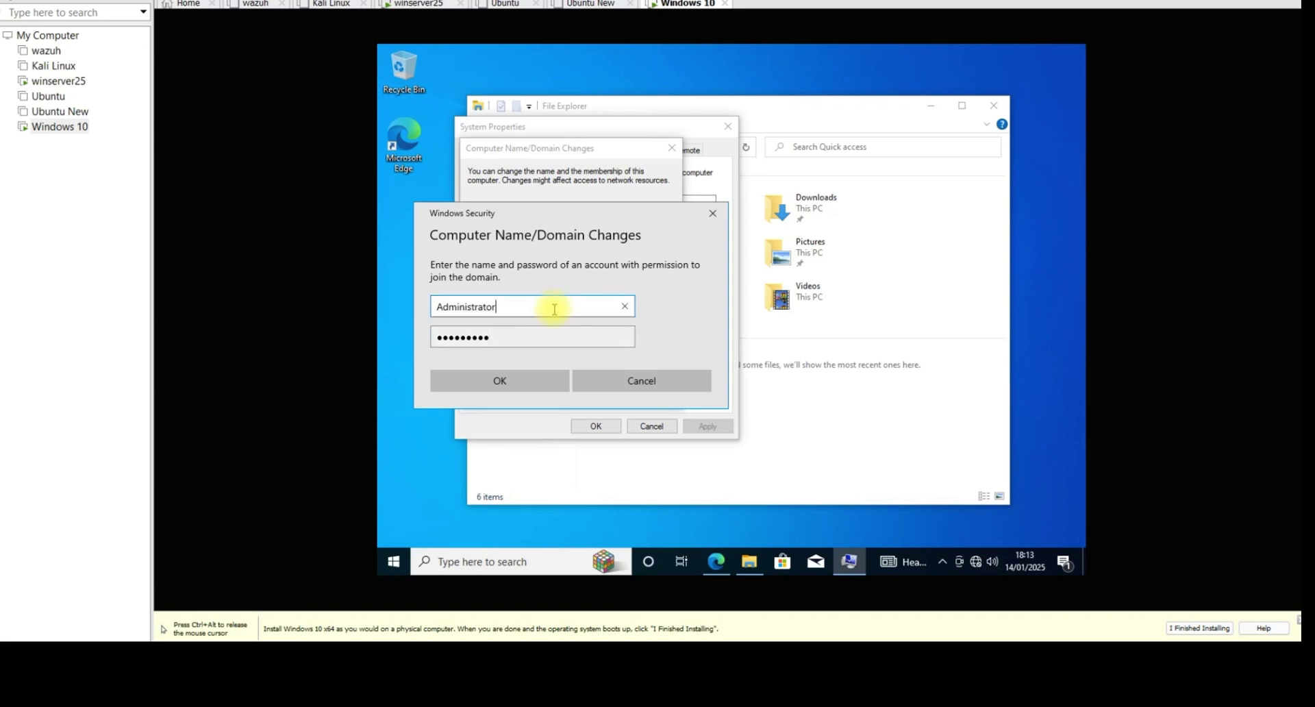
click(514, 381)
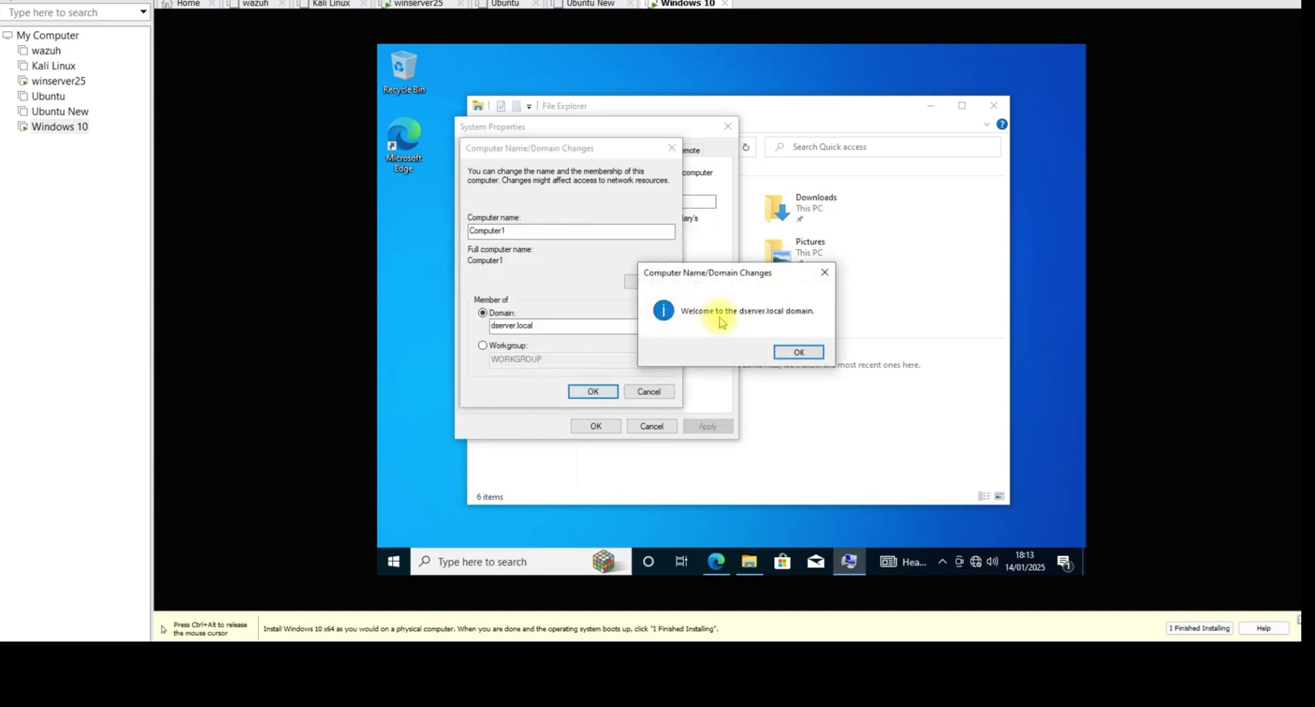
click(420, 6)
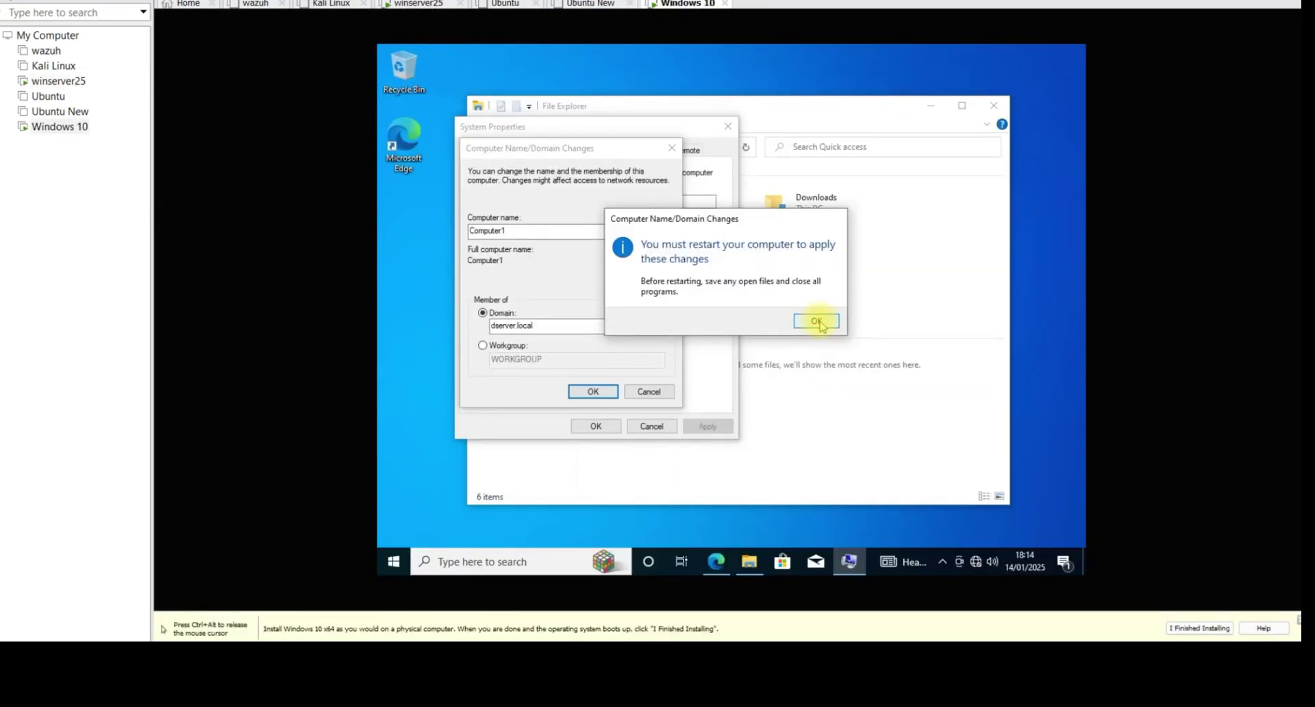
click(817, 321)
click(593, 426)
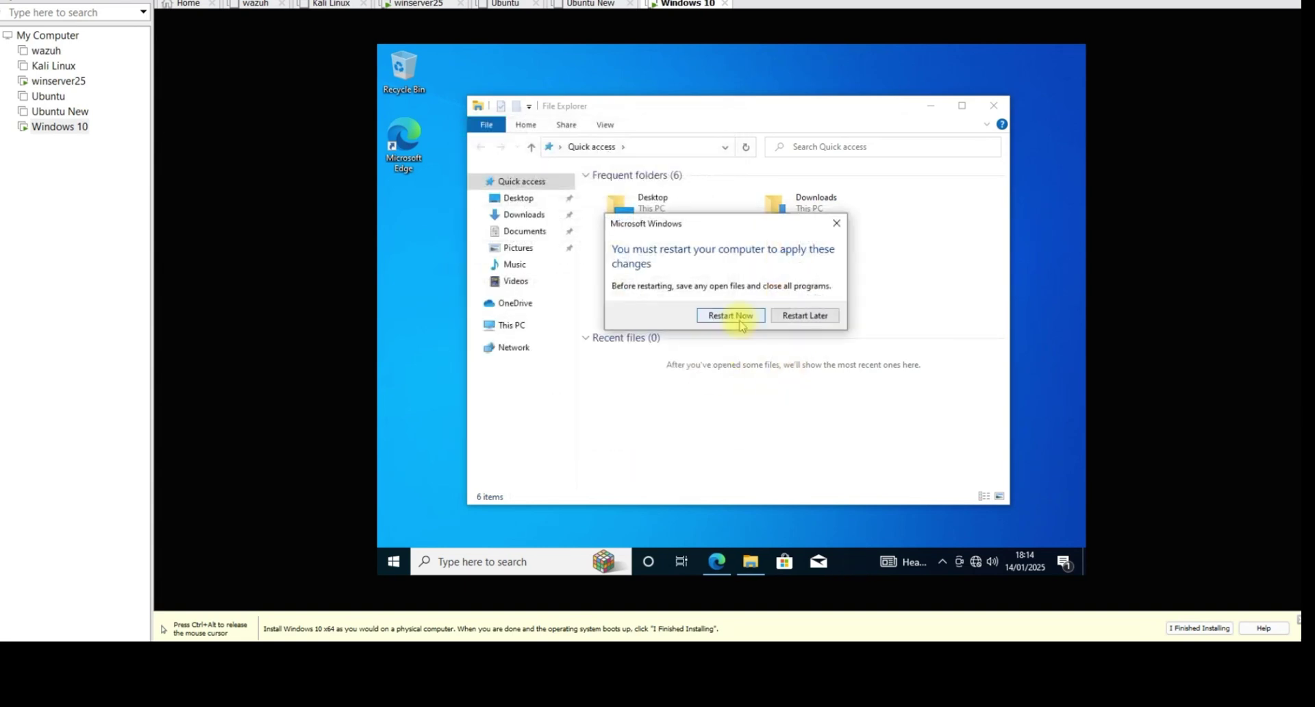
Step: Restart Windows 10 now and sign back in from the lock screen
click(731, 315)
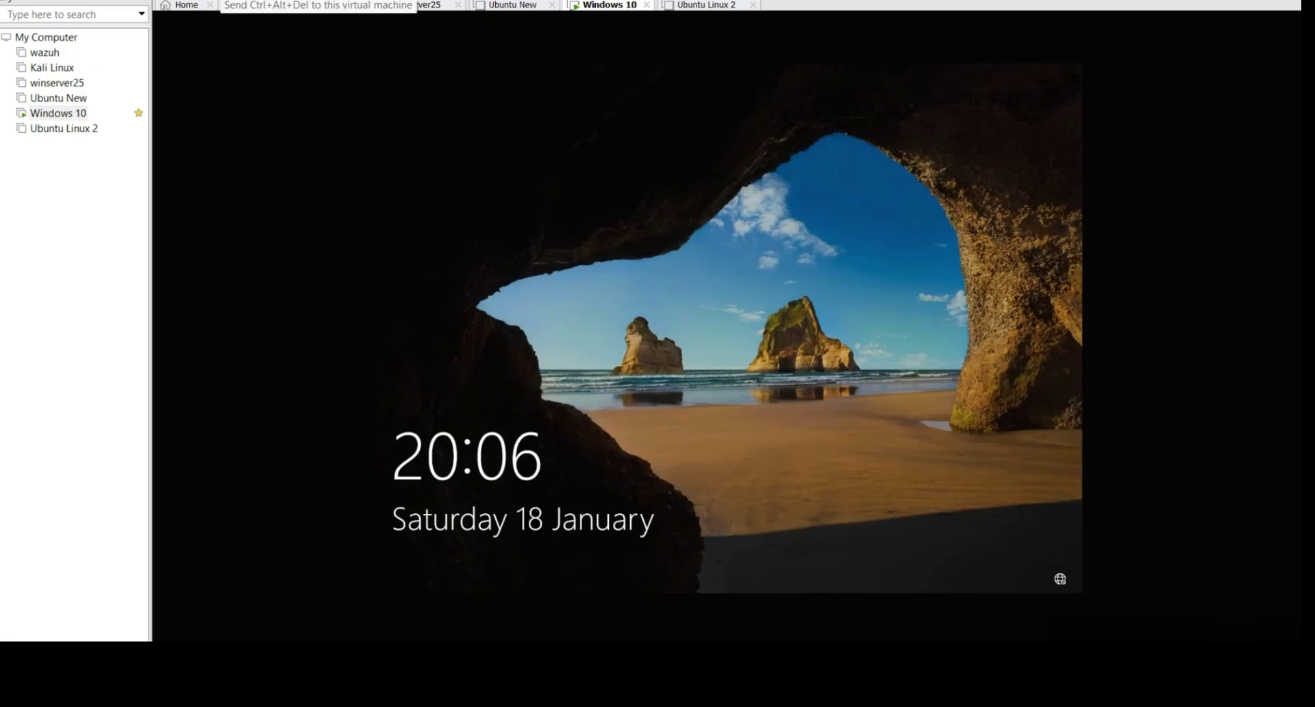
click(399, 123)
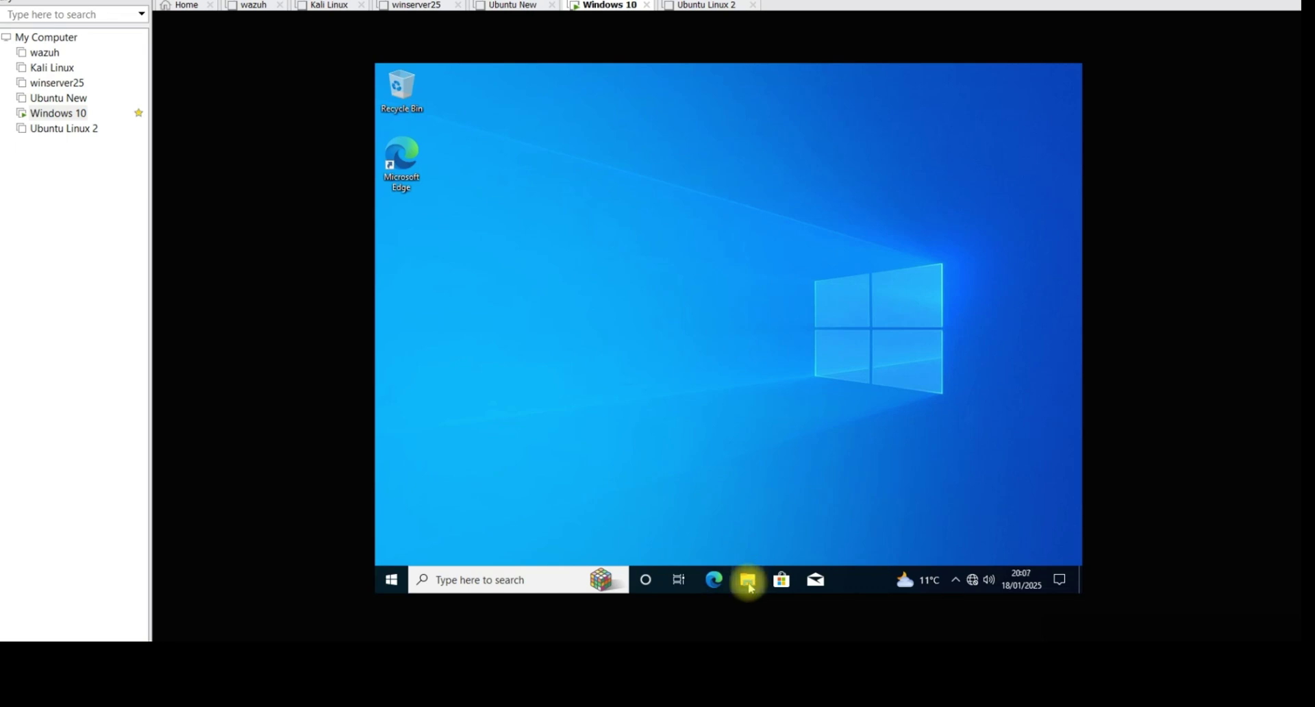
Step: Verify the full device name Computer1.dserver.local in This PC's properties, then go to winserver25
click(751, 587)
right_click(521, 342)
click(556, 519)
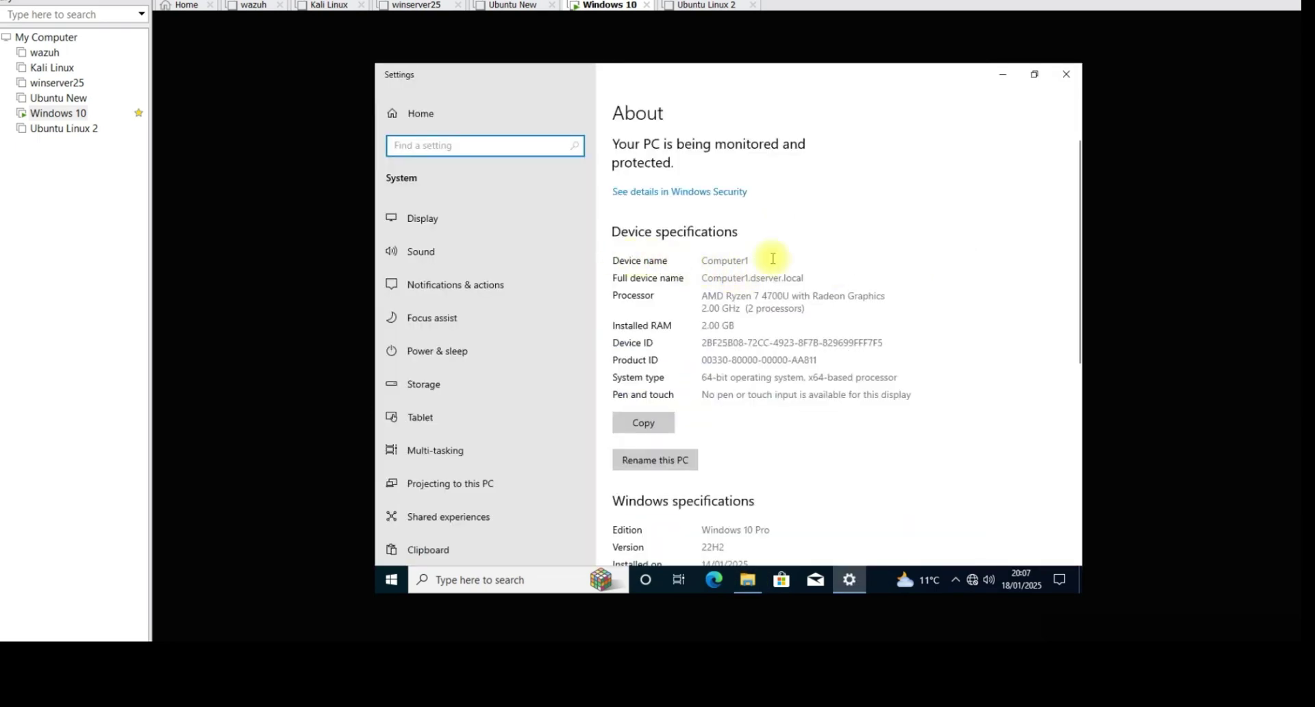
drag(1079, 287, 1081, 546)
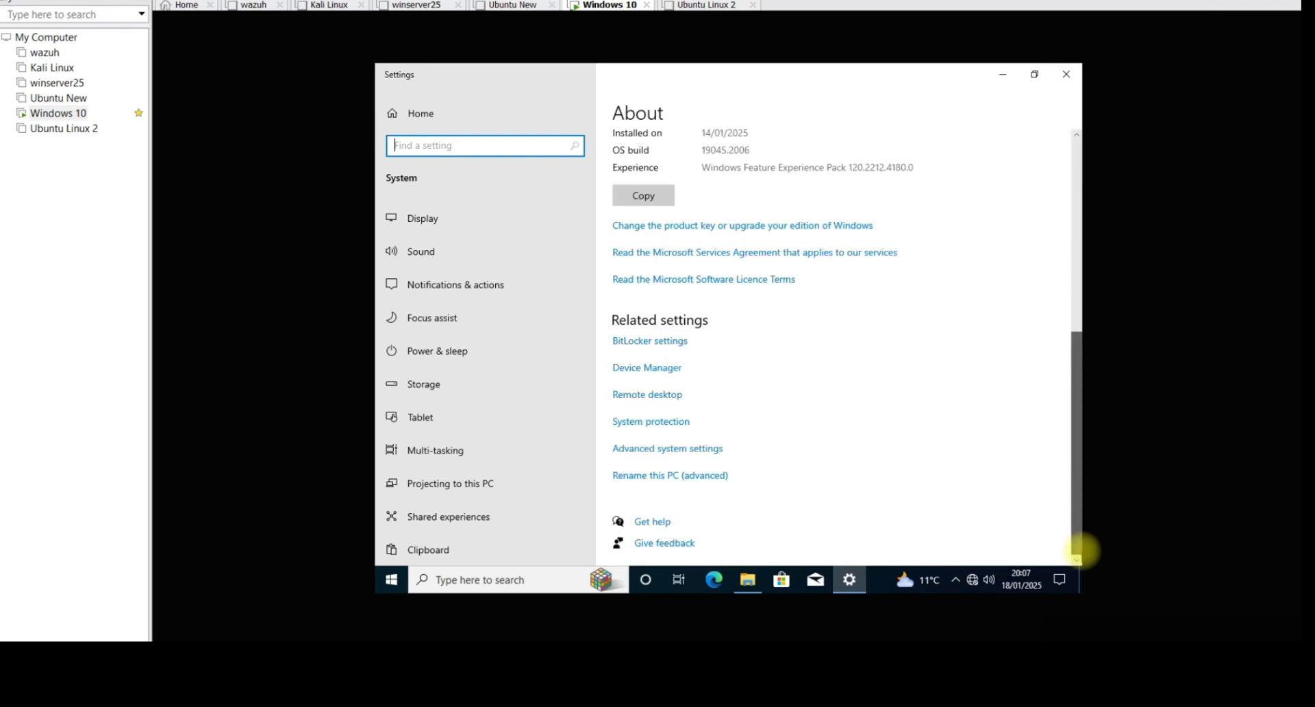
click(677, 451)
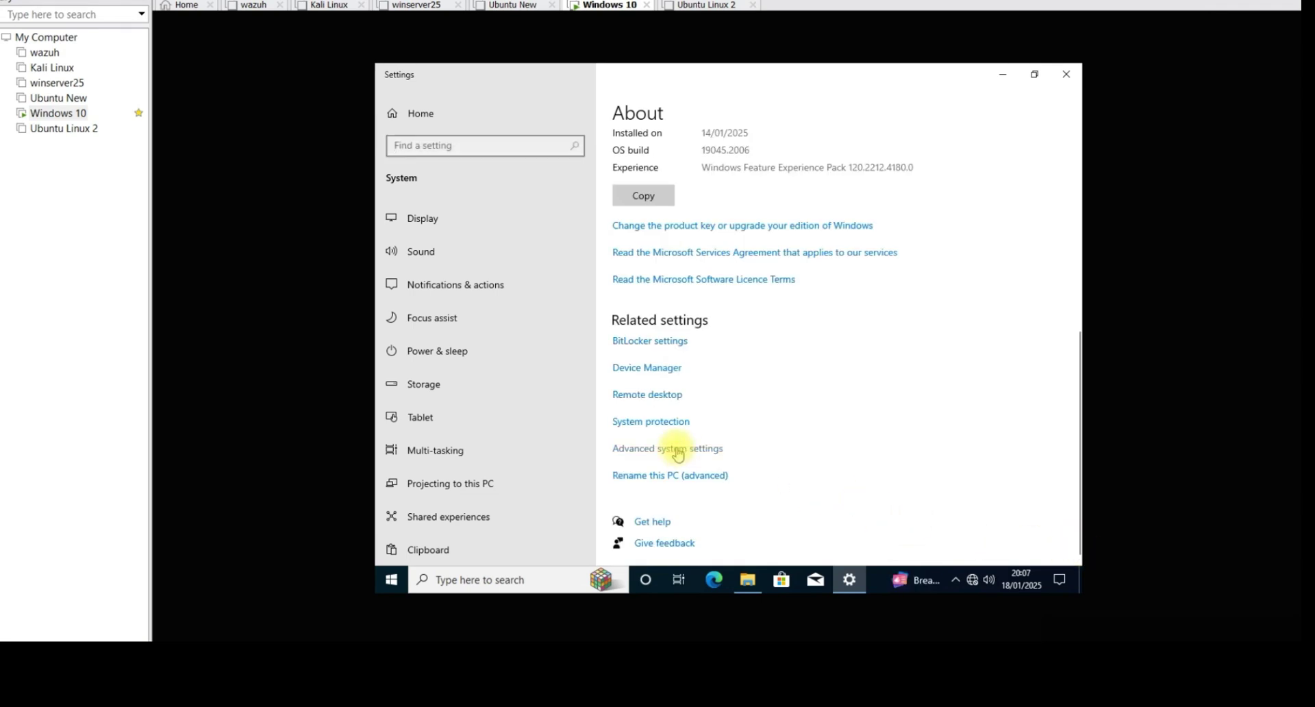
click(501, 176)
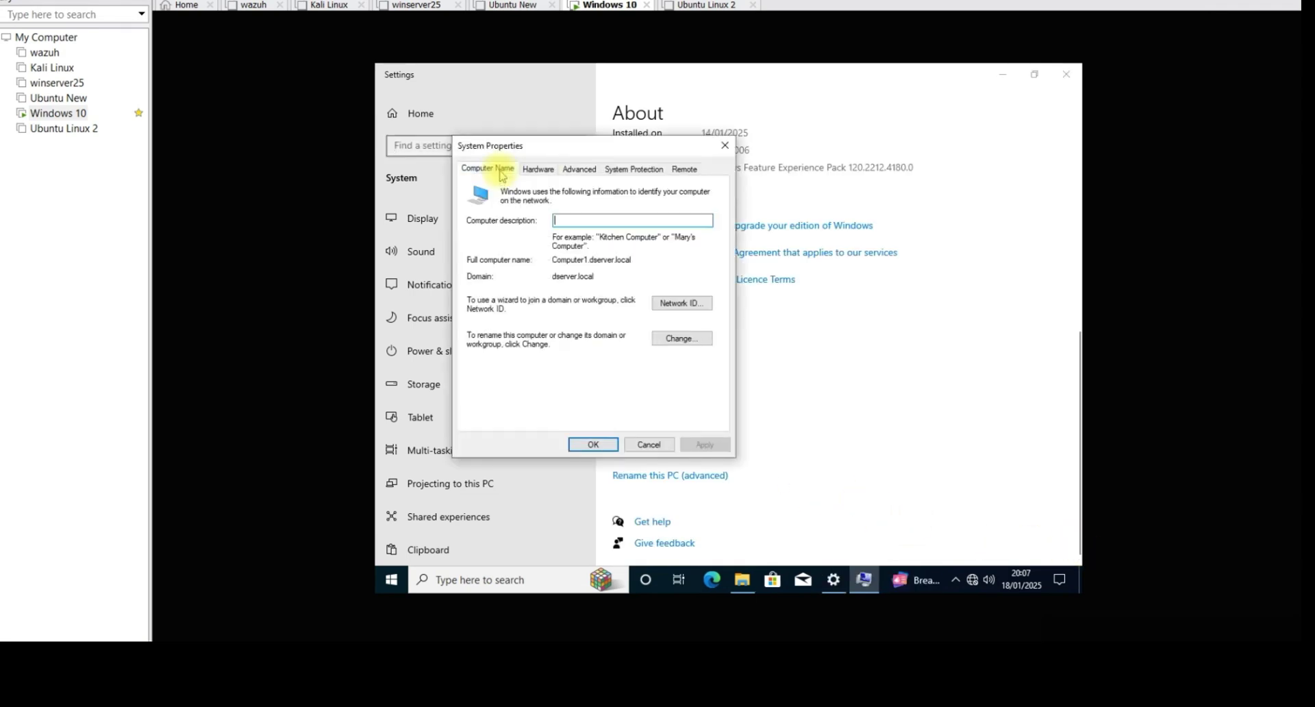
click(685, 338)
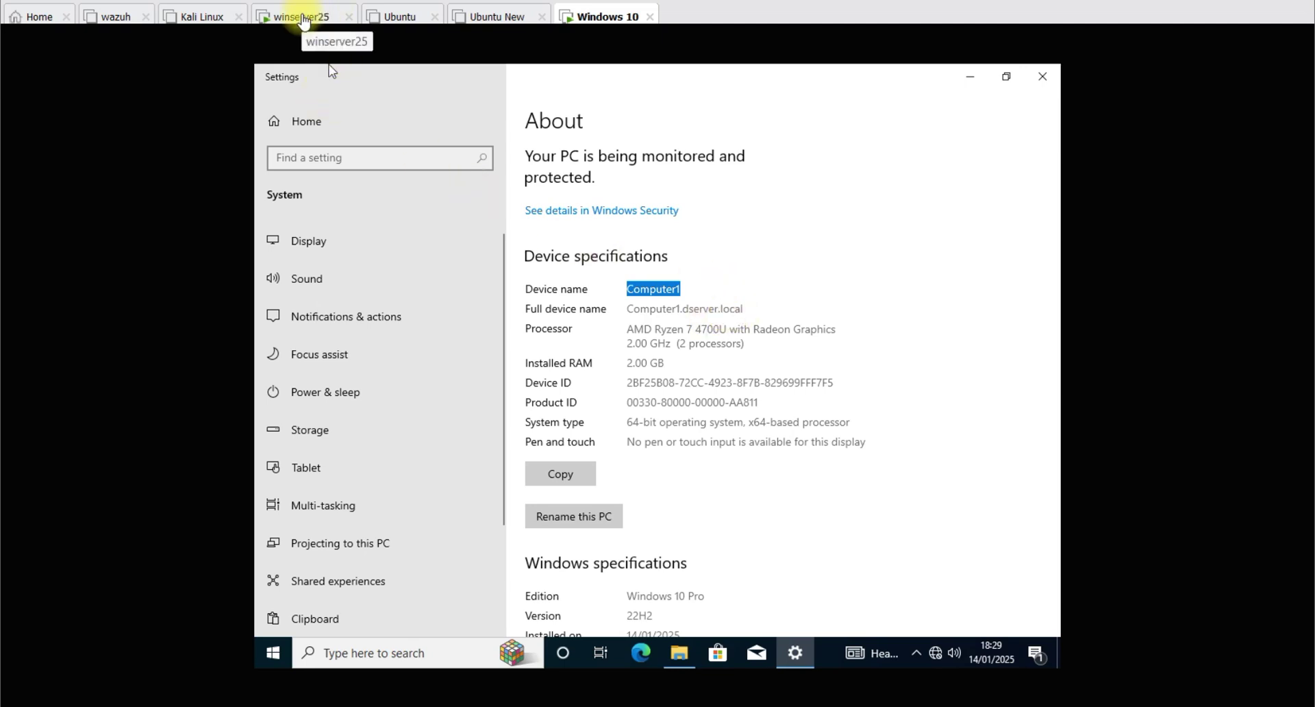
click(303, 21)
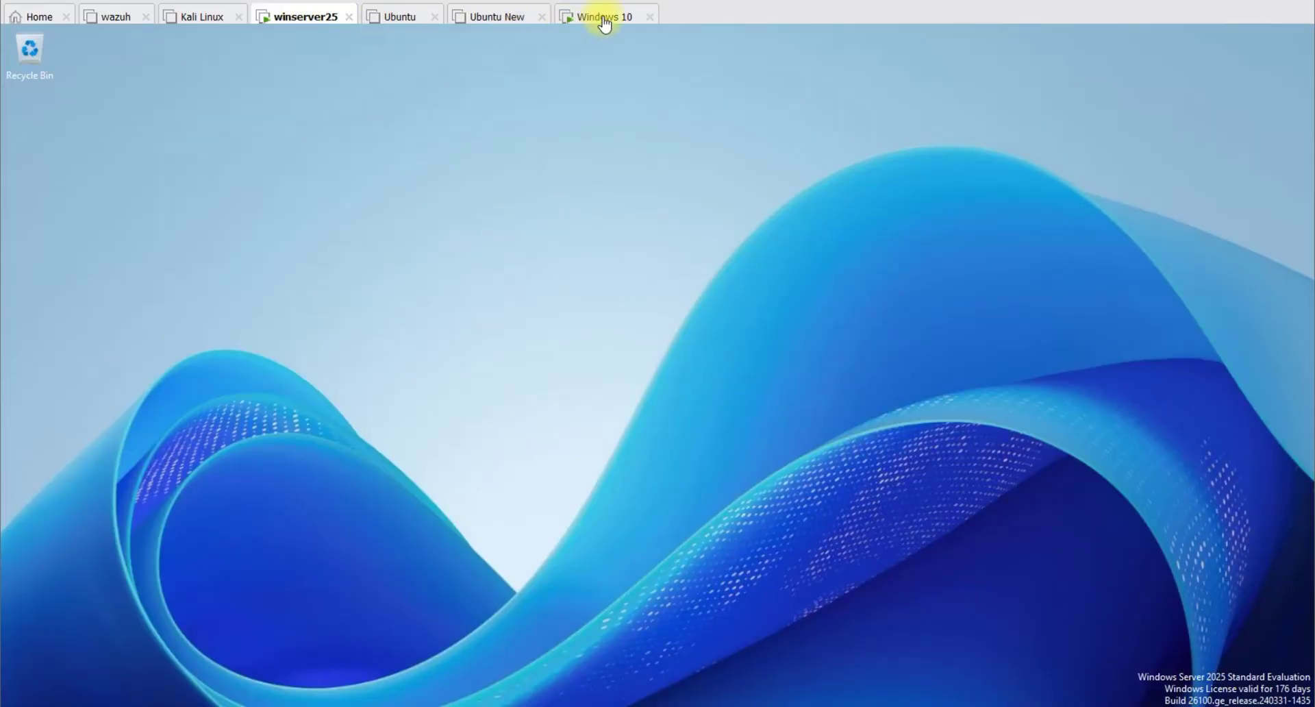
Step: Add a new computer object named Computer1 under the Computers container on winserver25
click(605, 23)
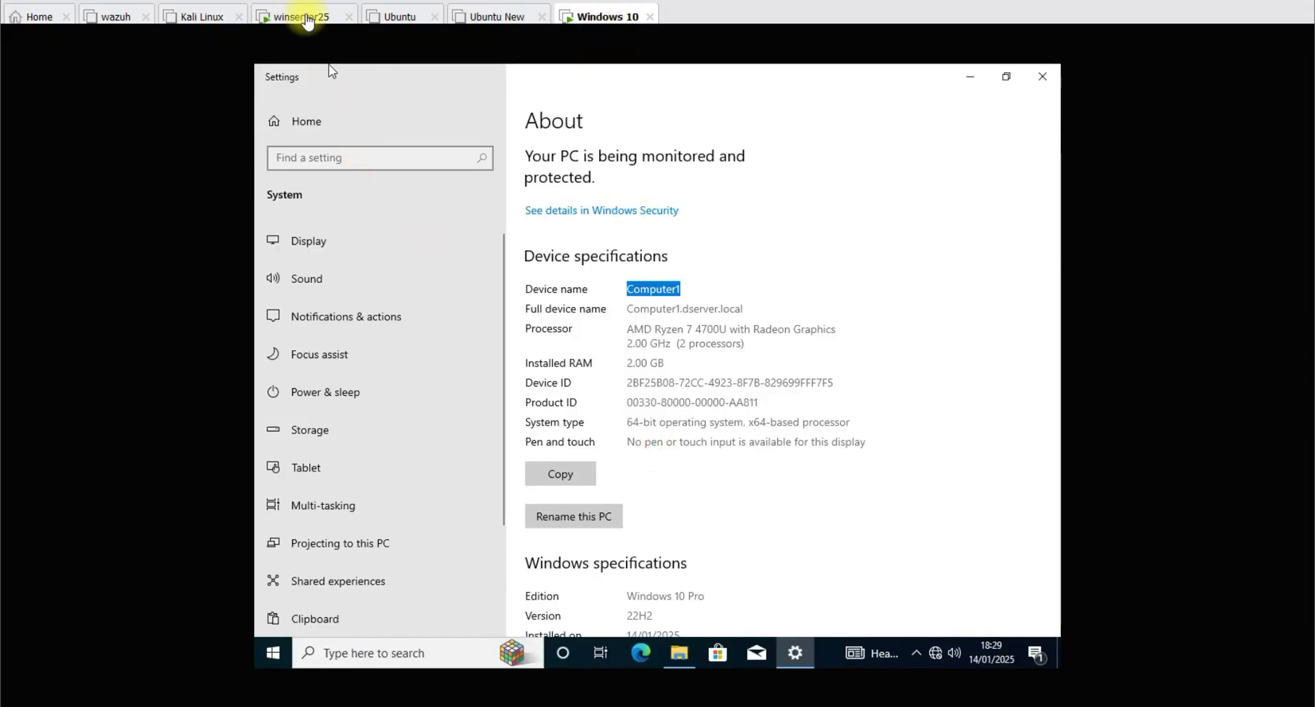
click(307, 22)
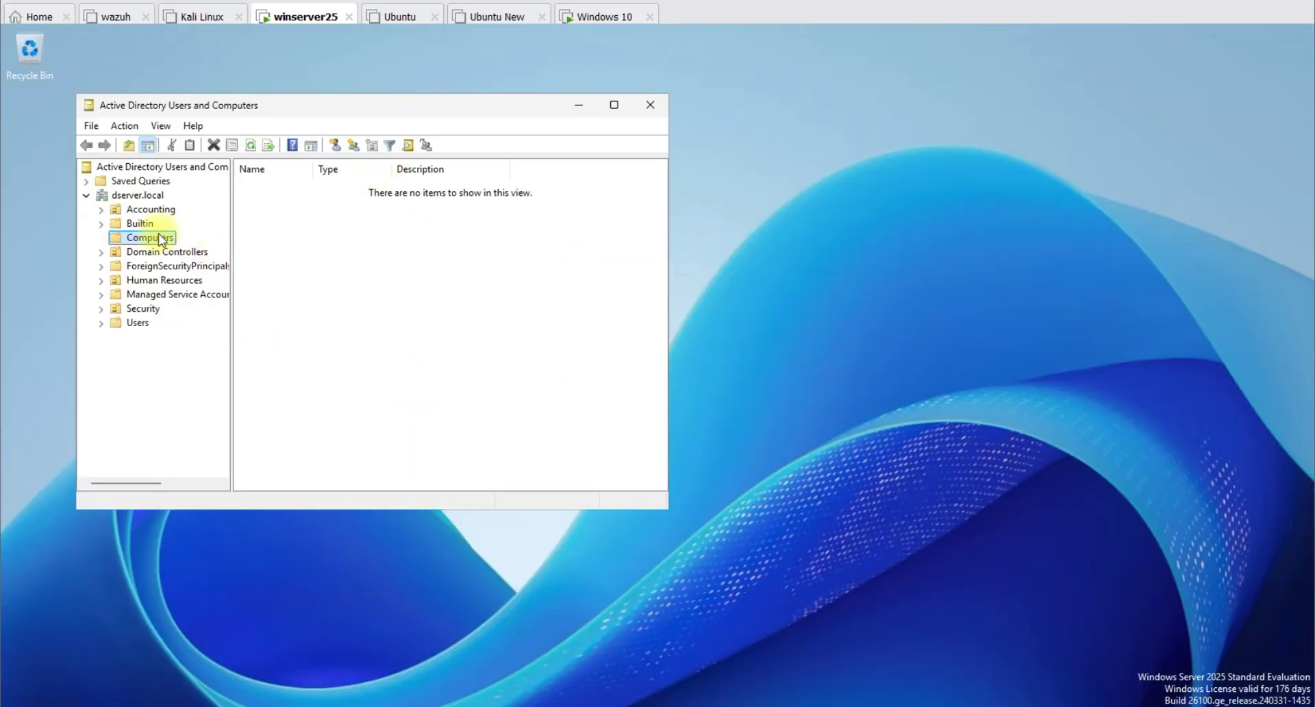
right_click(159, 239)
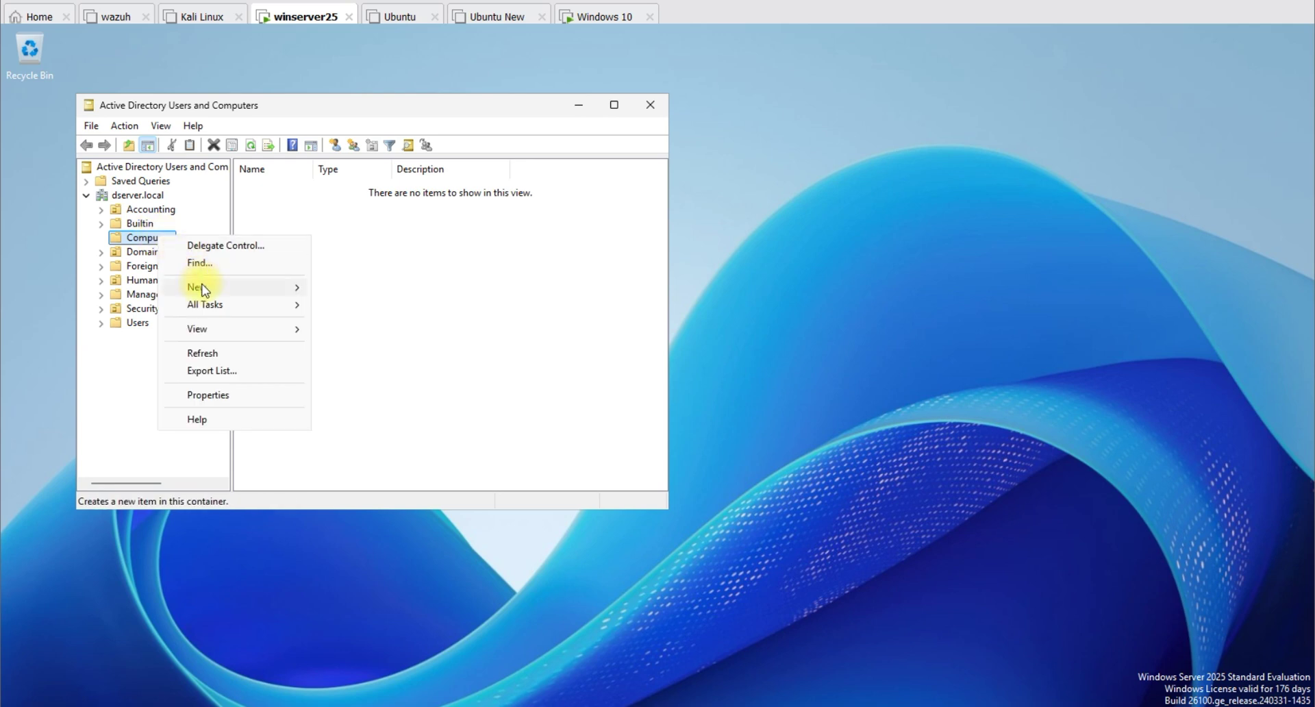
click(140, 241)
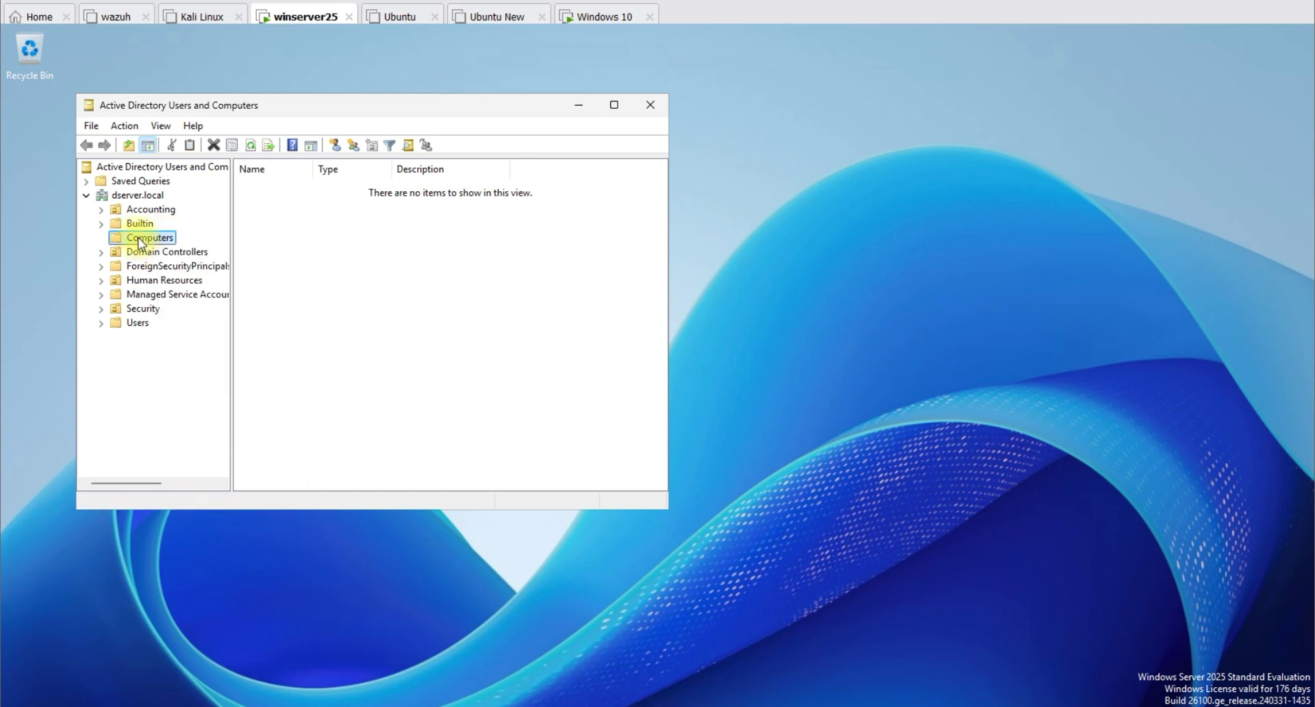
right_click(139, 241)
mouse_move(189, 295)
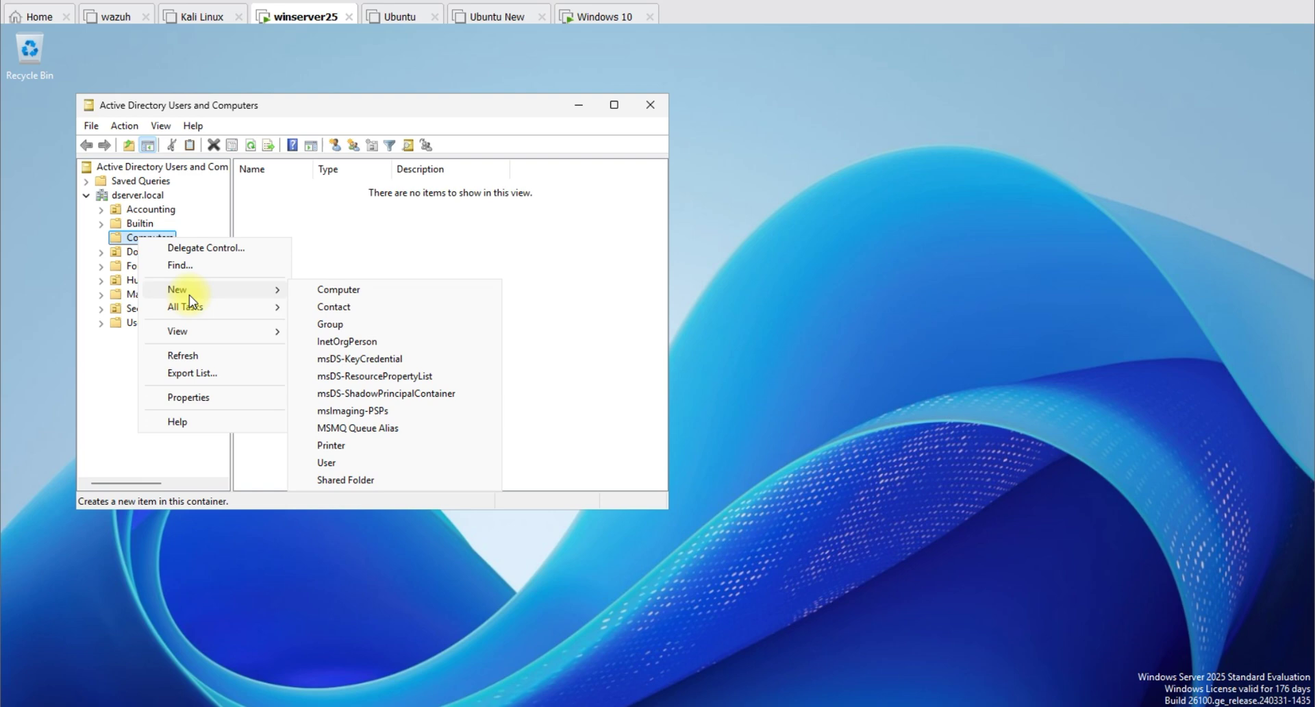
click(351, 289)
text(Co)
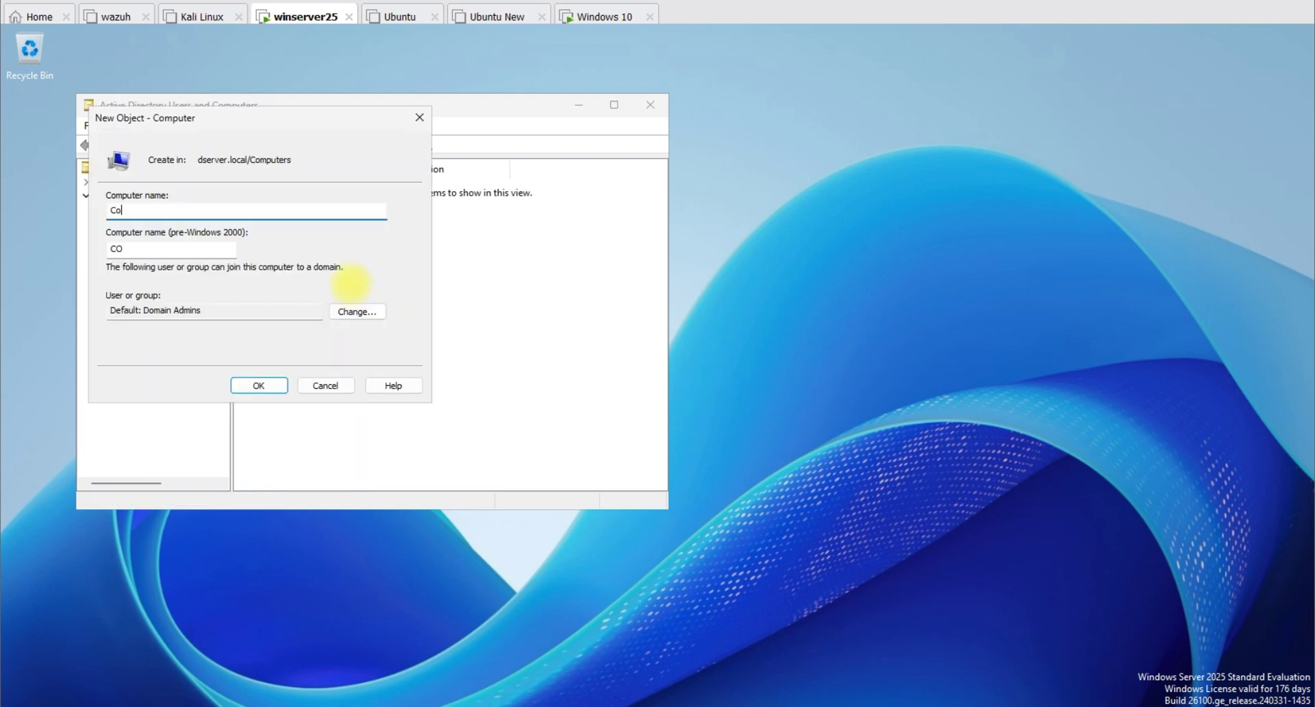
text(mputer1)
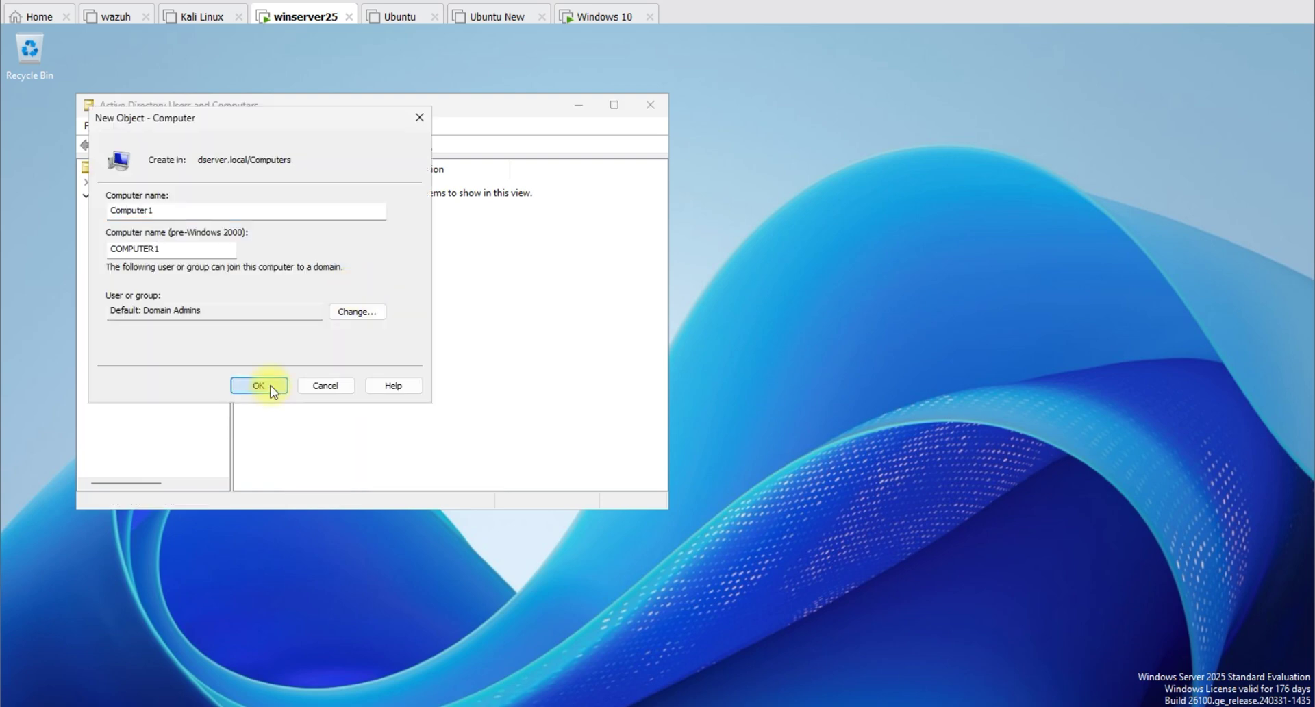
click(268, 385)
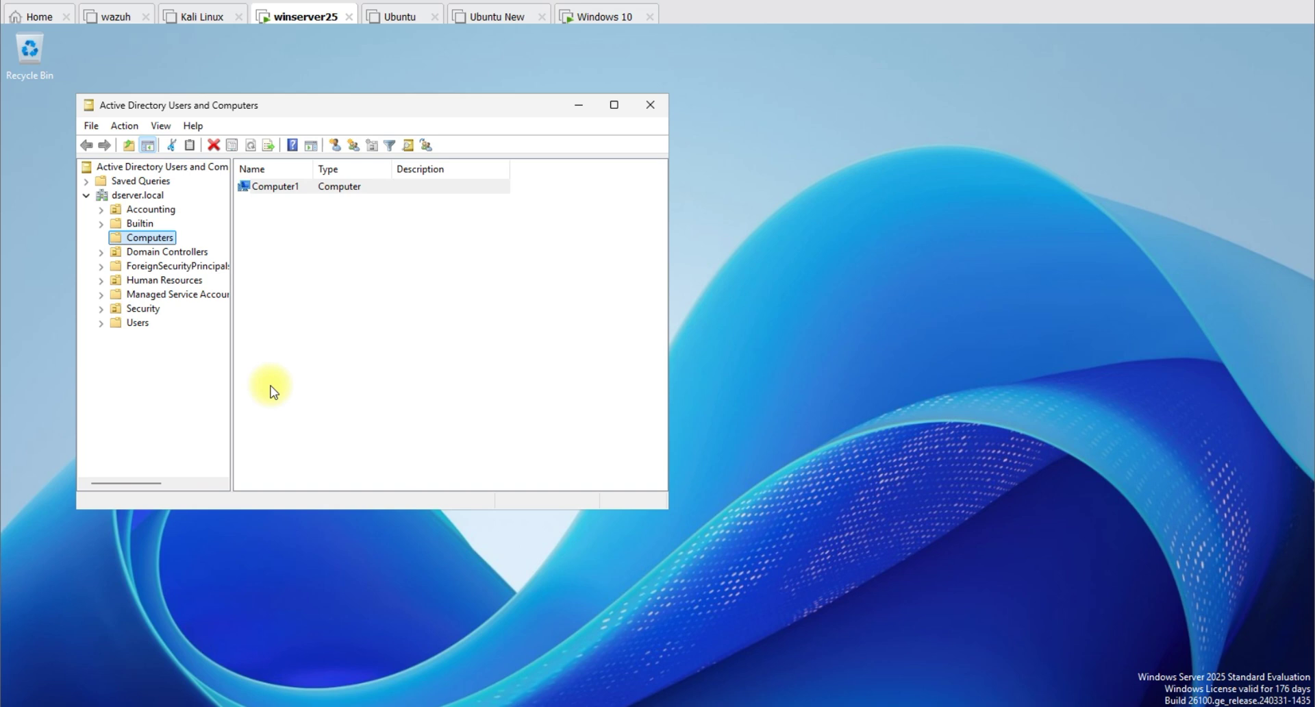
Step: Open Computer1's Properties, showing pre-Windows 2000 name COMPUTER1 and type Workstation or server
double_click(302, 187)
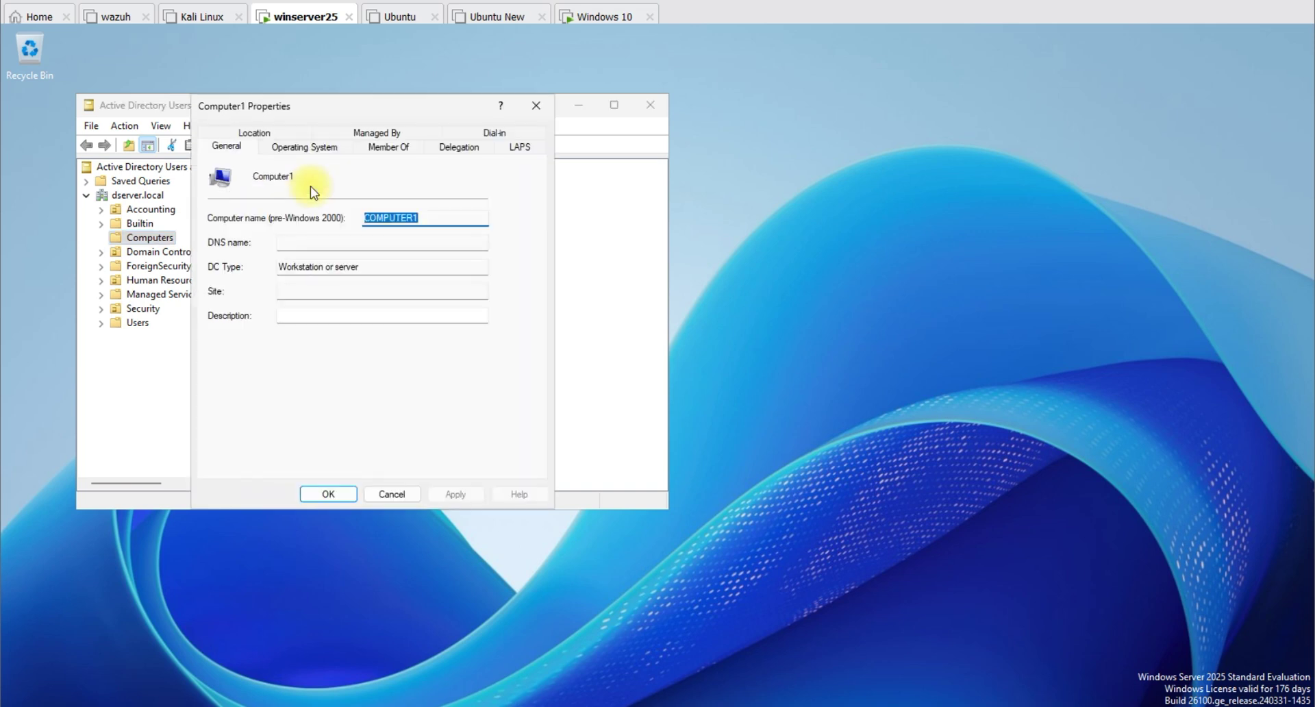
click(536, 105)
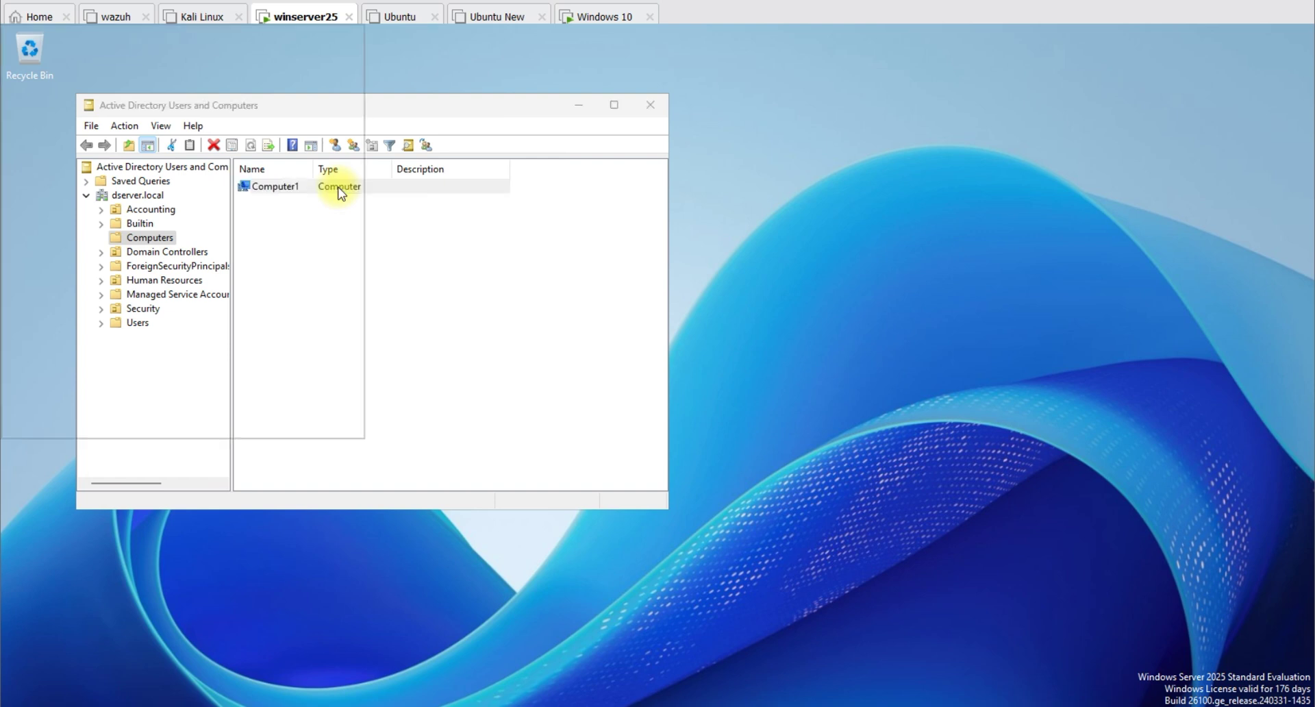
double_click(340, 193)
click(384, 145)
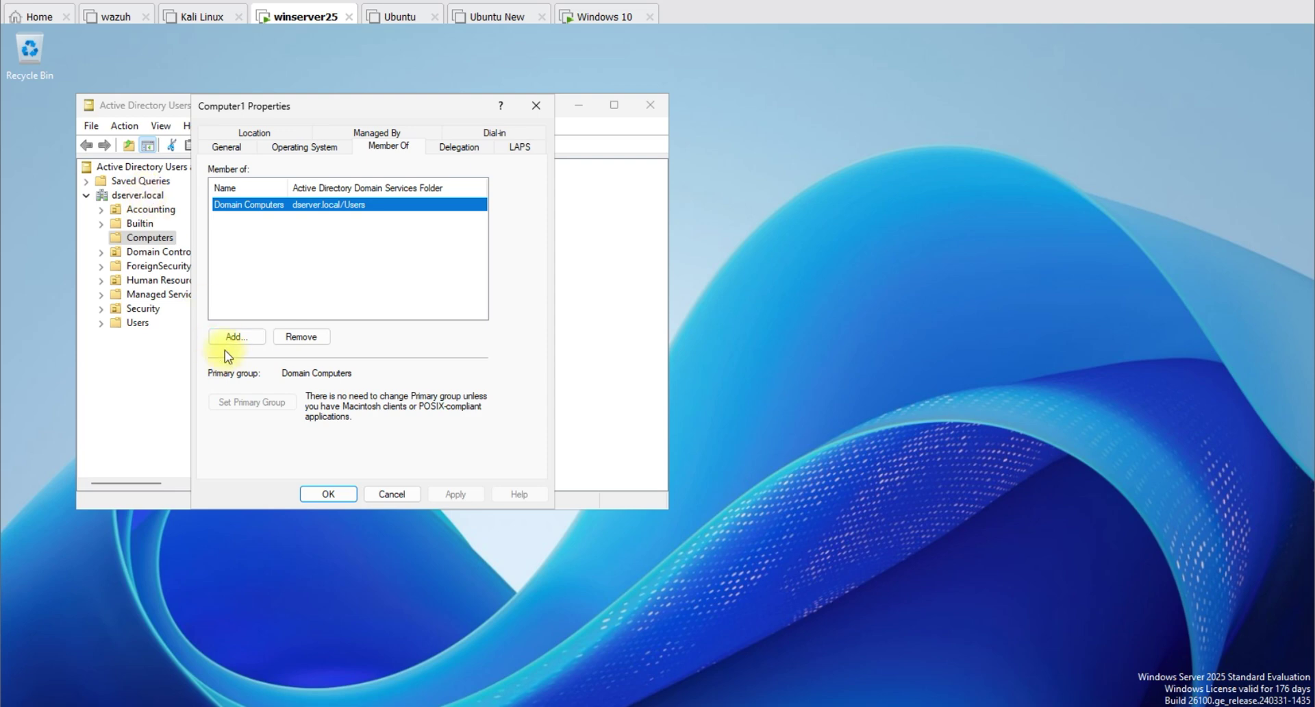
key(Escape)
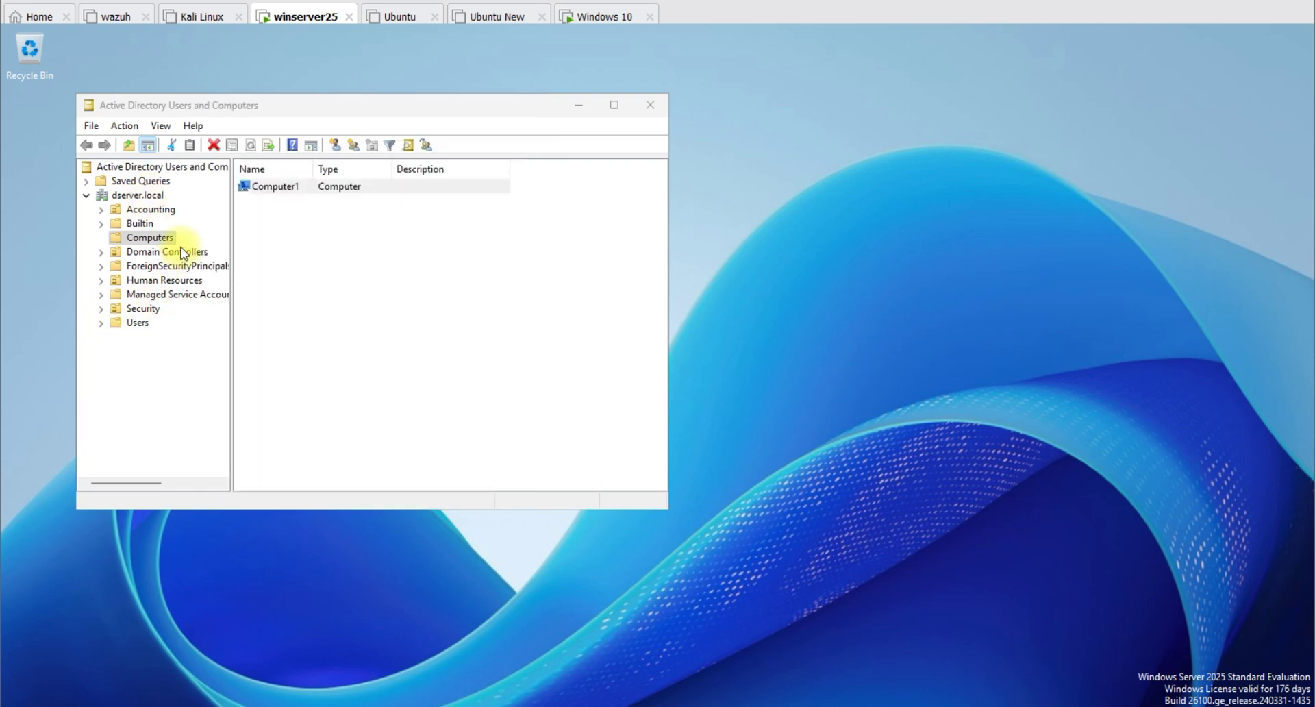
double_click(274, 186)
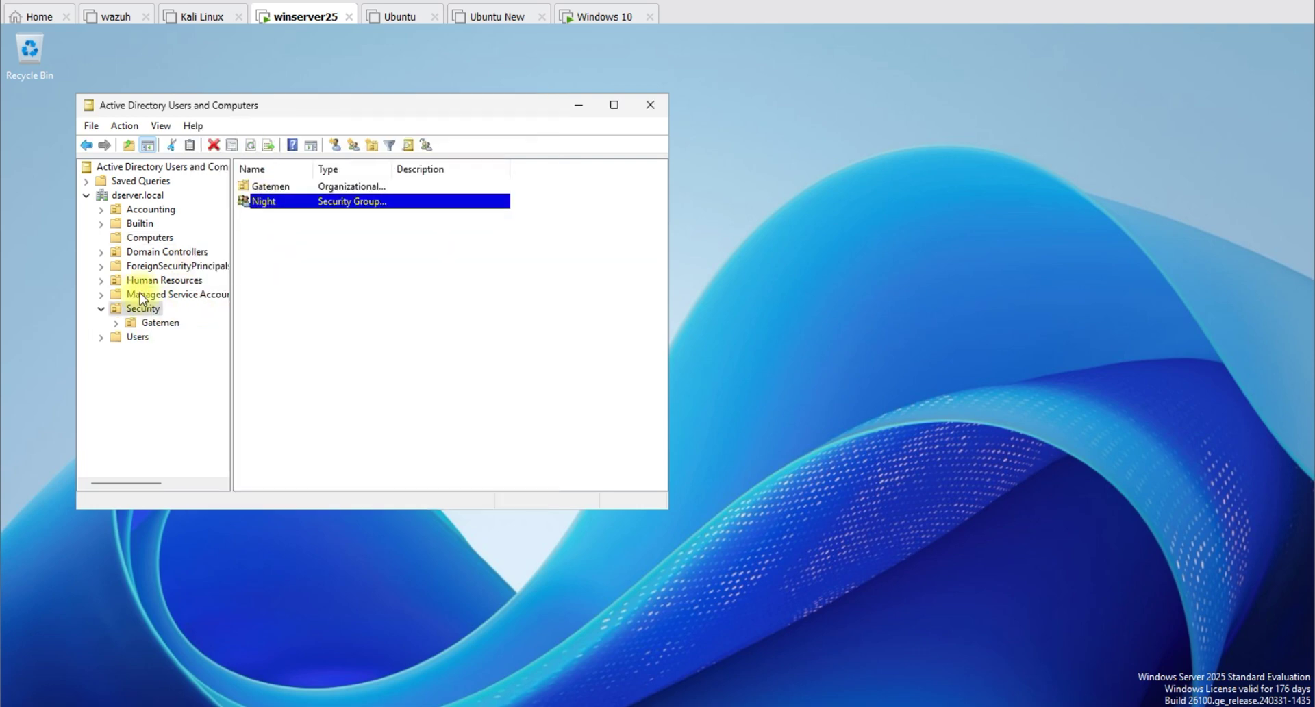
click(161, 239)
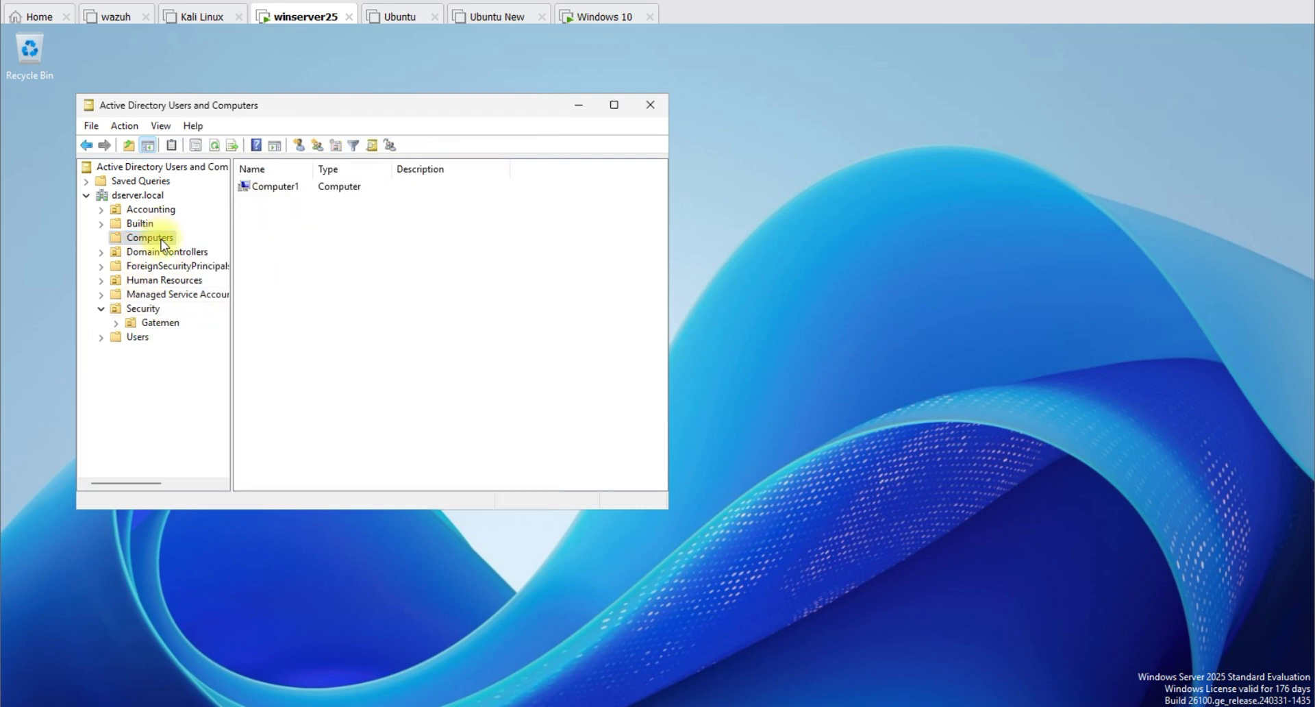
click(277, 188)
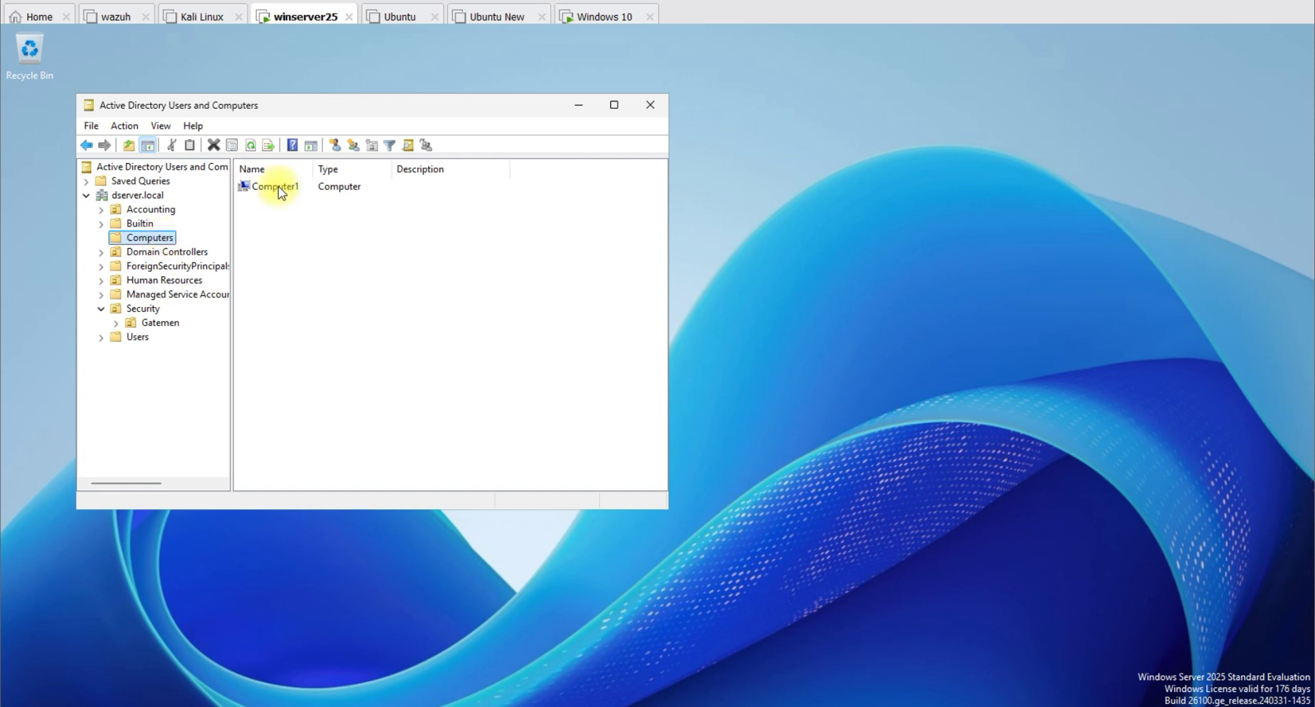
double_click(279, 189)
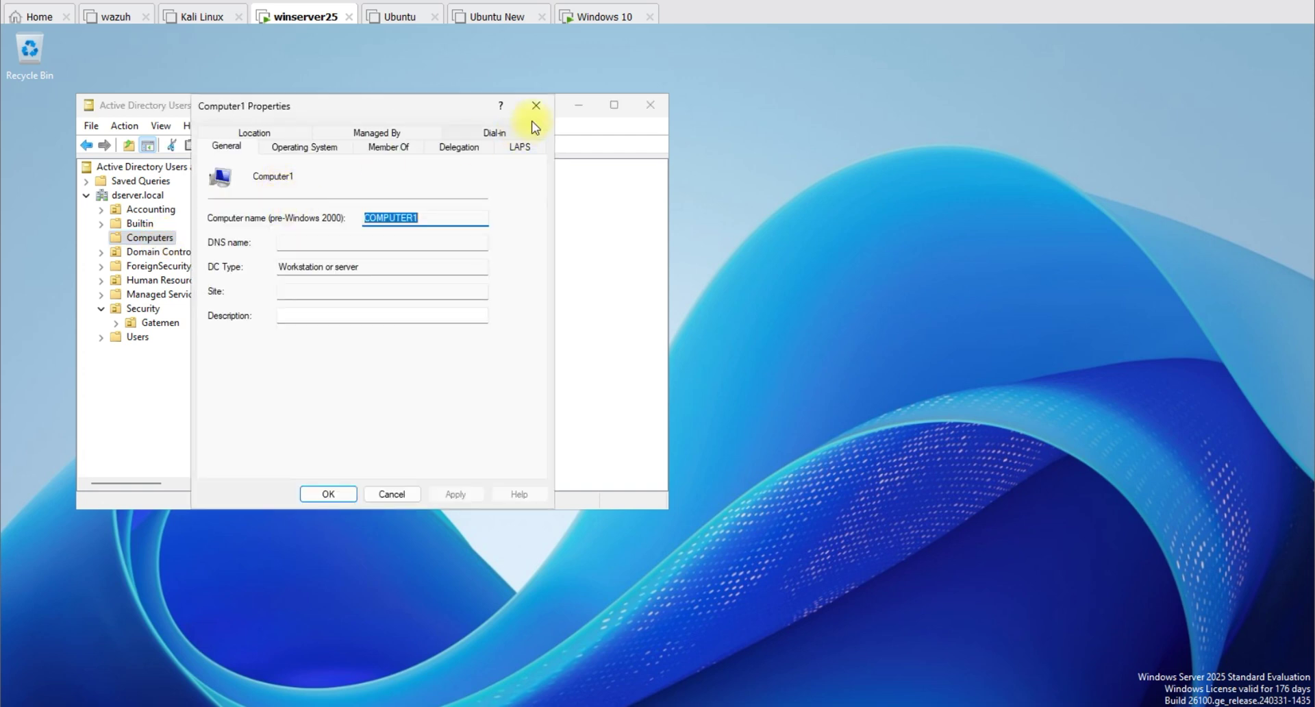
click(538, 106)
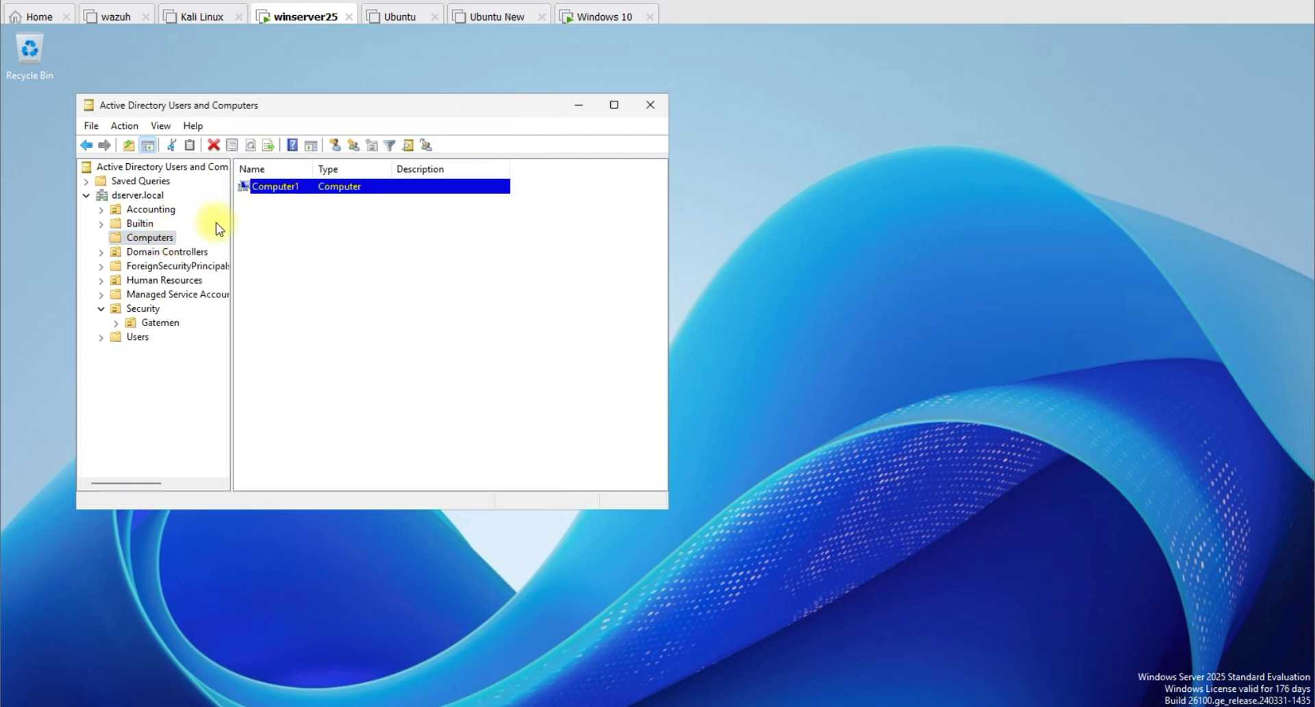
click(162, 239)
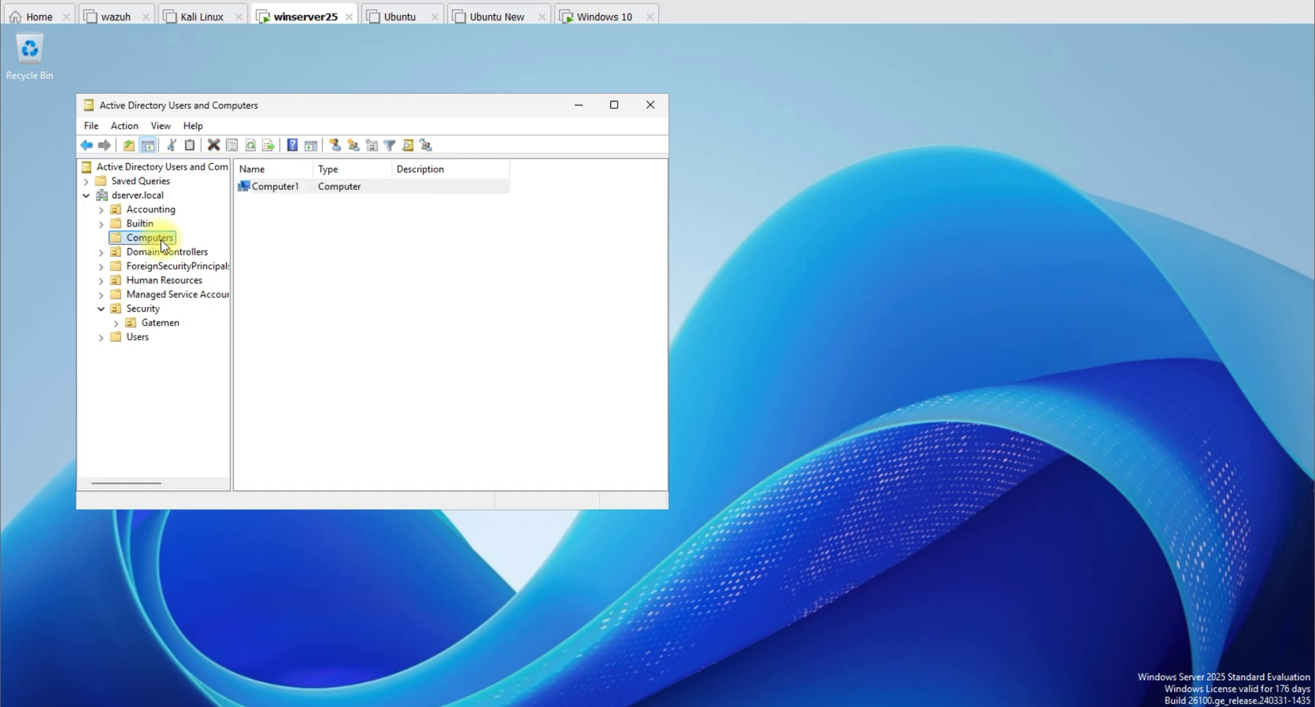
double_click(281, 186)
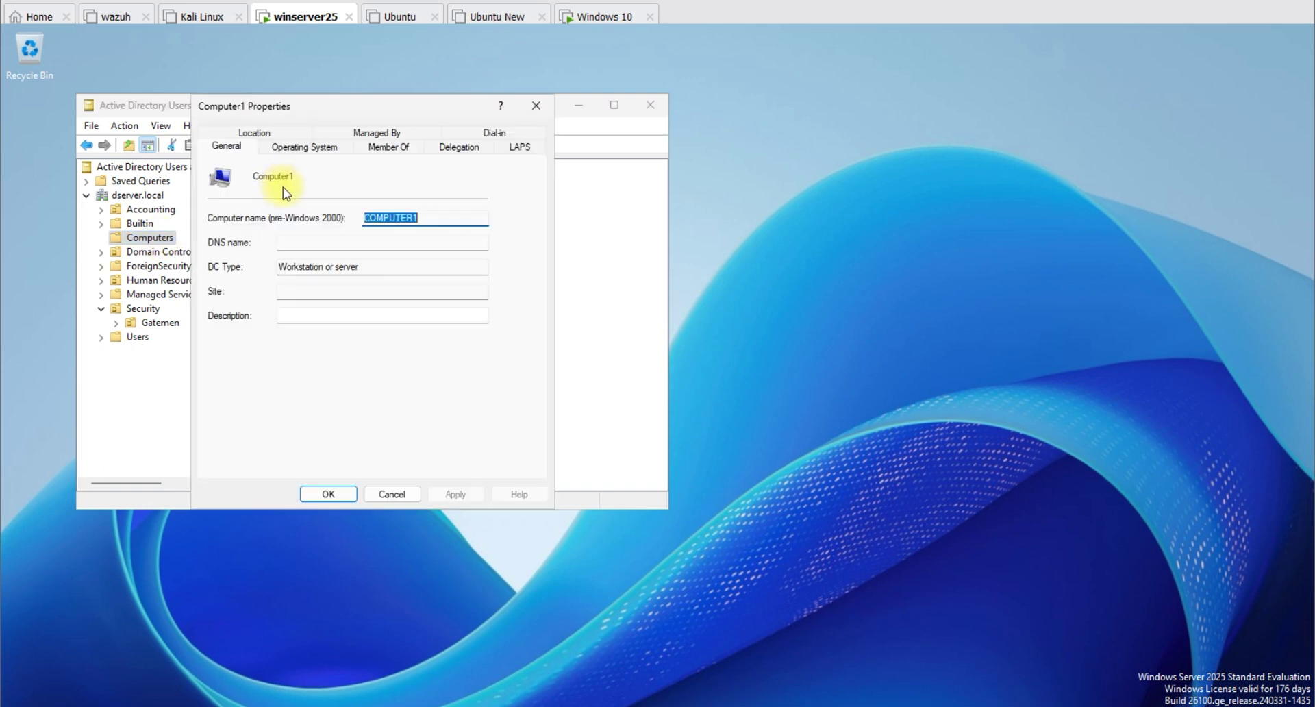
Step: Add Computer1 to the Night group from its Member Of tab
click(379, 150)
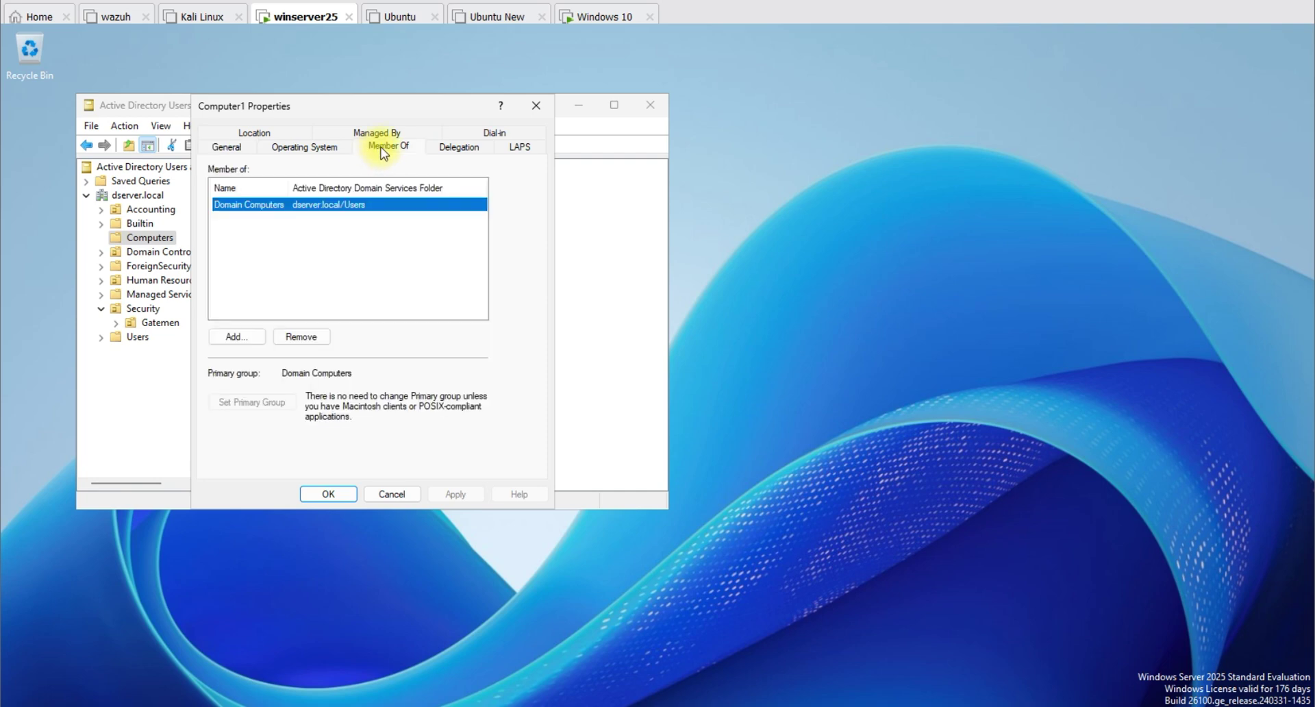
click(236, 337)
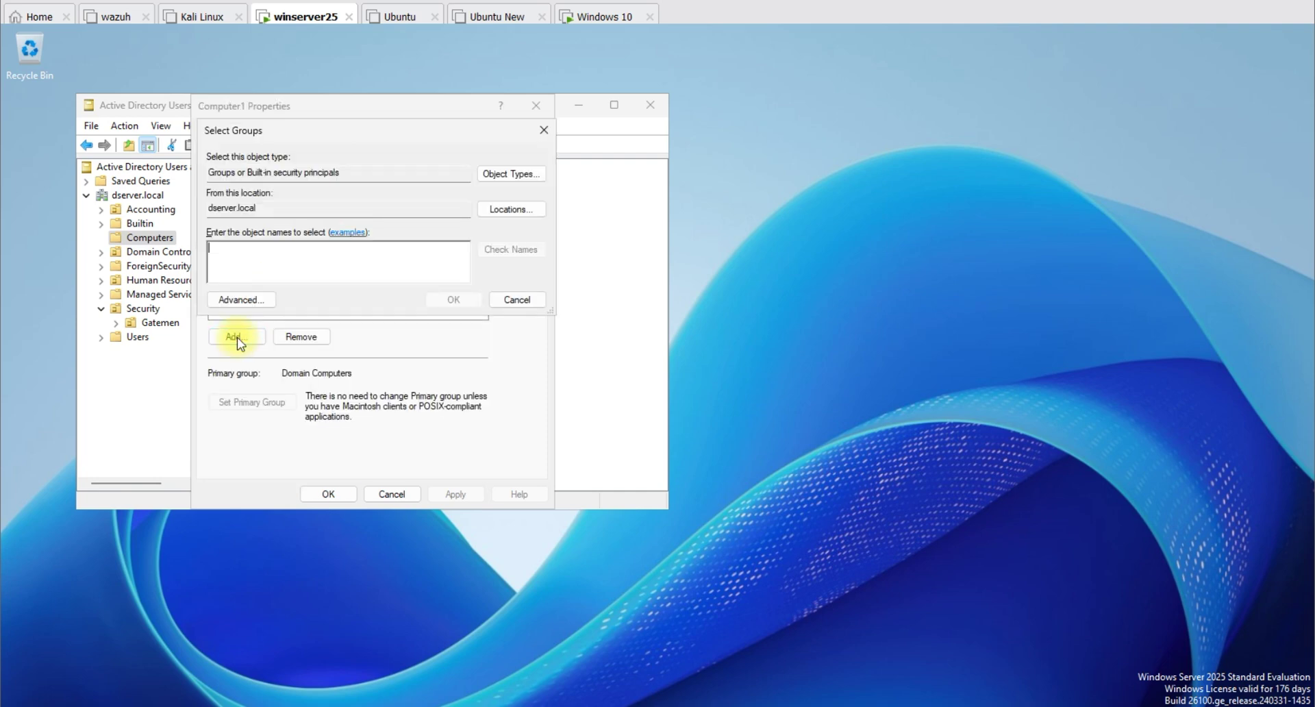
text(Nigt)
key(BackSpace)
text(h)
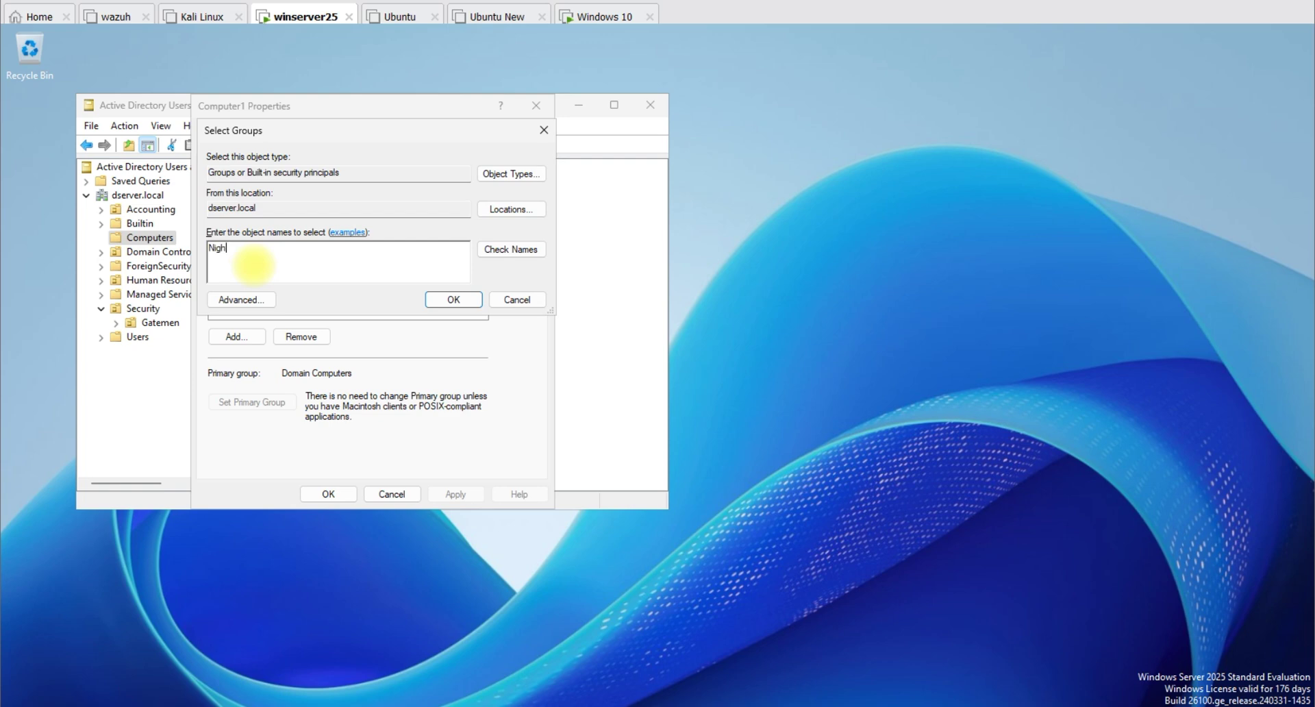
text(t)
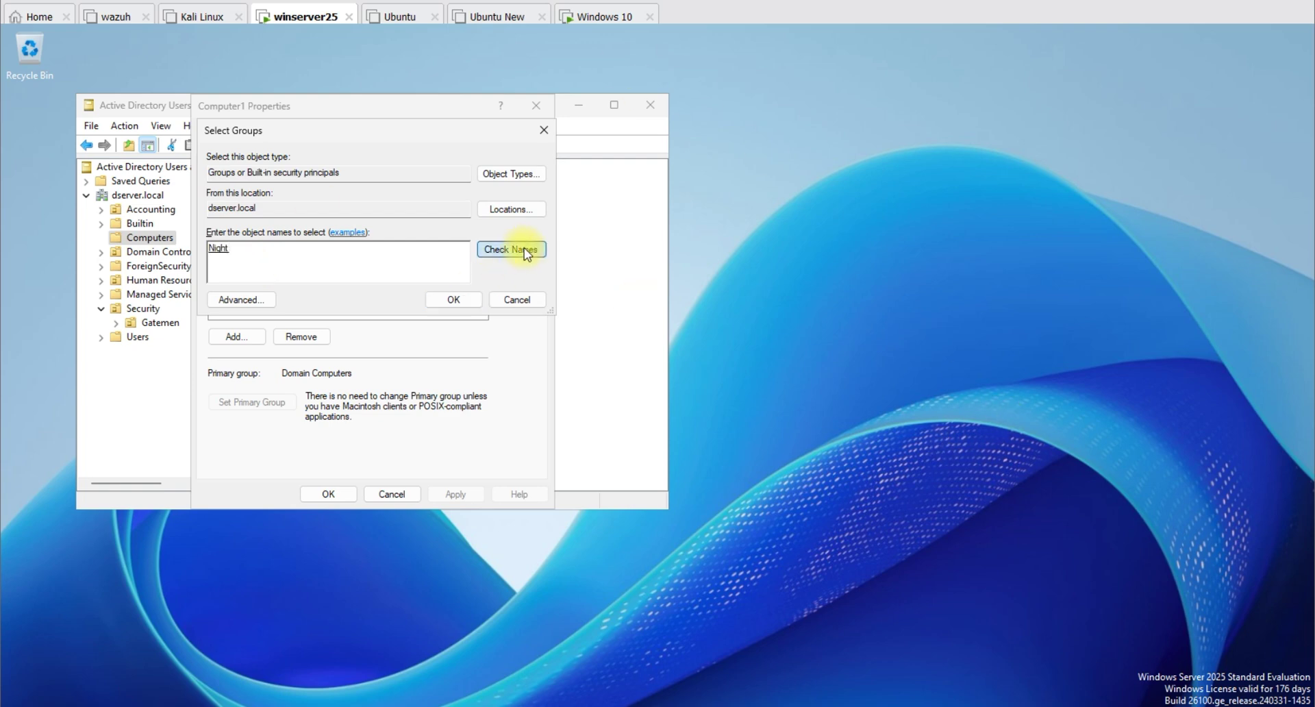
double_click(214, 251)
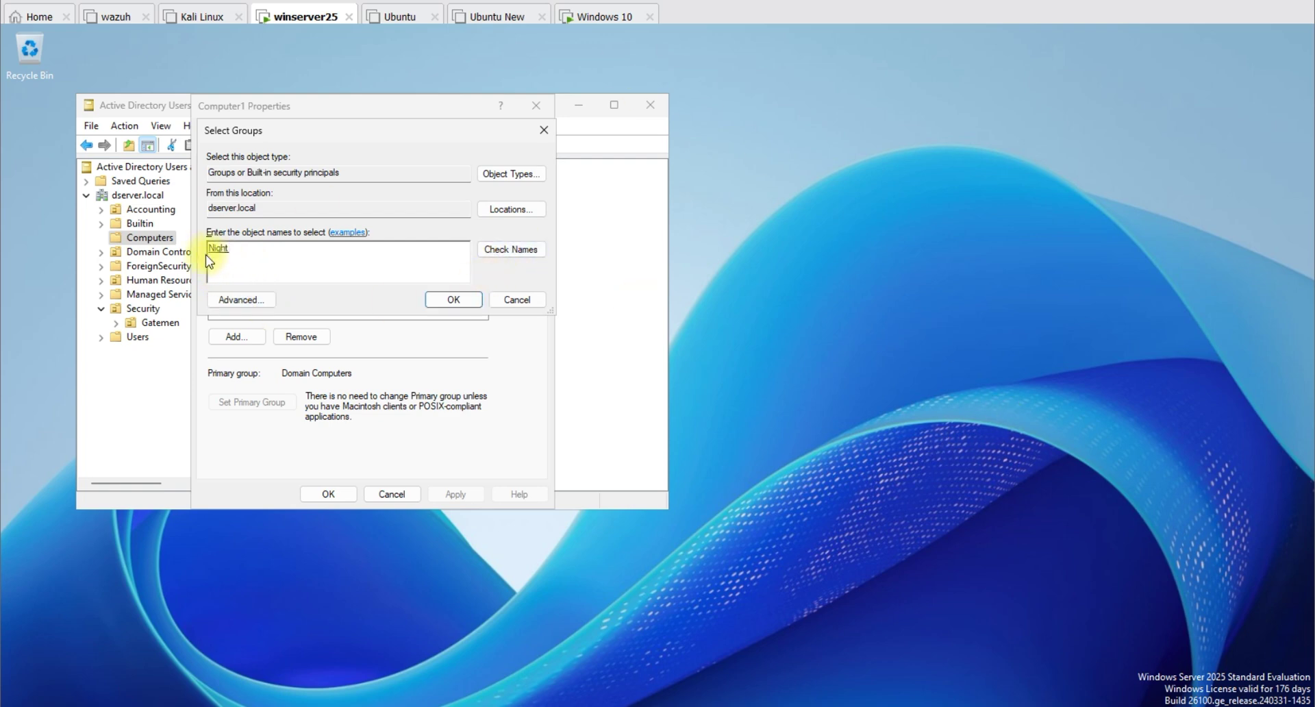
click(449, 299)
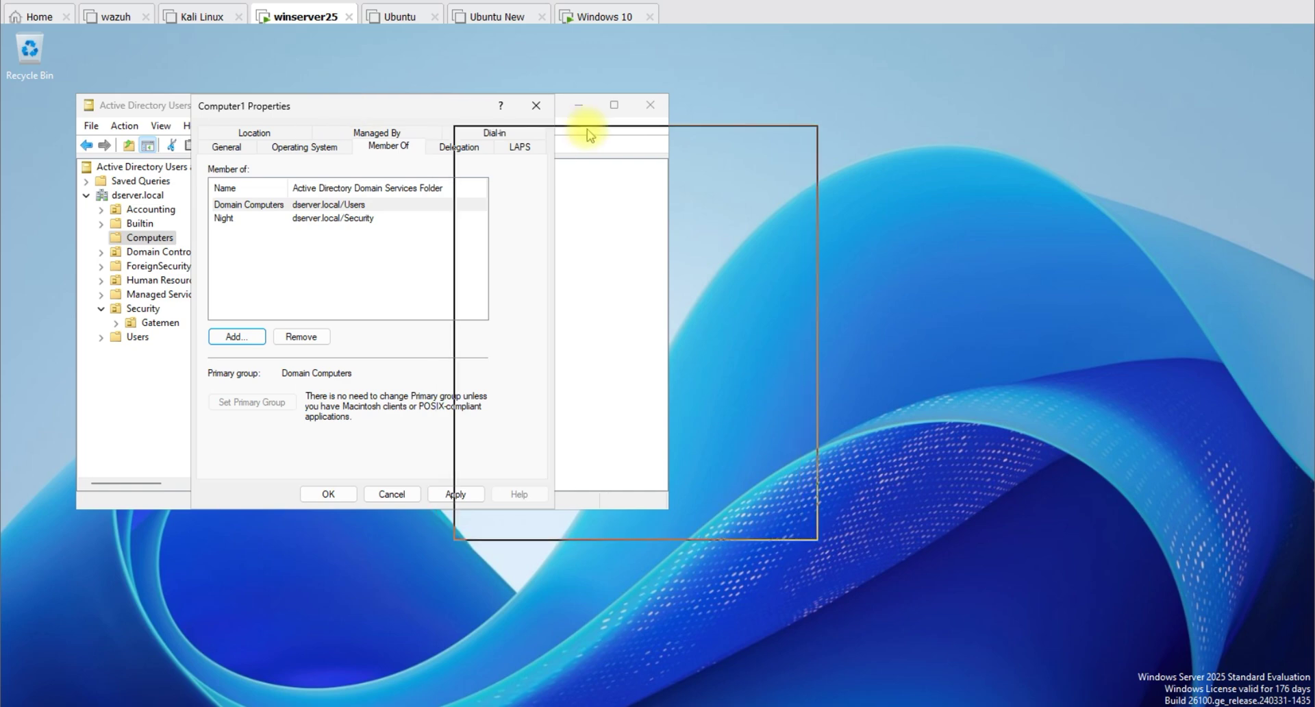
Step: Also add Computer1 to the Administrators and Protected Users groups
drag(590, 135, 591, 135)
click(507, 369)
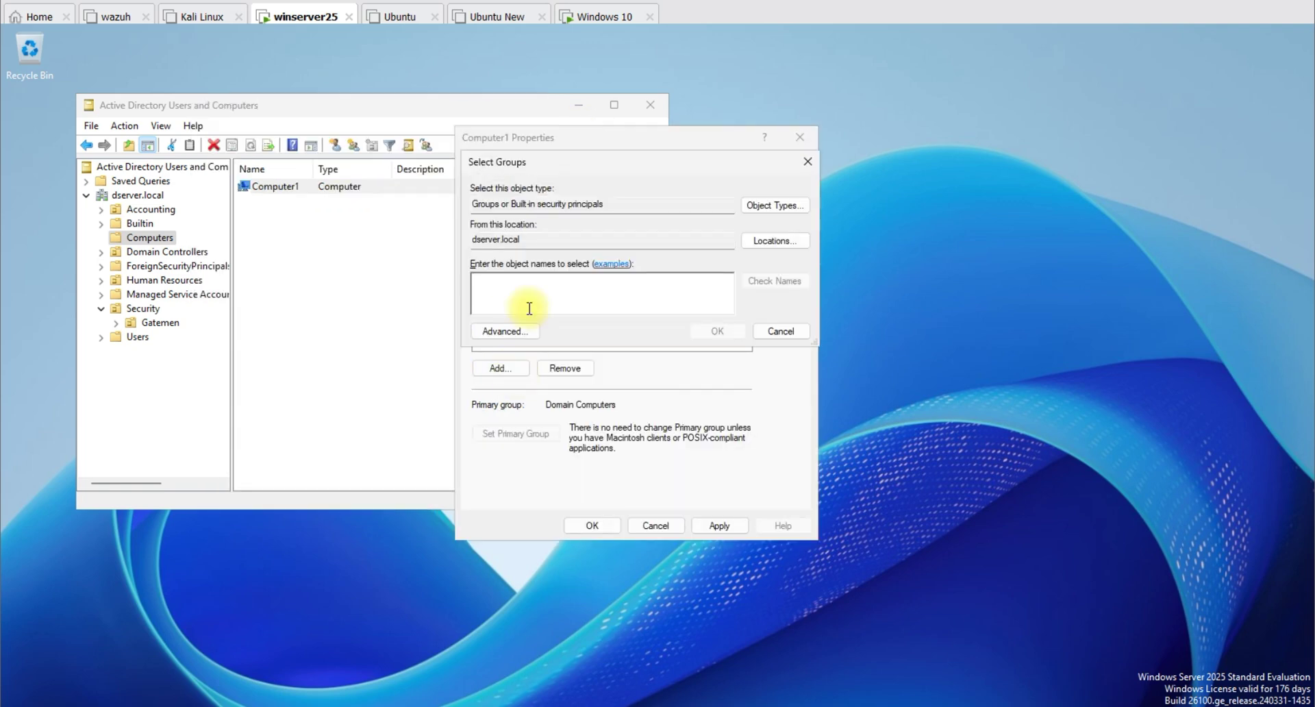
text(Admin)
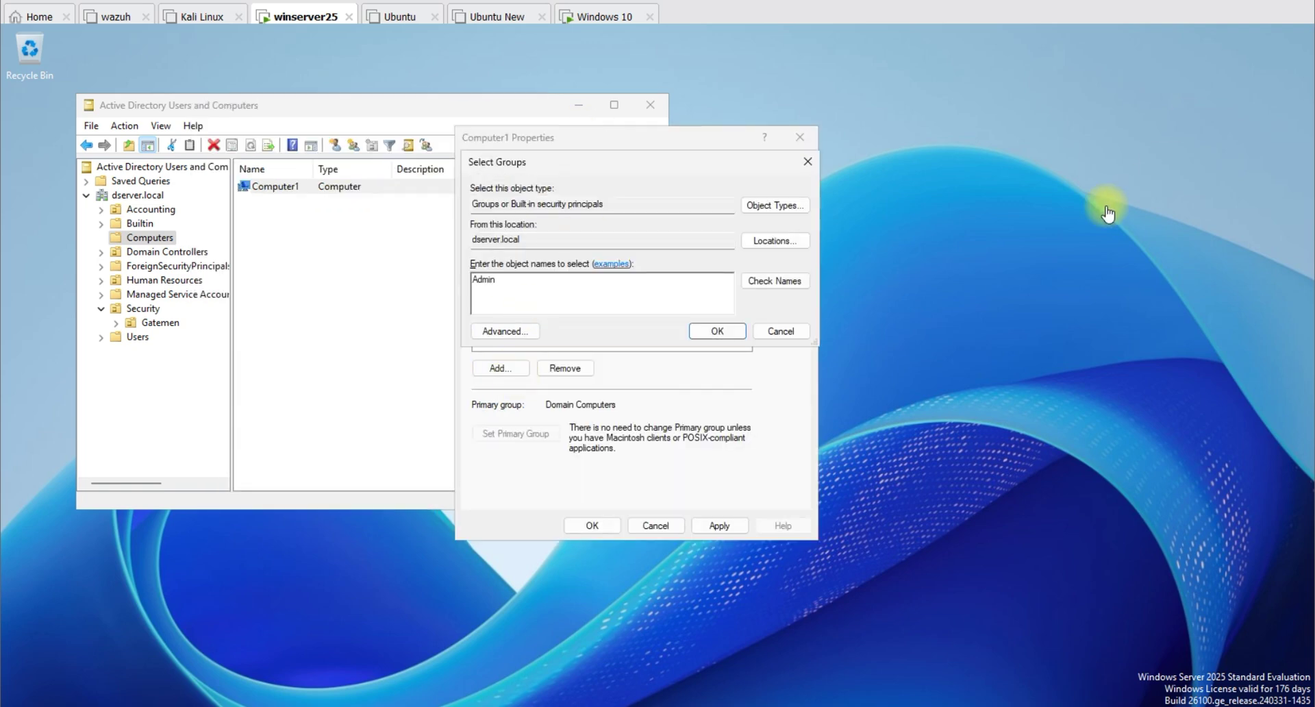
click(782, 283)
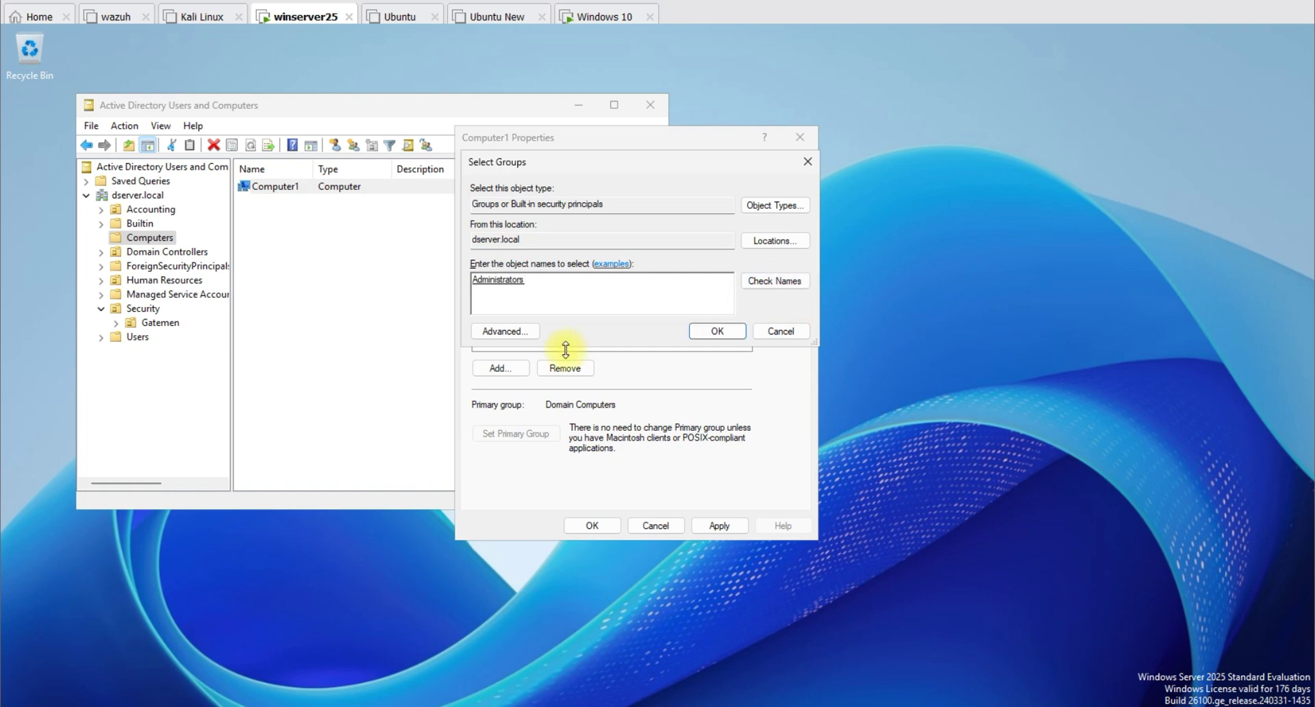
click(705, 334)
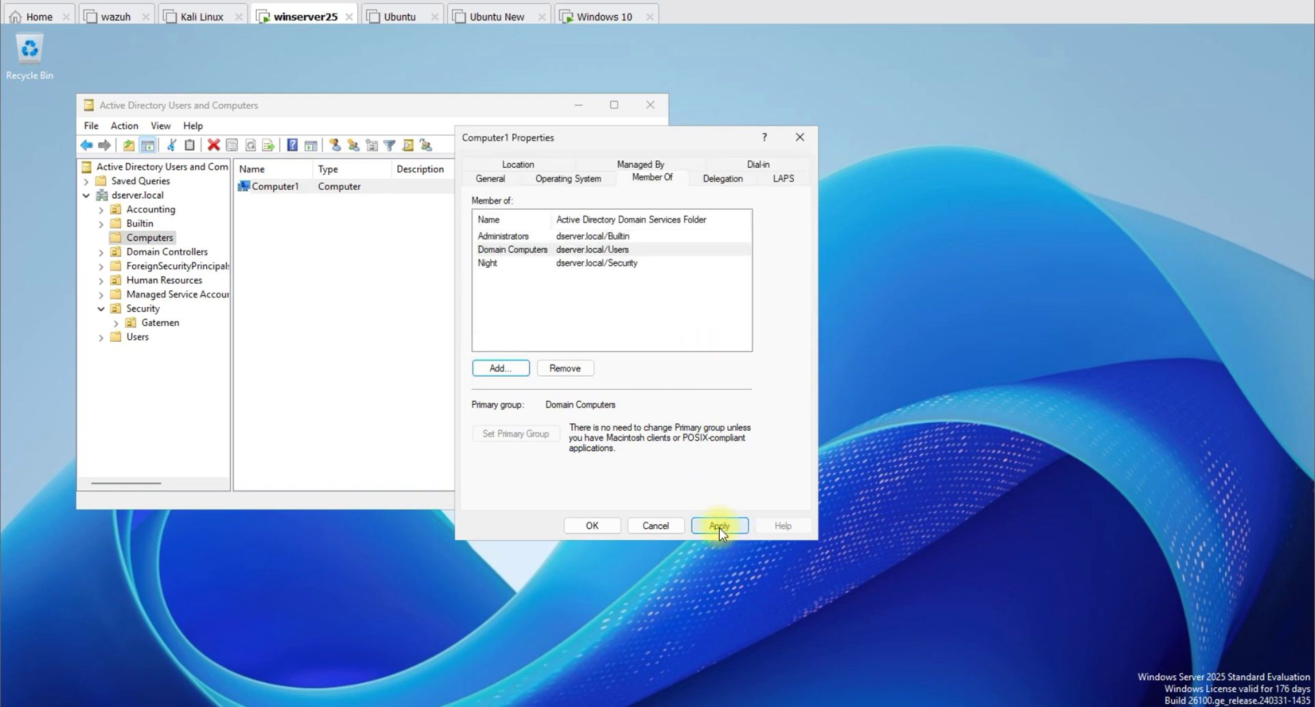
click(509, 372)
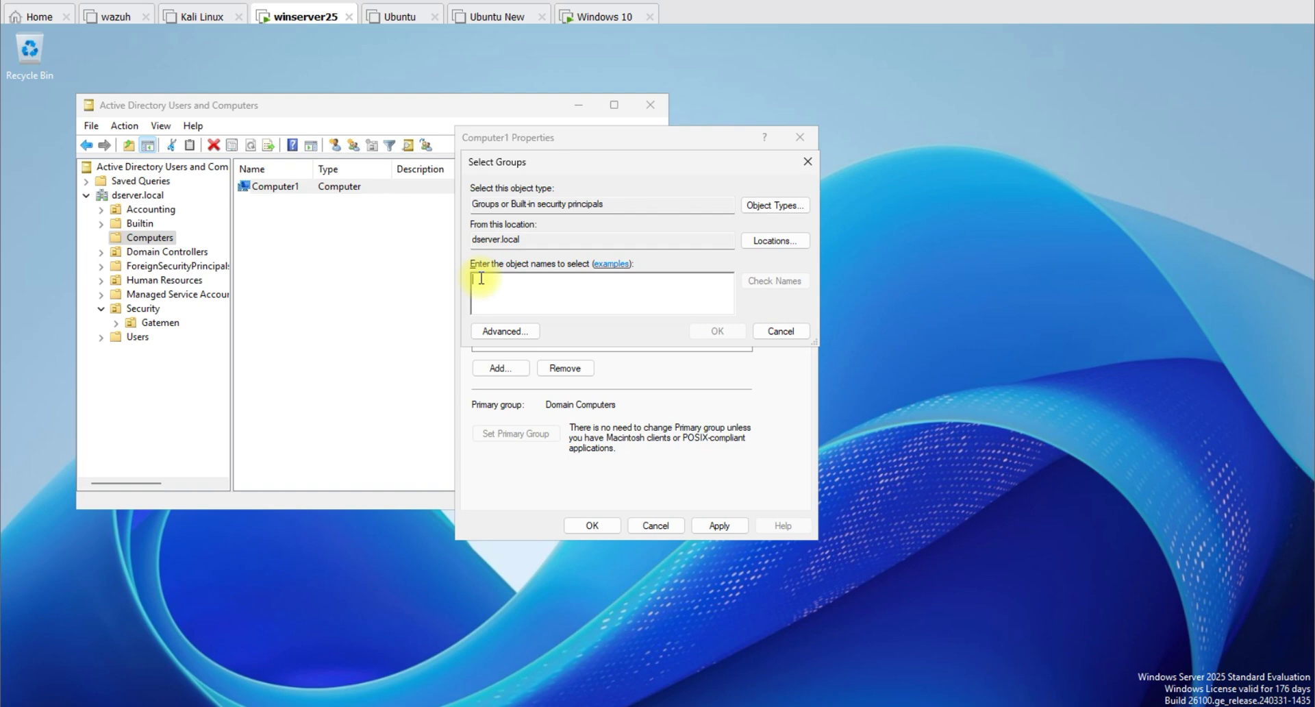
text(Pre)
click(767, 282)
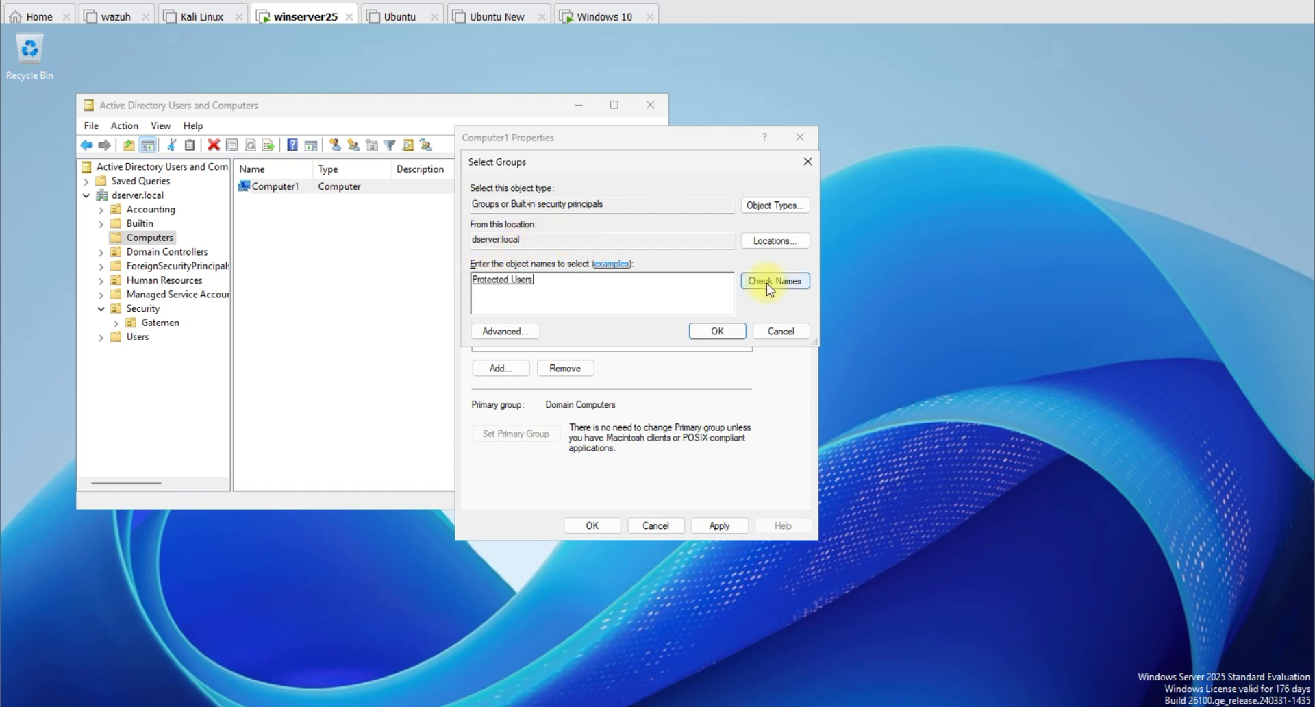
click(726, 332)
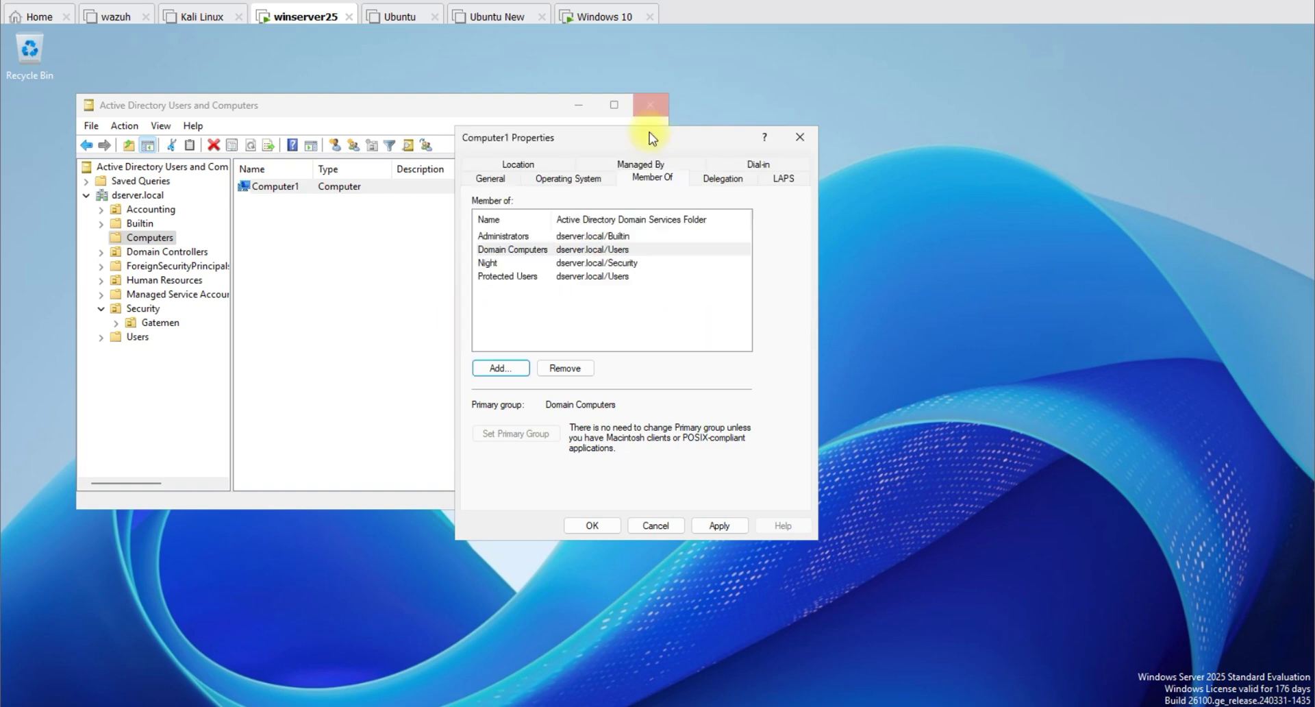
Step: Apply Computer1's new group memberships and close its properties
drag(652, 137, 494, 101)
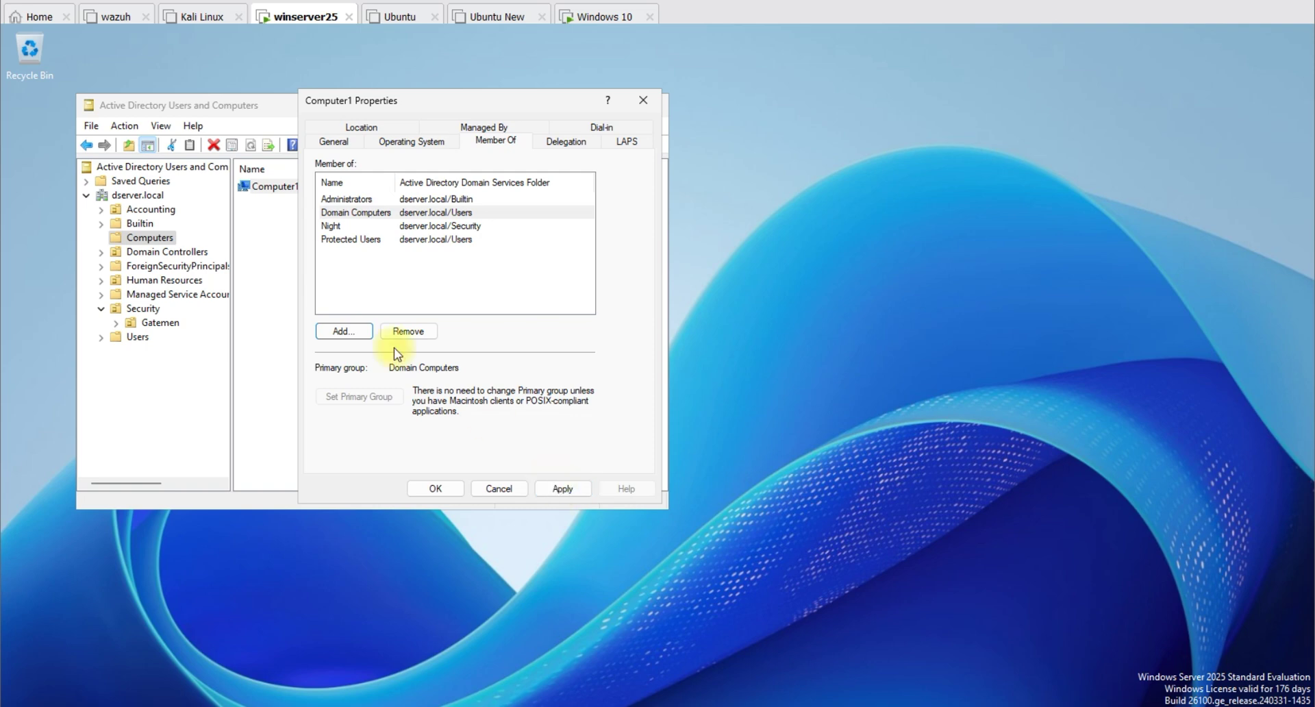
click(393, 241)
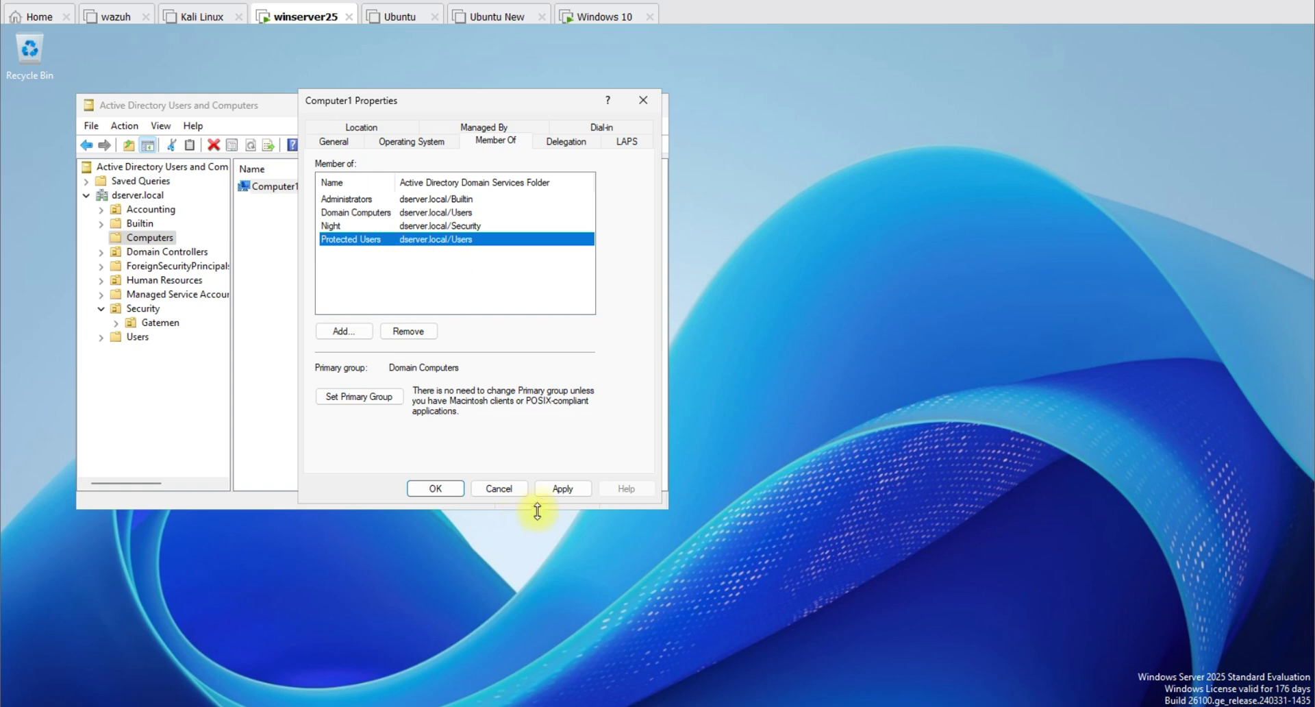
click(556, 490)
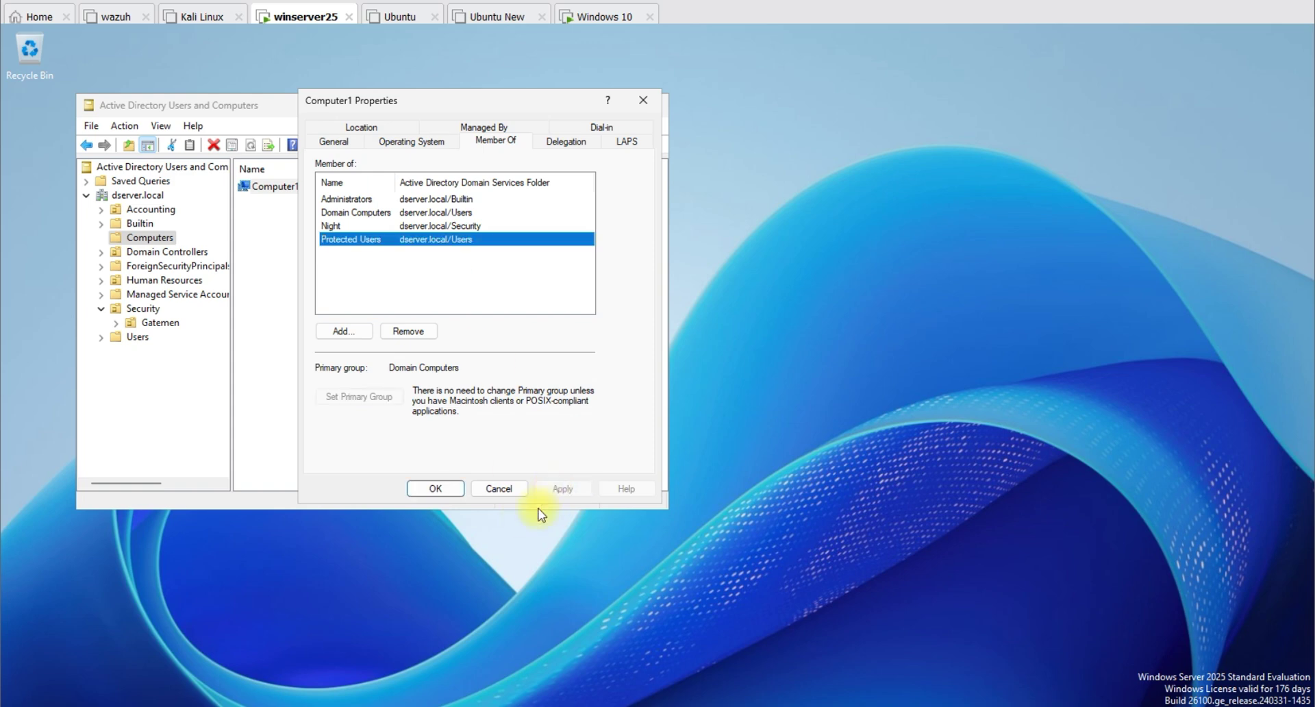
click(435, 489)
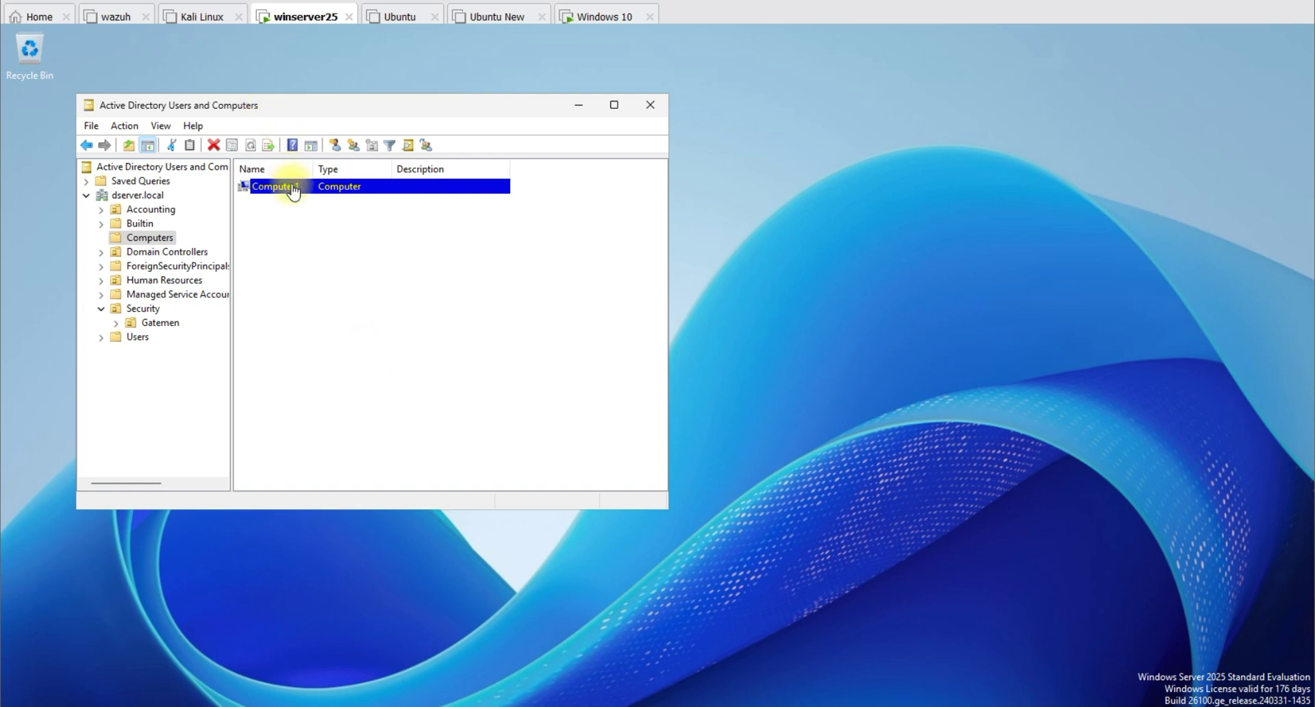
Step: Open the Security OU's Night group, start adding it to Protected Users, then cancel and close
click(151, 309)
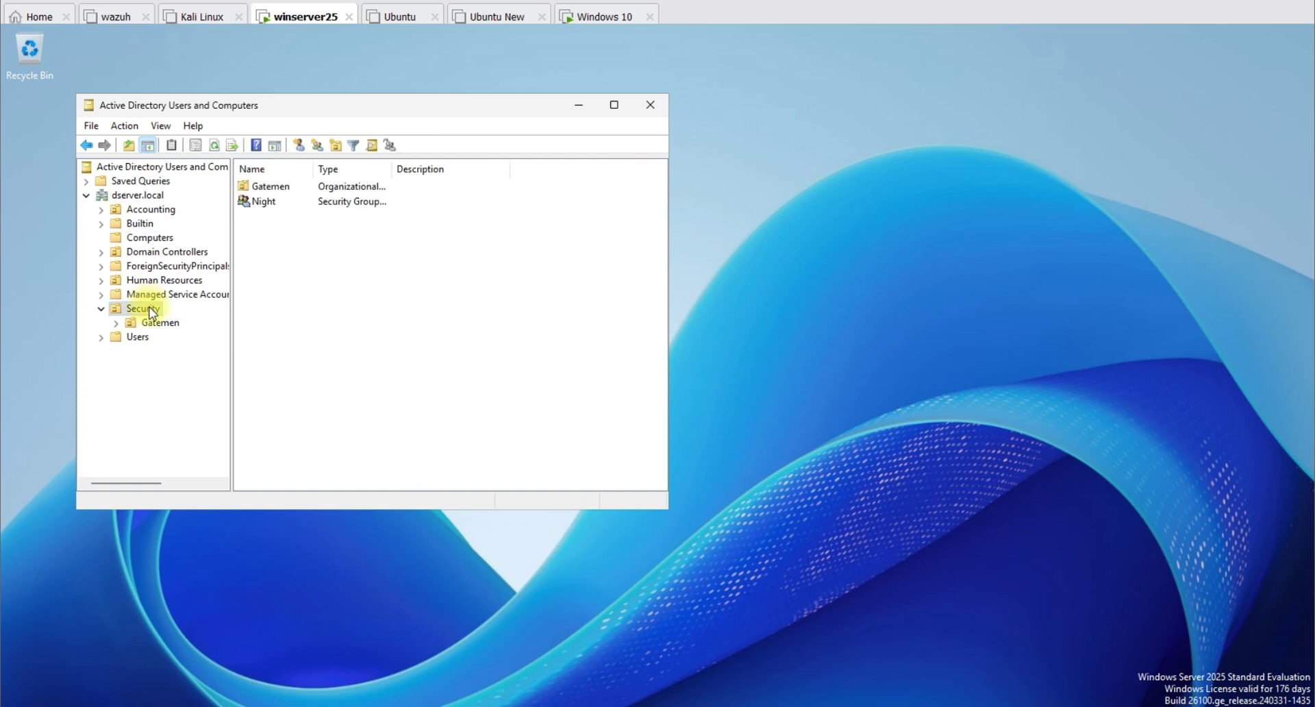
double_click(261, 203)
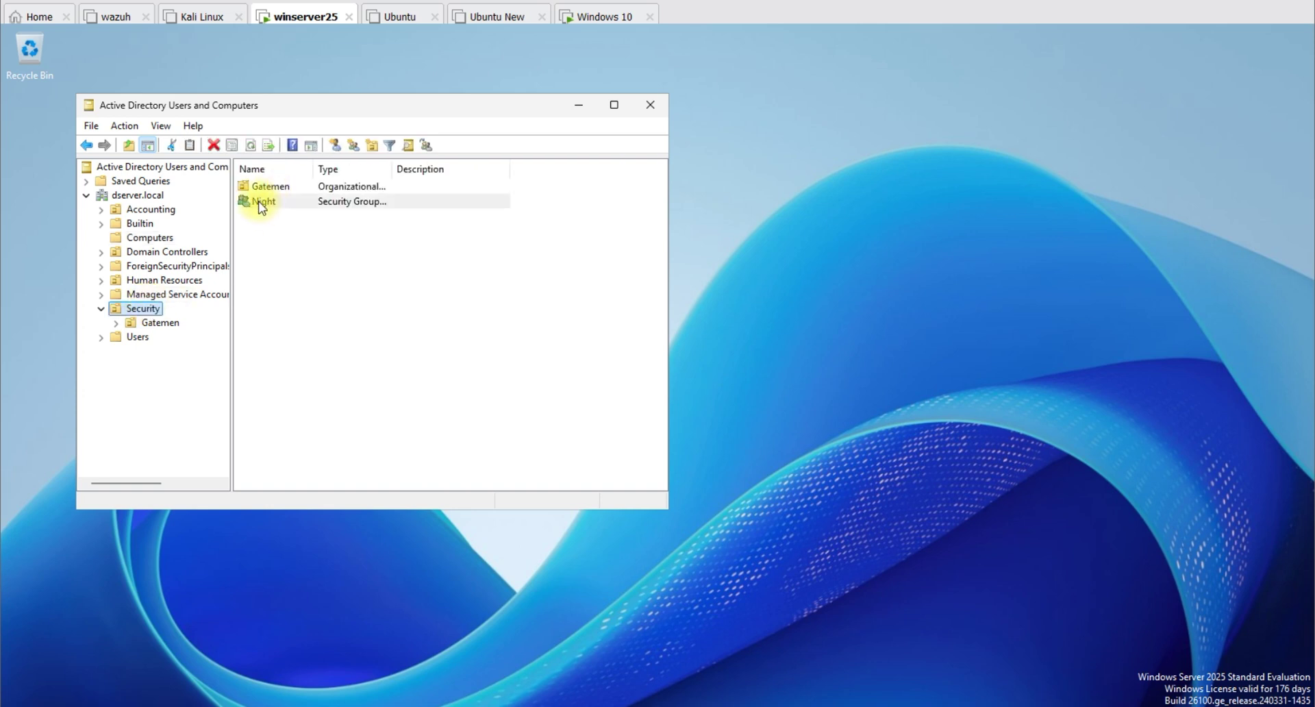
drag(425, 100, 476, 116)
click(463, 140)
click(398, 333)
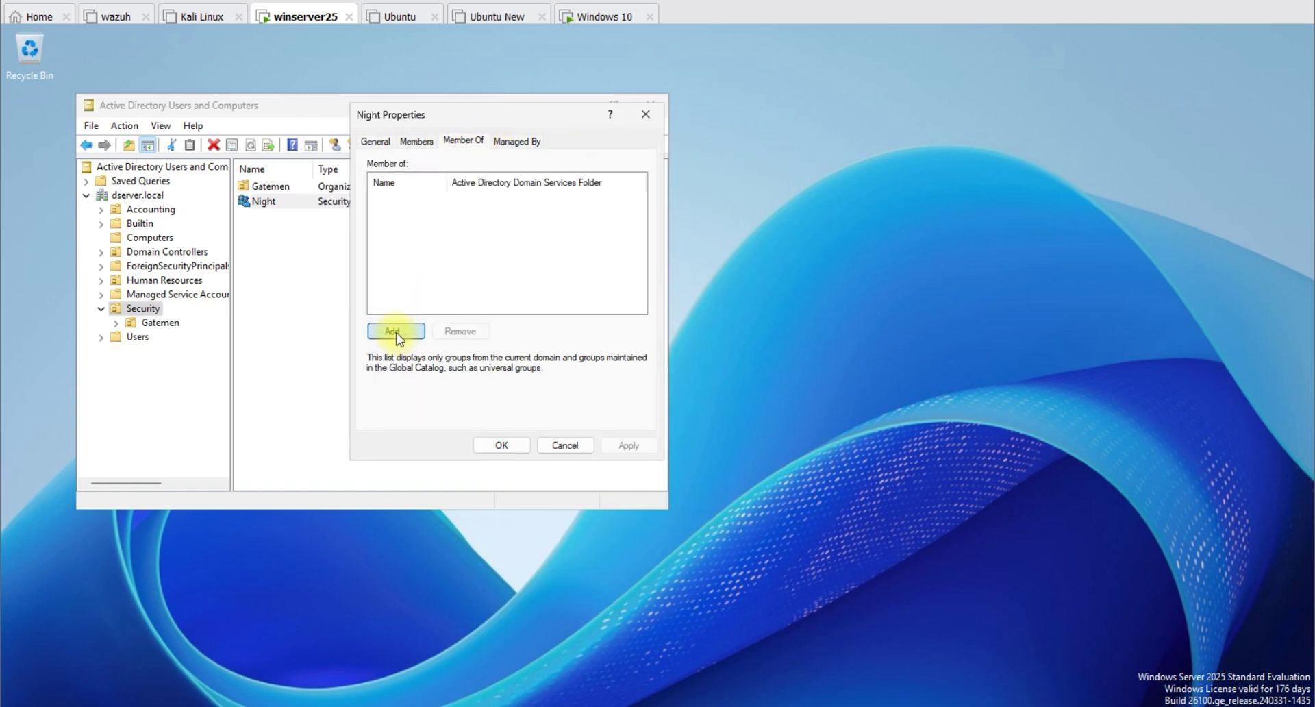
text(Protected Users)
click(662, 263)
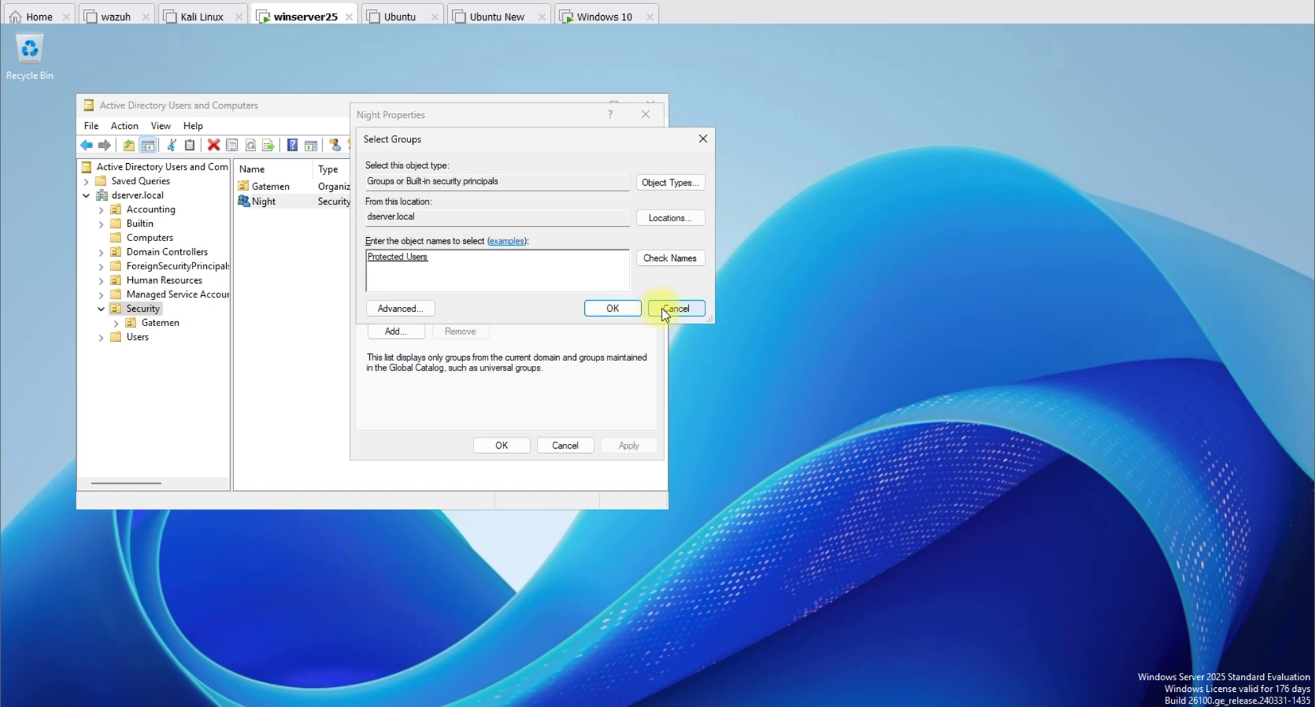
click(697, 309)
click(566, 447)
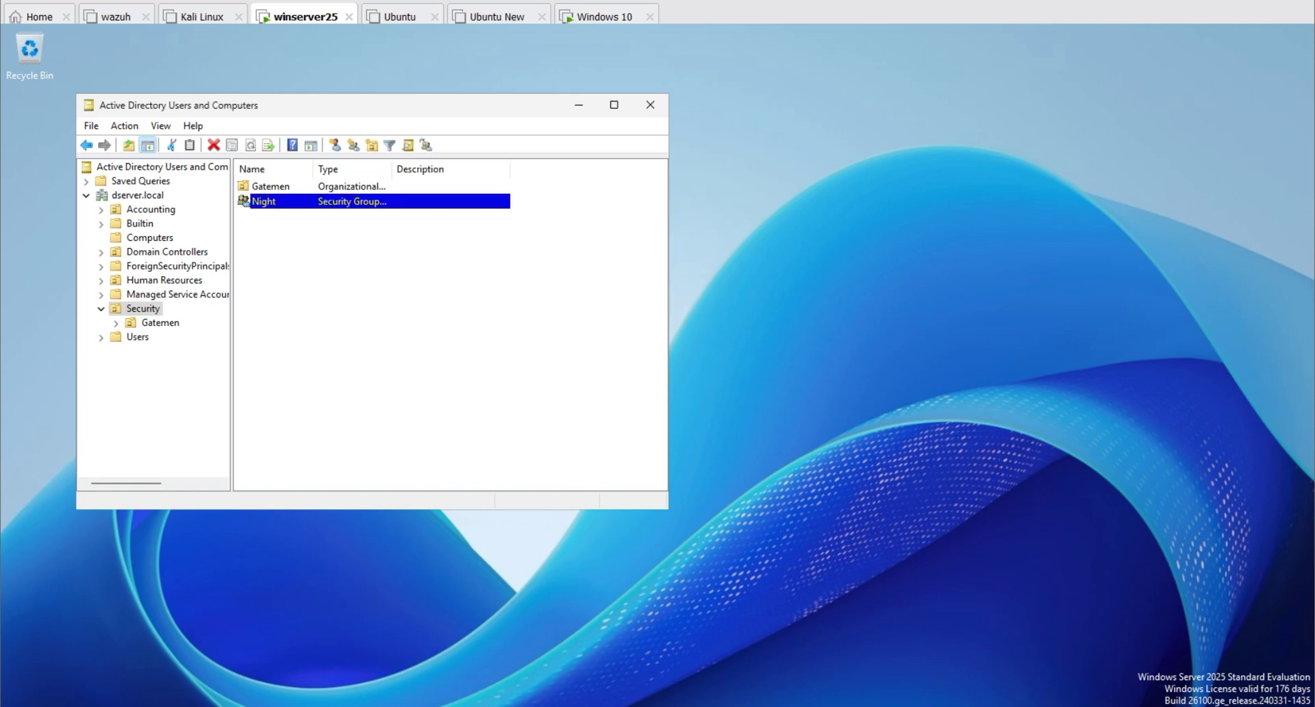